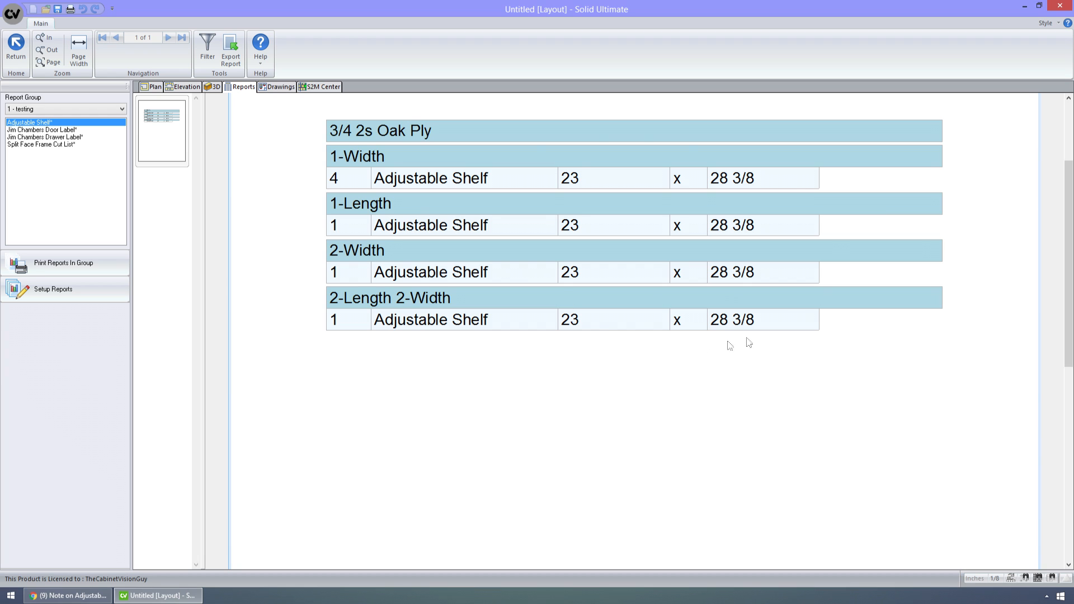
# Open cabinet #1 from the plan in 3D and explode its parts
pyautogui.click(154, 87)
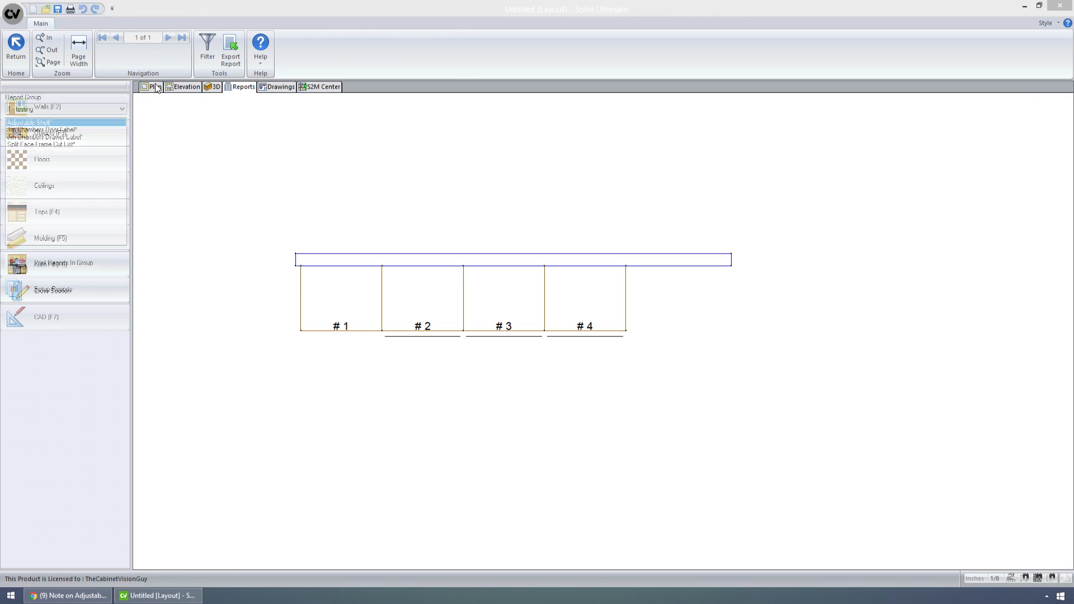
pyautogui.doubleClick(366, 287)
pyautogui.click(259, 86)
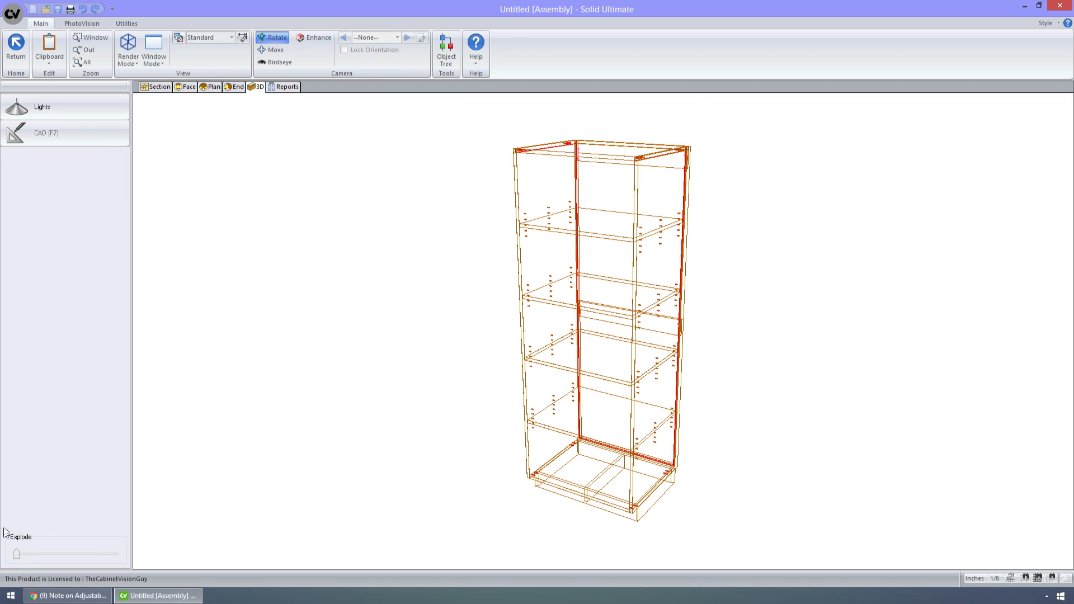
pyautogui.moveTo(16, 554); pyautogui.dragTo(35, 554)
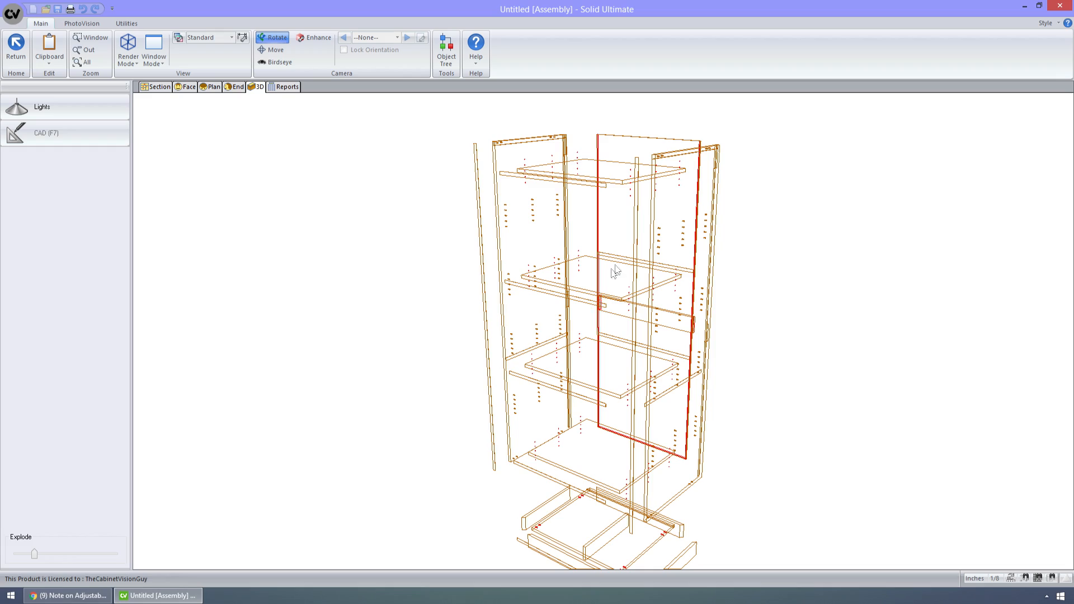
pyautogui.moveTo(746, 290); pyautogui.dragTo(566, 314)
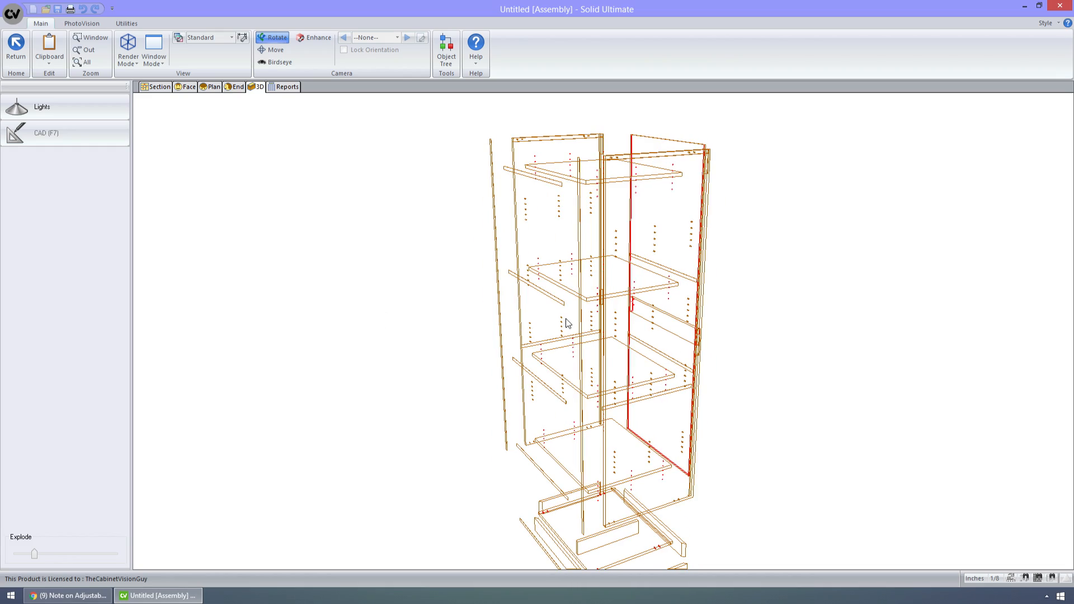
pyautogui.moveTo(39, 554); pyautogui.dragTo(51, 554)
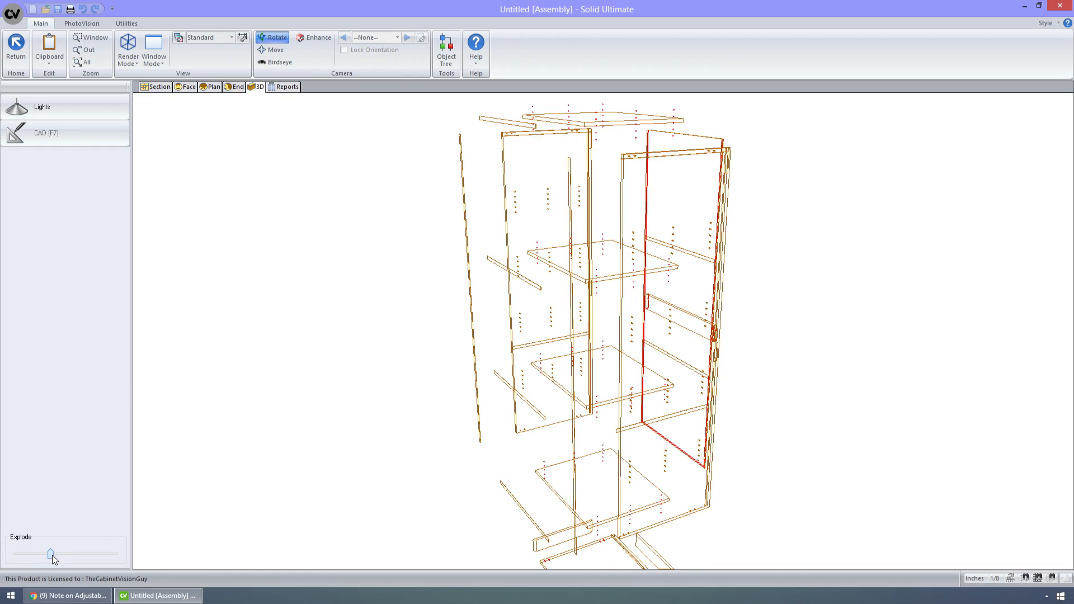
# Examine the exploded shelves and banding strips of cabinet #1 from several angles and return to the room layout
pyautogui.moveTo(419, 318); pyautogui.dragTo(731, 338)
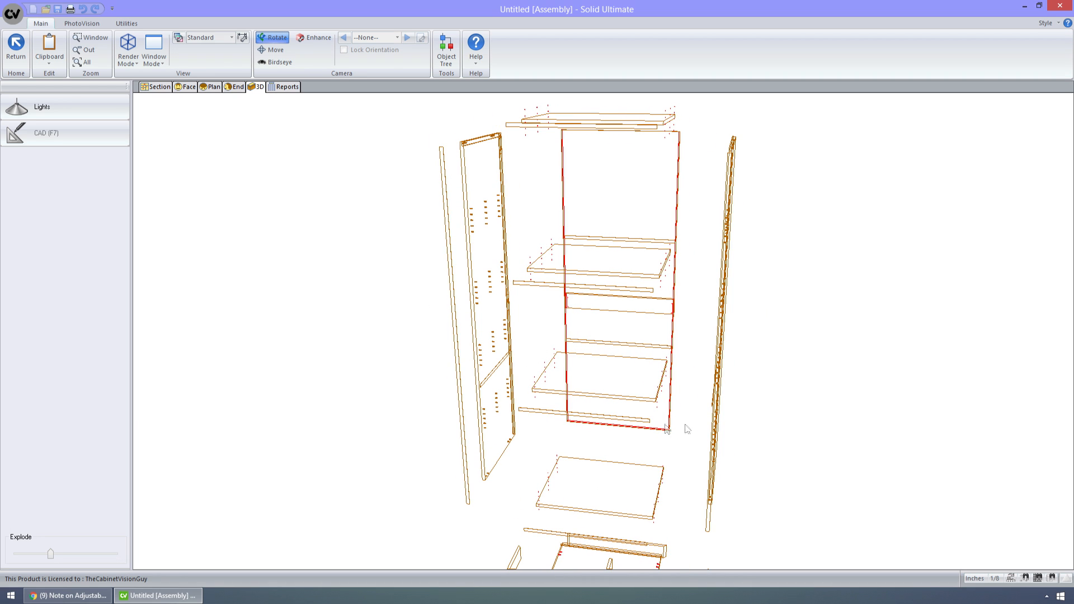
pyautogui.moveTo(638, 380); pyautogui.dragTo(486, 372)
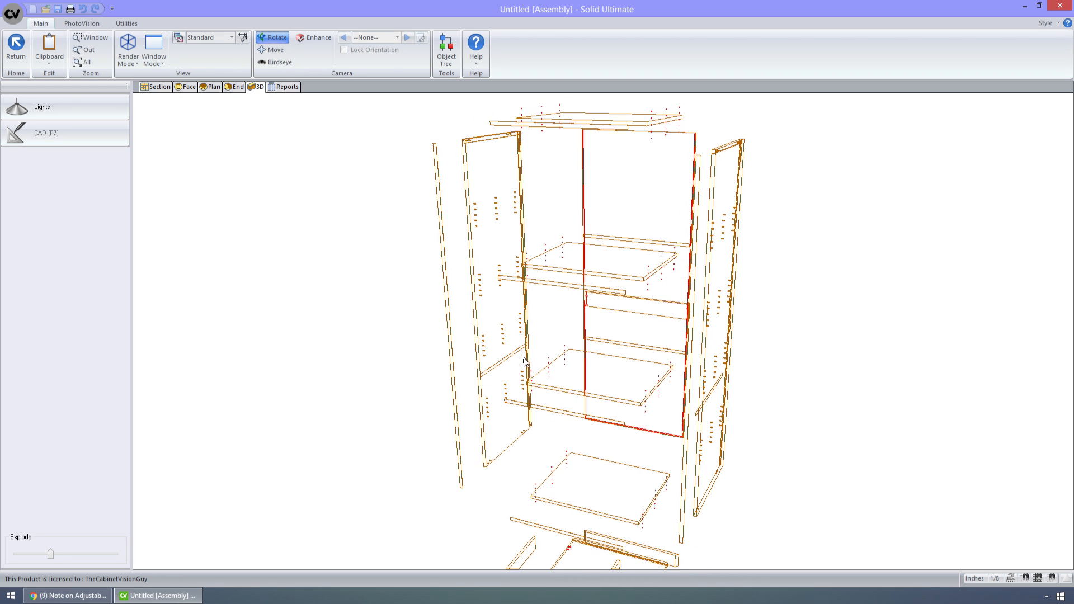
pyautogui.moveTo(600, 415); pyautogui.dragTo(524, 409)
pyautogui.moveTo(595, 443); pyautogui.dragTo(578, 263, button='middle')
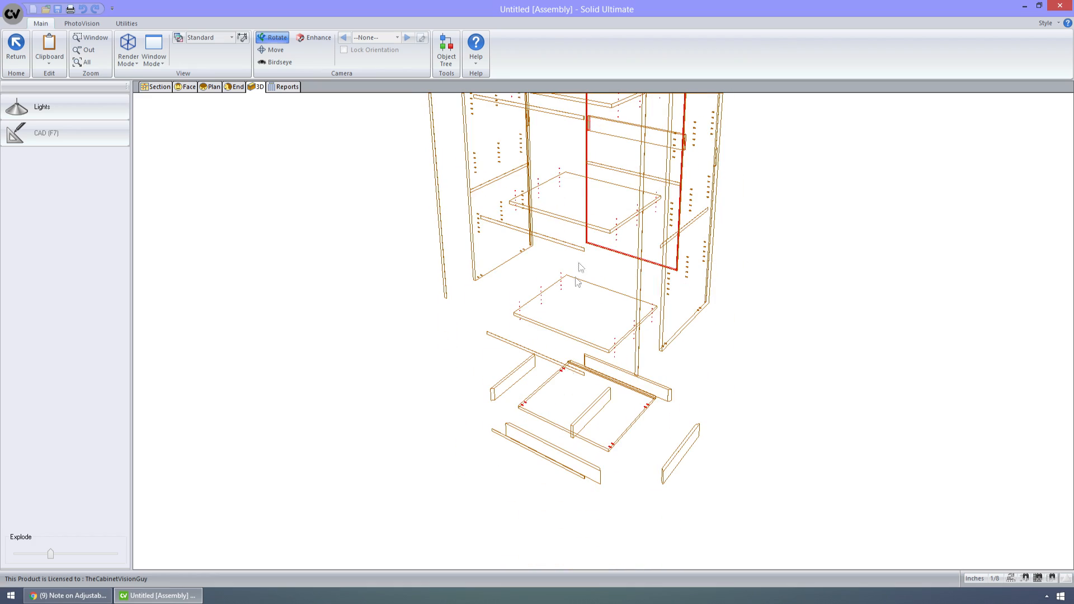
pyautogui.moveTo(618, 357); pyautogui.dragTo(571, 355)
pyautogui.moveTo(556, 253); pyautogui.dragTo(540, 405, button='middle')
pyautogui.moveTo(515, 289); pyautogui.dragTo(510, 338, button='middle')
pyautogui.moveTo(640, 301); pyautogui.dragTo(701, 298)
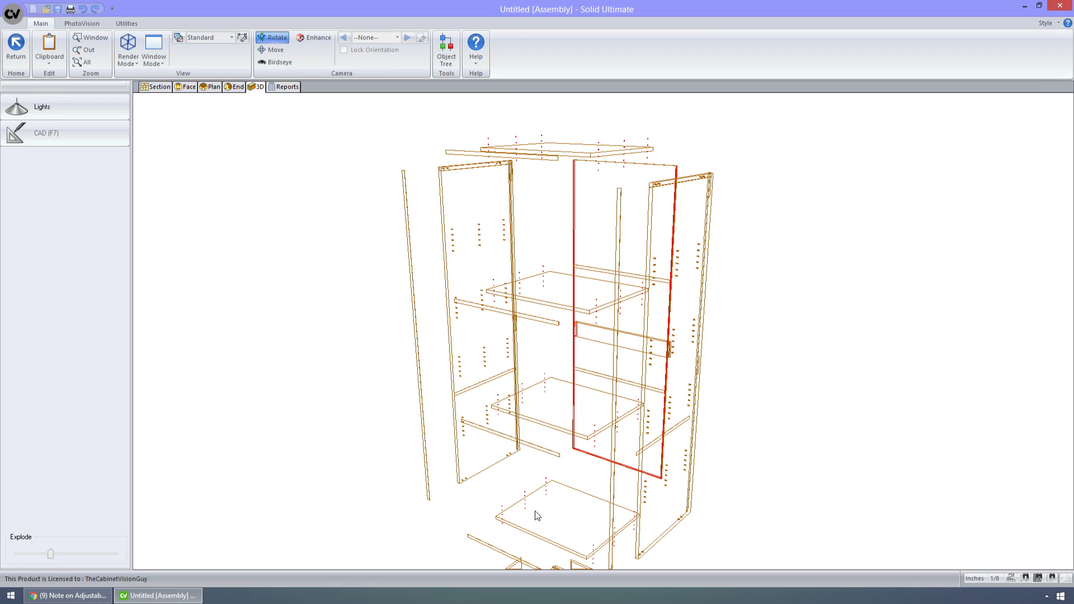
pyautogui.moveTo(537, 511); pyautogui.dragTo(546, 356, button='middle')
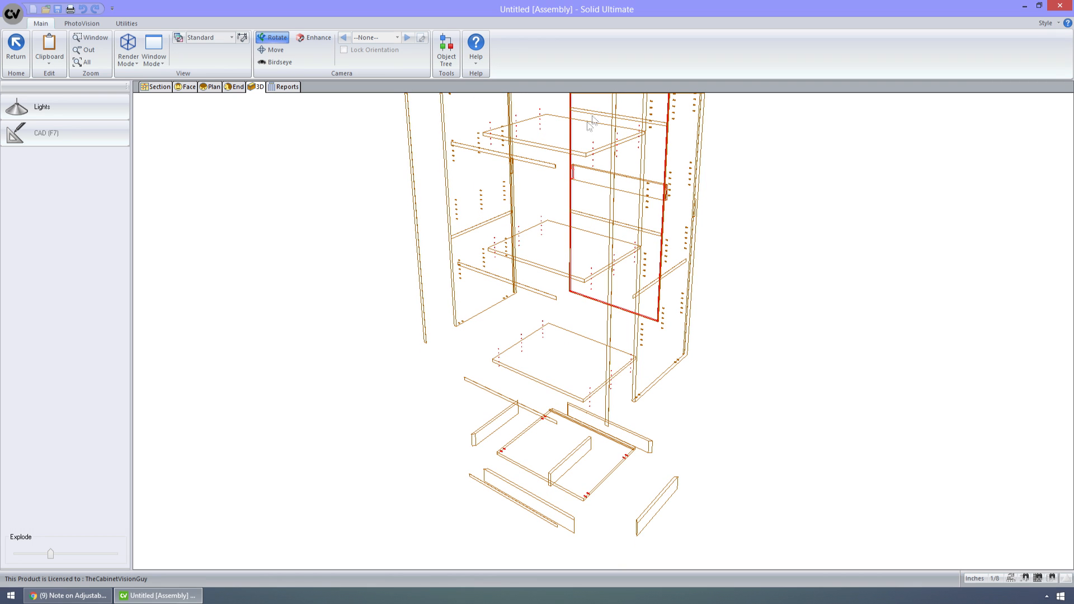
pyautogui.moveTo(536, 181); pyautogui.dragTo(532, 237, button='middle')
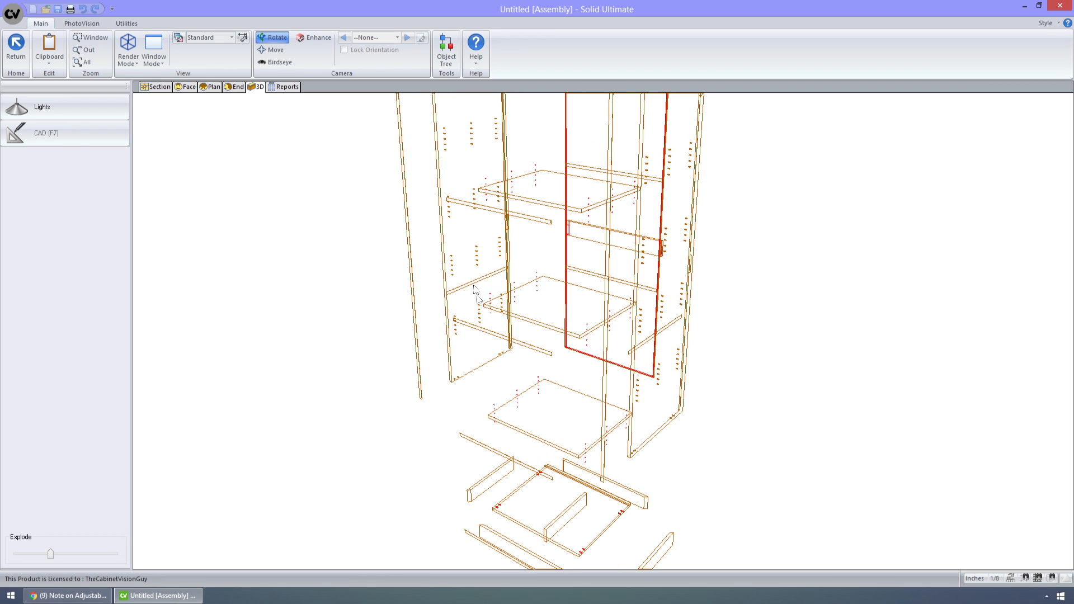
pyautogui.click(9, 46)
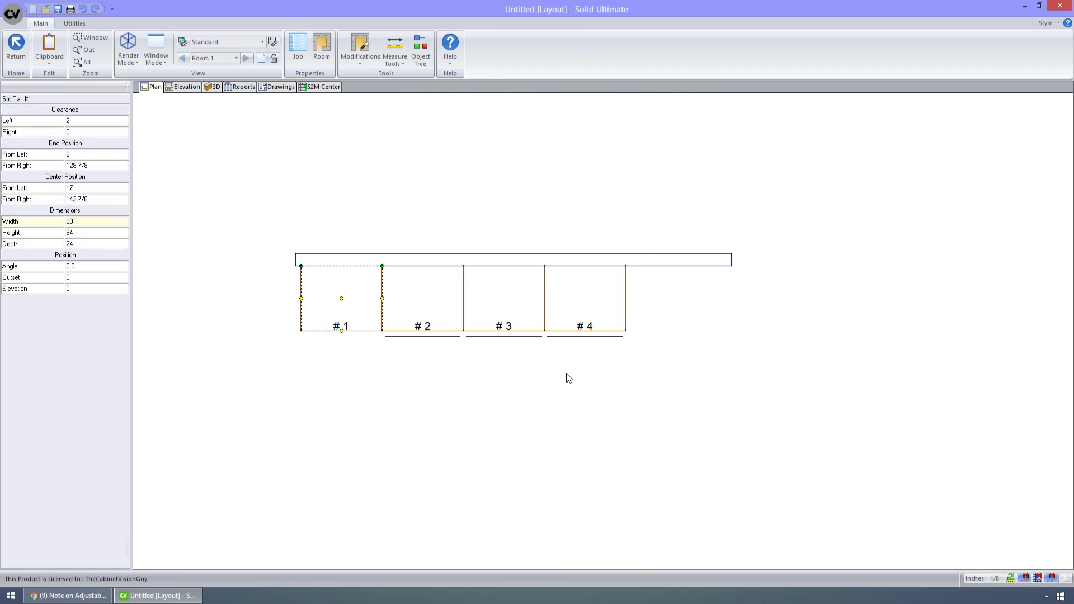
# Inspect cabinet #3 in an exploded 3D view and return to the room layout
pyautogui.doubleClick(515, 312)
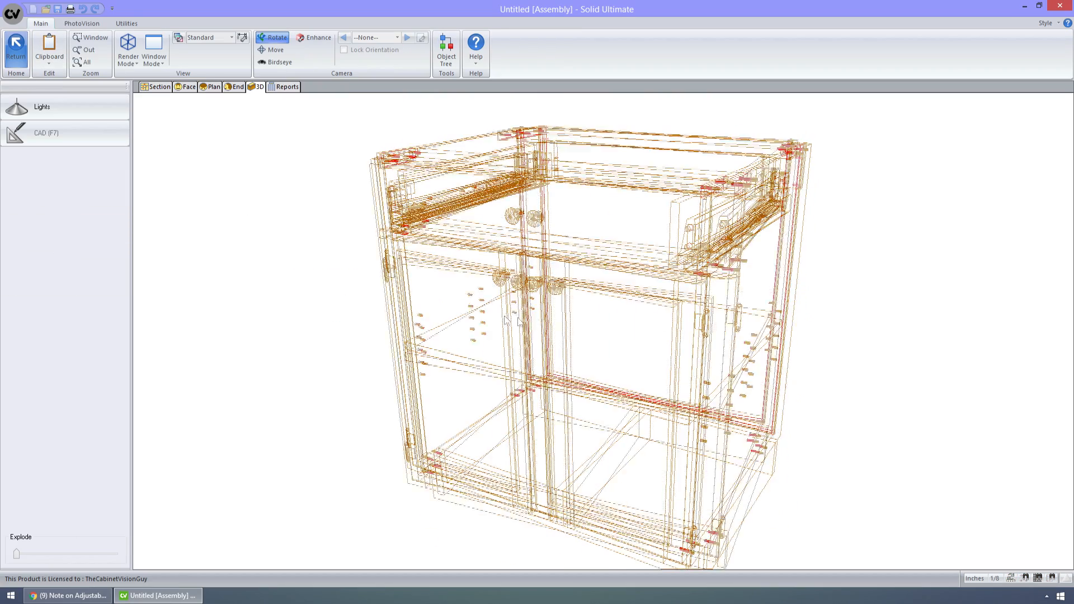
pyautogui.moveTo(17, 554); pyautogui.dragTo(52, 553)
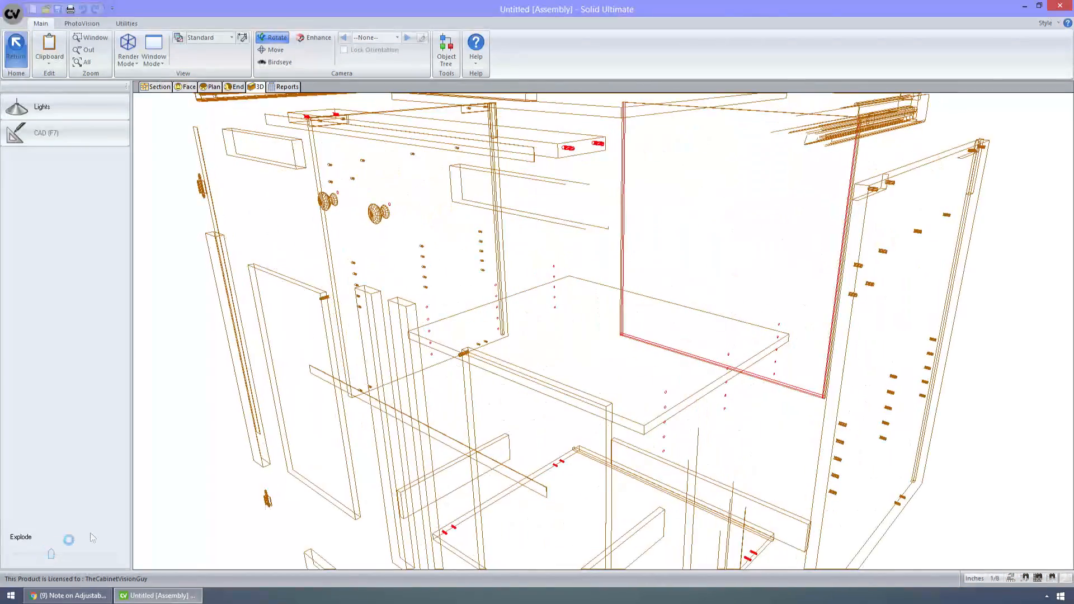
pyautogui.click(16, 48)
# Explode cabinet #4 in 3D, examine its adjustable shelf from another angle, and return to the room layout
pyautogui.click(587, 323)
pyautogui.doubleClick(591, 323)
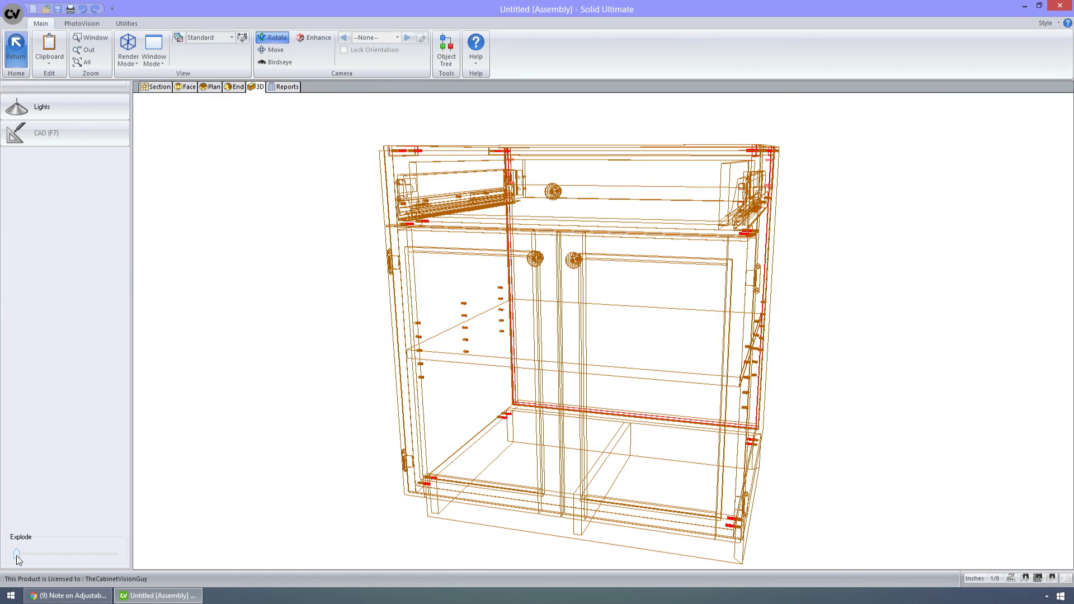
pyautogui.moveTo(17, 553); pyautogui.dragTo(55, 554)
pyautogui.moveTo(626, 332); pyautogui.dragTo(811, 286)
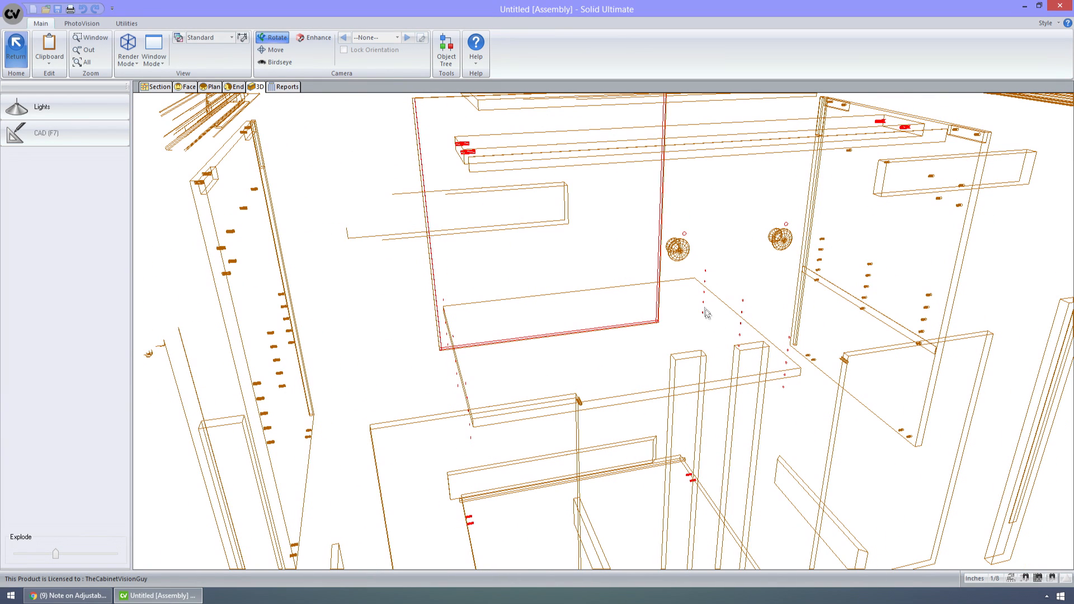
pyautogui.click(16, 59)
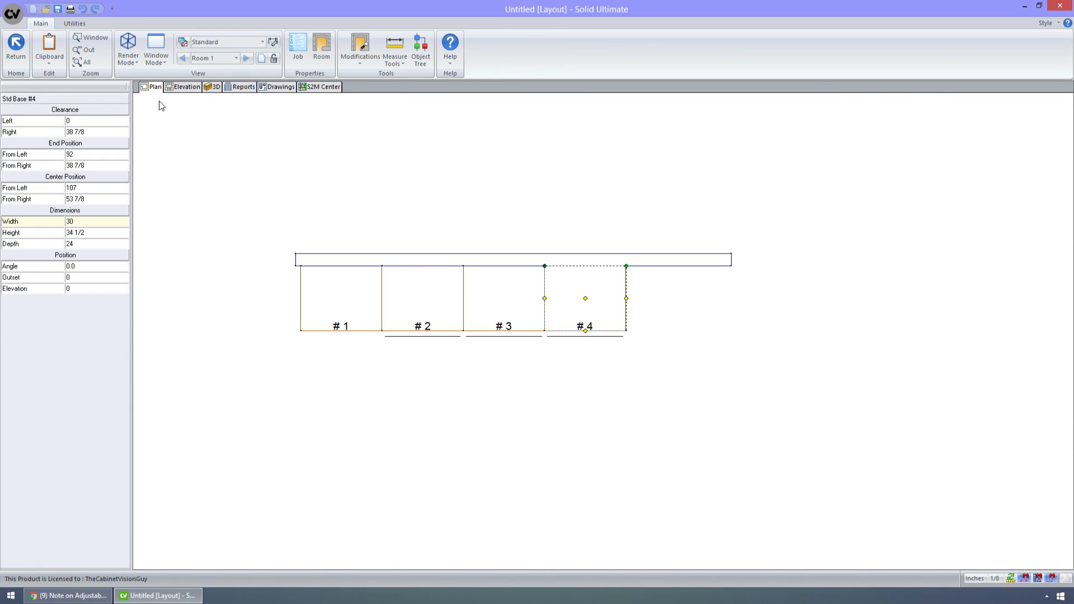
# Open the Report Center and view the Adjustable Shelf report in the 1 - testing group
pyautogui.click(159, 101)
pyautogui.click(240, 86)
pyautogui.click(53, 161)
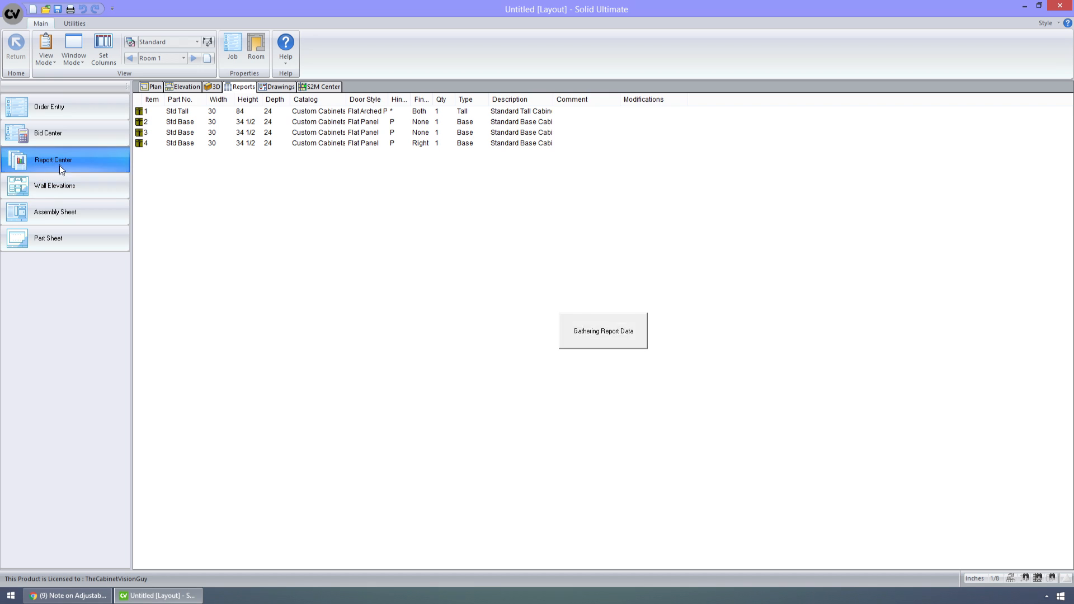
pyautogui.click(44, 109)
pyautogui.click(35, 135)
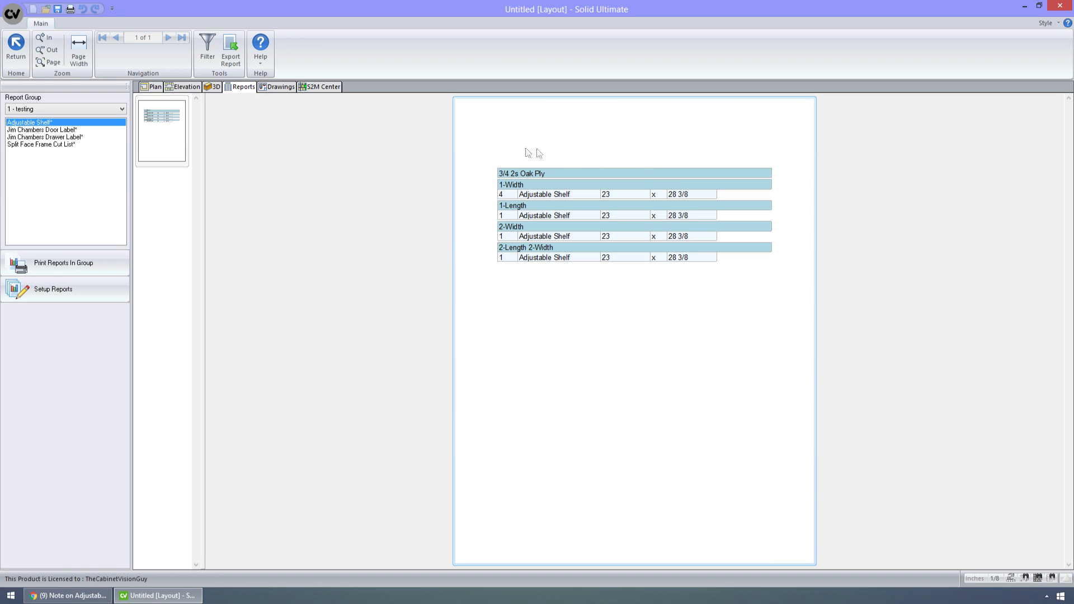
pyautogui.moveTo(484, 159); pyautogui.dragTo(834, 287)
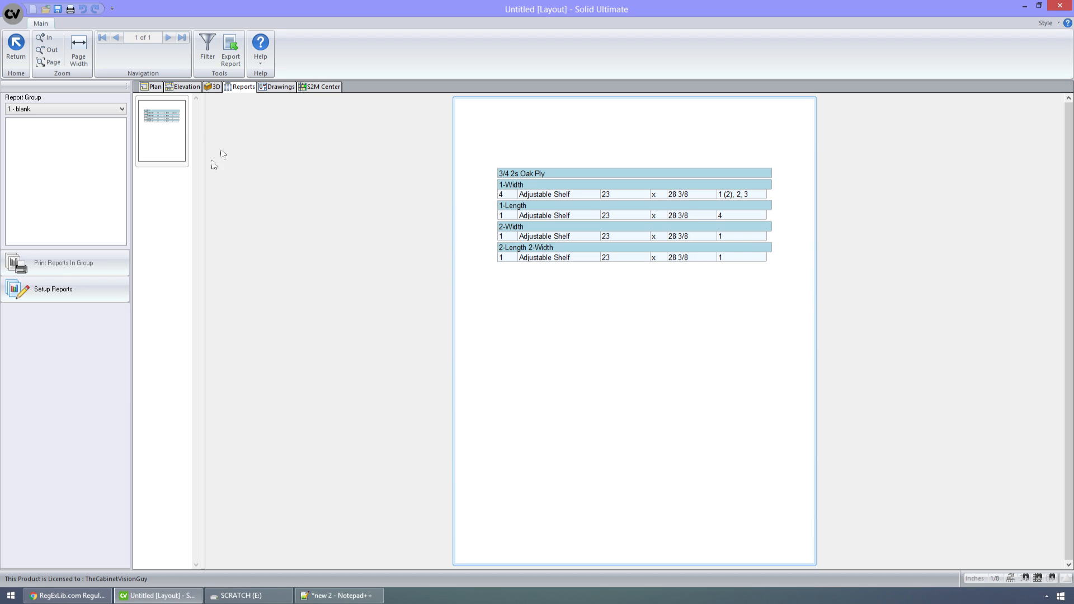
# Open the report setup and review the CxPart and CxMaterial imports in the Variable Template report's properties
pyautogui.click(51, 293)
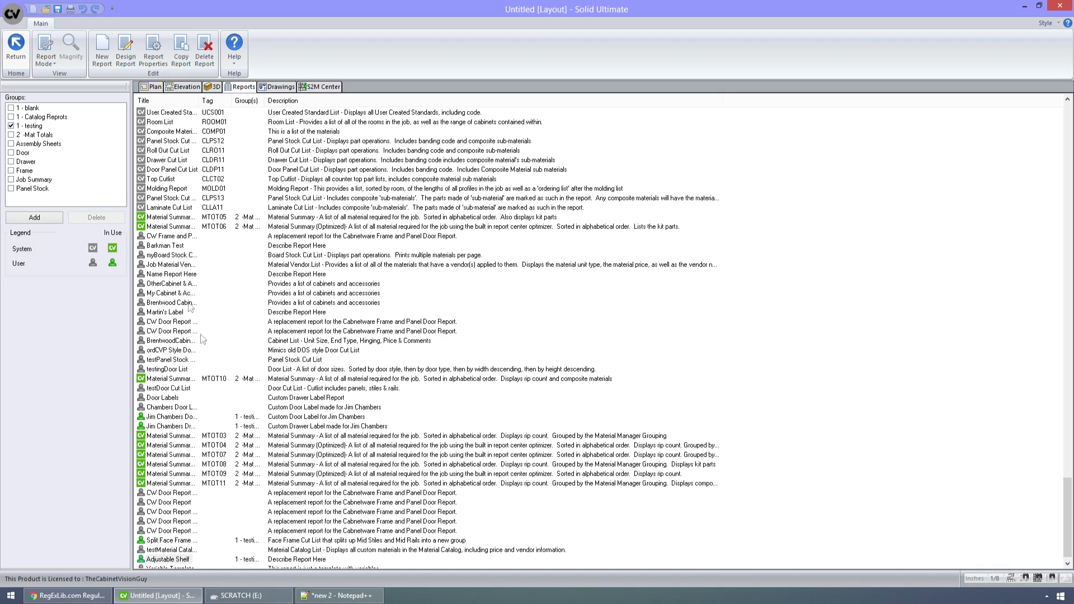
pyautogui.click(167, 559)
pyautogui.scroll(-1, 194, 515)
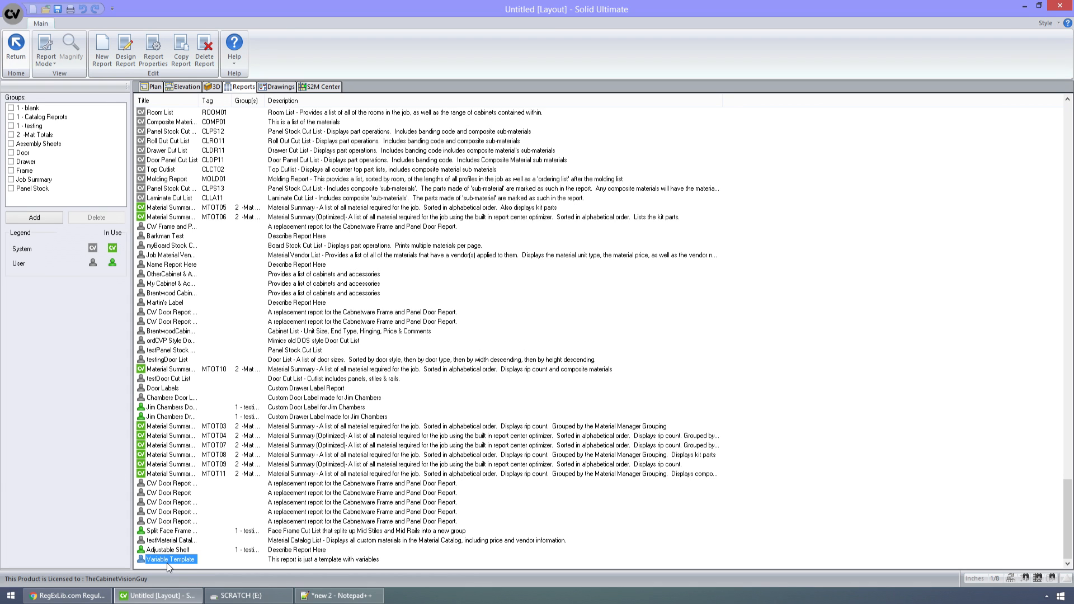
pyautogui.click(153, 50)
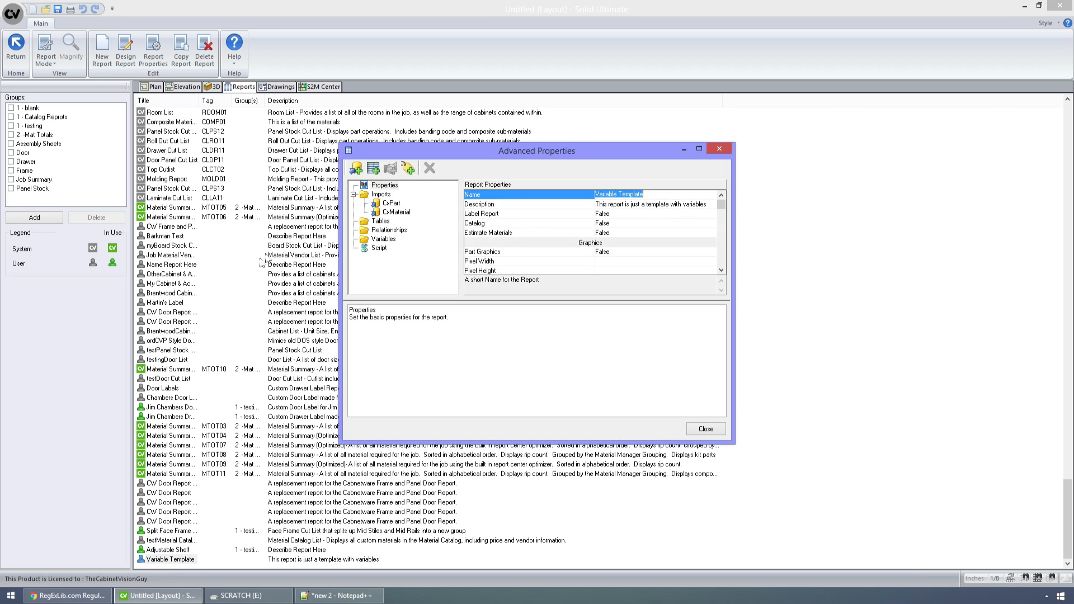
pyautogui.click(392, 203)
pyautogui.click(399, 212)
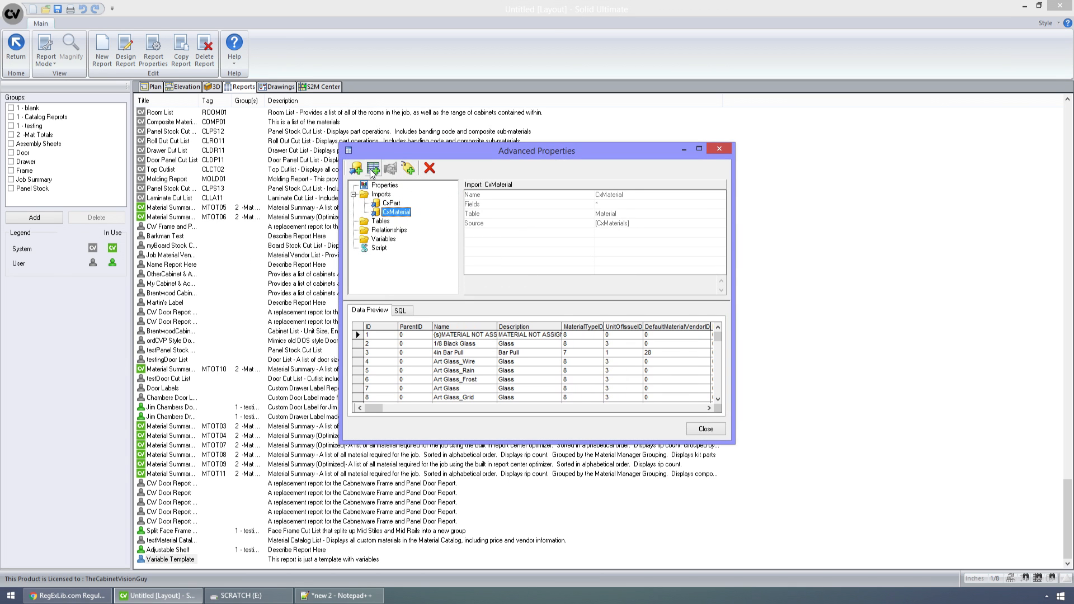
pyautogui.click(706, 429)
# Review the user variables in the Variable Template's report design and close the designer without changes
pyautogui.click(125, 49)
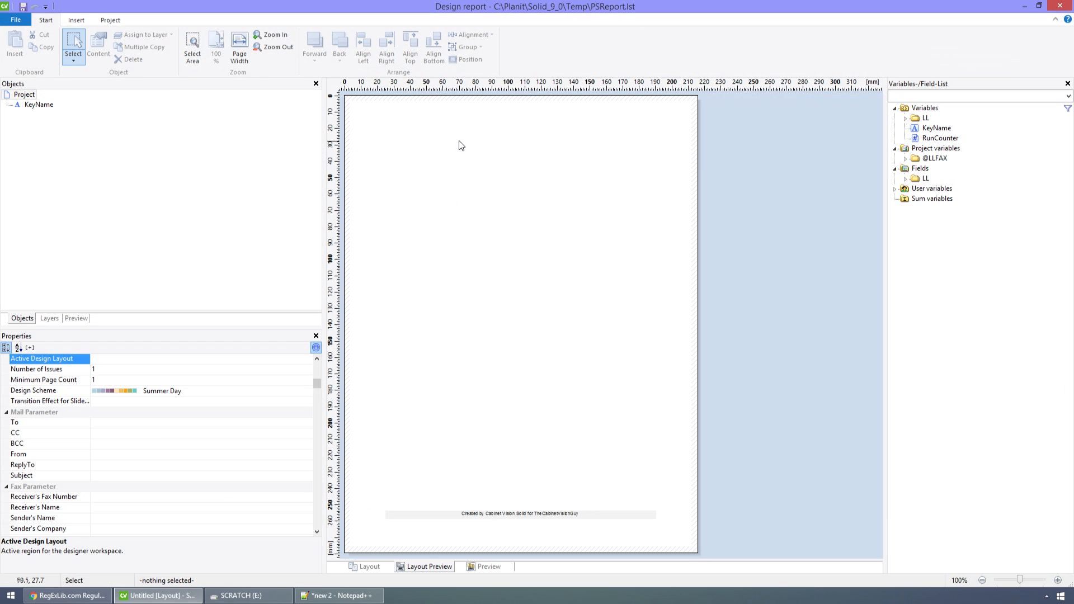
pyautogui.click(111, 21)
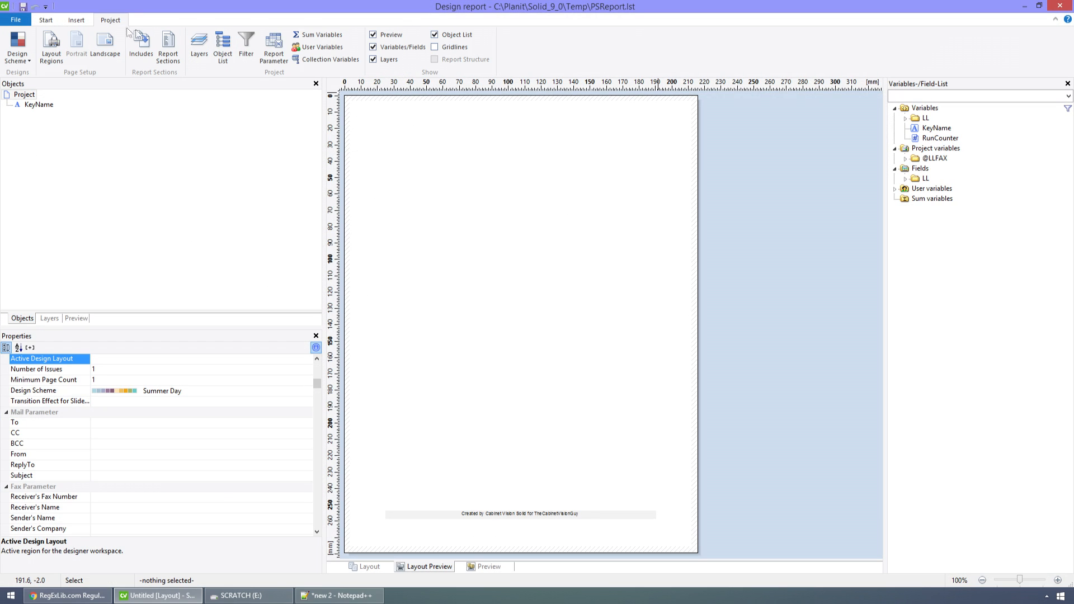
pyautogui.click(317, 47)
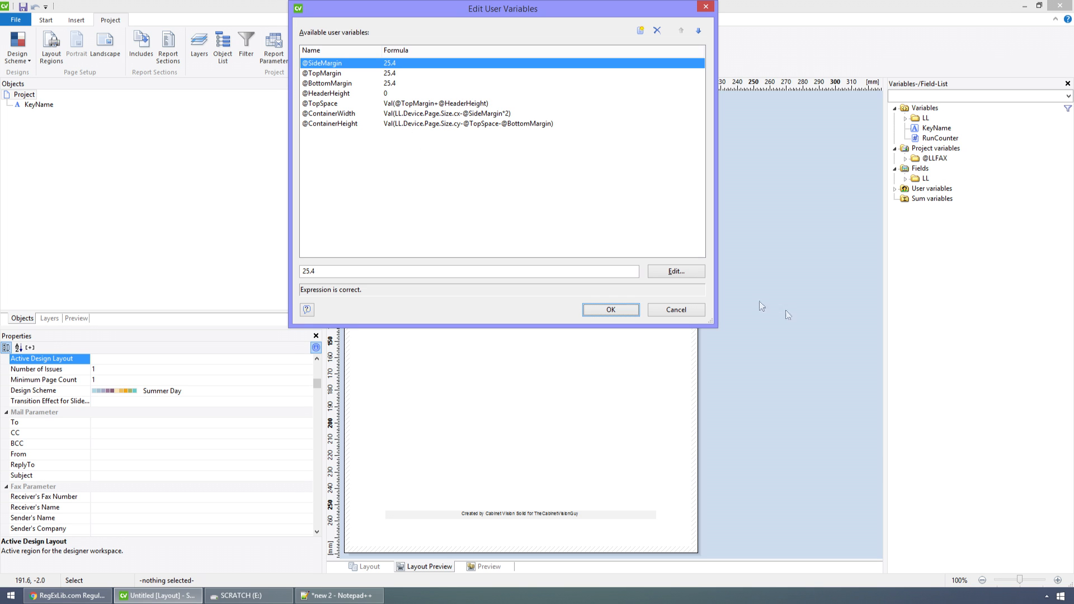
pyautogui.click(686, 312)
pyautogui.click(1059, 6)
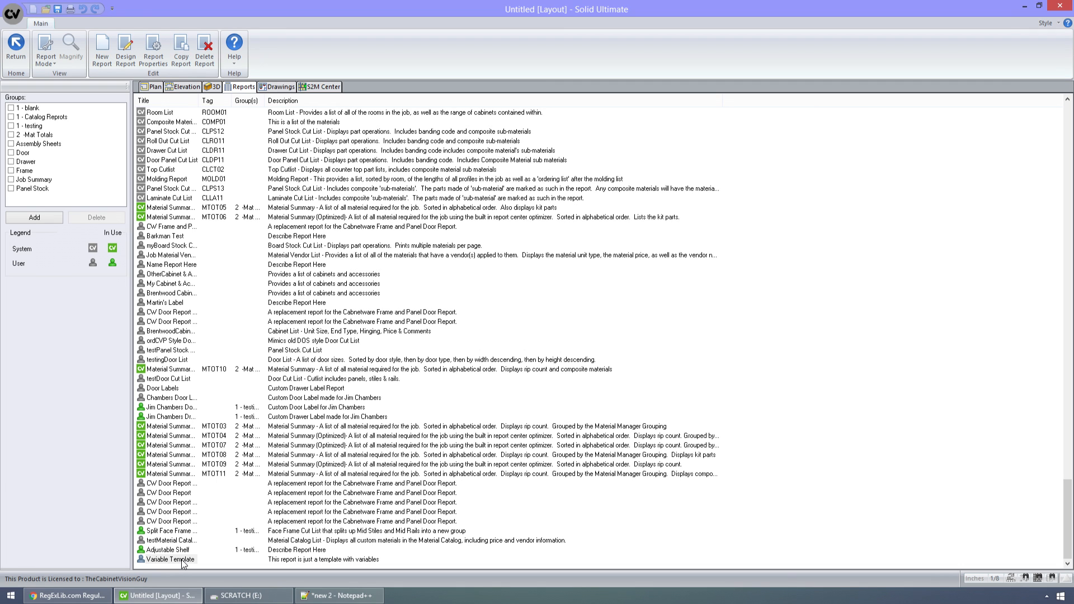
# Copy Variable Template as "My Adjustable Shelf Report", described as "Adj. shelf report that groups by material, then by banding, shows cabinet (qty)"
pyautogui.click(182, 559)
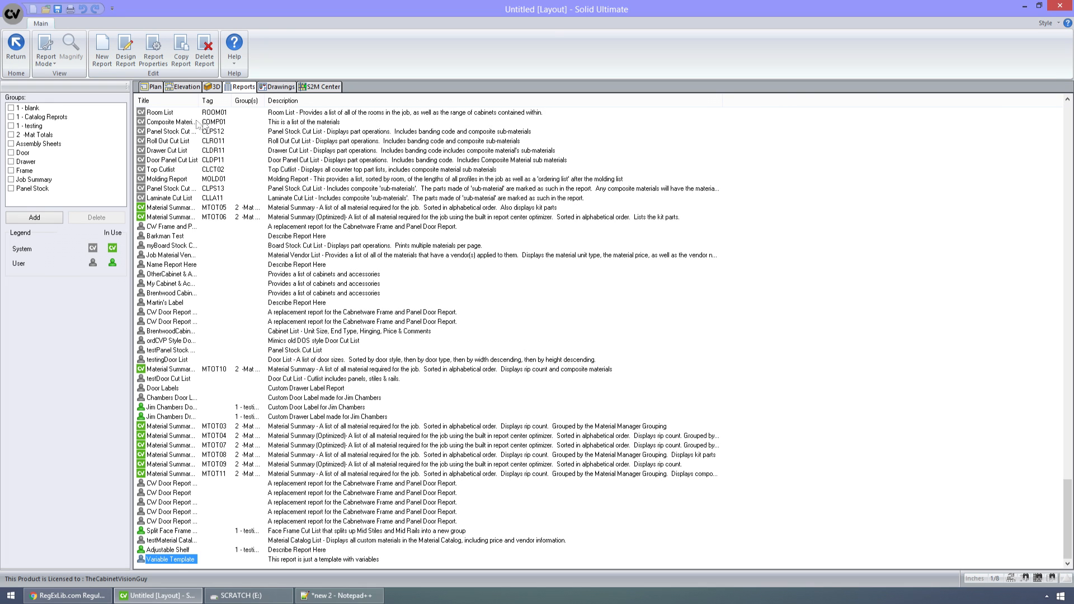
pyautogui.click(179, 58)
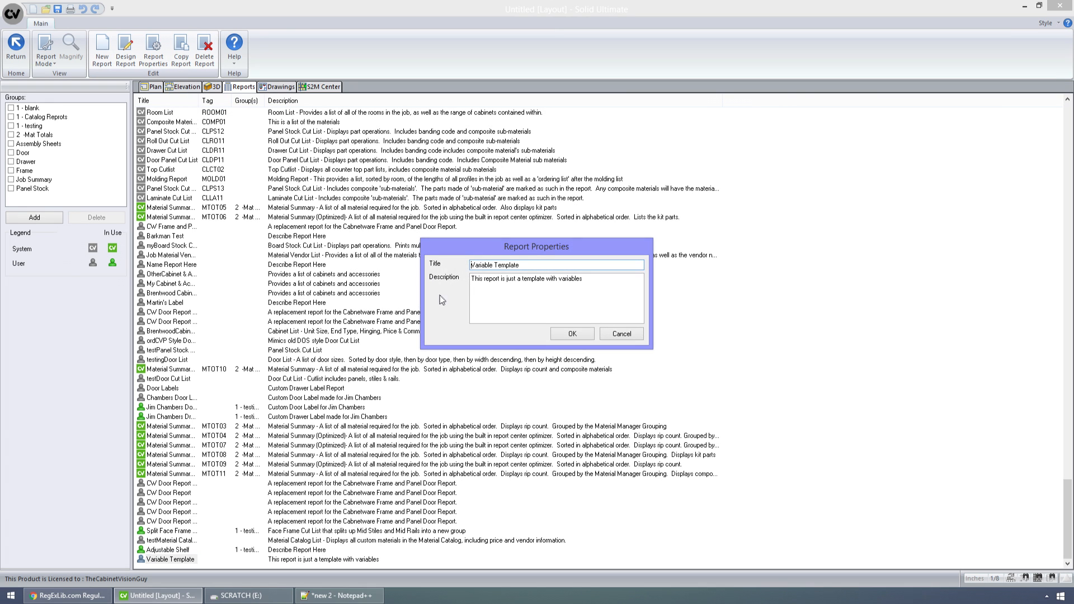
pyautogui.write('My Adjustable Shelf Report')
pyautogui.press('Tab')
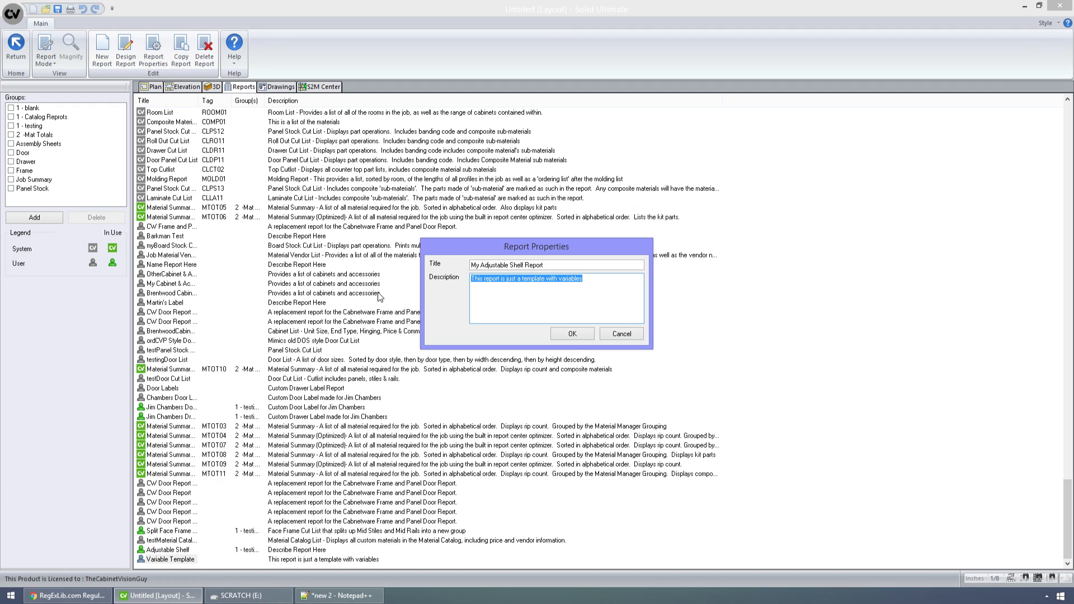
pyautogui.write('Adj. shelf report tha tgroups')
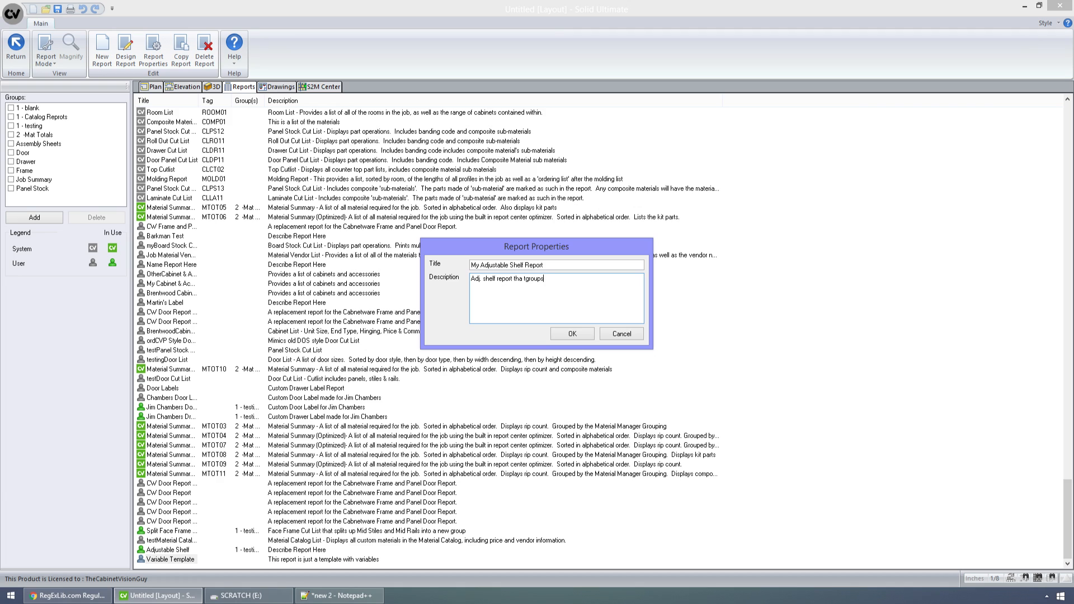
pyautogui.press('BackSpace')
pyautogui.press('BackSpace')
pyautogui.press('BackSpace')
pyautogui.press('BackSpace')
pyautogui.press('BackSpace')
pyautogui.press('BackSpace')
pyautogui.press('BackSpace')
pyautogui.press('BackSpace')
pyautogui.press('BackSpace')
pyautogui.click(572, 334)
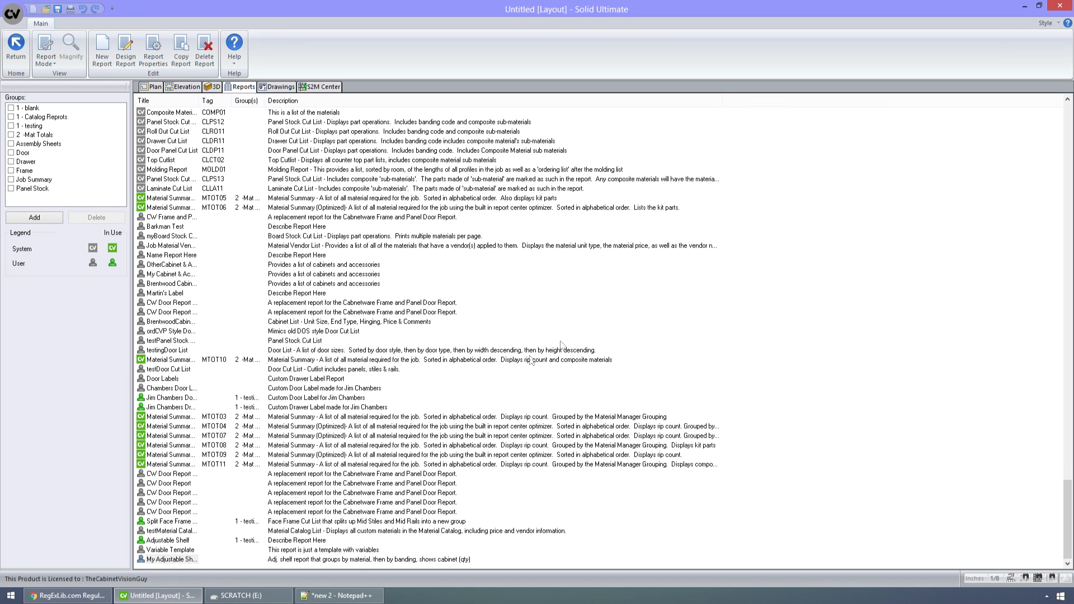
# Open the report properties of My Adjustable Shelf Report and select its CxMaterial import
pyautogui.click(169, 560)
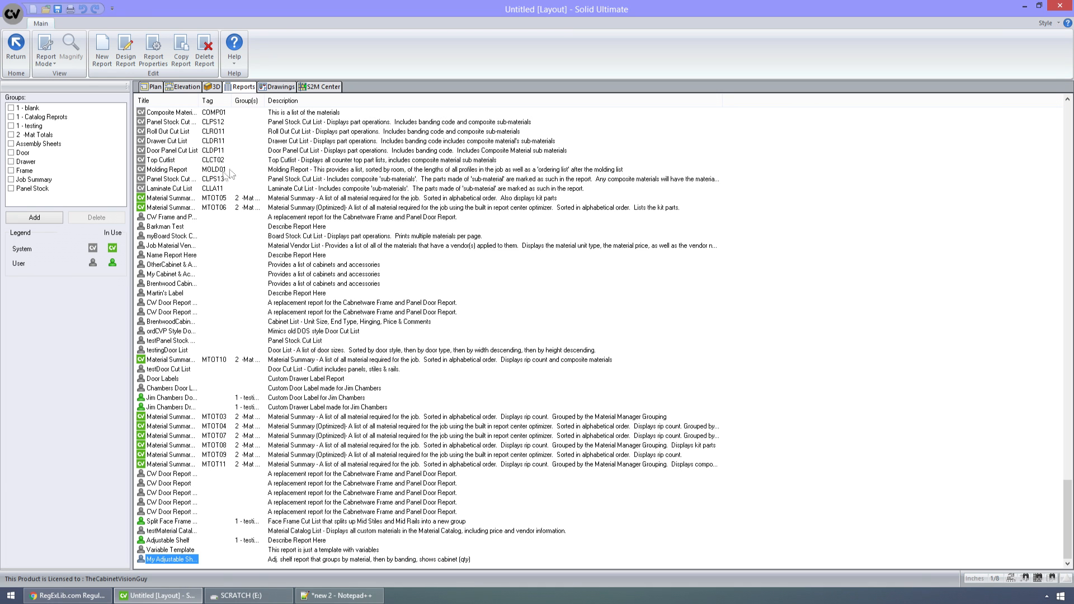
pyautogui.click(153, 49)
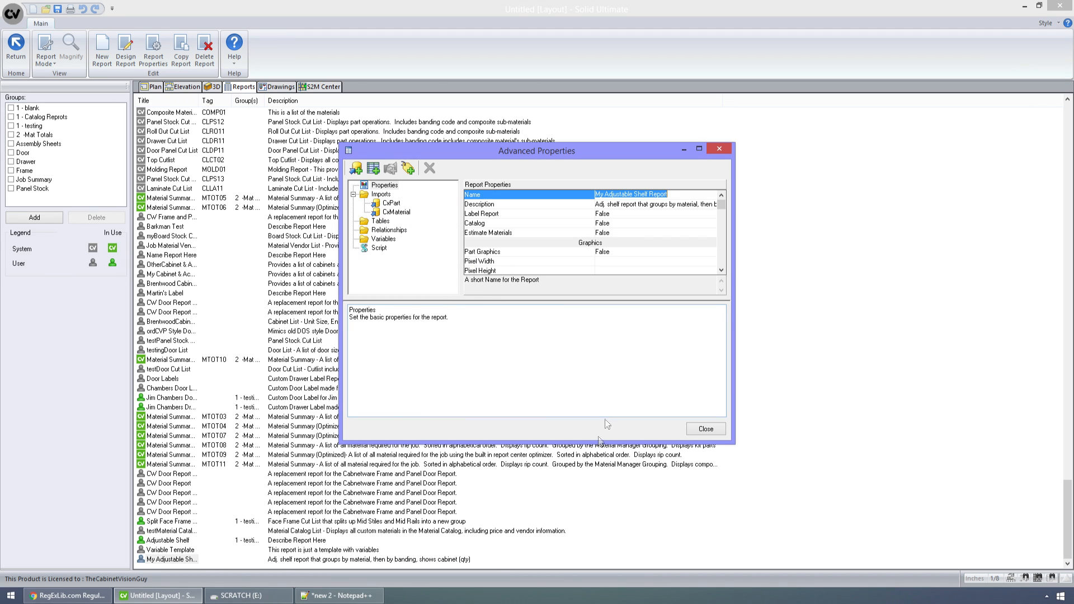
pyautogui.press('Down')
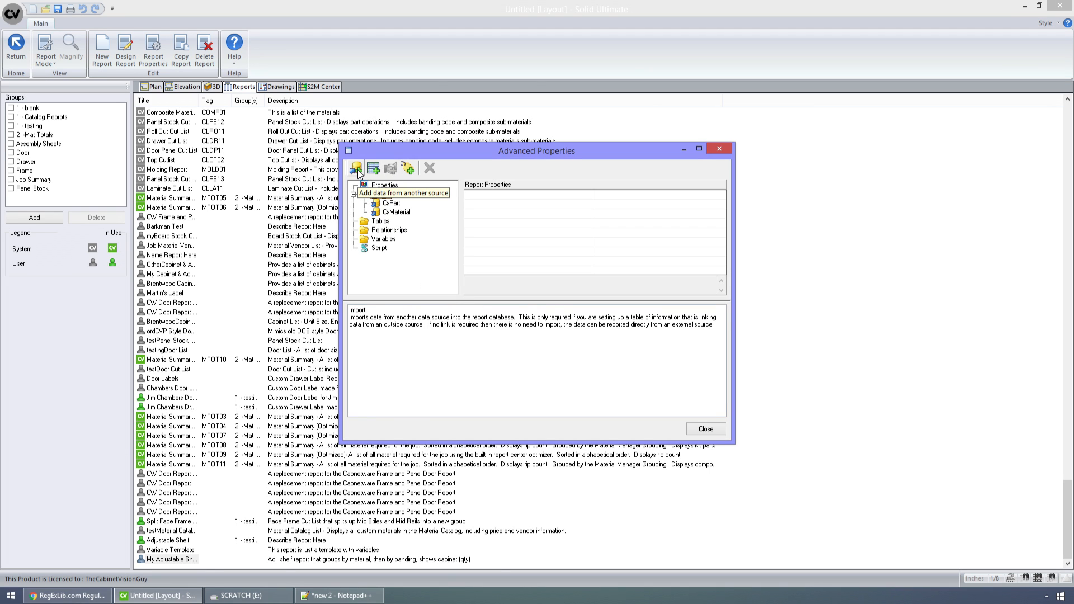
pyautogui.press('Down')
pyautogui.press('Down')
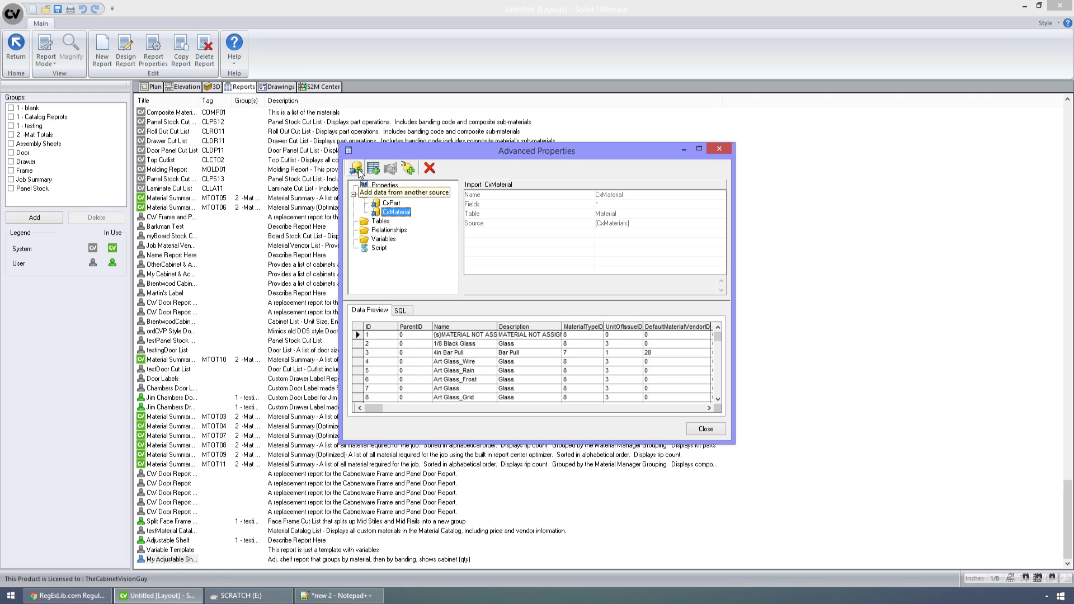
# Add a Link-type data source named PartList to the report, using the query SELECT * FROM Parts
pyautogui.click(358, 169)
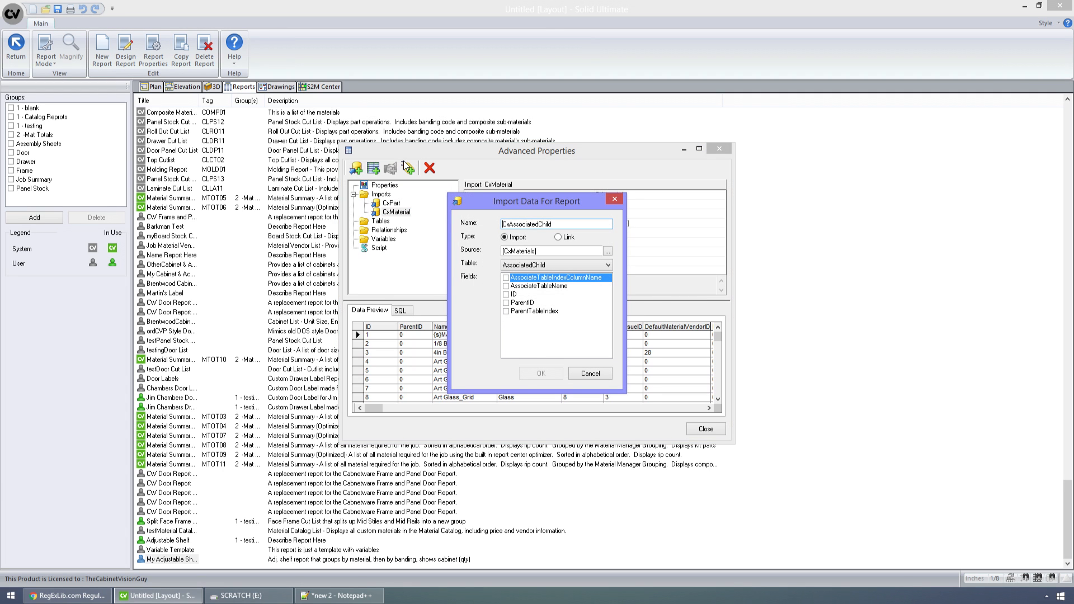
pyautogui.click(576, 236)
pyautogui.doubleClick(576, 224)
pyautogui.write('Par')
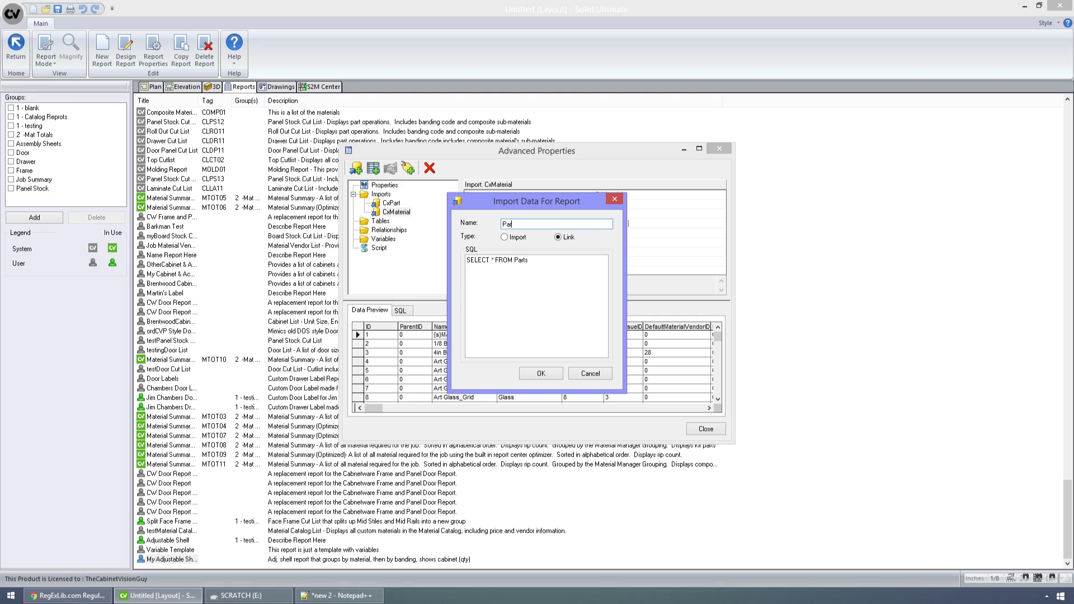
pyautogui.write('tList')
pyautogui.click(564, 266)
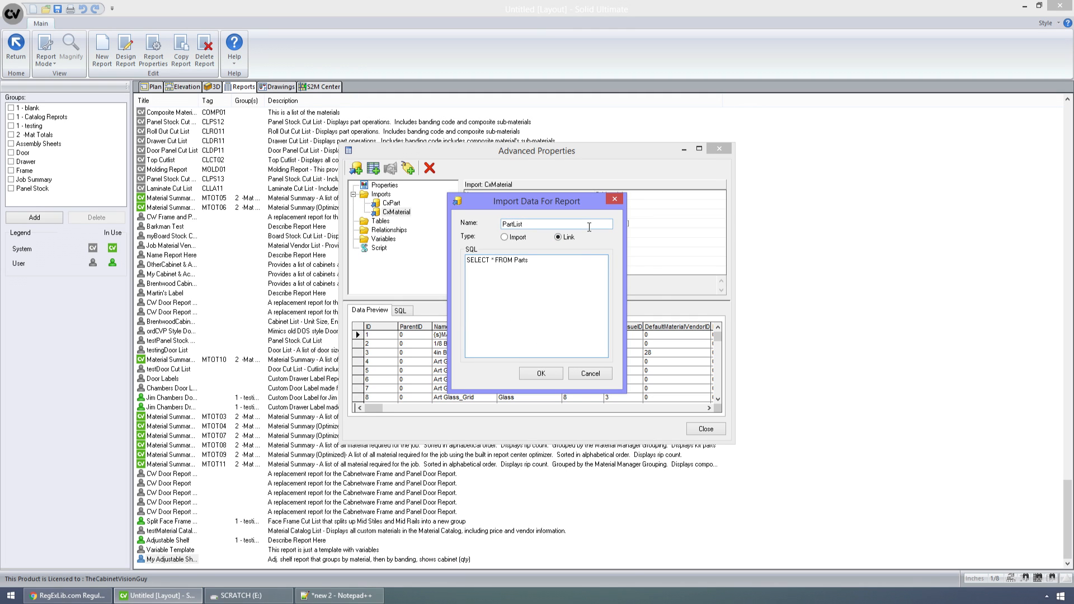
pyautogui.click(540, 375)
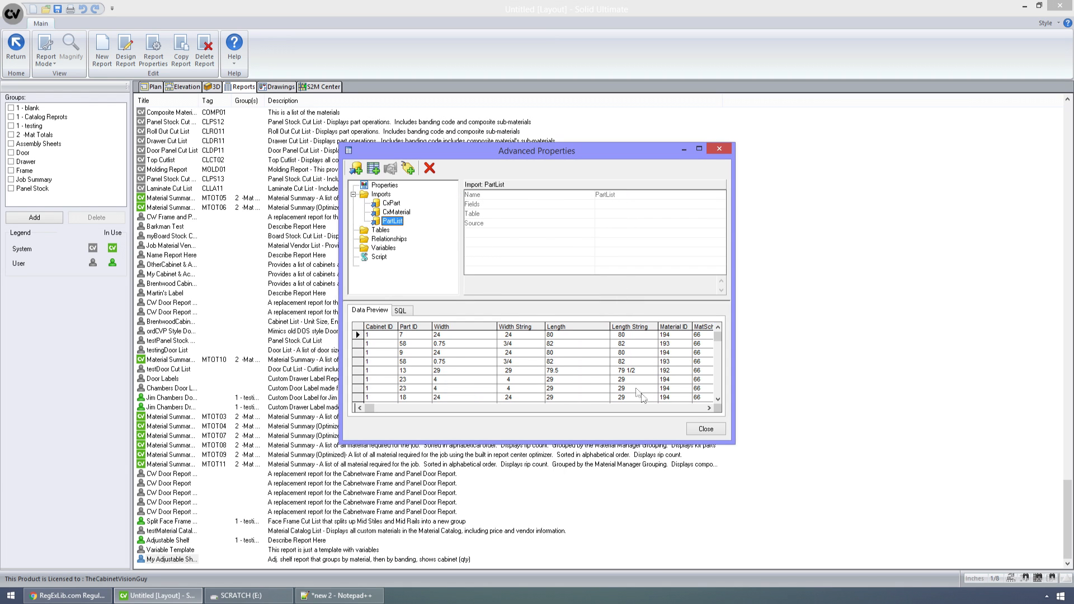
# Examine the PartList data preview for an Adjustable Shelf row's edge banding and Part ID
pyautogui.click(709, 409)
pyautogui.click(711, 411)
pyautogui.click(710, 410)
pyautogui.click(710, 411)
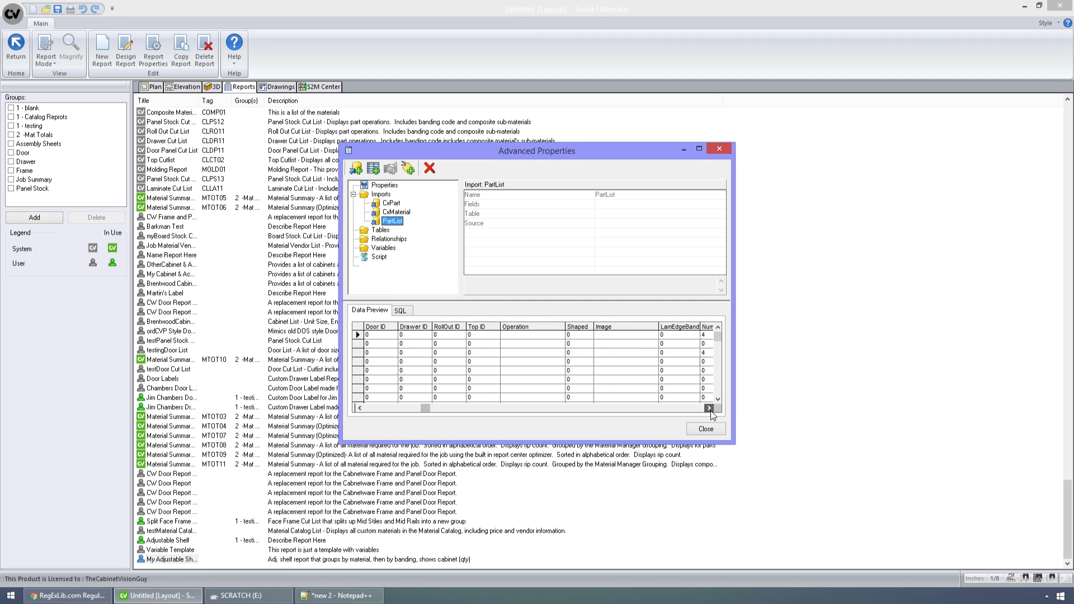
pyautogui.click(711, 410)
pyautogui.click(688, 410)
pyautogui.click(687, 411)
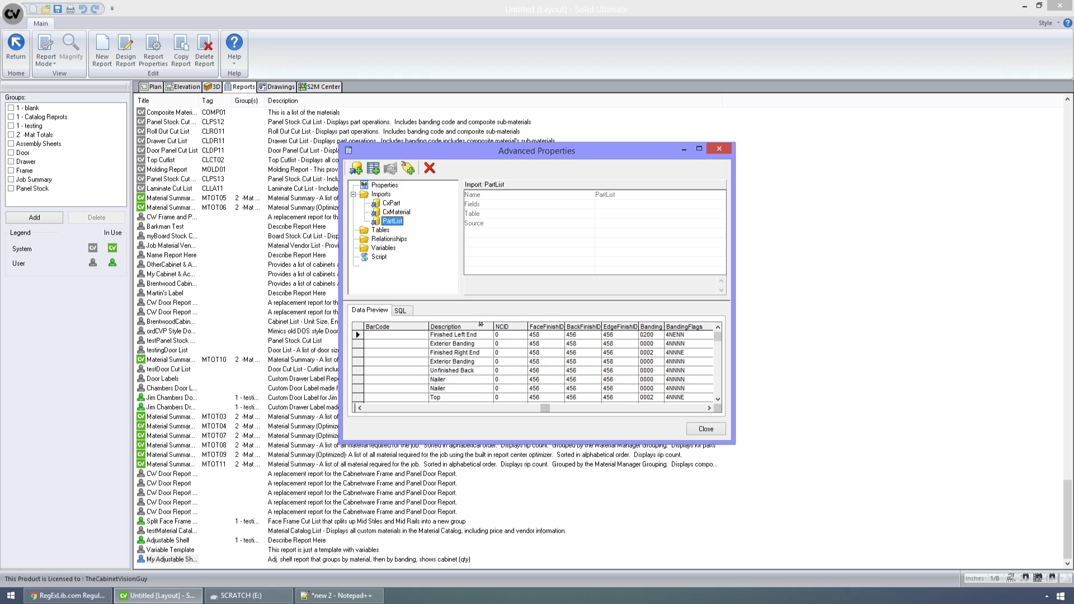
pyautogui.click(718, 399)
pyautogui.click(718, 399)
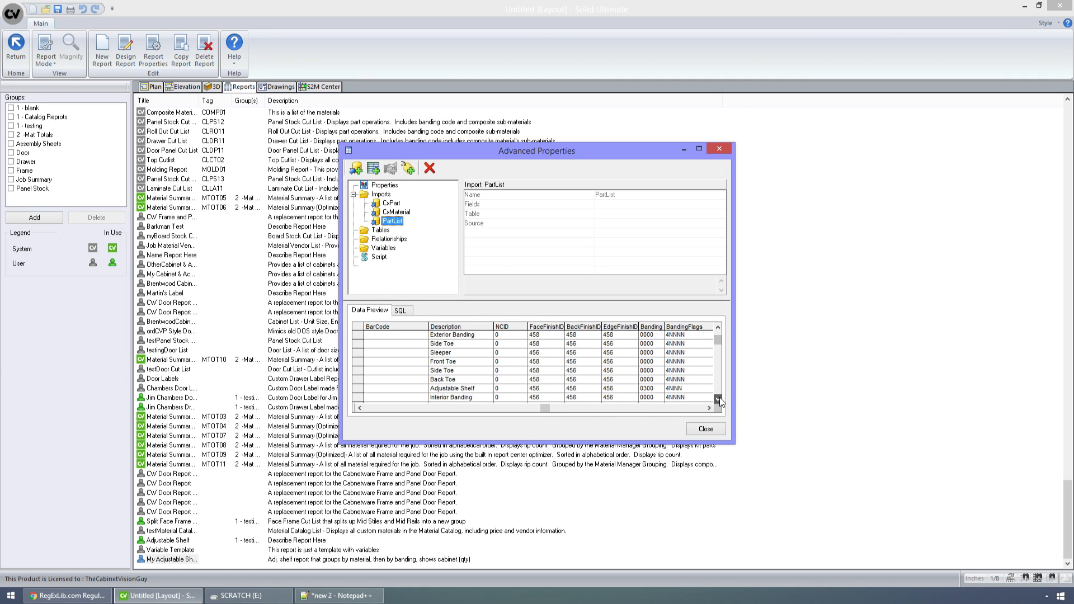
pyautogui.click(718, 399)
pyautogui.click(718, 399)
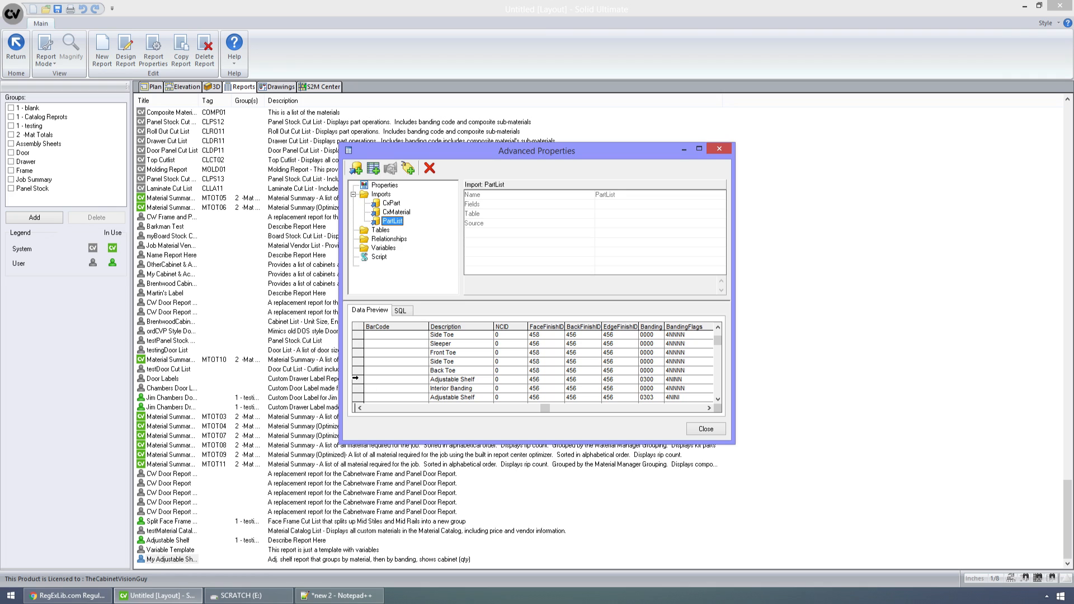
pyautogui.click(377, 380)
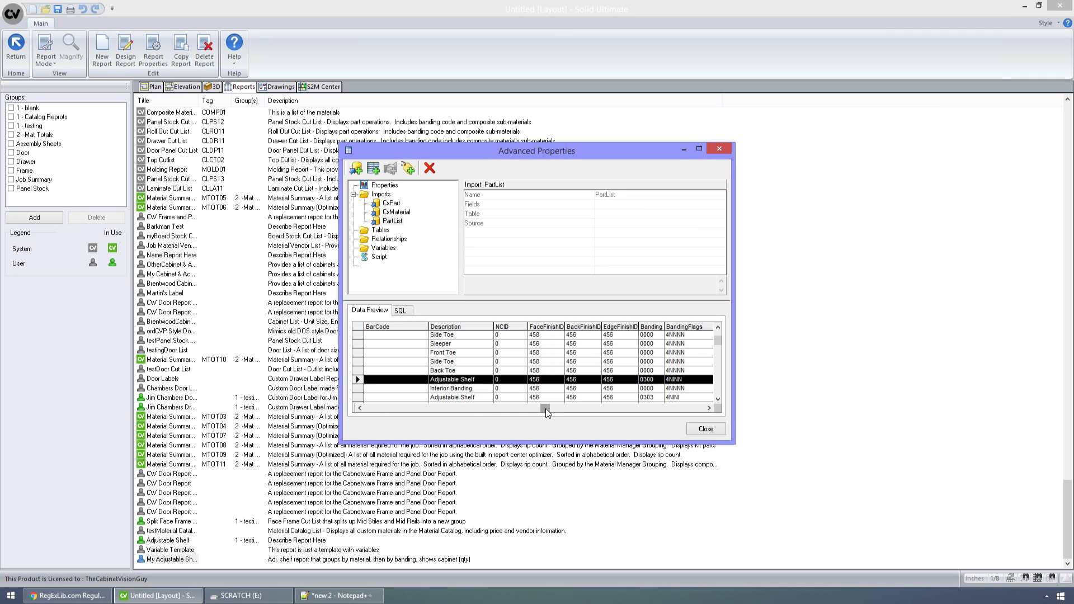
pyautogui.moveTo(546, 408); pyautogui.dragTo(509, 416)
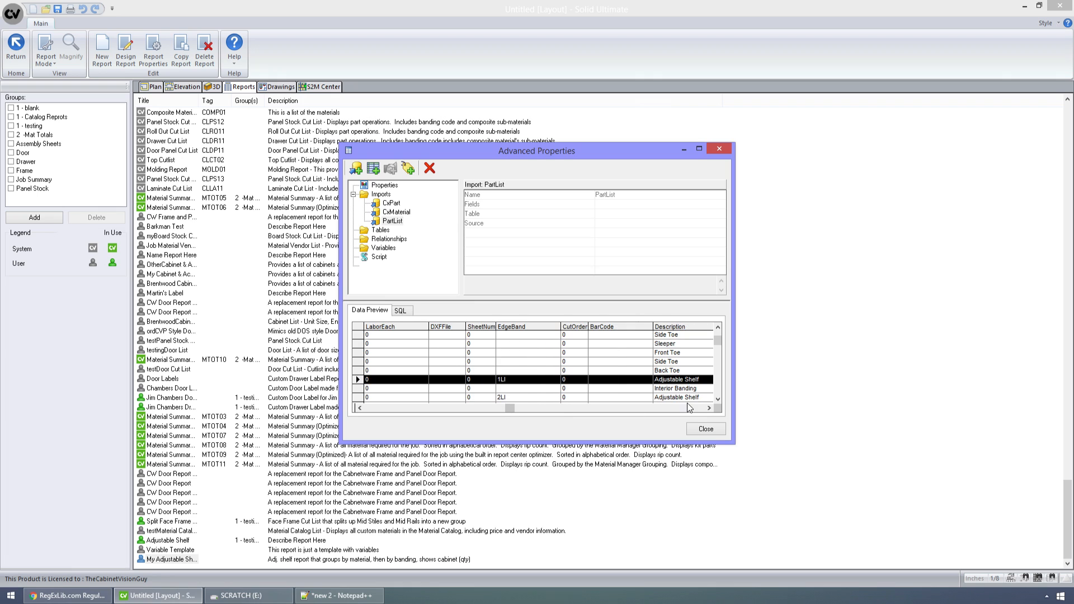
pyautogui.click(373, 408)
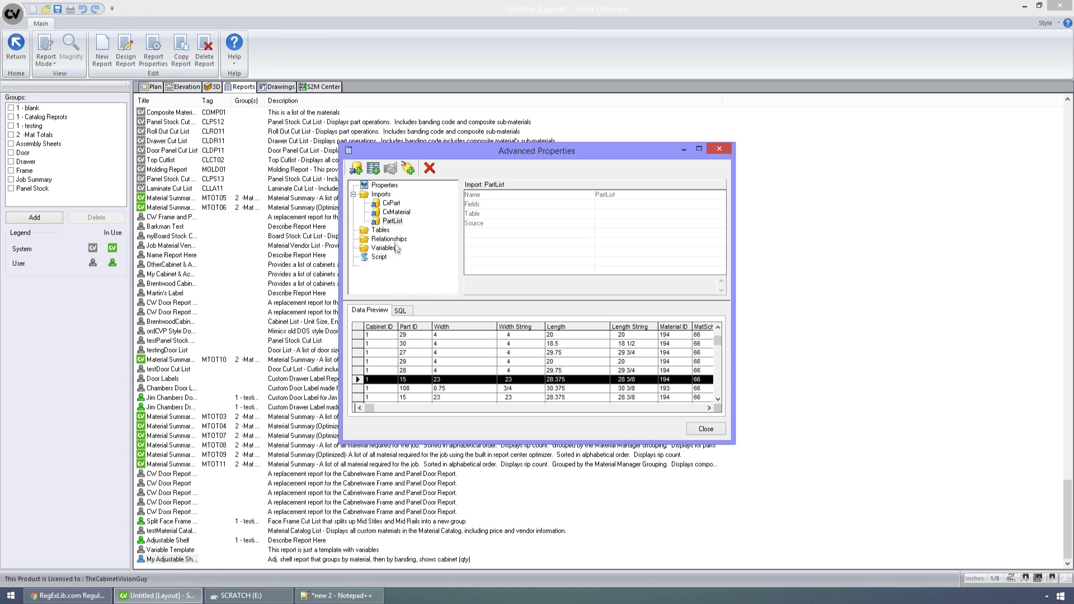
# Filter the PartList query with WHERE Parts.[Part ID] = 15 and preview the resulting data
pyautogui.click(413, 311)
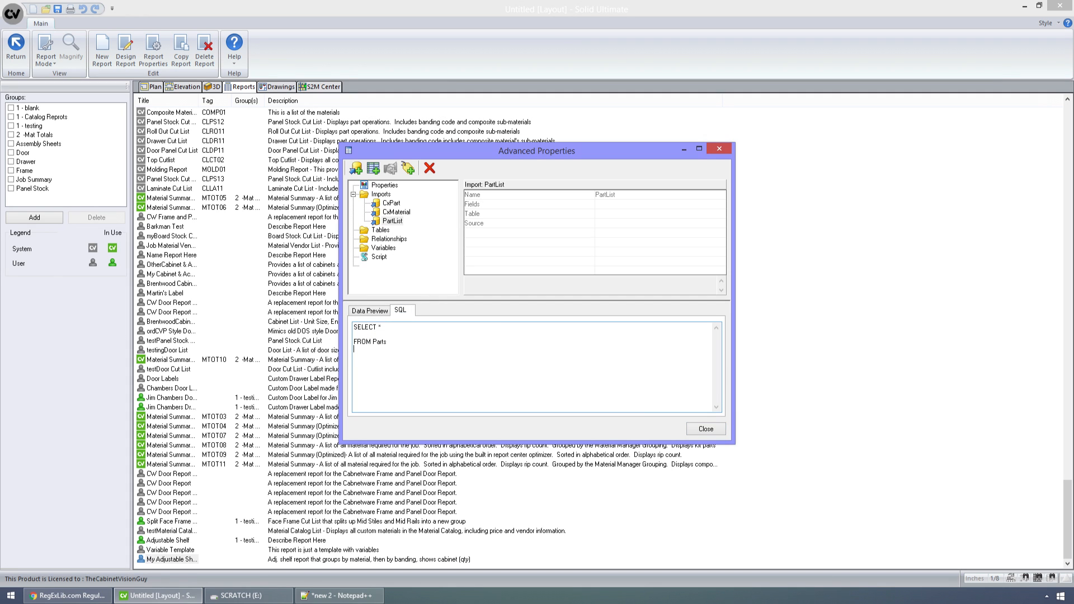
pyautogui.write('WHERE Parts.[Part ID] = 15')
pyautogui.click(393, 222)
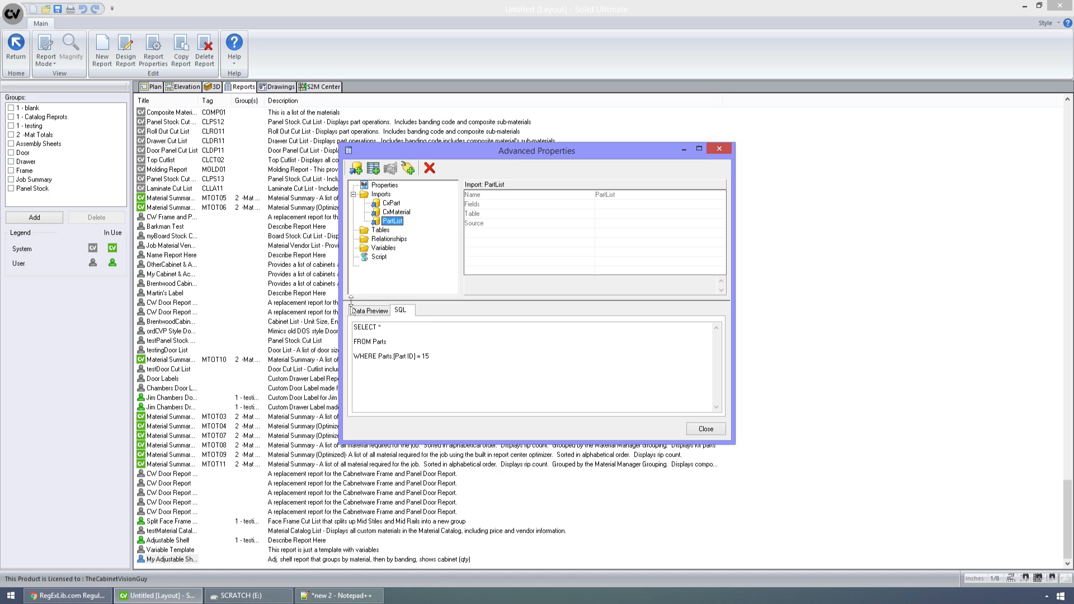
pyautogui.click(378, 314)
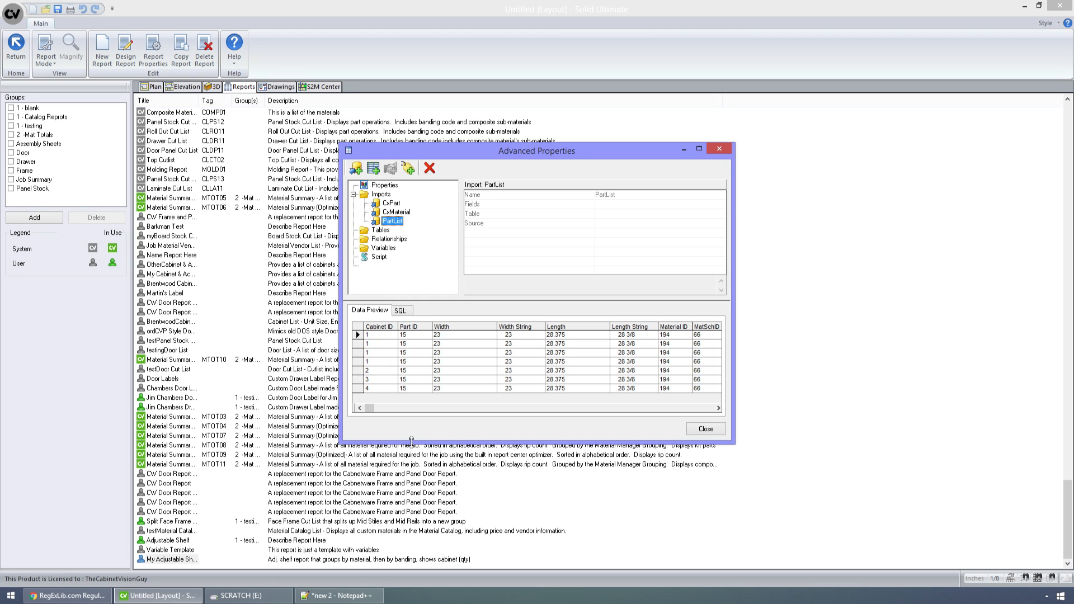
# Enlarge the properties window and examine the banding and description columns of the filtered PartList data
pyautogui.moveTo(415, 445); pyautogui.dragTo(409, 467)
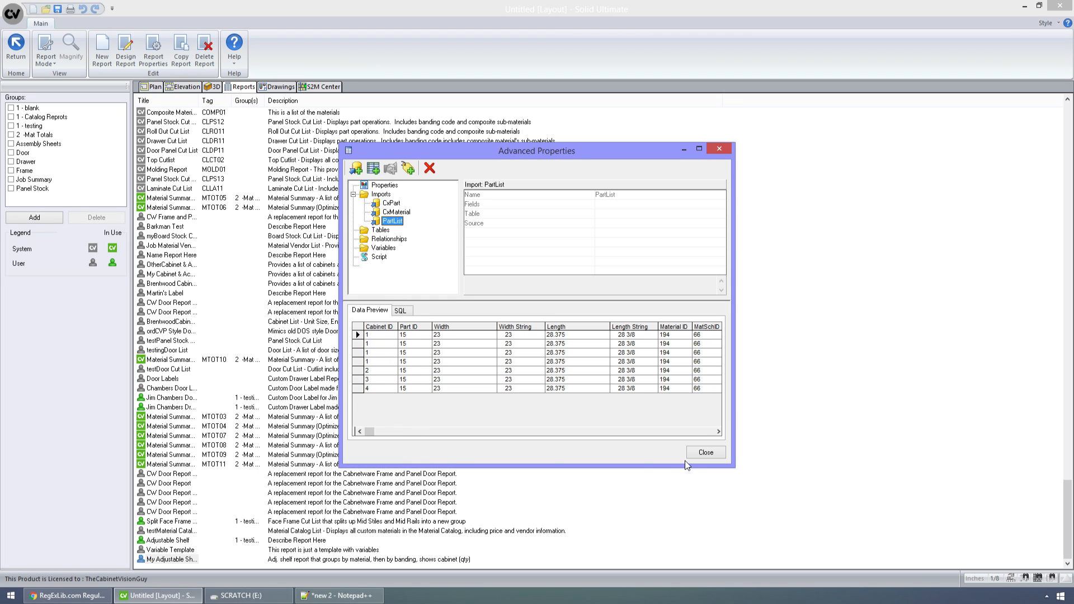
pyautogui.hscroll(10, 704, 437)
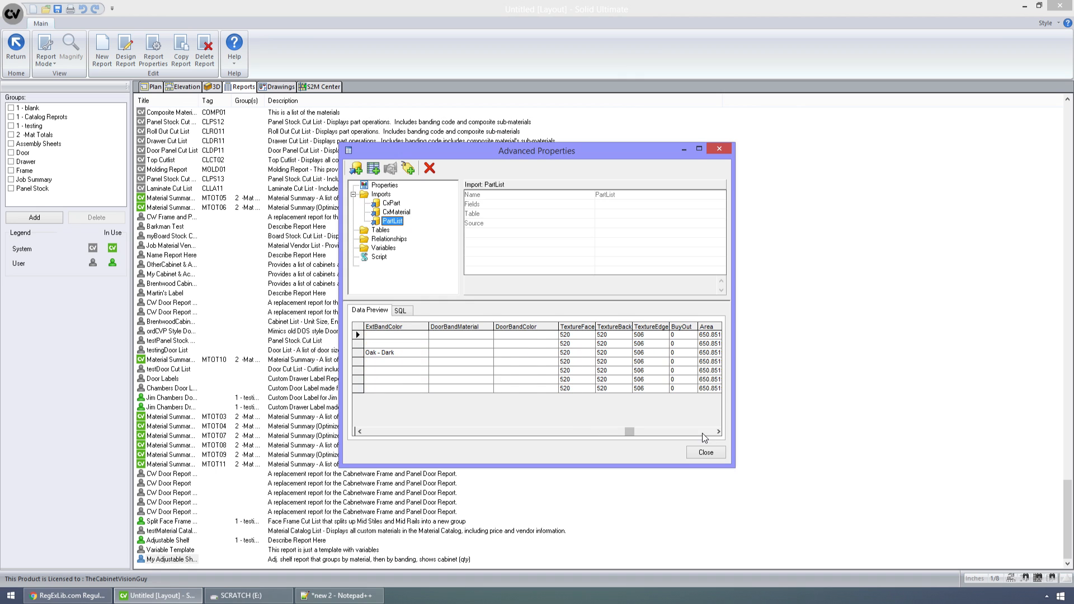
pyautogui.click(439, 433)
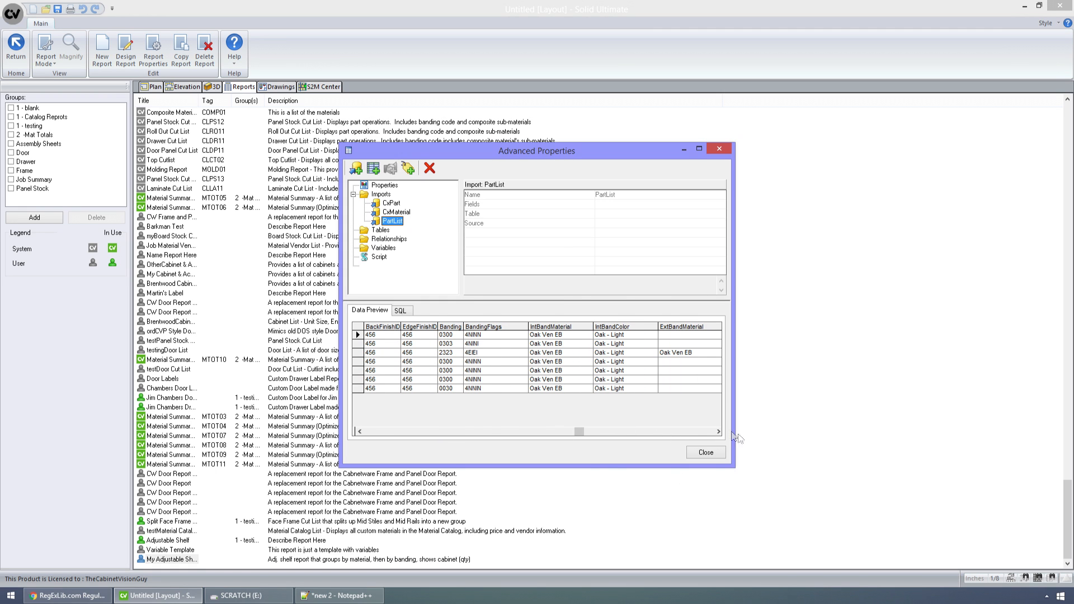
pyautogui.click(705, 433)
pyautogui.click(703, 432)
pyautogui.click(438, 434)
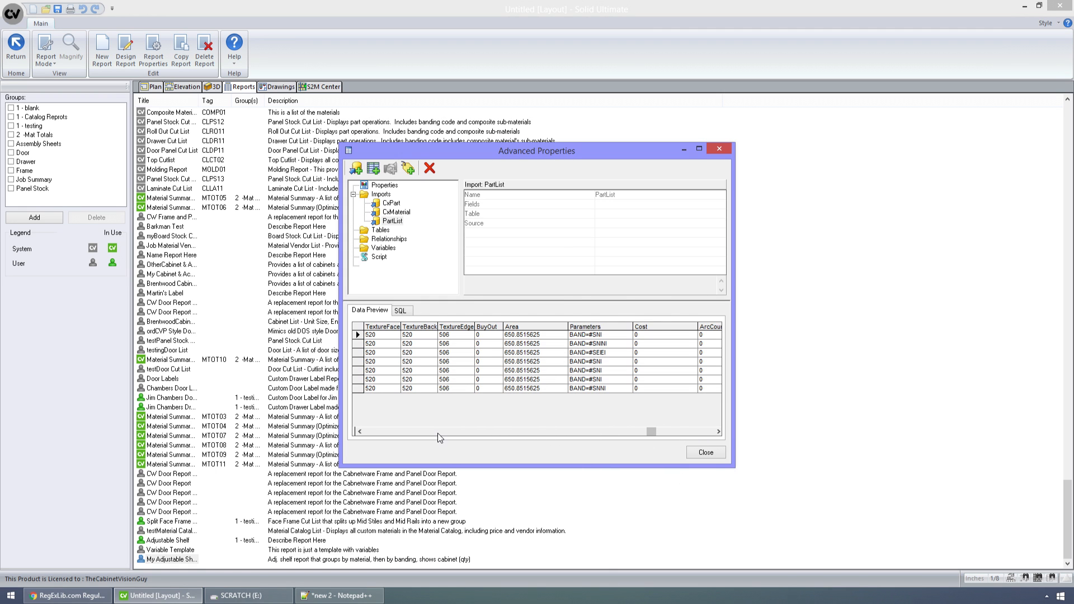
pyautogui.click(437, 433)
pyautogui.click(438, 433)
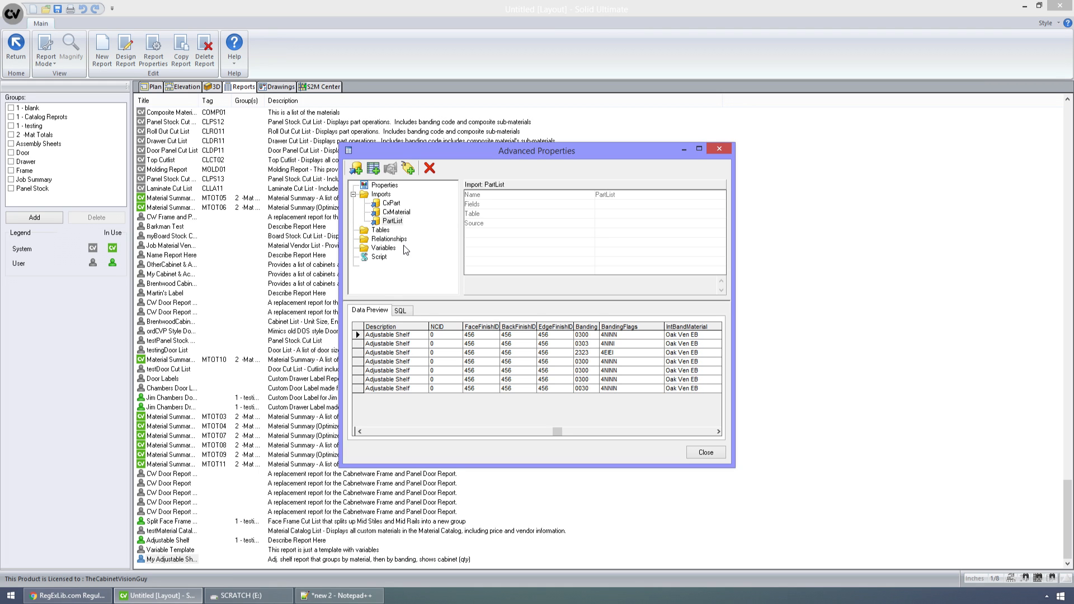
# Add an INNER JOIN with CxMaterial to the PartList query's FROM clause, matching CxMaterial.ID = Parts.[Material ID]
pyautogui.click(400, 311)
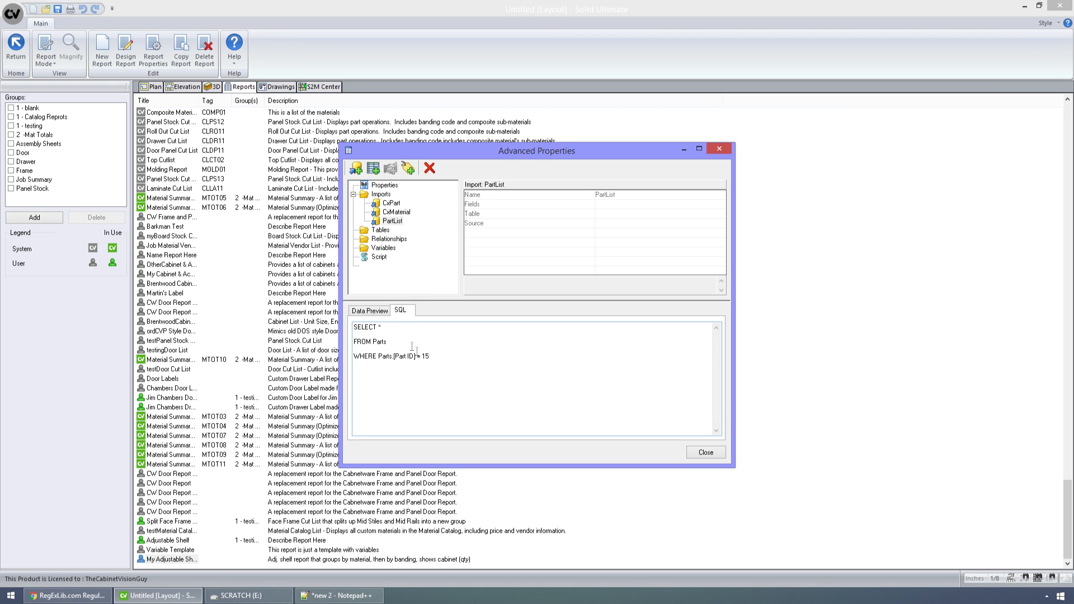
pyautogui.click(404, 346)
pyautogui.write('INNER JOIN')
pyautogui.write('Mater')
pyautogui.write('ON')
pyautogui.write('CxMaterial.ID')
pyautogui.write('= Part')
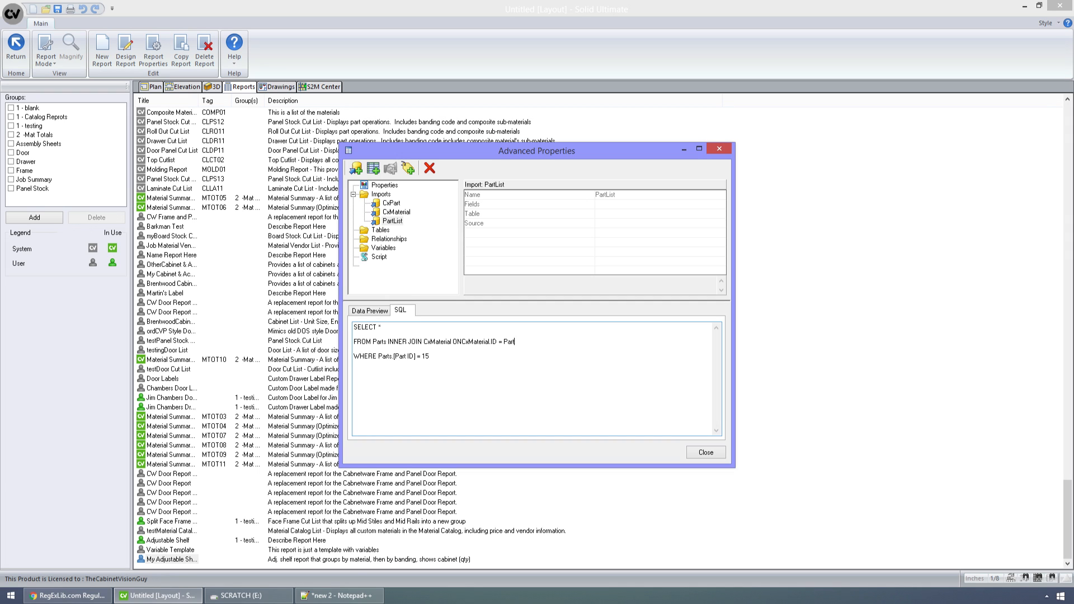
pyautogui.write('s.[Material ID]')
pyautogui.moveTo(416, 356); pyautogui.dragTo(393, 356)
pyautogui.click(389, 328)
pyautogui.click(392, 221)
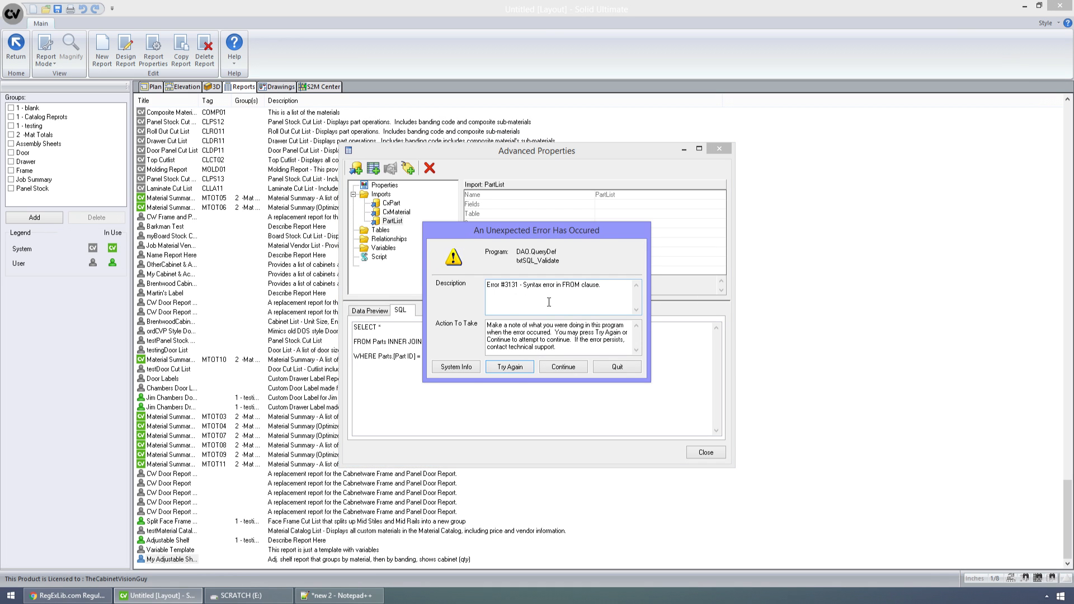
pyautogui.click(570, 363)
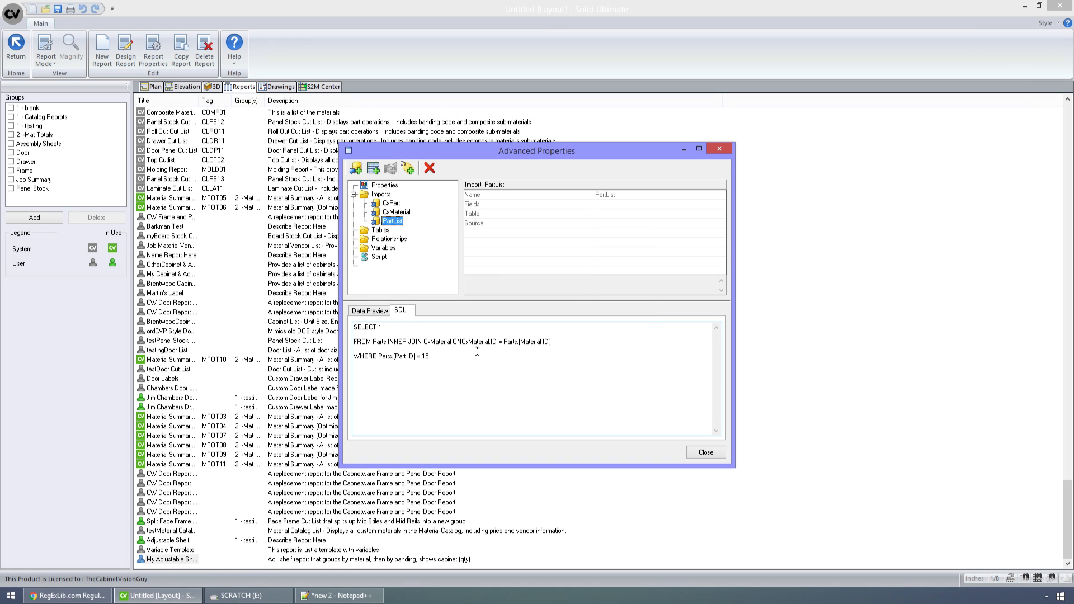
# Insert the missing space after ON in the PartList join clause and preview the data
pyautogui.click(462, 341)
pyautogui.click(384, 223)
pyautogui.click(389, 310)
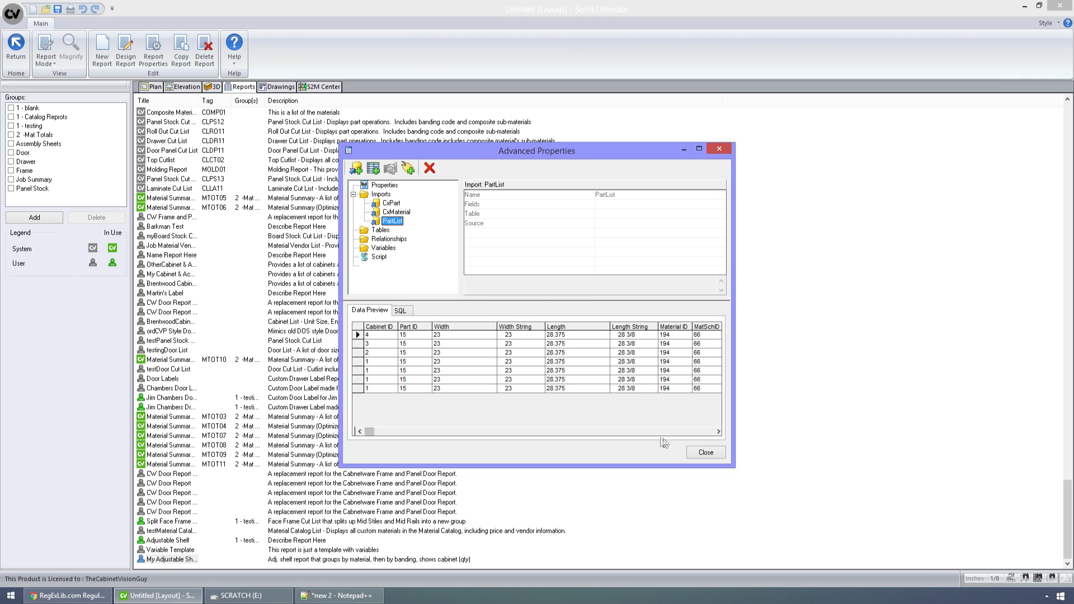
# Examine the joined PartList preview for the columns that come from CxMaterial
pyautogui.click(711, 432)
pyautogui.click(712, 432)
pyautogui.click(712, 433)
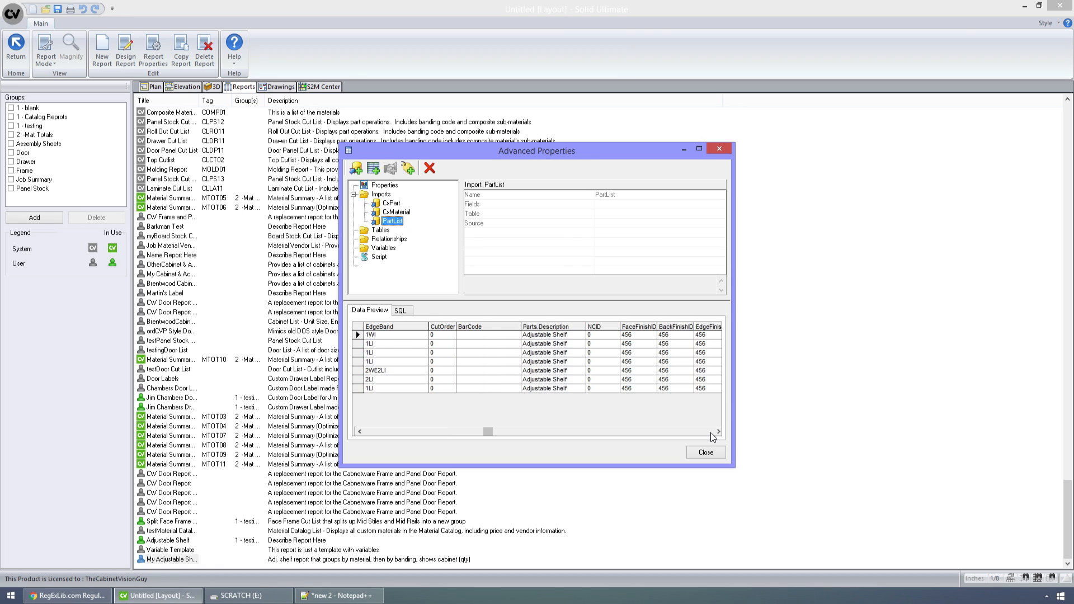
pyautogui.click(712, 432)
pyautogui.click(712, 432)
pyautogui.click(712, 433)
pyautogui.click(711, 433)
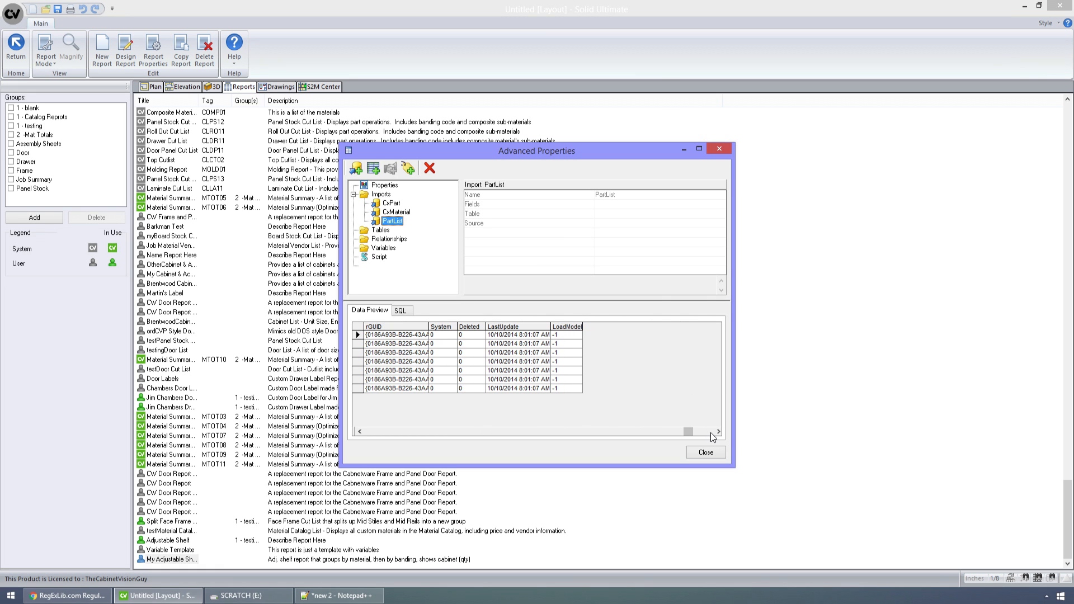
pyautogui.click(359, 432)
pyautogui.click(359, 432)
pyautogui.click(360, 432)
pyautogui.click(359, 432)
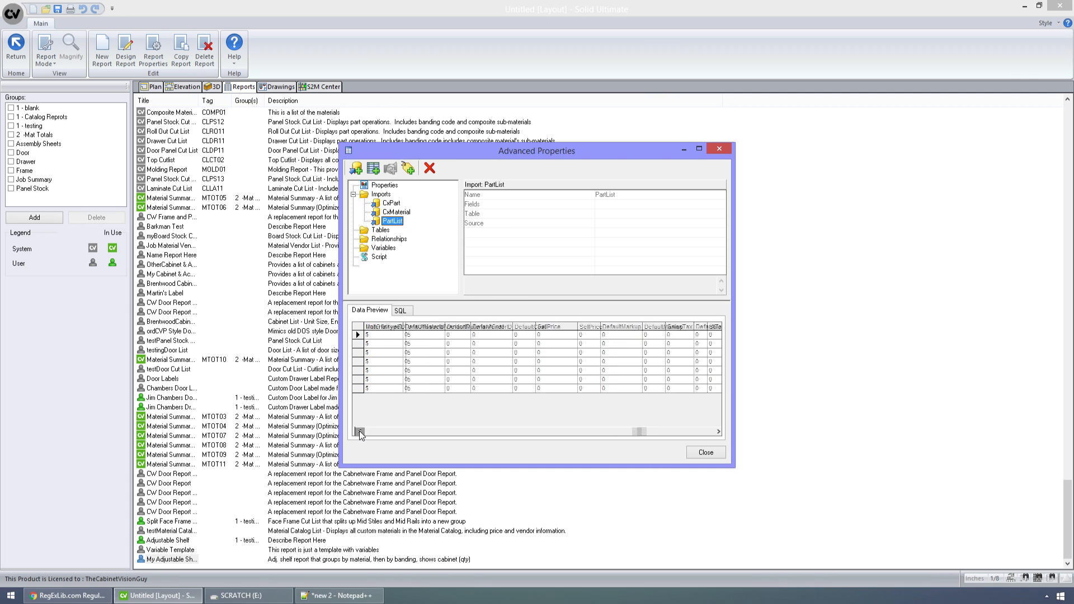
pyautogui.click(359, 432)
pyautogui.click(360, 432)
pyautogui.click(359, 432)
pyautogui.click(359, 432)
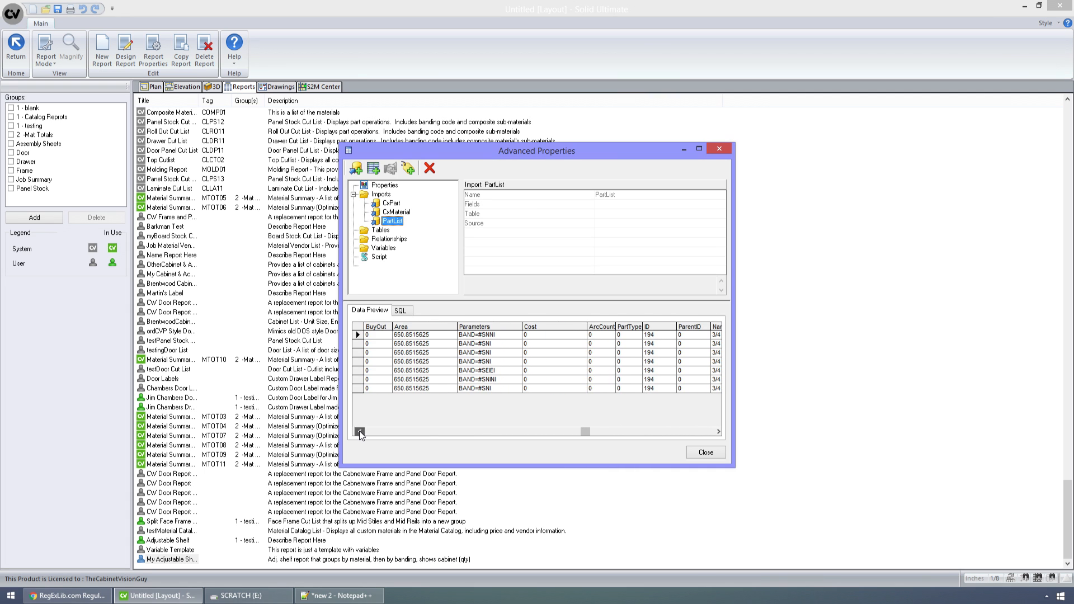
pyautogui.click(359, 432)
# Change the PartList query's selected fields to Parts.*, CxMaterial.Name as Material and preview the data
pyautogui.click(410, 313)
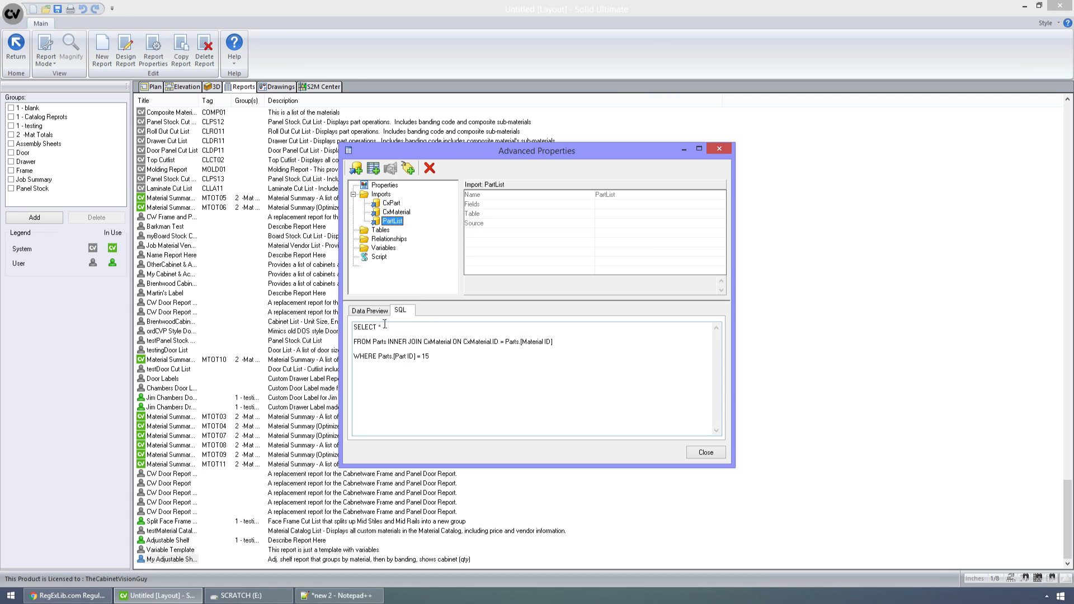
pyautogui.click(501, 330)
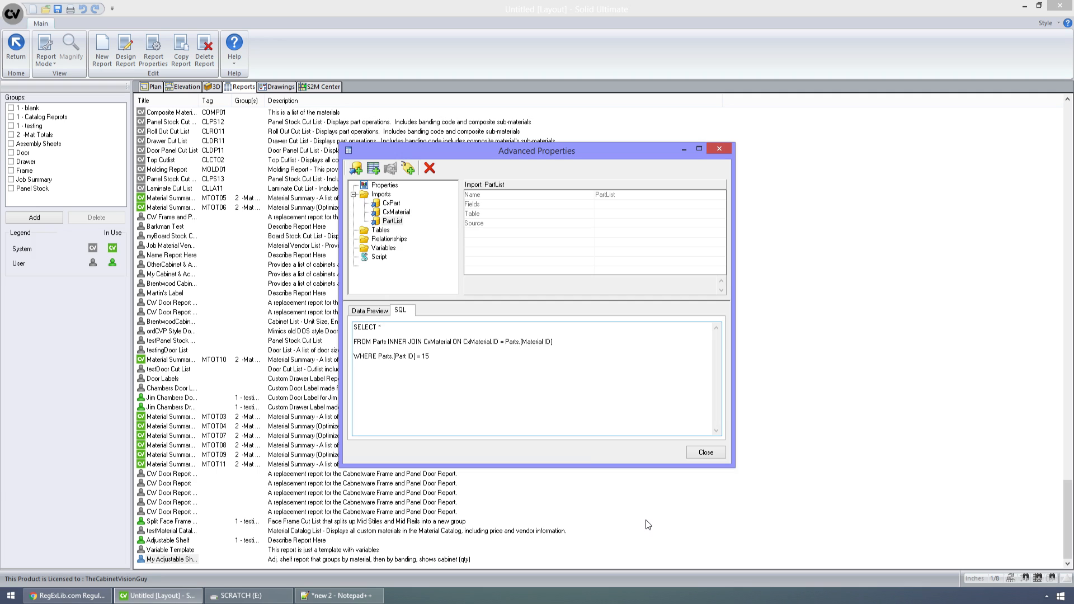
pyautogui.press('BackSpace')
pyautogui.write('Parts')
pyautogui.write('.*, CxMaterial.Name')
pyautogui.write('as')
pyautogui.write('Material')
pyautogui.click(393, 221)
pyautogui.click(381, 311)
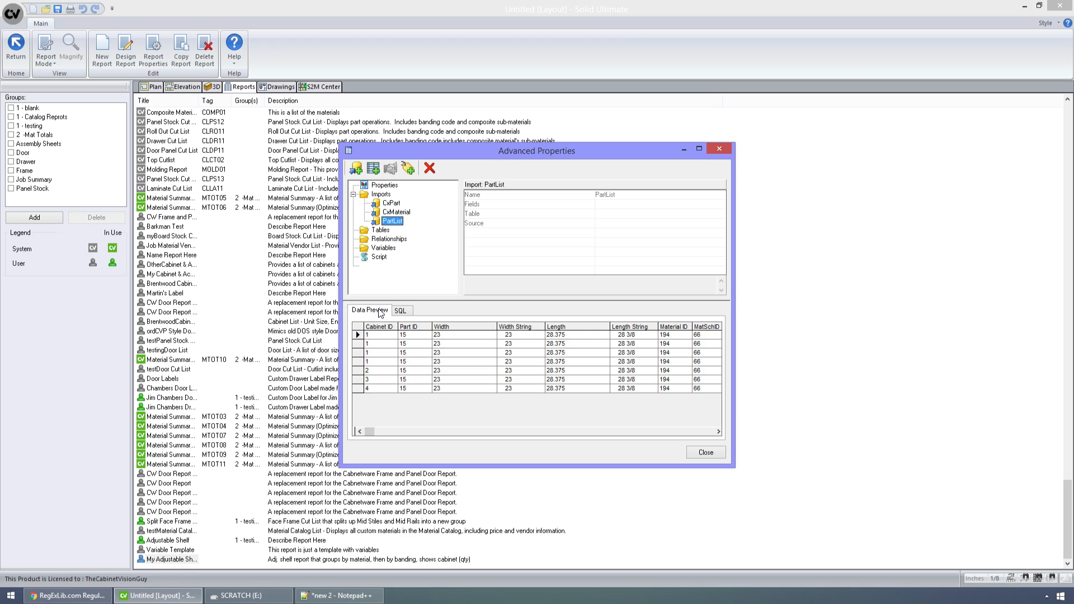
# Examine the PartList data preview across its columns for the Material names added at the end
pyautogui.click(707, 431)
pyautogui.click(707, 431)
pyautogui.click(707, 431)
pyautogui.click(707, 431)
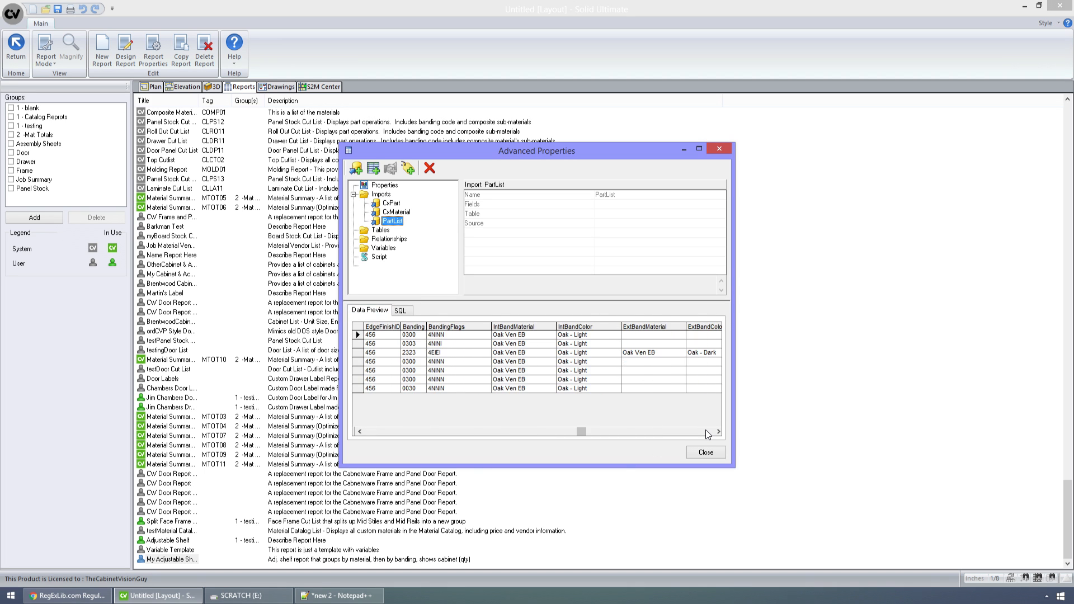
pyautogui.click(708, 431)
pyautogui.click(719, 431)
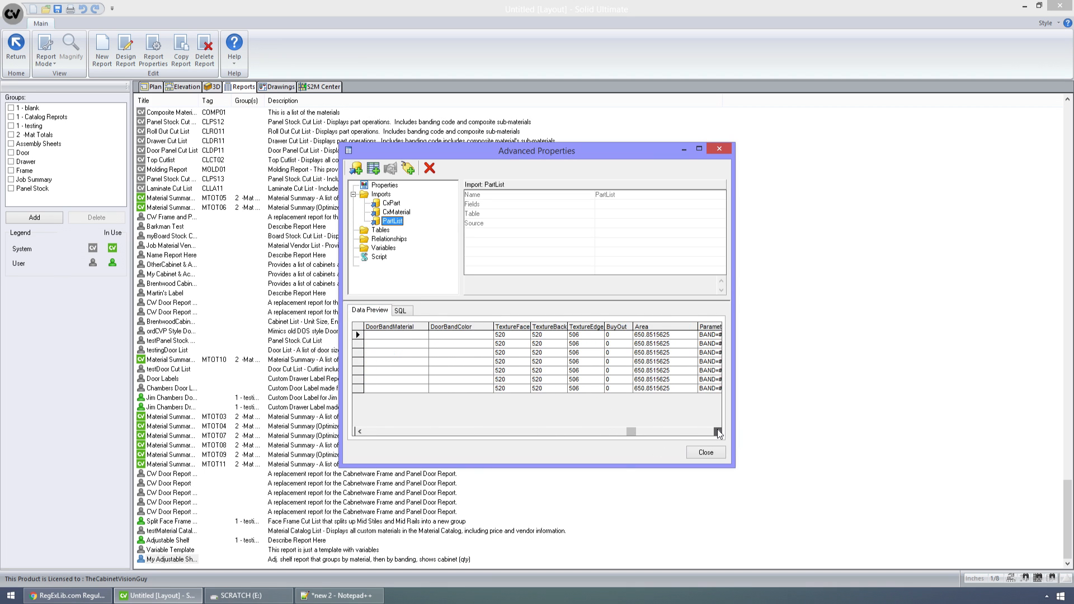
pyautogui.click(718, 431)
pyautogui.click(719, 431)
pyautogui.click(718, 432)
pyautogui.click(719, 431)
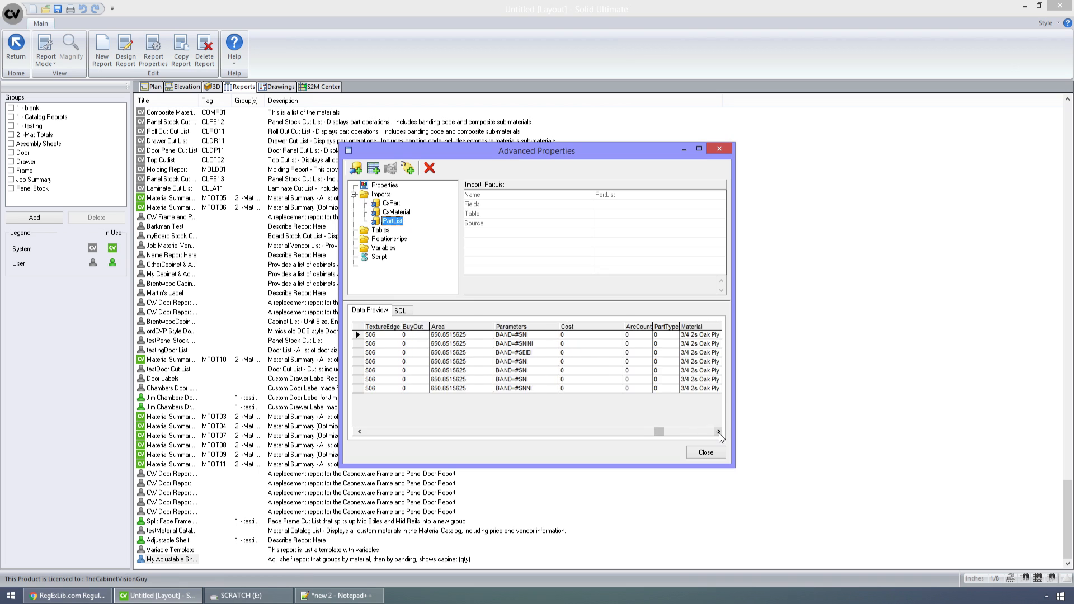
pyautogui.click(718, 432)
pyautogui.click(719, 432)
pyautogui.click(718, 431)
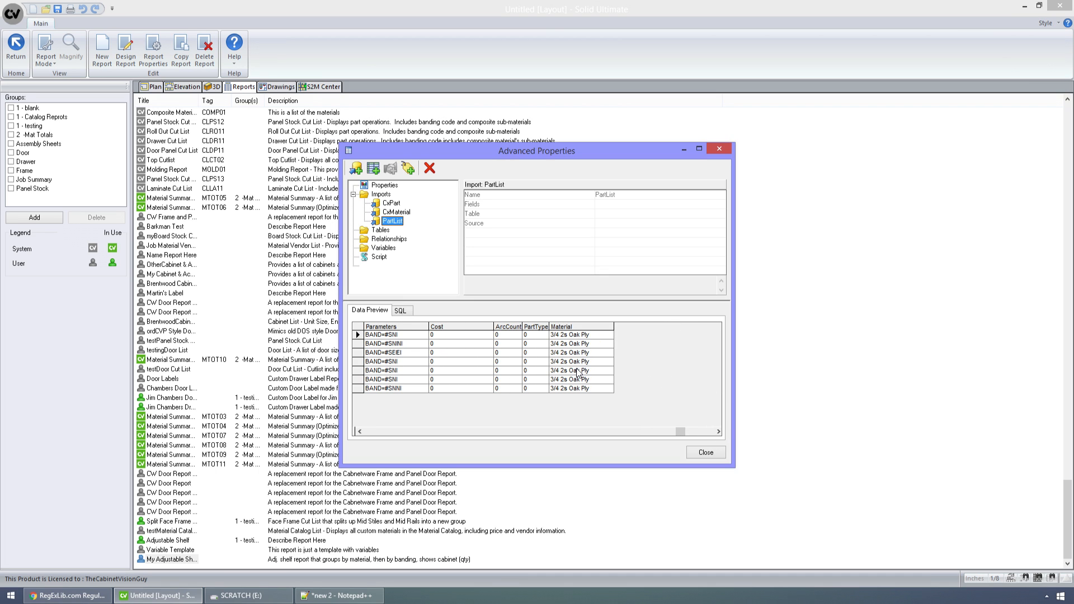
pyautogui.click(386, 220)
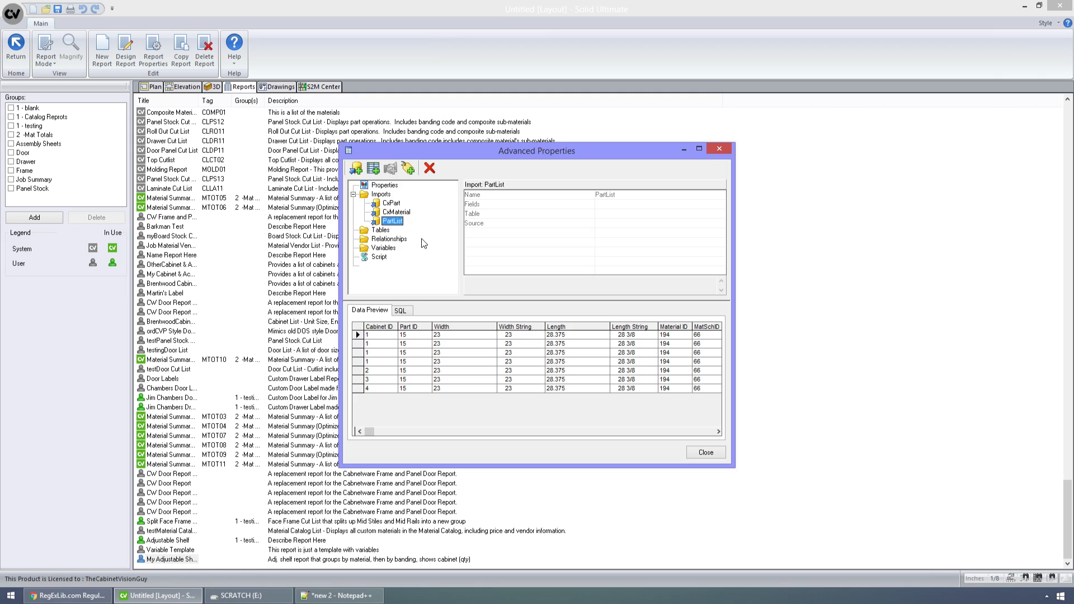
# Start a new report table and add PartList as its source
pyautogui.click(370, 170)
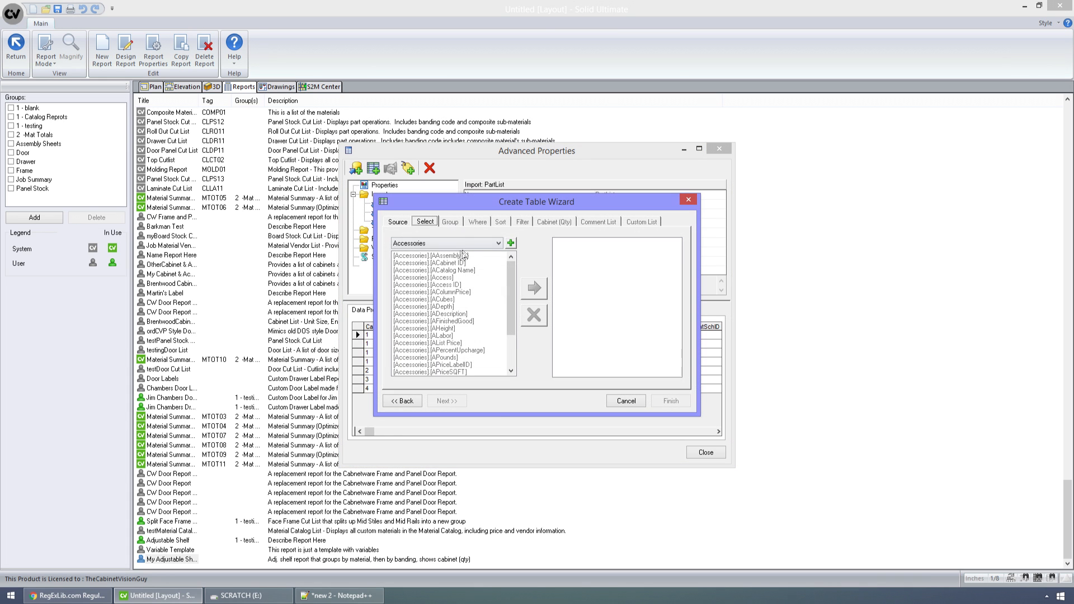
pyautogui.click(474, 242)
pyautogui.press('p')
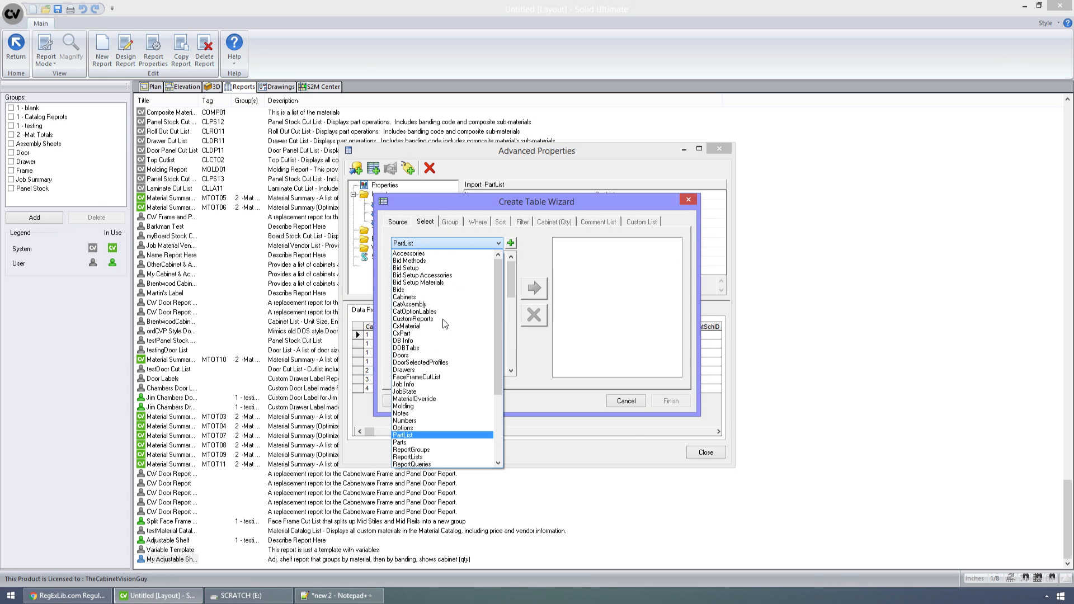
pyautogui.click(416, 434)
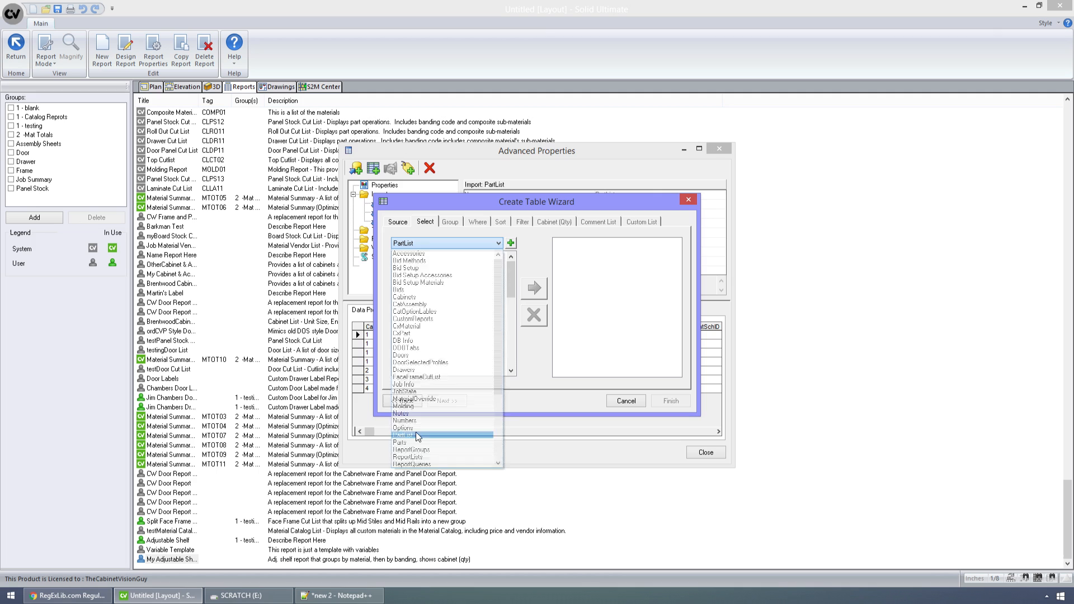
pyautogui.click(511, 244)
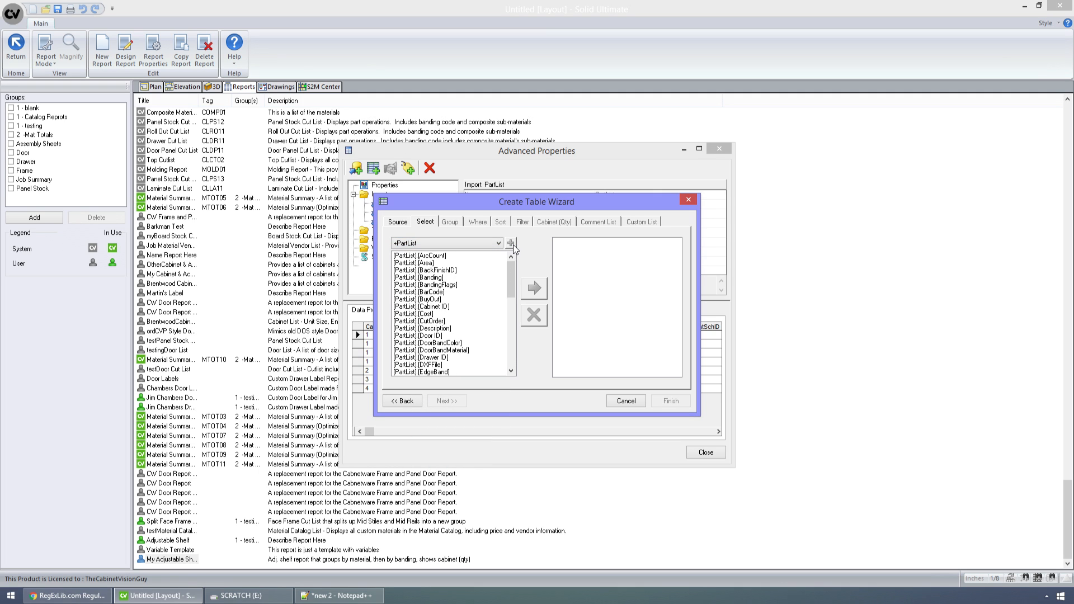
# Select the PartList Material and Description fields for the new table
pyautogui.click(445, 298)
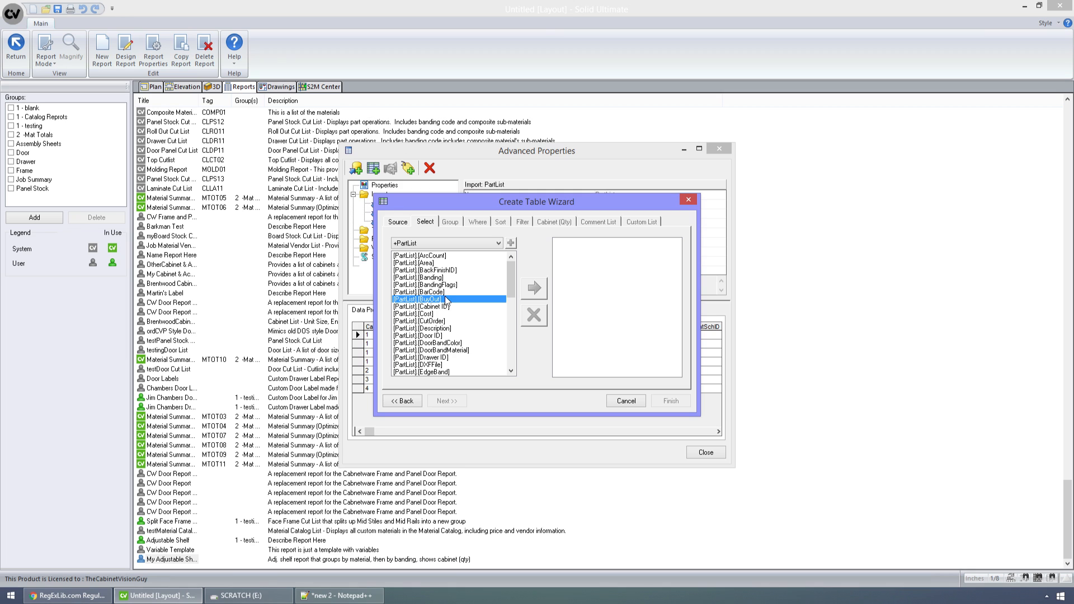
pyautogui.scroll(-15, 446, 298)
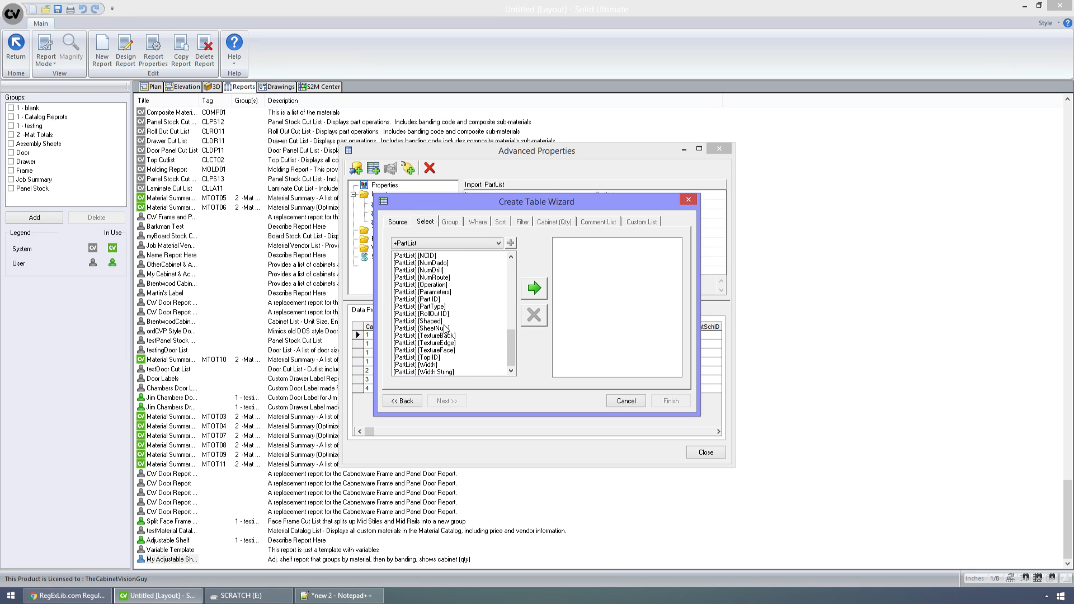
pyautogui.scroll(3, 446, 325)
pyautogui.scroll(3, 431, 288)
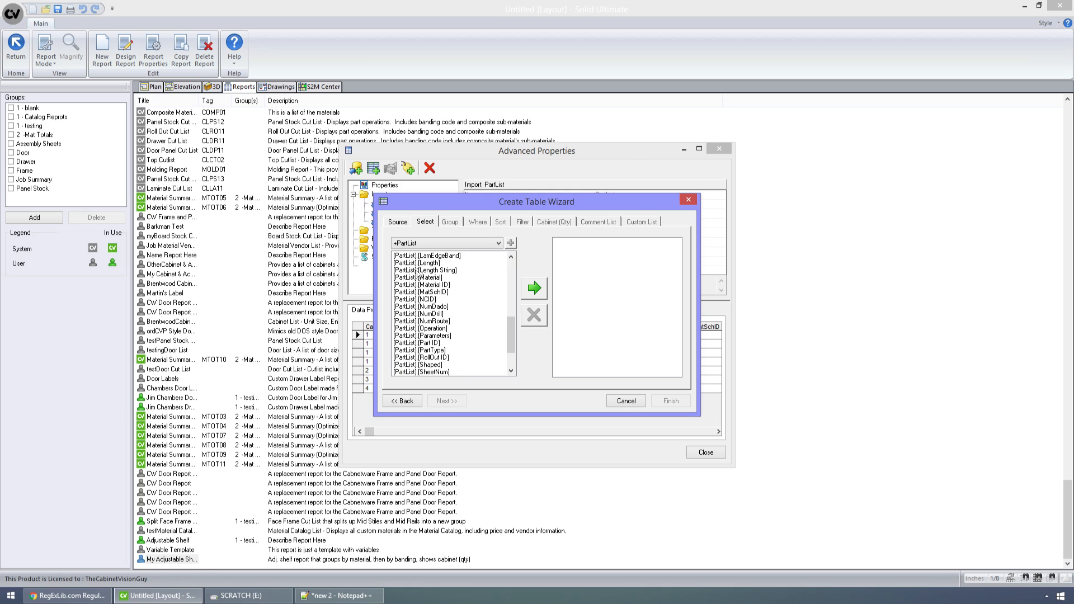
pyautogui.click(419, 277)
pyautogui.click(535, 288)
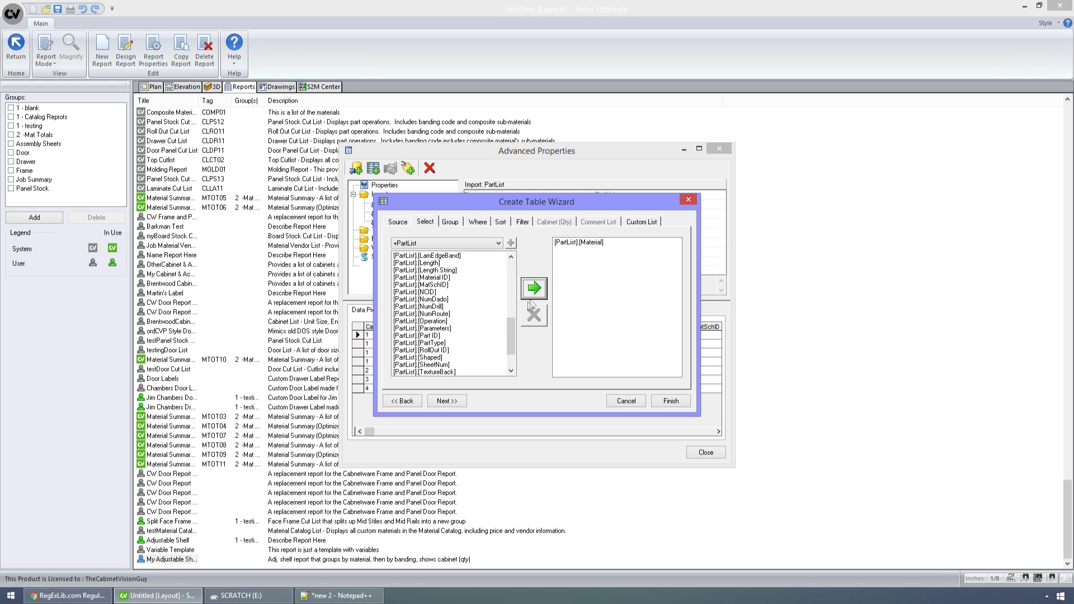
pyautogui.moveTo(511, 328); pyautogui.dragTo(511, 269)
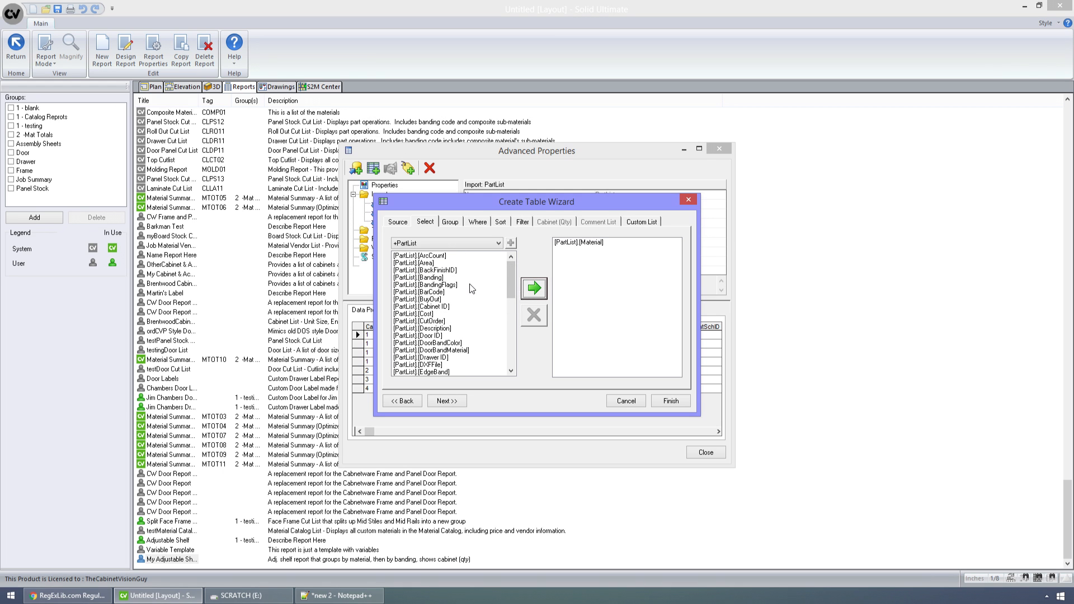
pyautogui.click(435, 329)
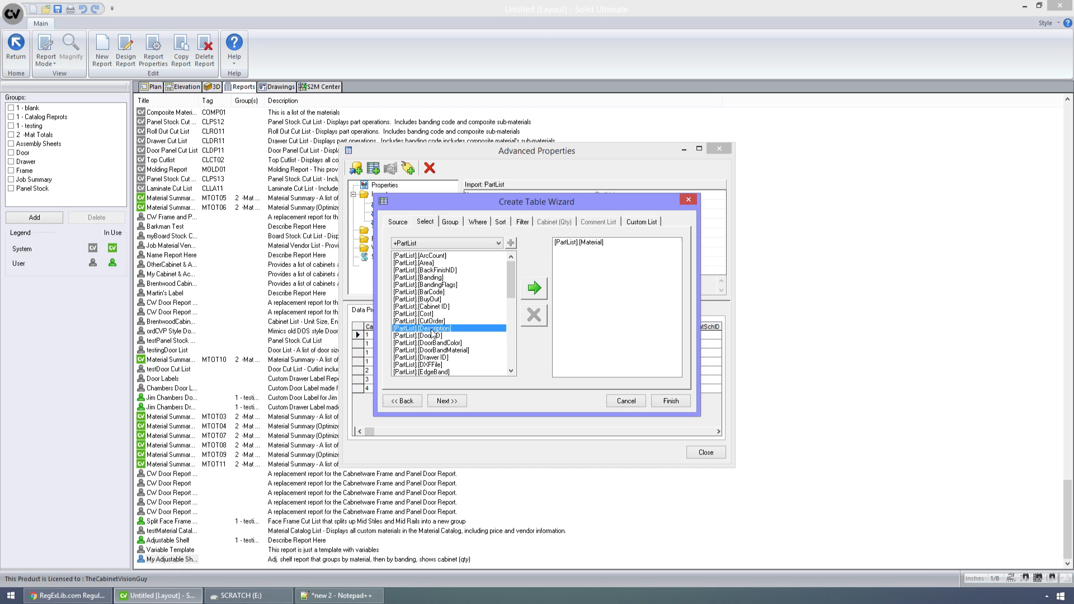
pyautogui.click(535, 290)
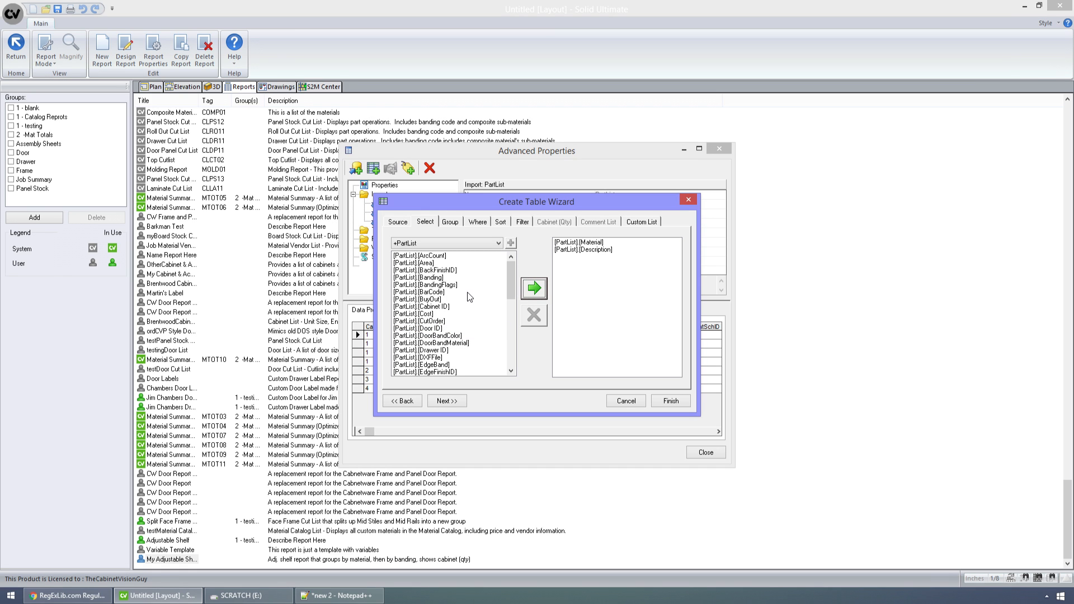
# Add the PartList Width and Width String fields to the table's selected fields
pyautogui.moveTo(513, 279); pyautogui.dragTo(505, 347)
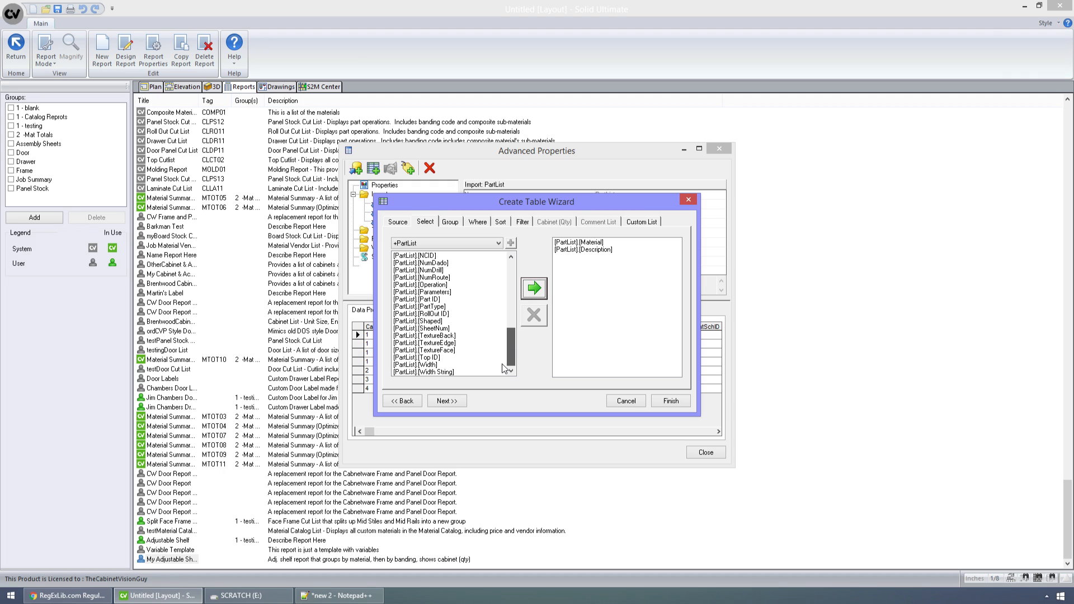
pyautogui.click(448, 365)
pyautogui.click(534, 288)
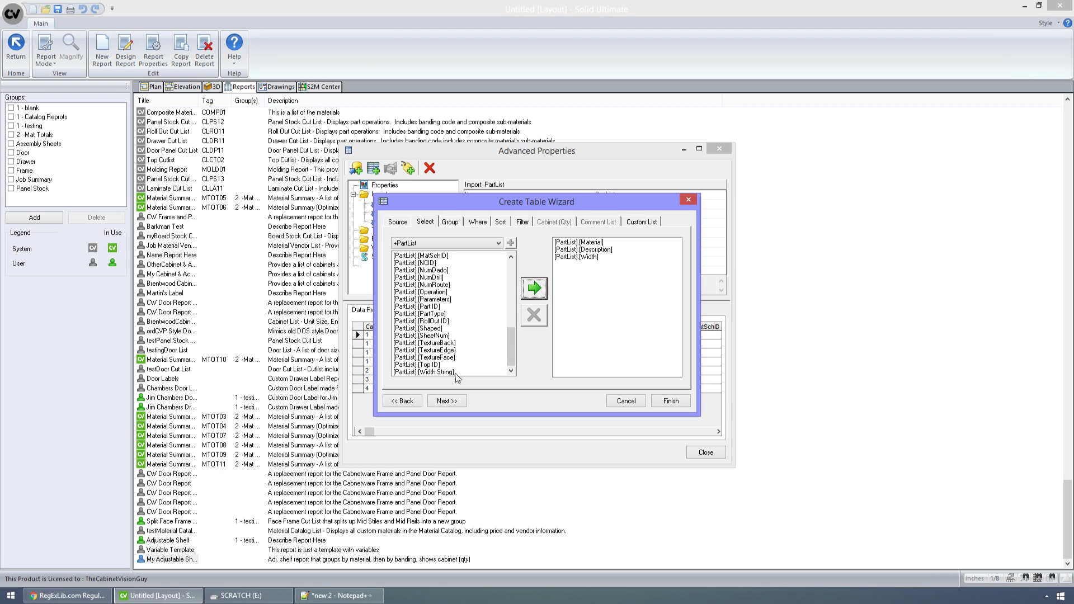
pyautogui.click(456, 374)
pyautogui.click(535, 290)
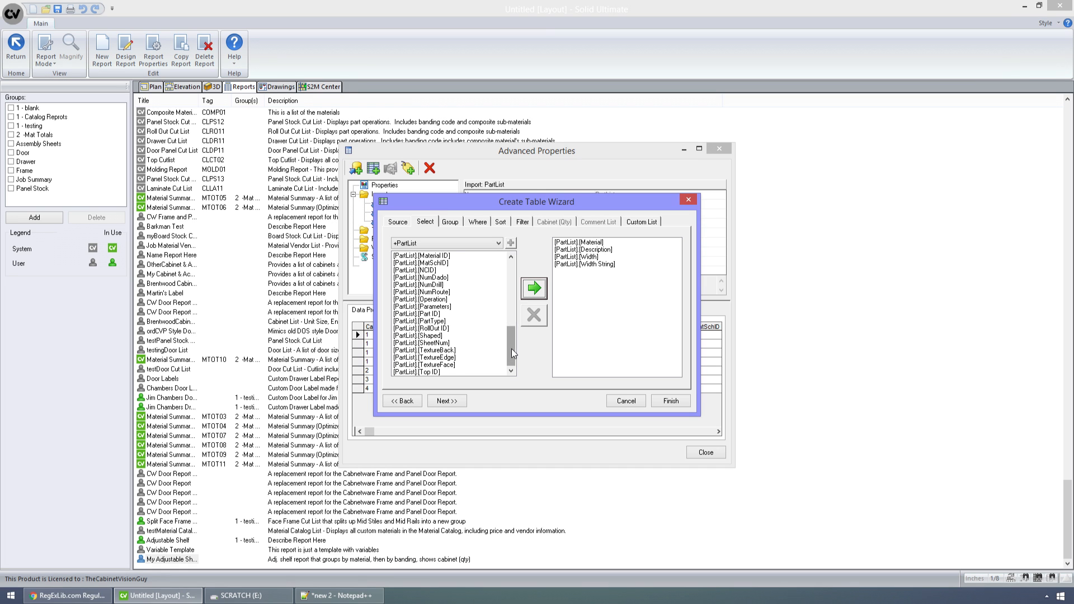
# Add the PartList Length and Length String fields to the table's selected fields
pyautogui.moveTo(512, 348); pyautogui.dragTo(437, 326)
pyautogui.click(437, 323)
pyautogui.click(529, 296)
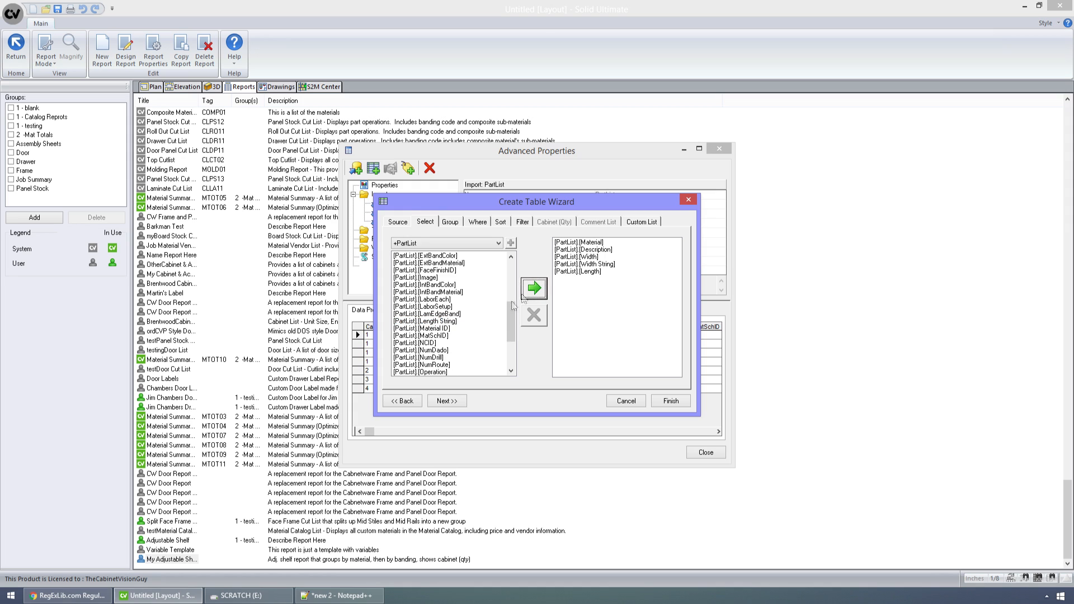
pyautogui.click(442, 321)
pyautogui.click(535, 294)
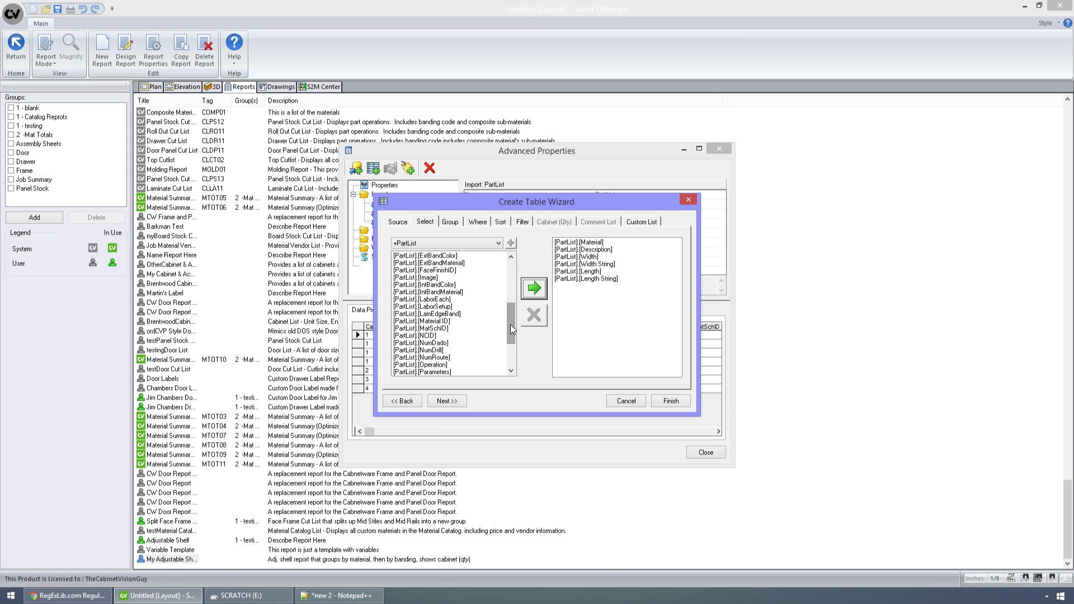
# Add the PartList EdgeBand field to the table's selected fields
pyautogui.moveTo(510, 326); pyautogui.dragTo(512, 362)
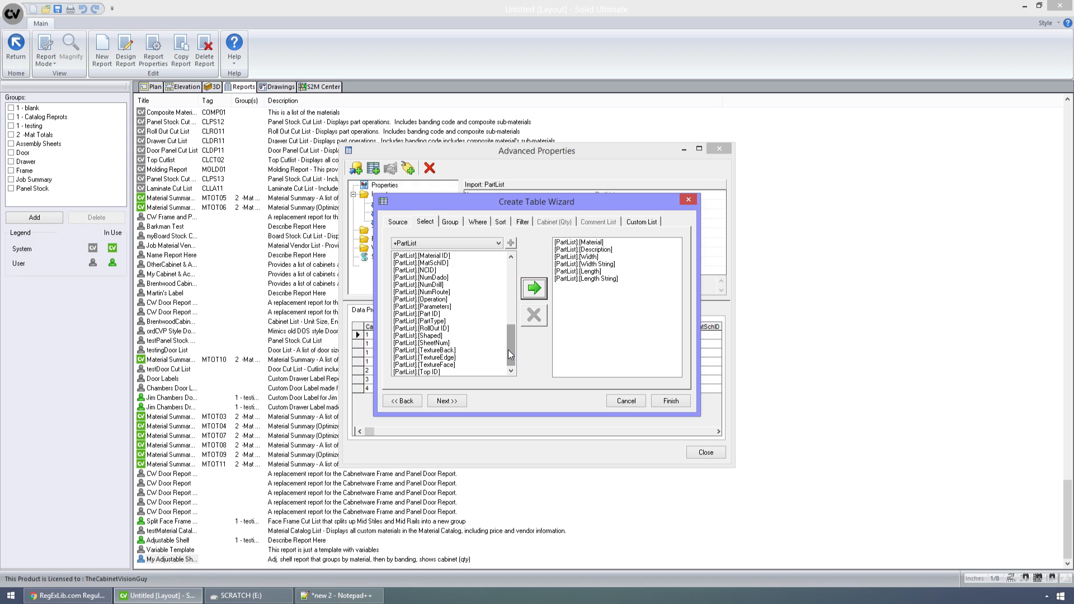
pyautogui.moveTo(508, 351); pyautogui.dragTo(509, 321)
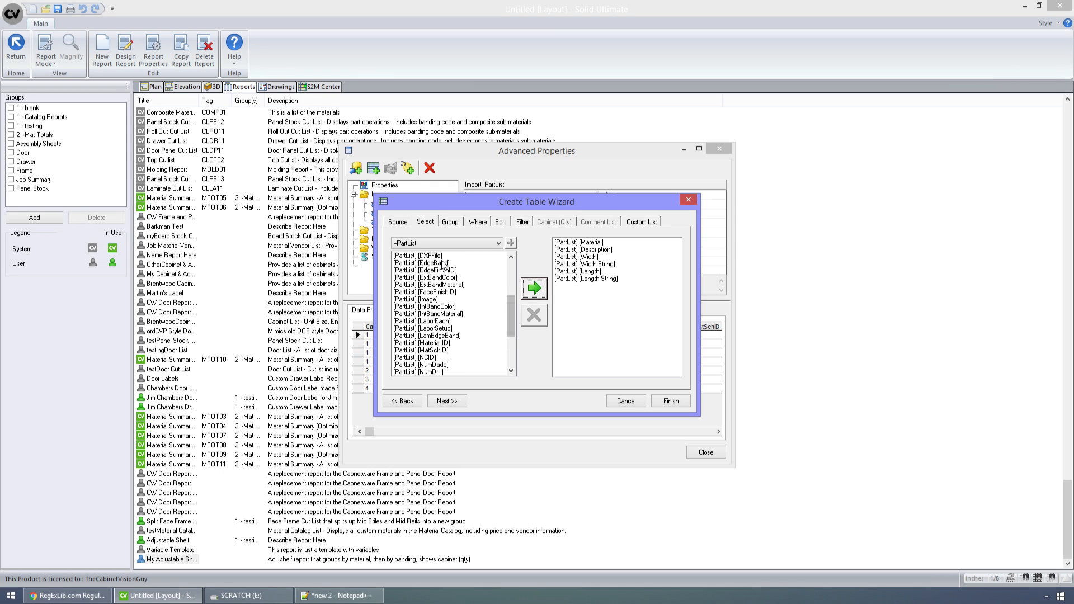
pyautogui.click(444, 263)
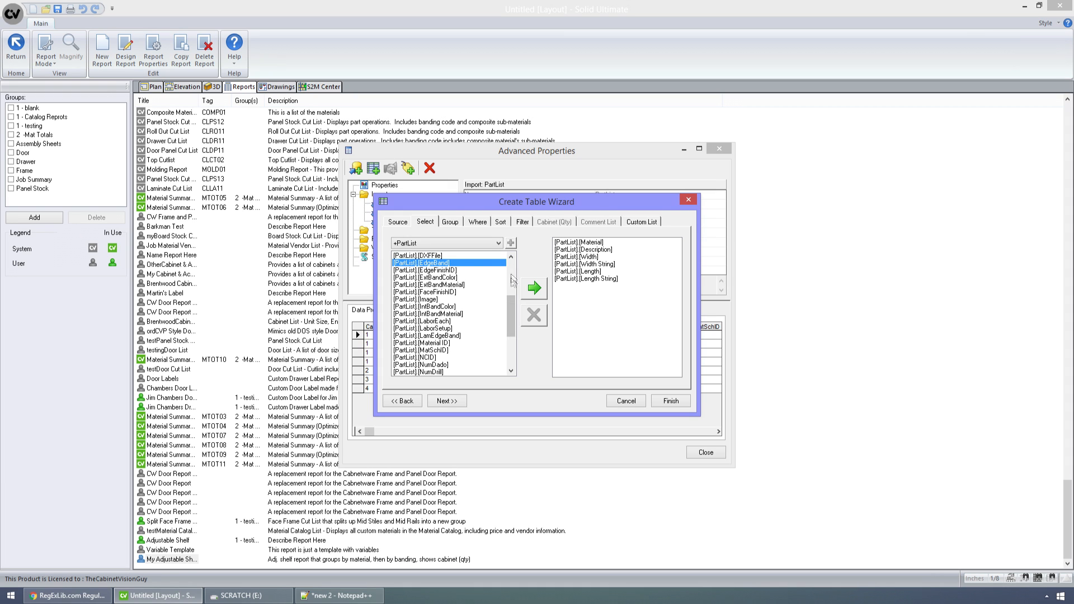
pyautogui.click(534, 288)
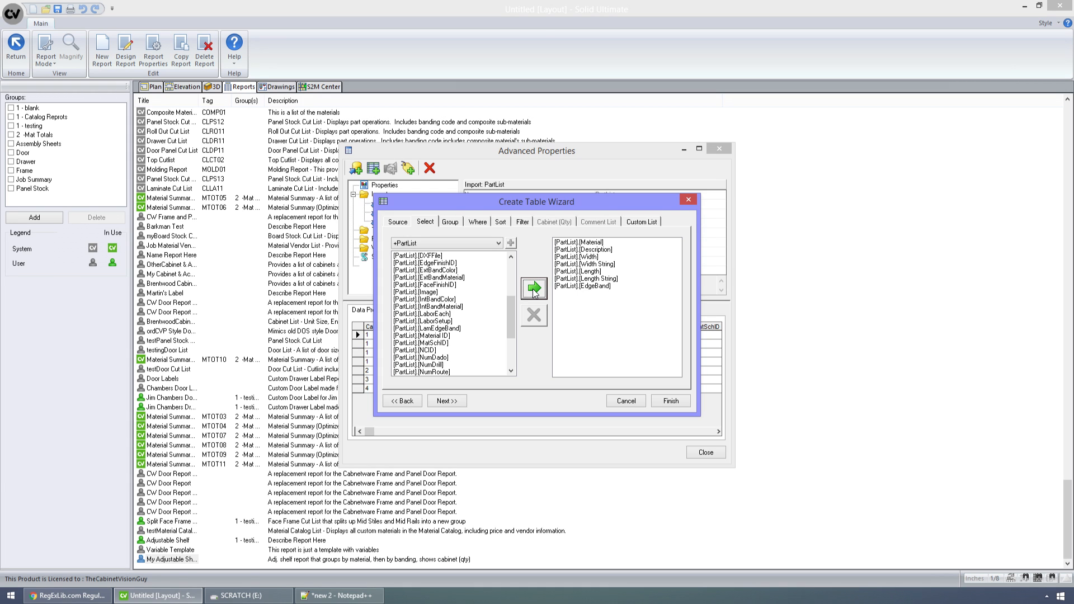
# Add the PartList Part ID field to the table's selected fields
pyautogui.click(453, 222)
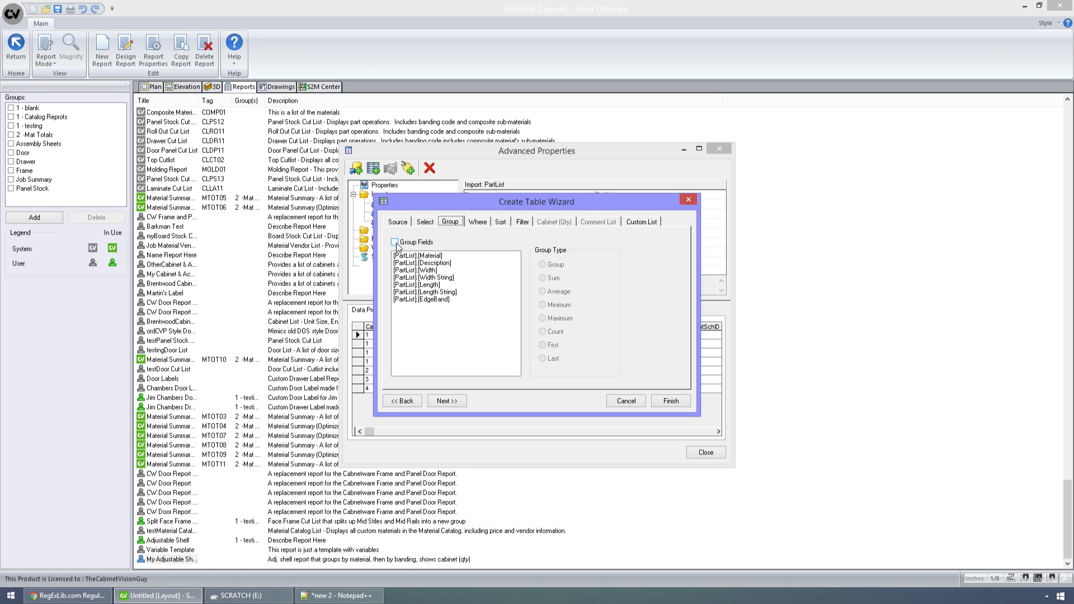
pyautogui.click(429, 222)
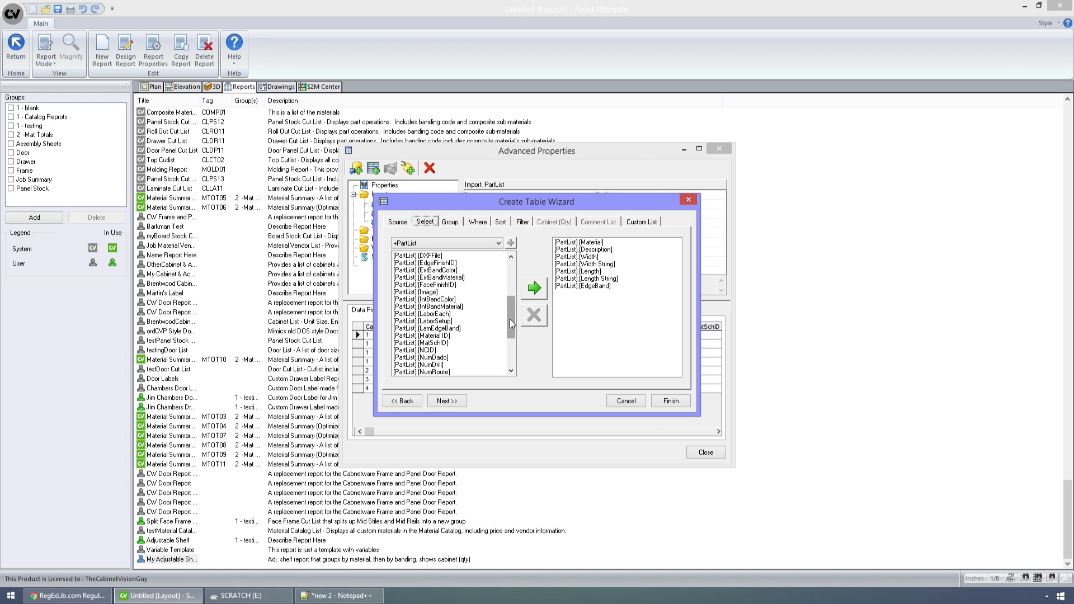
pyautogui.scroll(1, 509, 320)
pyautogui.scroll(5, 509, 324)
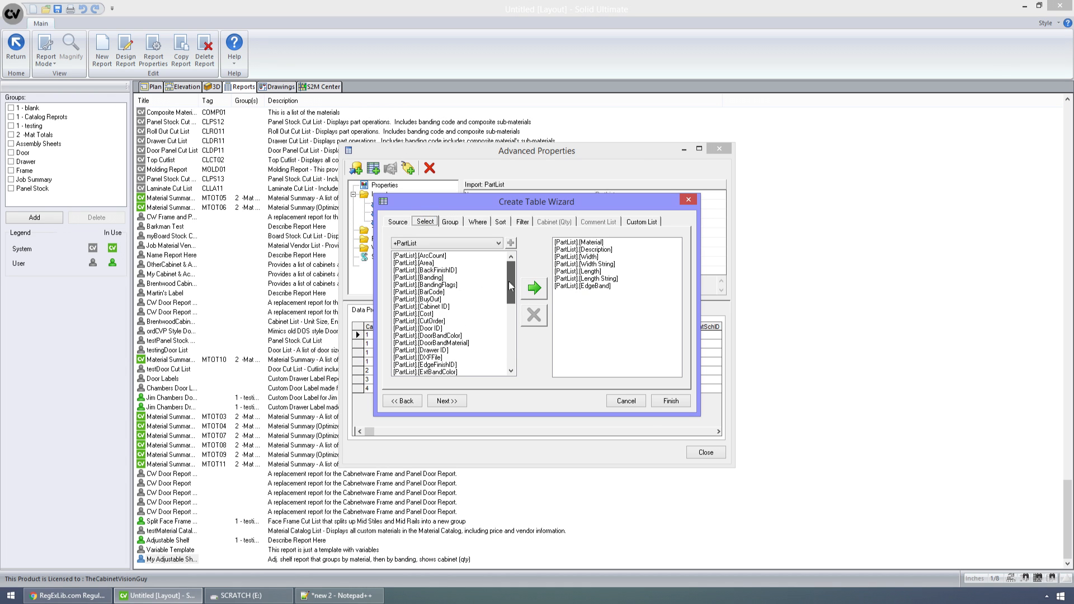
pyautogui.click(442, 336)
pyautogui.scroll(-8, 442, 336)
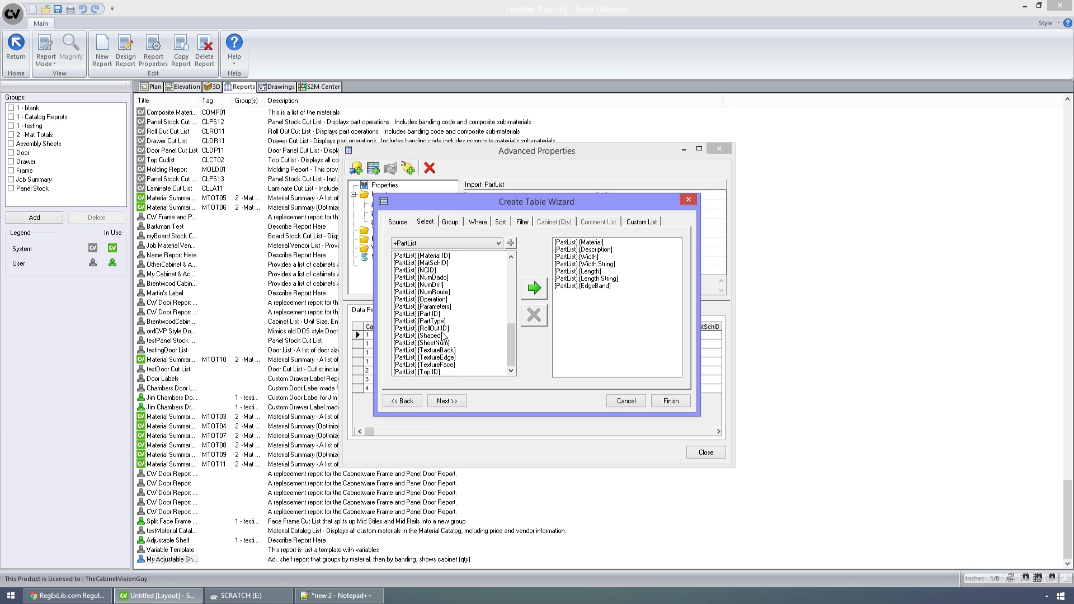
pyautogui.scroll(2, 429, 312)
pyautogui.scroll(-2, 444, 326)
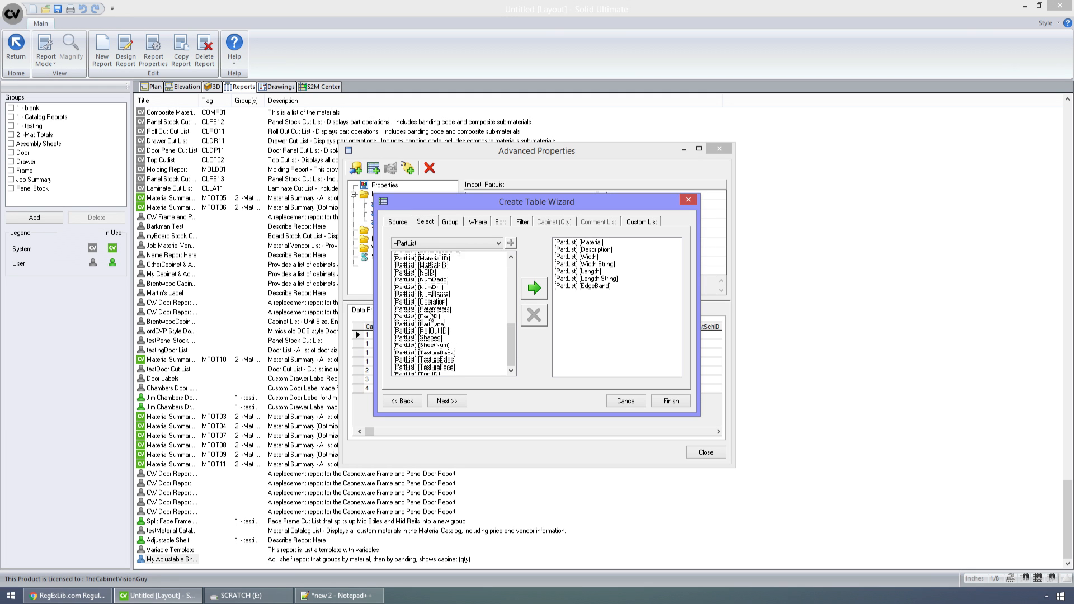
pyautogui.click(428, 315)
pyautogui.click(531, 295)
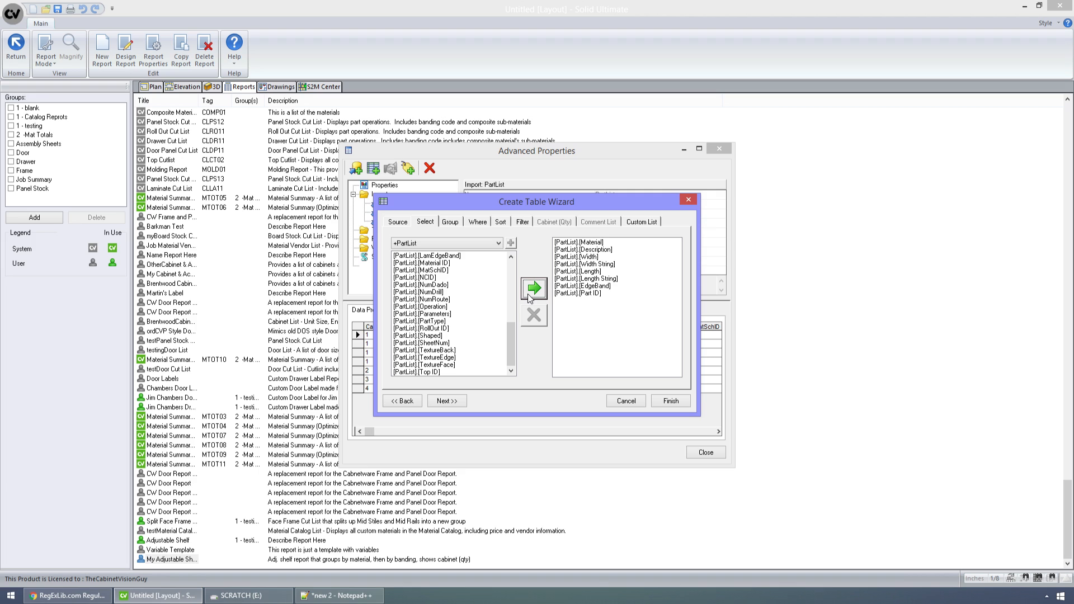
# Turn on field grouping for the table, set Part ID's group type to Count, and go to the Where criteria
pyautogui.click(450, 222)
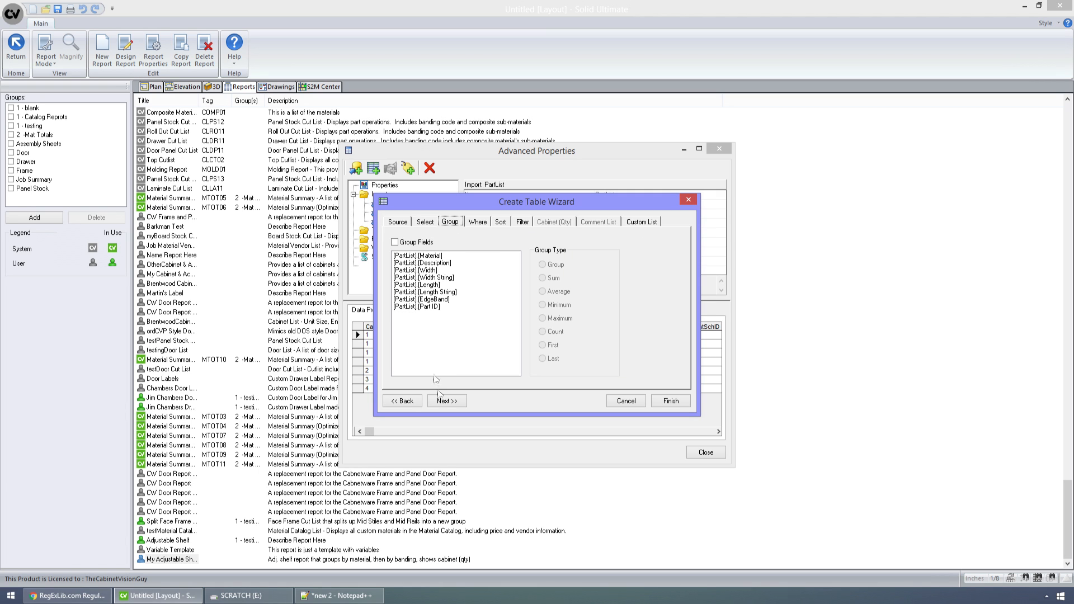
pyautogui.click(396, 242)
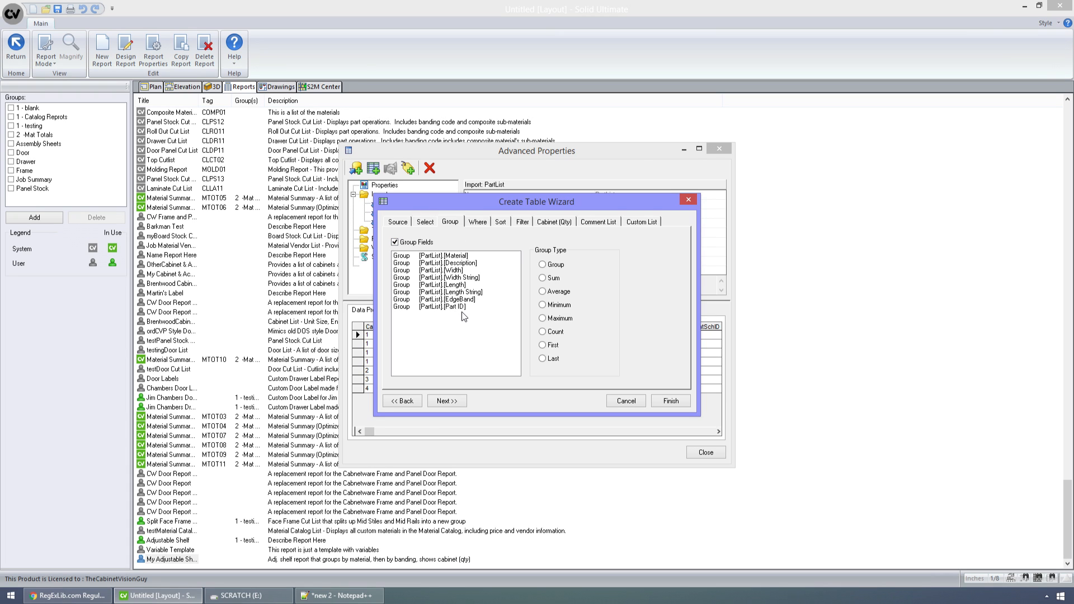
pyautogui.click(459, 306)
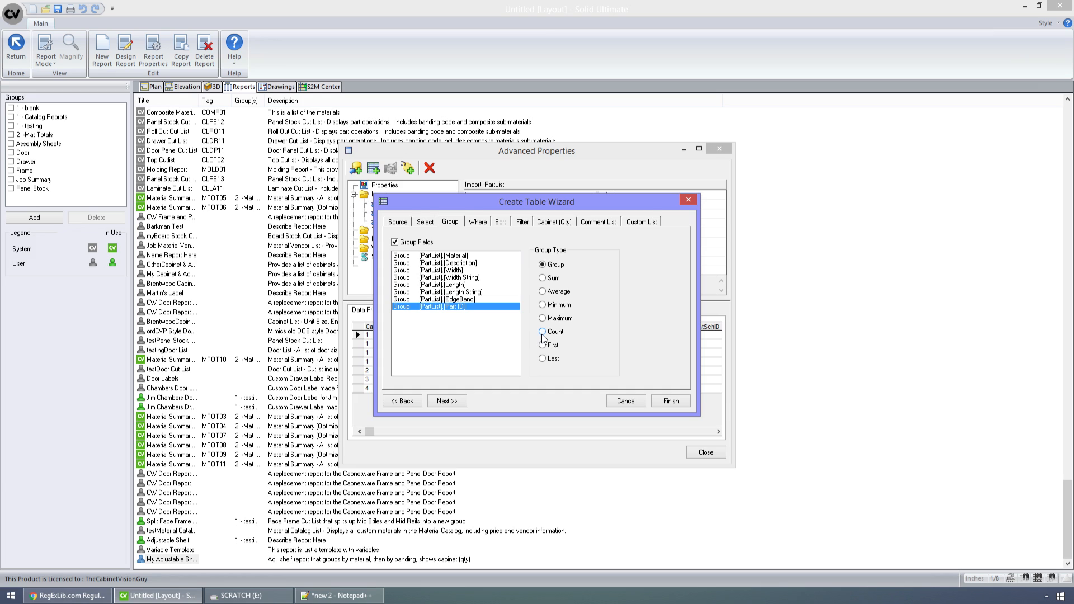
pyautogui.click(480, 222)
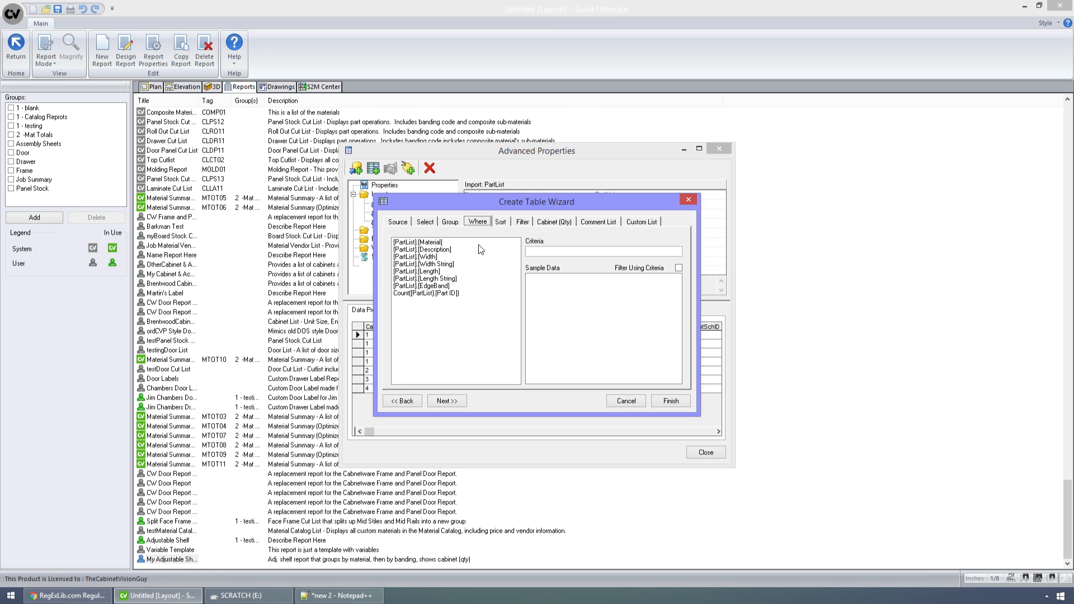
# Add the PartList Material and EdgeBand fields to the table's sort order, both ascending
pyautogui.moveTo(503, 202); pyautogui.dragTo(572, 230)
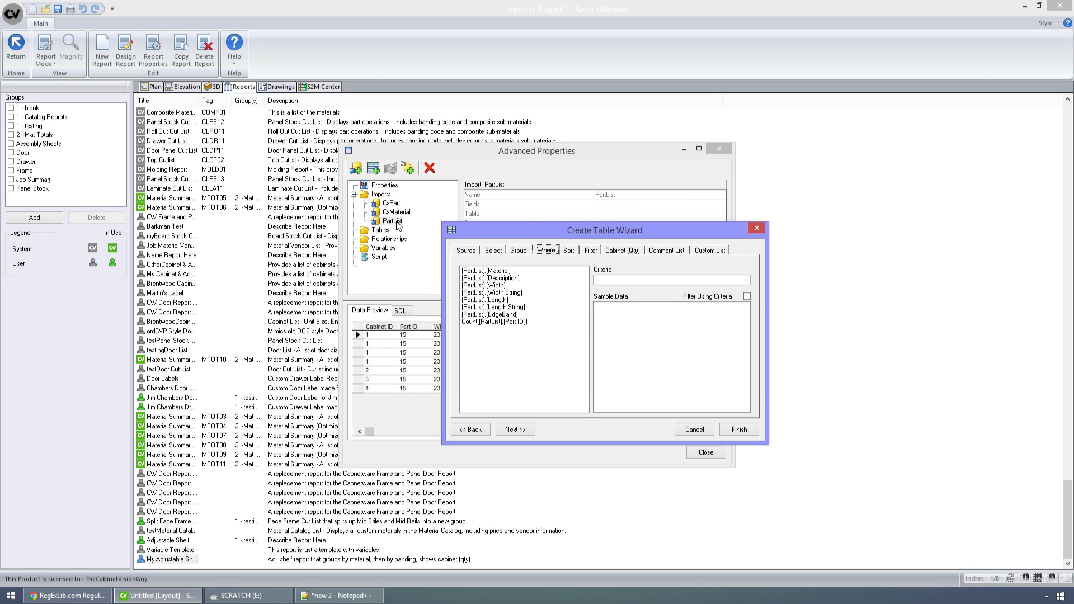
pyautogui.click(569, 250)
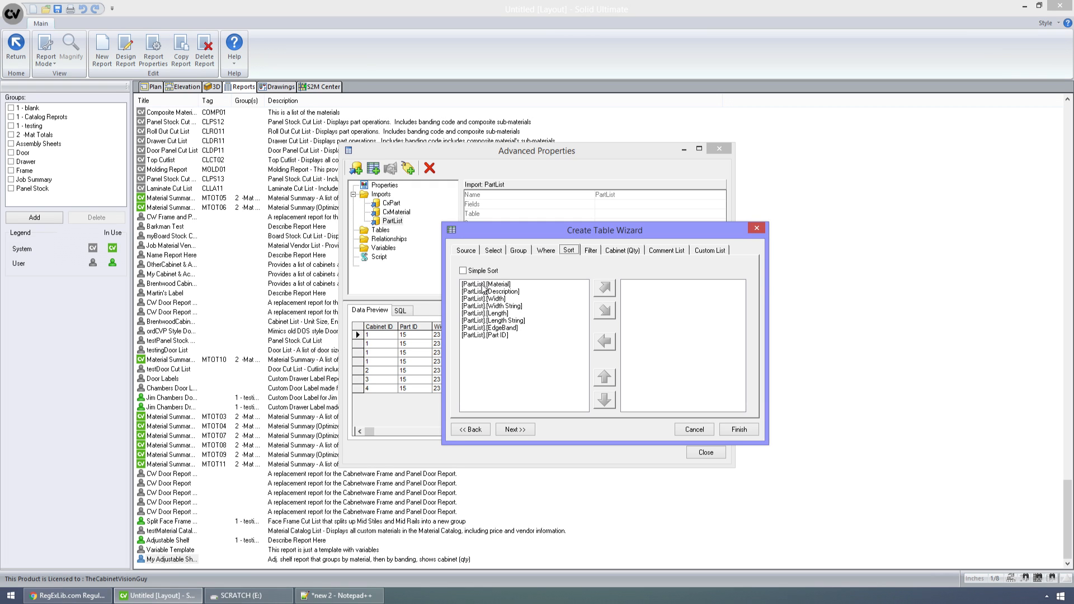
pyautogui.click(499, 285)
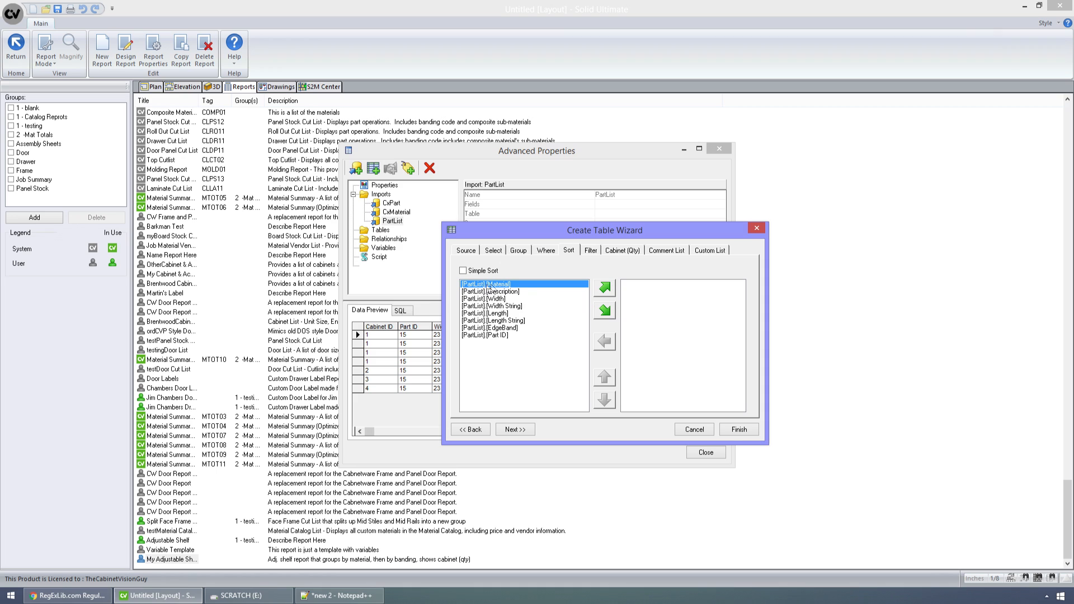
pyautogui.click(604, 290)
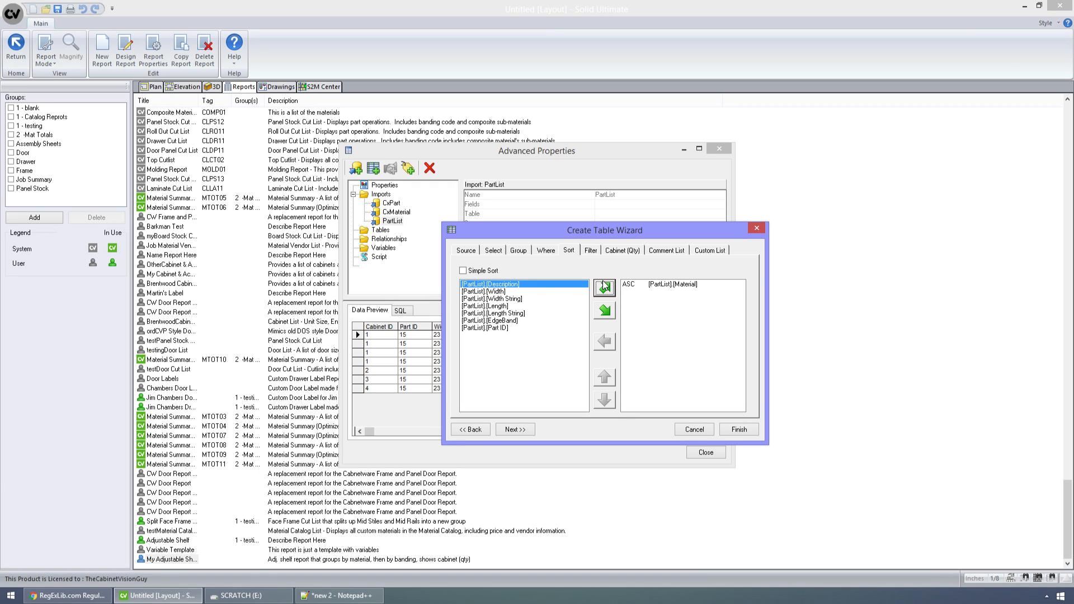
pyautogui.click(508, 320)
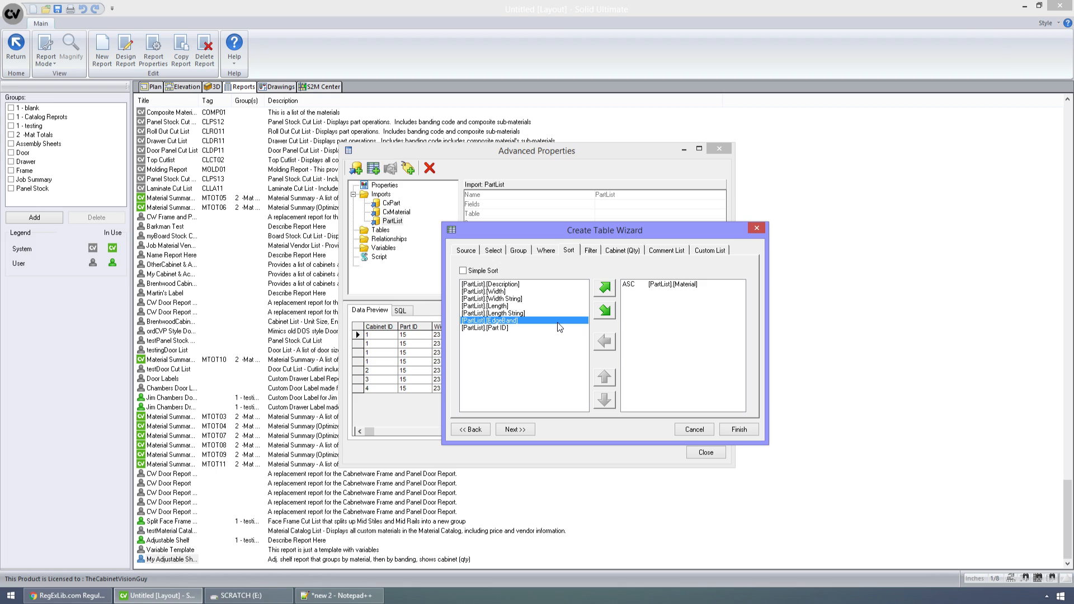
pyautogui.click(605, 288)
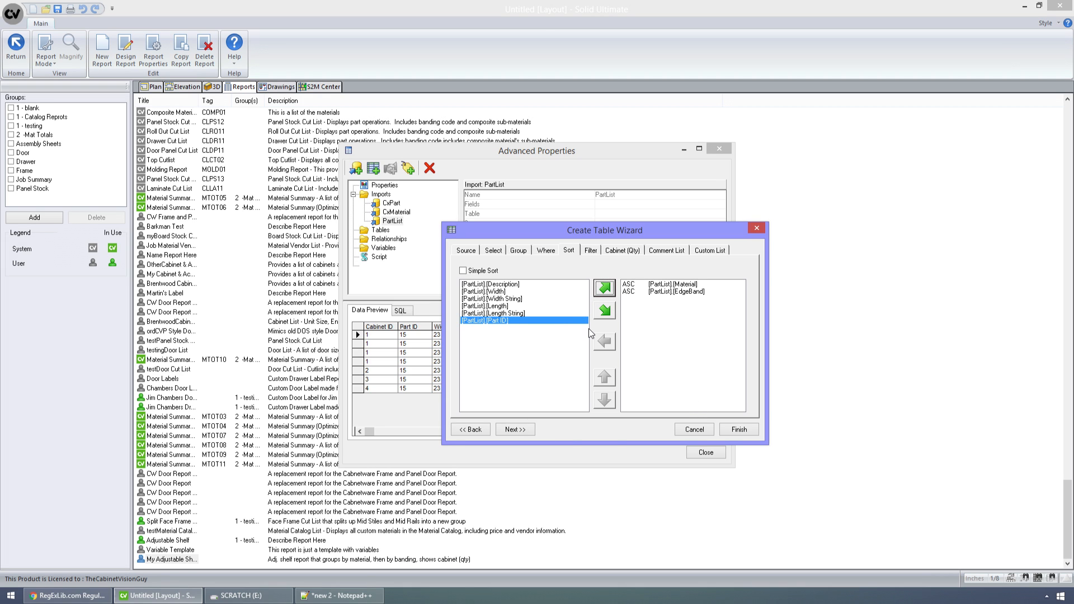
# Add the PartList Length and Width fields to the sort order, both descending
pyautogui.click(495, 292)
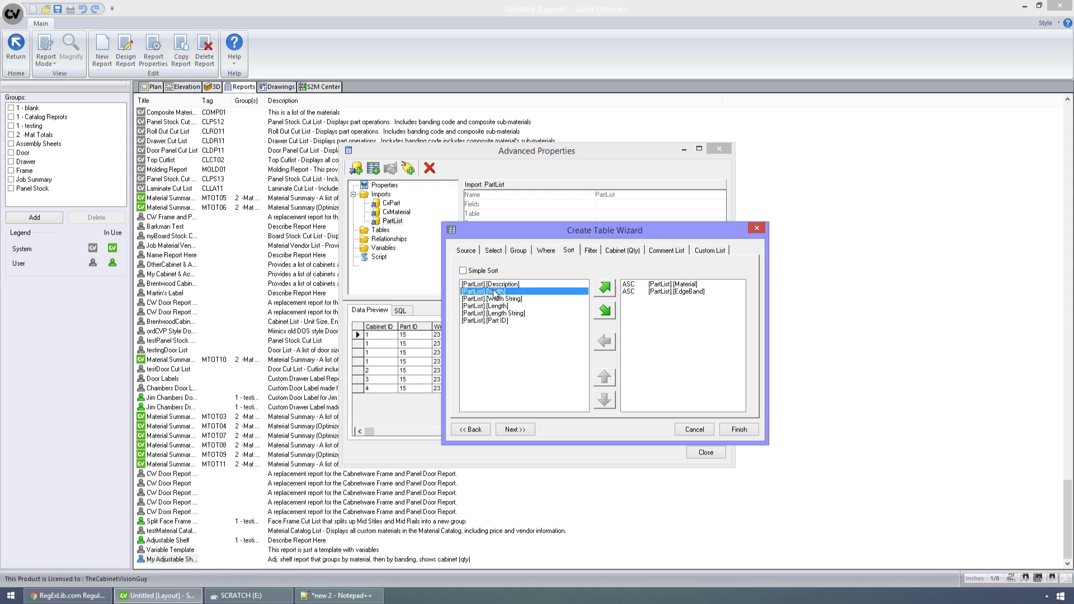
pyautogui.click(504, 307)
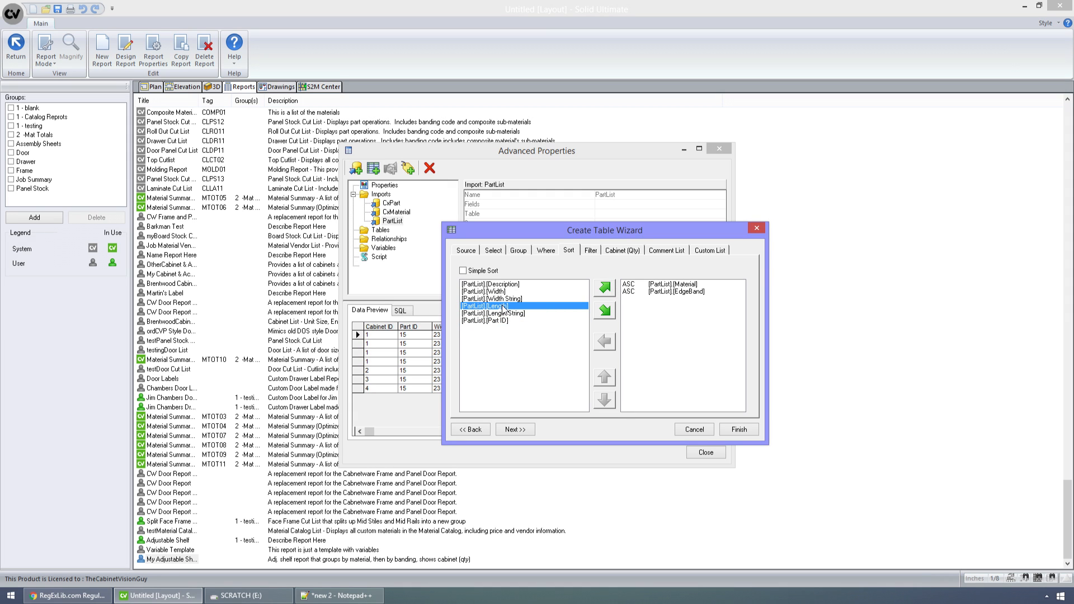
pyautogui.moveTo(503, 307); pyautogui.dragTo(695, 313)
pyautogui.click(502, 300)
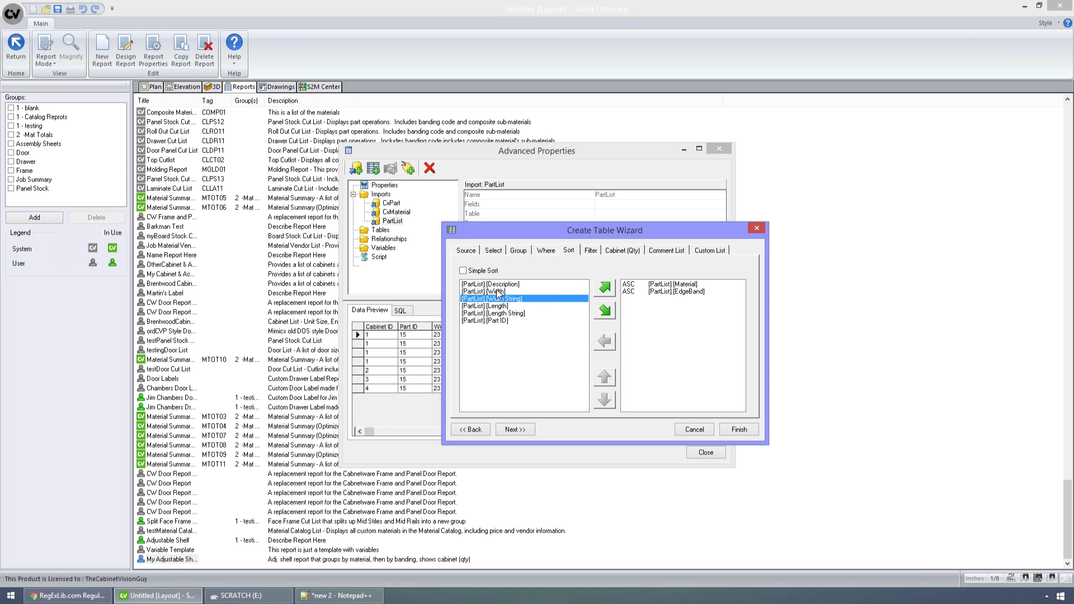
pyautogui.click(498, 292)
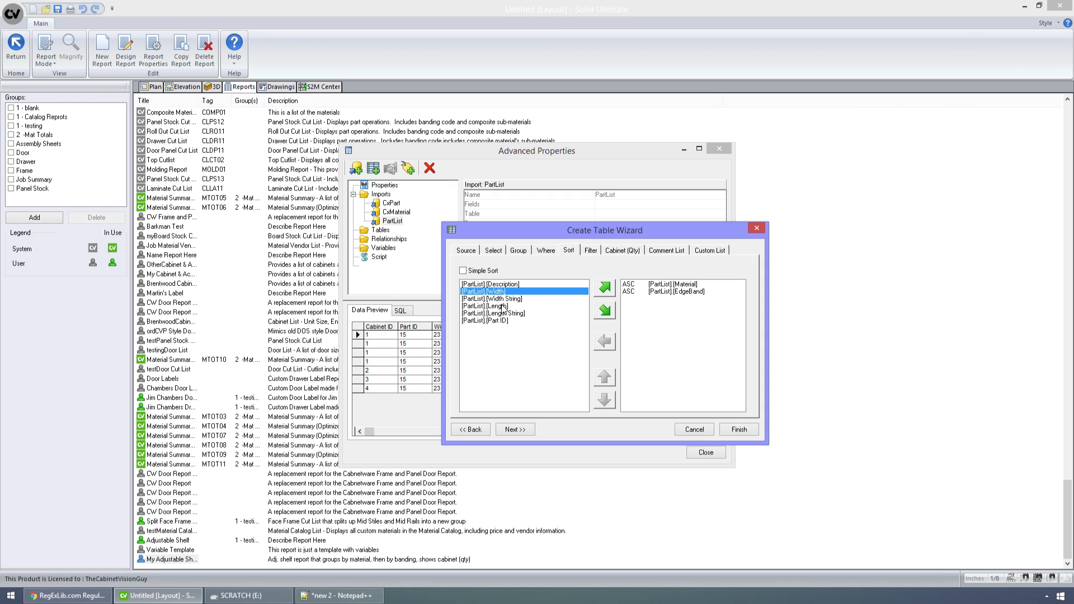
pyautogui.click(502, 306)
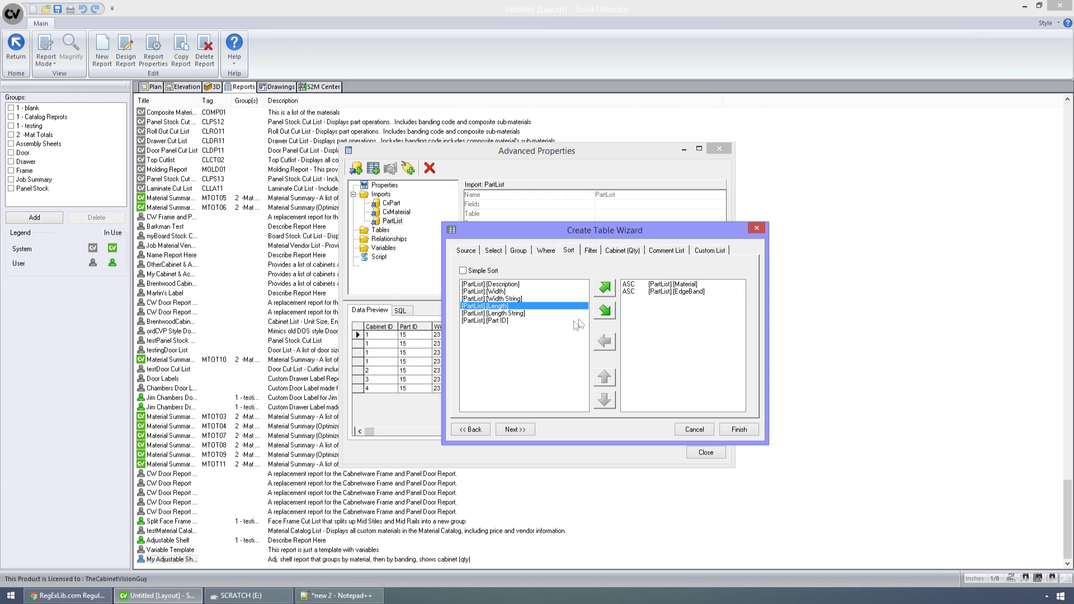
pyautogui.click(604, 310)
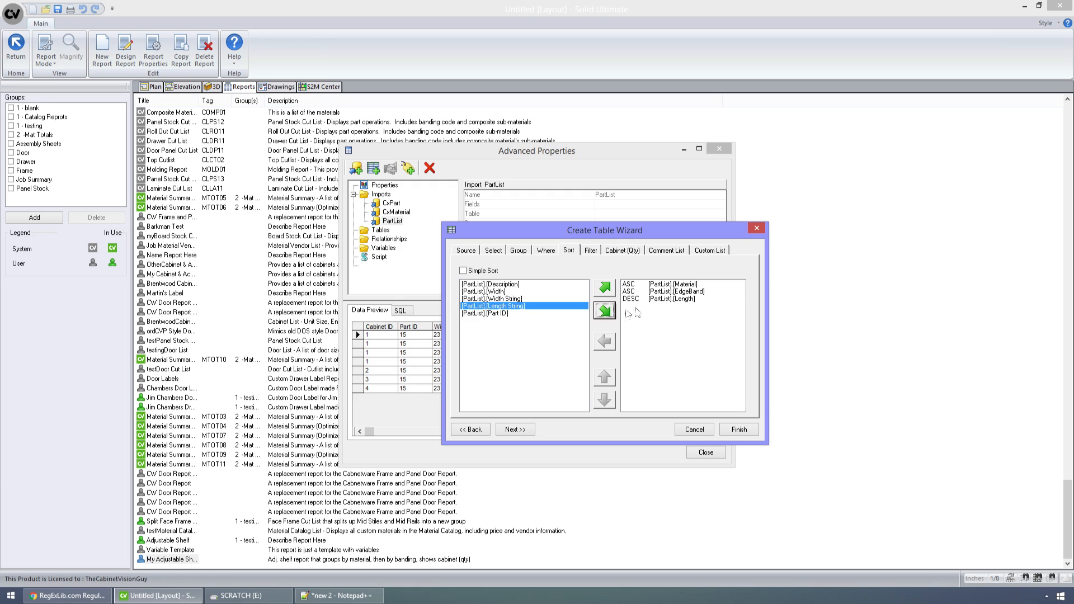
pyautogui.click(501, 292)
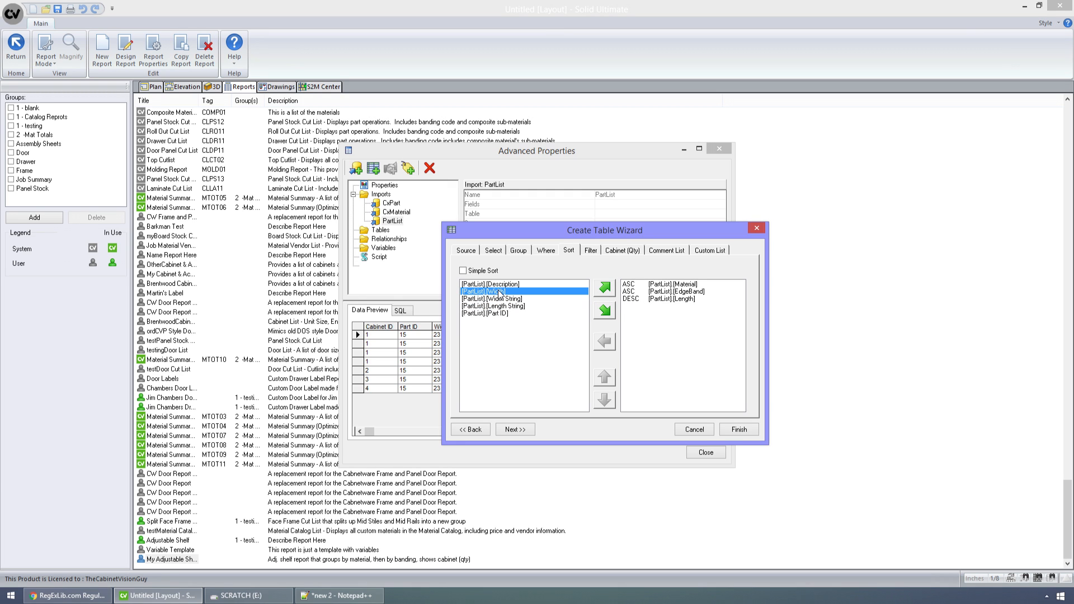
pyautogui.click(606, 313)
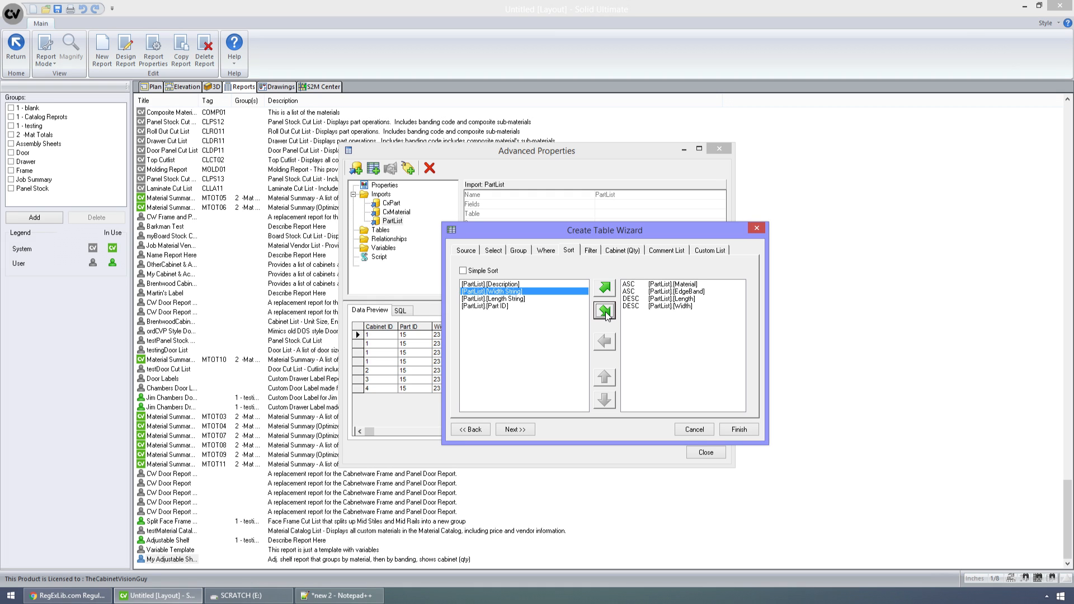
# Remove the Width and Length fields from the sort order
pyautogui.click(605, 311)
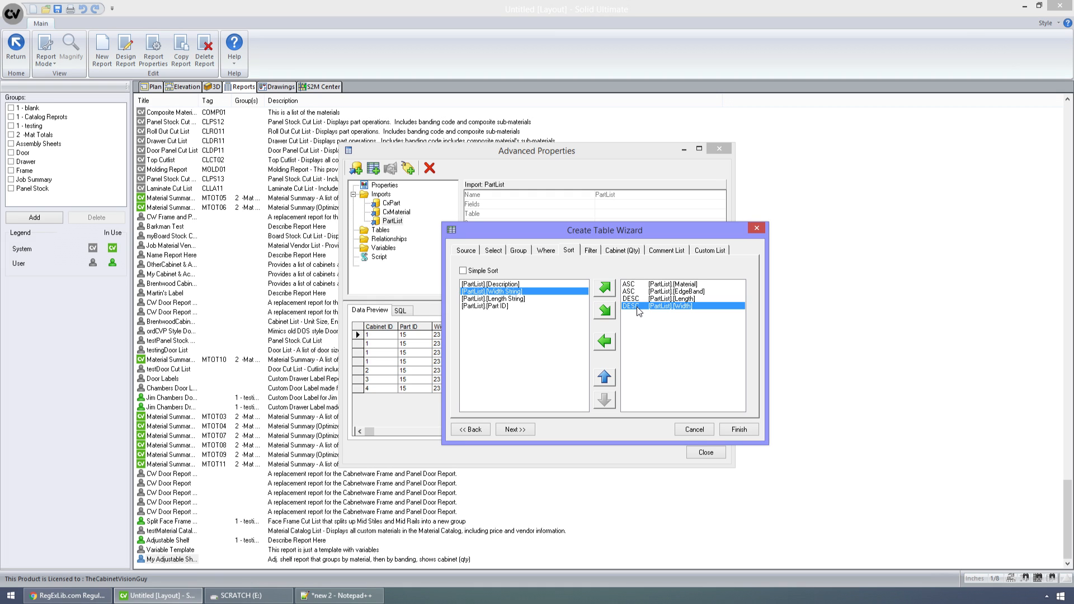
pyautogui.click(607, 343)
pyautogui.click(607, 344)
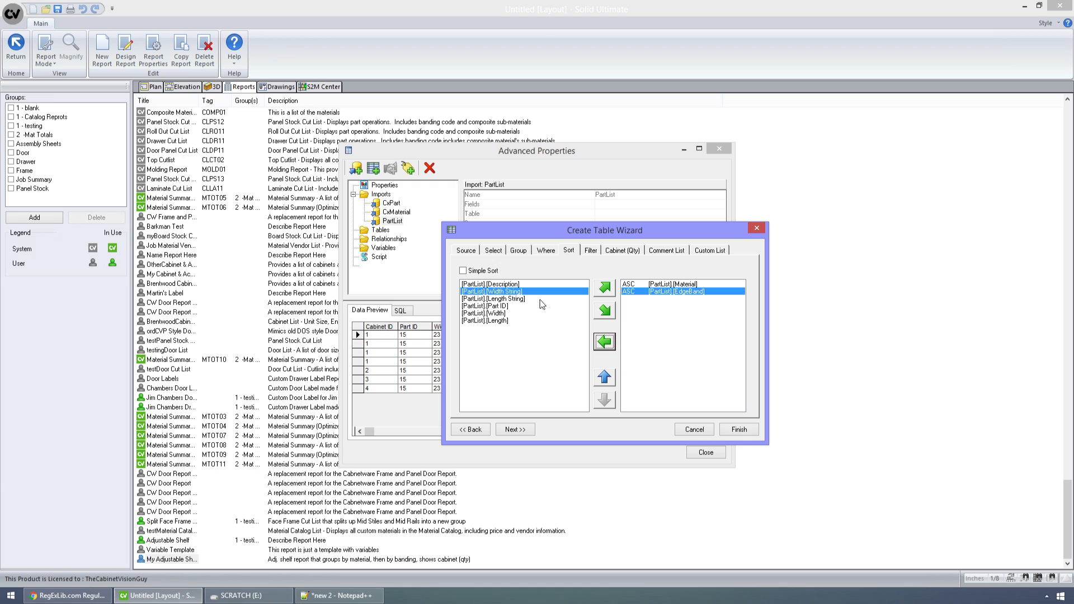
# Re-add Length and Width as descending sort fields below EdgeBand, and finish creating the table
pyautogui.click(483, 321)
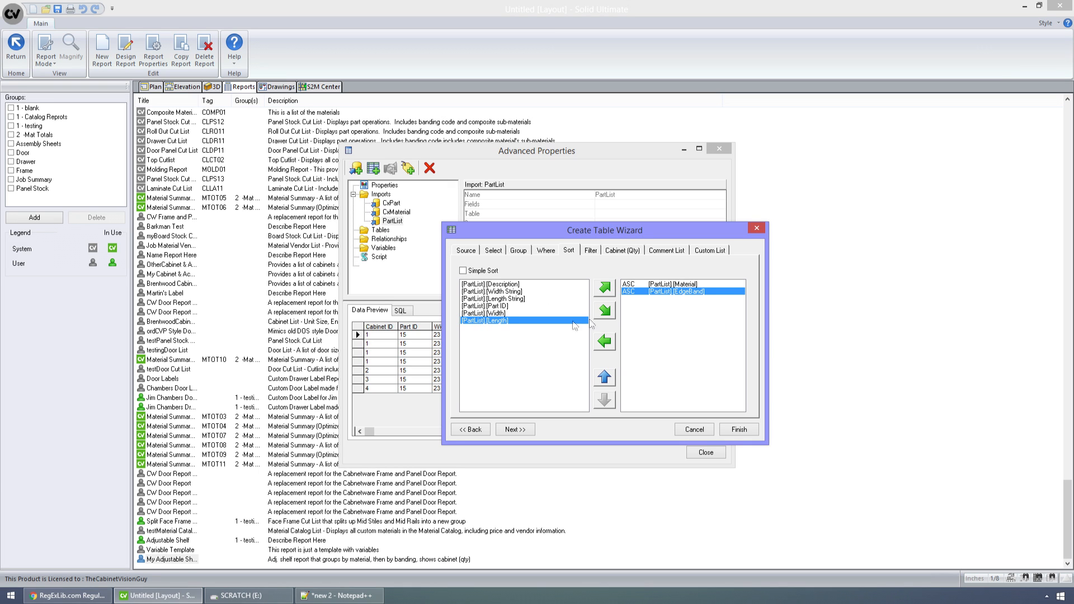
pyautogui.click(605, 312)
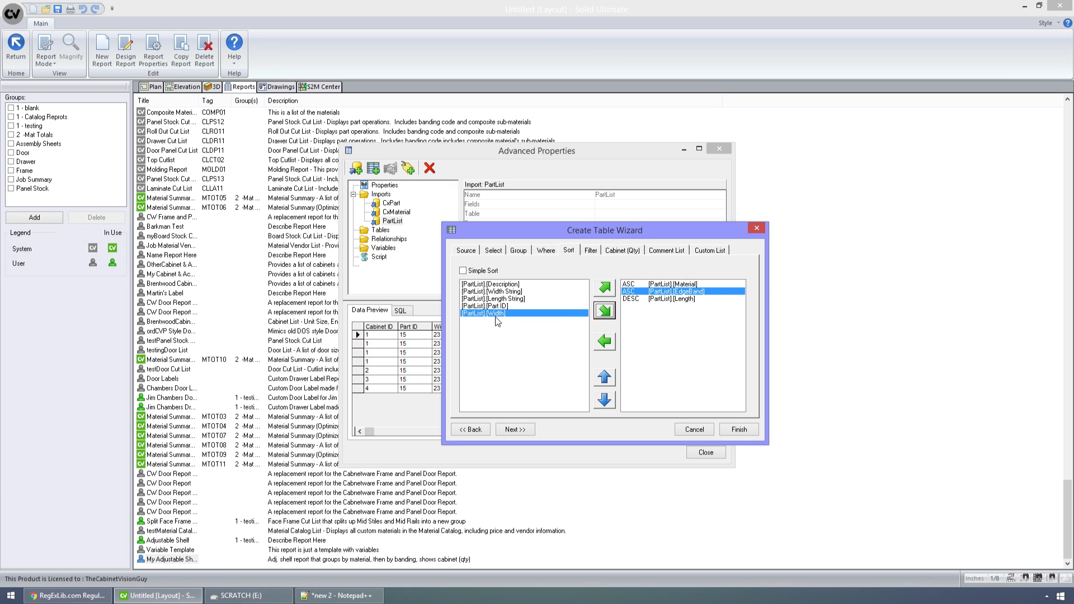
pyautogui.click(605, 312)
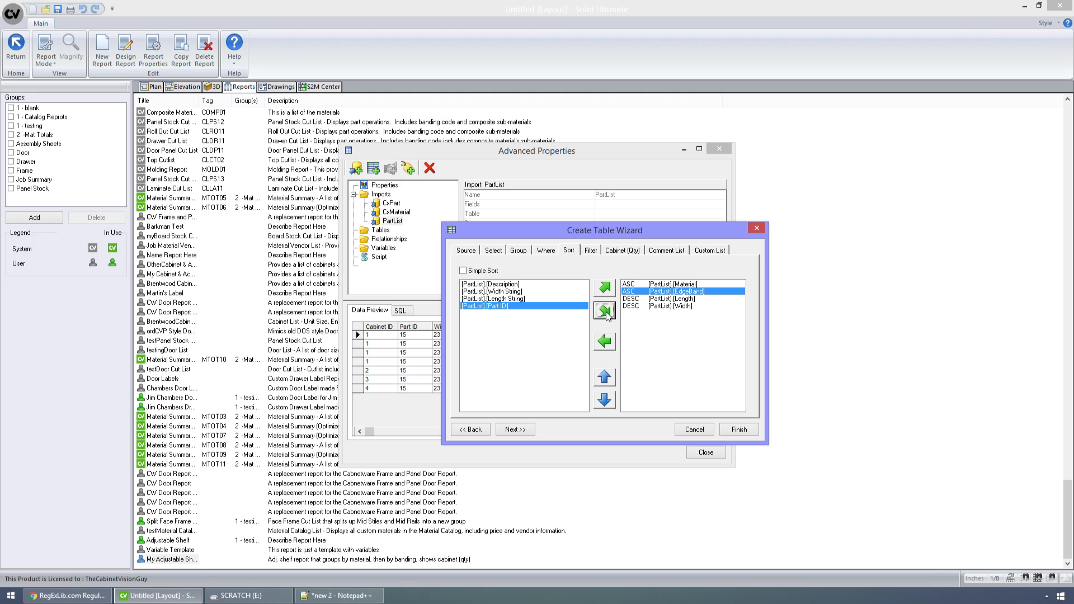
pyautogui.click(637, 306)
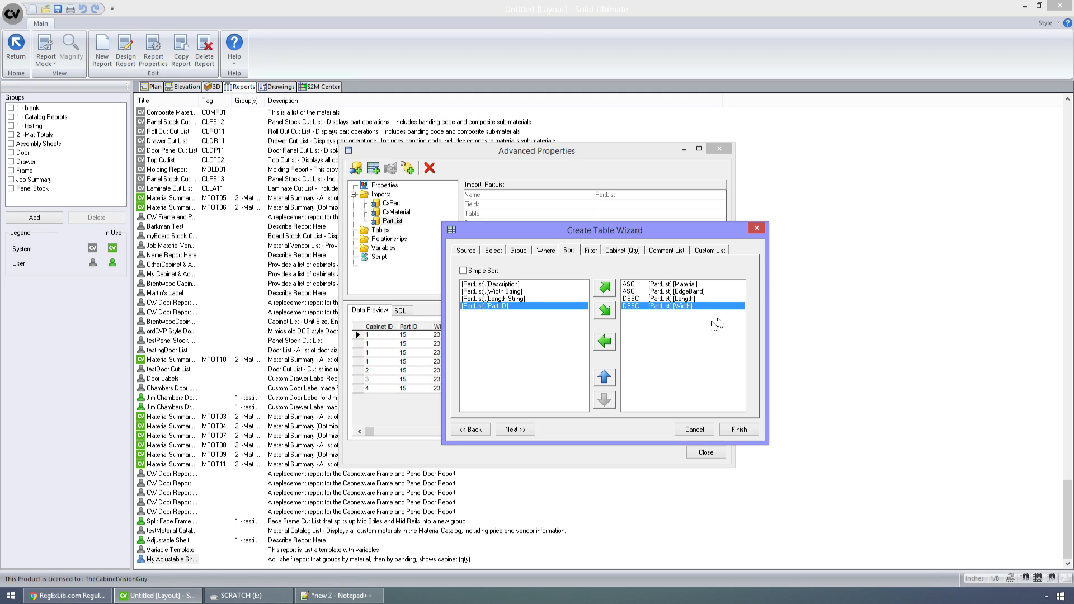
pyautogui.click(656, 298)
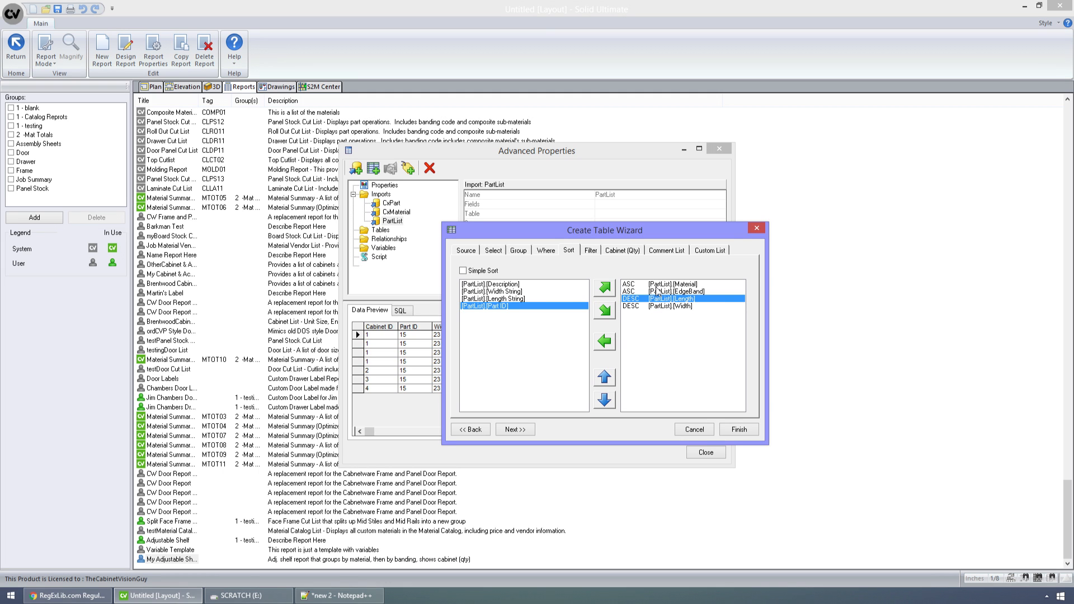
pyautogui.click(656, 291)
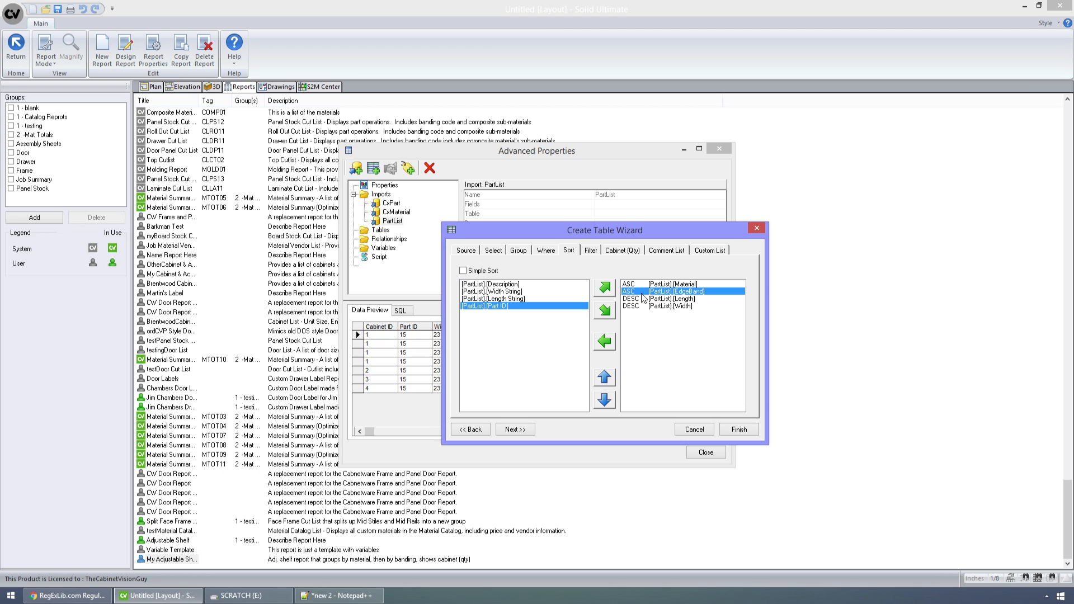
pyautogui.click(738, 430)
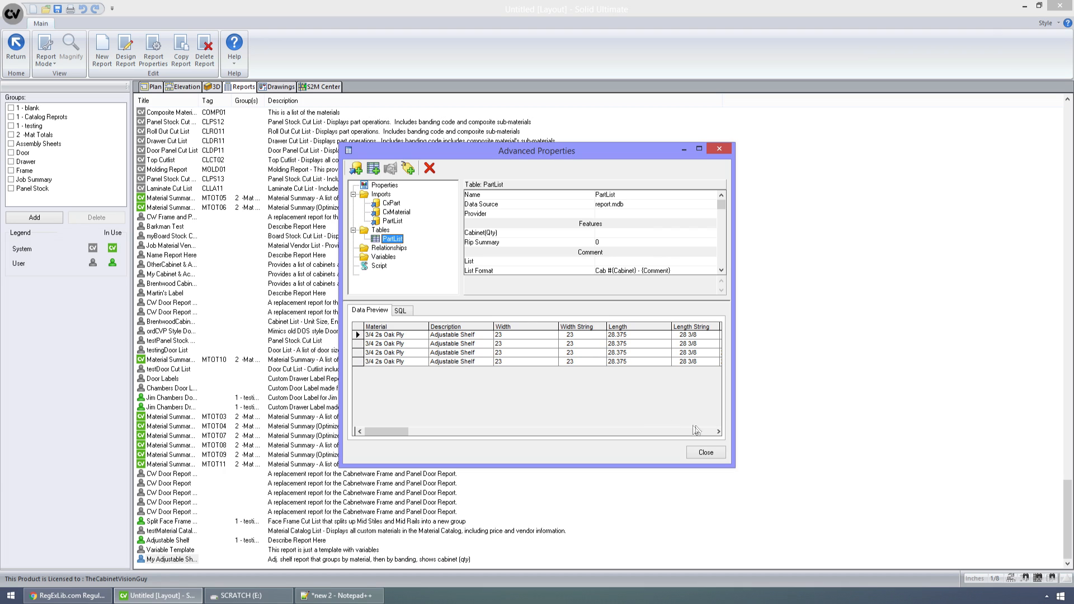
# Edit the PartList table's SQL so the Part ID count uses the alias Qty
pyautogui.click(718, 432)
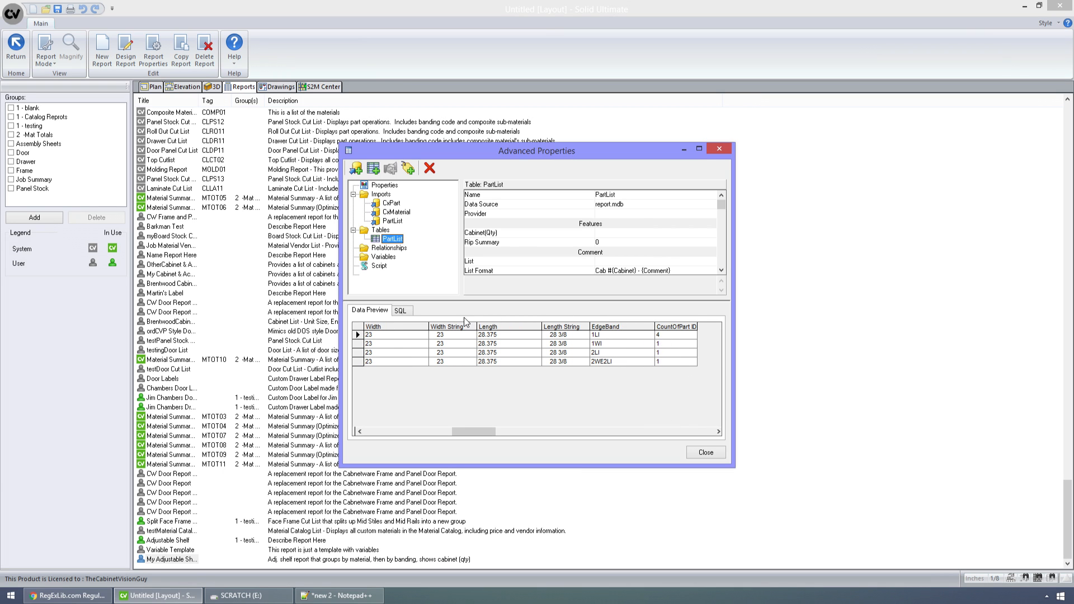
pyautogui.click(401, 311)
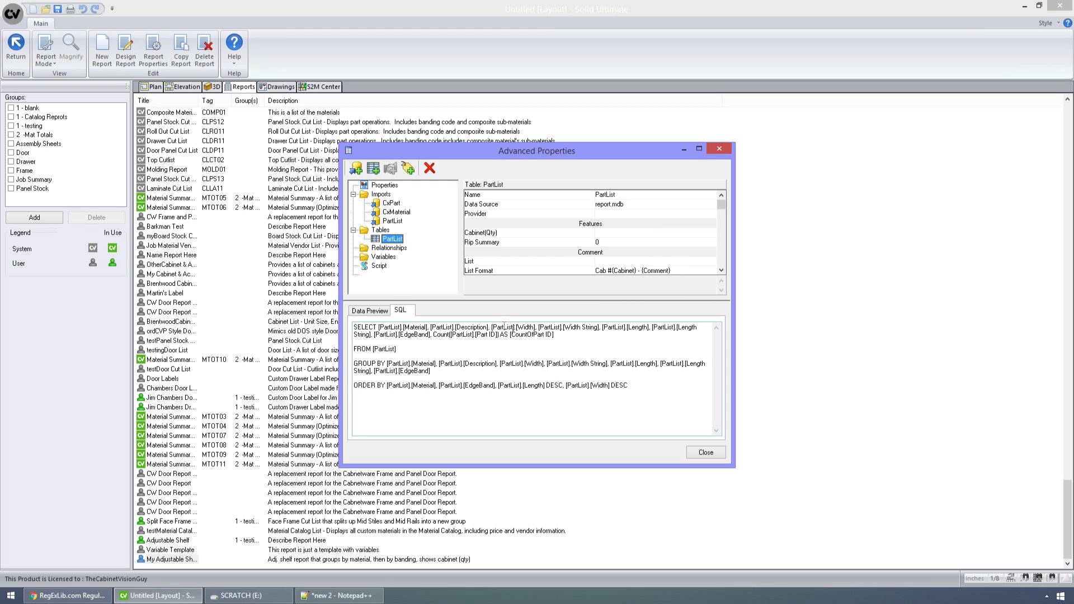
pyautogui.click(551, 335)
pyautogui.press('BackSpace')
pyautogui.press('BackSpace')
pyautogui.press('BackSpace')
pyautogui.press('BackSpace')
pyautogui.press('BackSpace')
pyautogui.press('BackSpace')
pyautogui.press('BackSpace')
pyautogui.press('BackSpace')
pyautogui.press('BackSpace')
pyautogui.press('BackSpace')
pyautogui.press('BackSpace')
pyautogui.press('BackSpace')
pyautogui.press('BackSpace')
# Refresh the PartList table's data preview and check the Qty column alongside the other fields
pyautogui.click(367, 311)
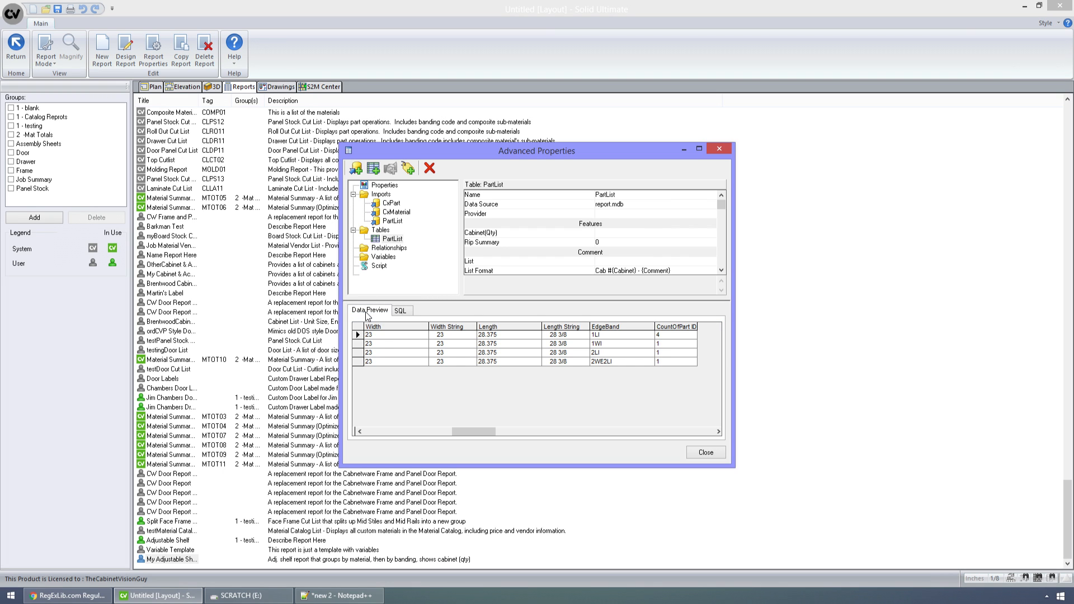
pyautogui.click(385, 238)
pyautogui.moveTo(398, 432); pyautogui.dragTo(720, 431)
pyautogui.click(360, 432)
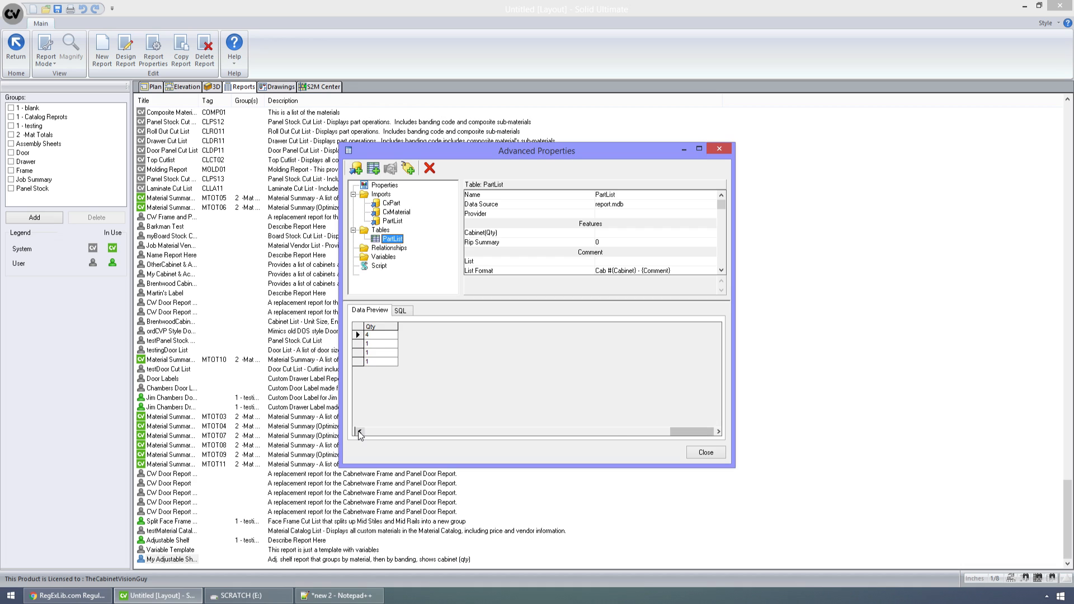
pyautogui.click(360, 432)
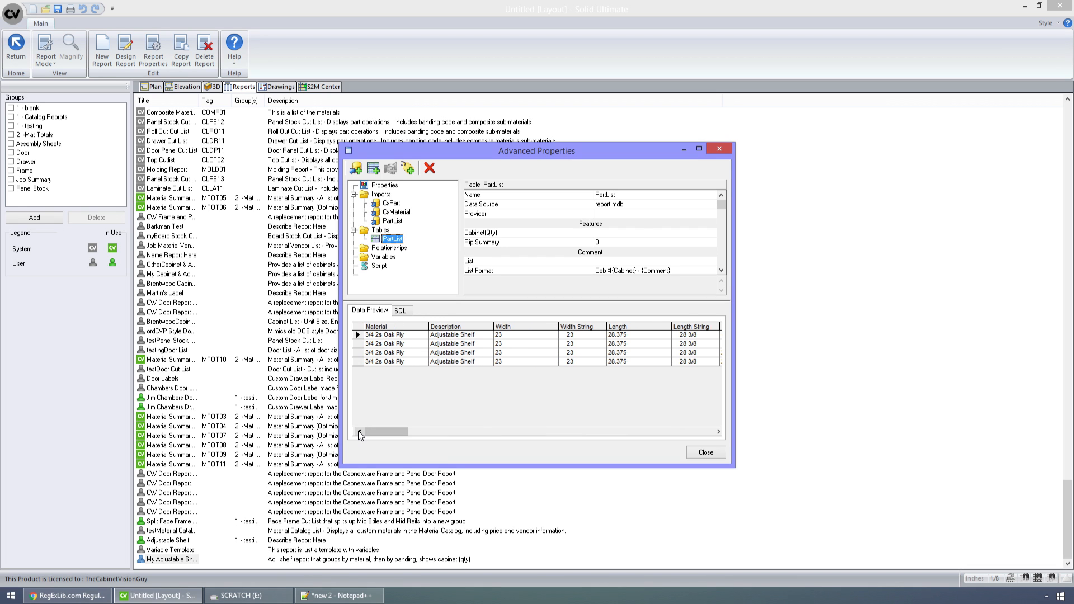
# Close the advanced properties and open the custom adjustable shelf report in the report designer
pyautogui.click(713, 452)
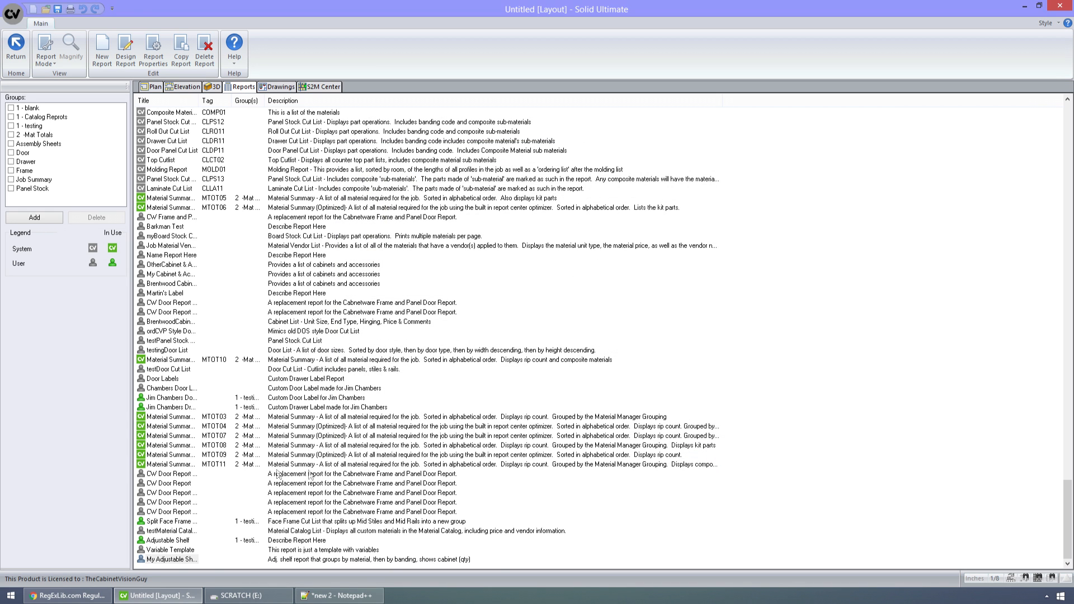
pyautogui.click(172, 561)
pyautogui.click(125, 50)
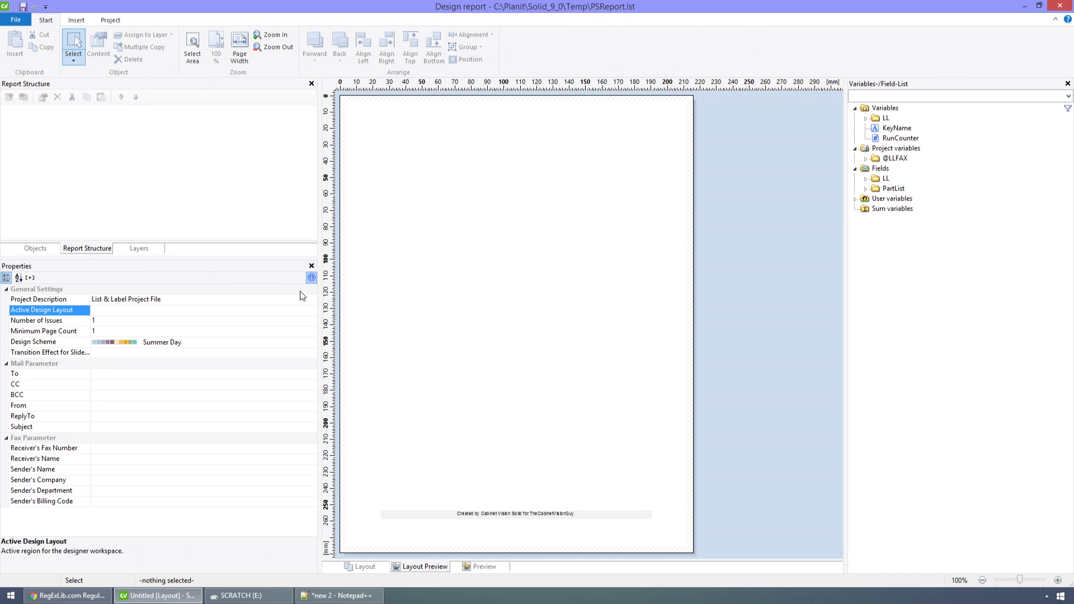
# Insert a report container about 145 by 171 mm on the page, holding a PartList table without any columns
pyautogui.click(114, 19)
pyautogui.click(77, 20)
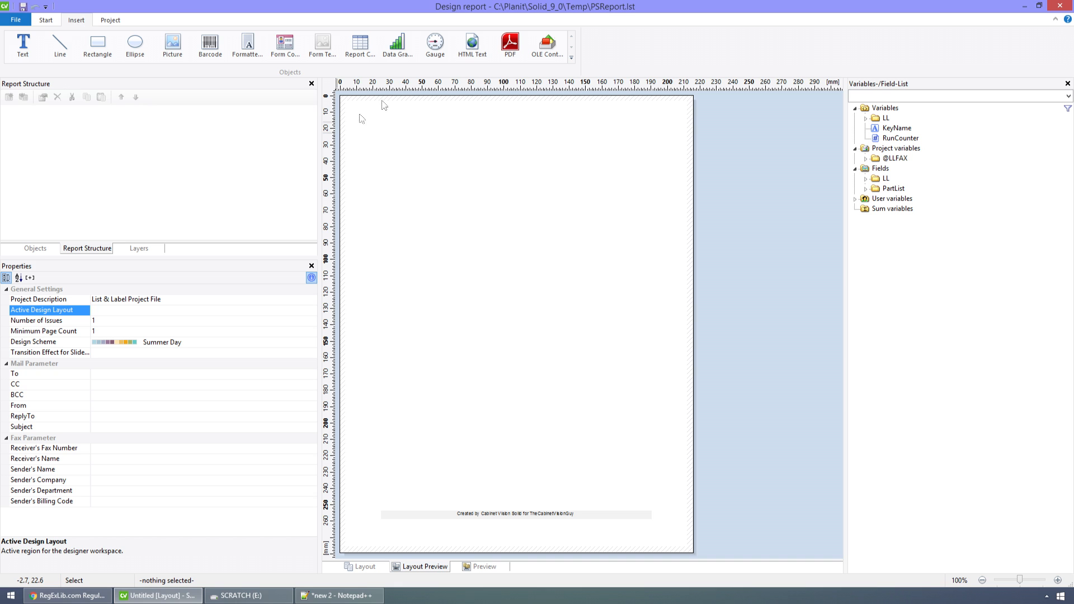
pyautogui.click(356, 48)
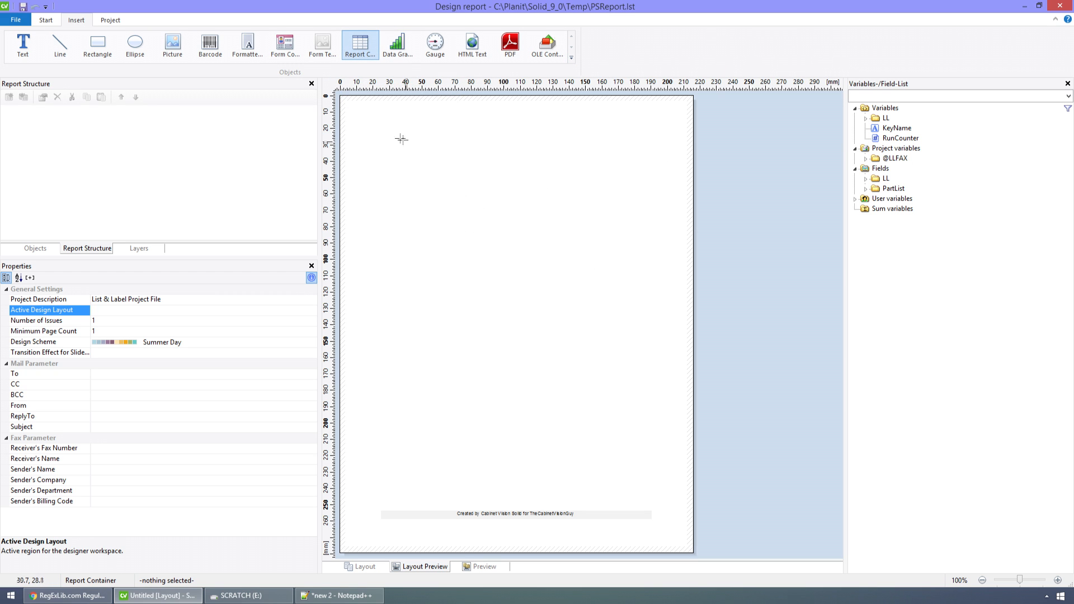
pyautogui.moveTo(395, 135); pyautogui.dragTo(632, 415)
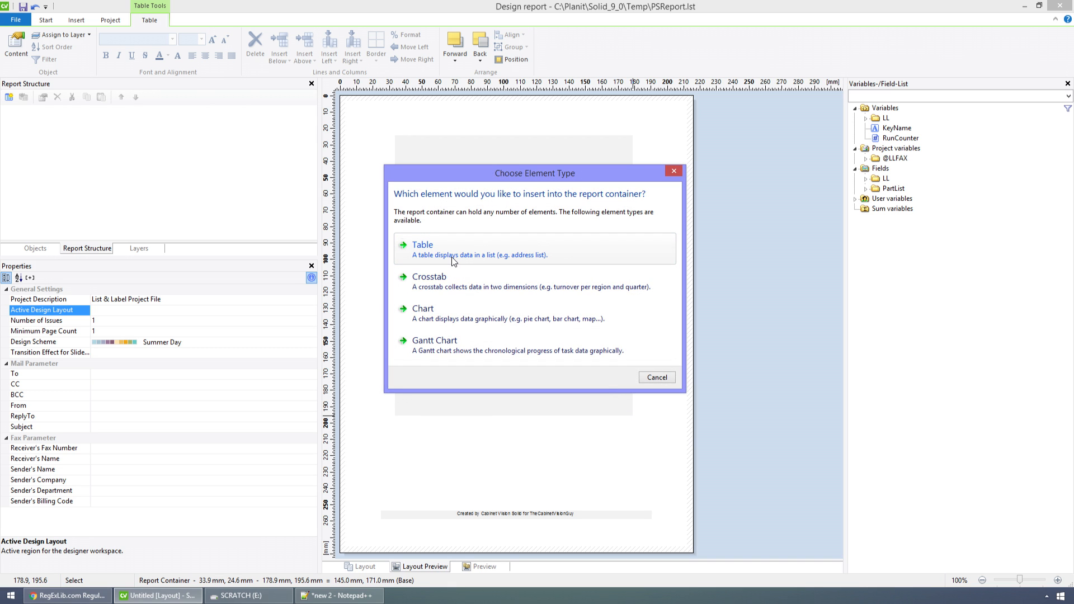
pyautogui.click(451, 257)
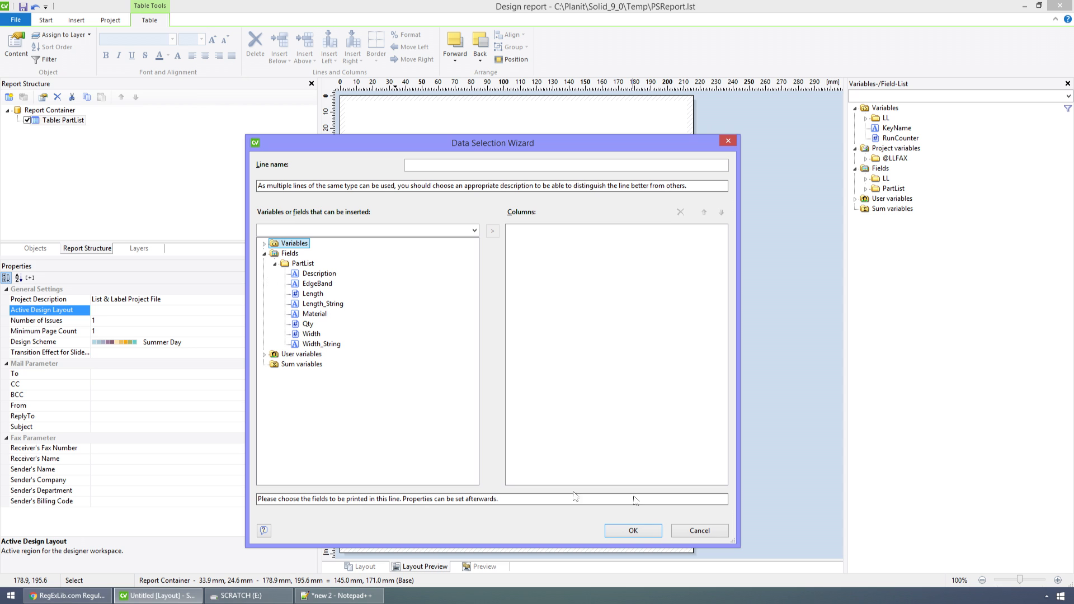
pyautogui.click(633, 529)
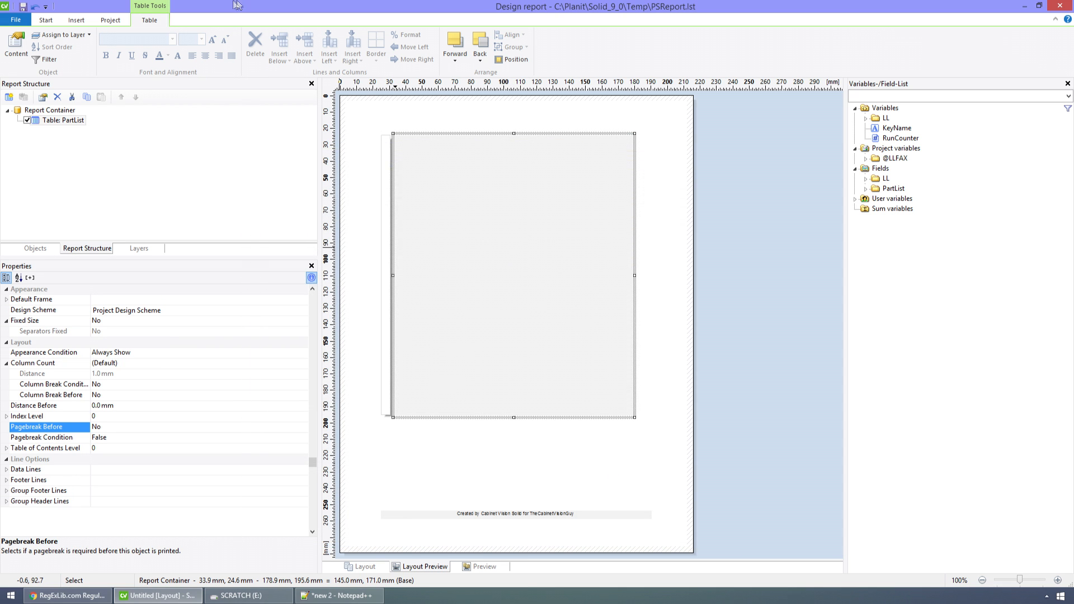
# Review the report project's user variables and their formulas for margins, top space and container size
pyautogui.click(111, 20)
pyautogui.click(275, 51)
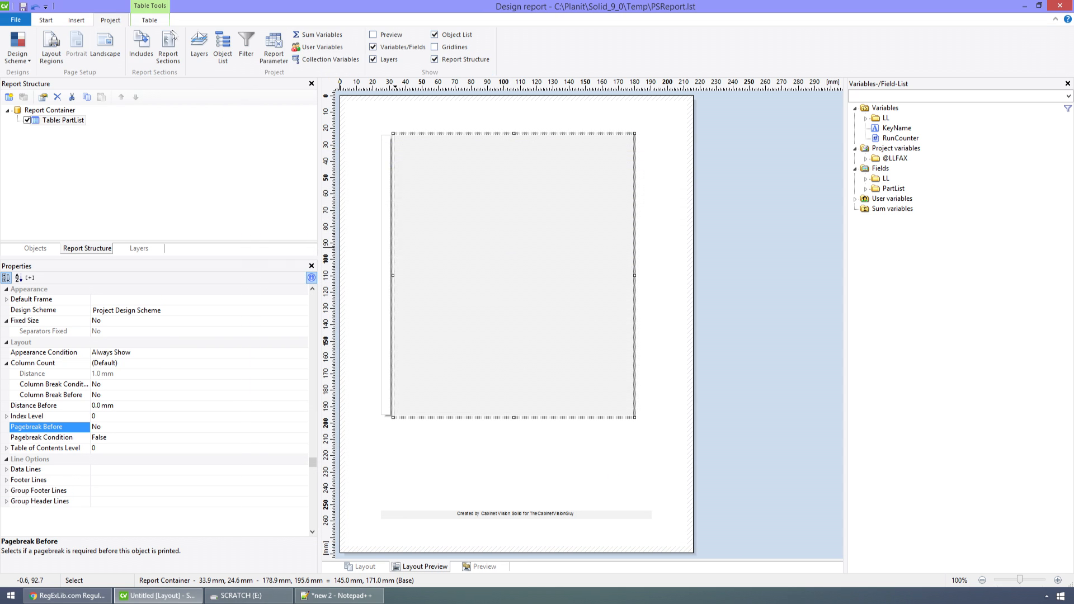
pyautogui.click(317, 40)
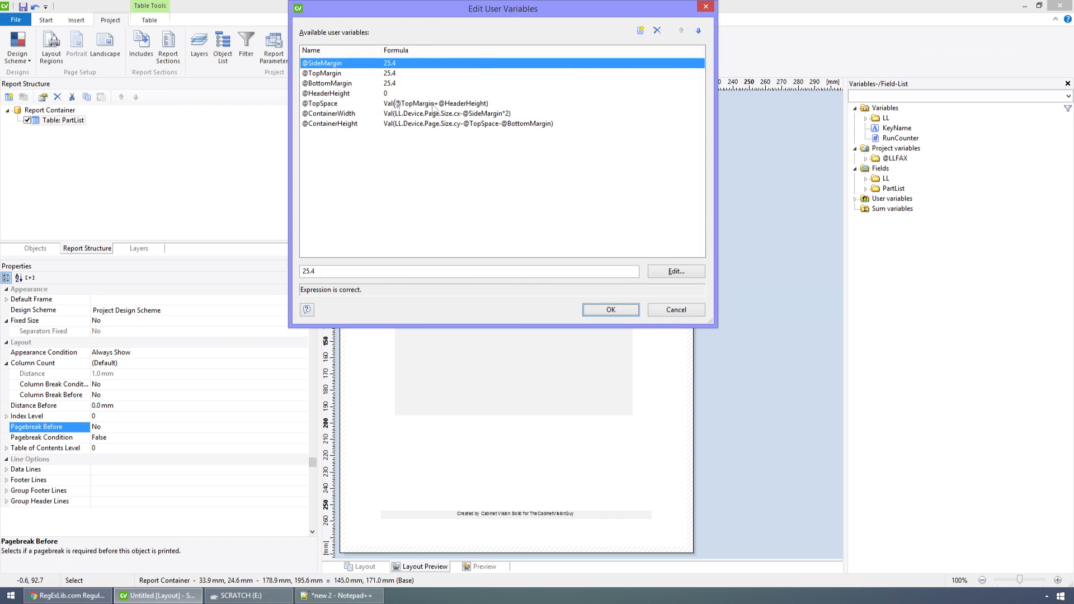
pyautogui.click(677, 310)
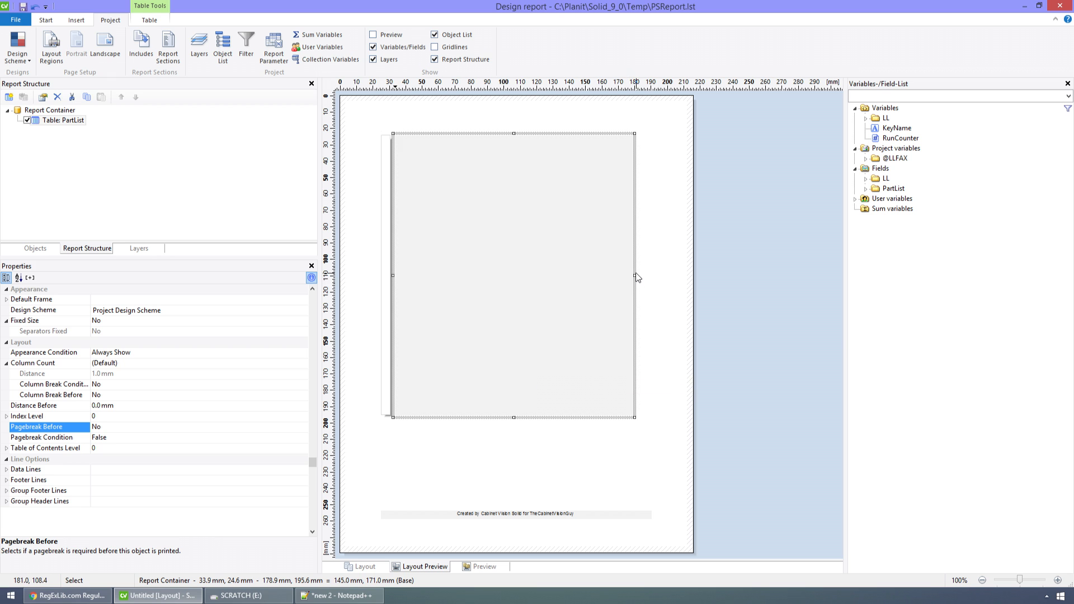
# Enlarge the report container on the page to about 180 mm wide by 206 mm high
pyautogui.moveTo(635, 275); pyautogui.dragTo(658, 278)
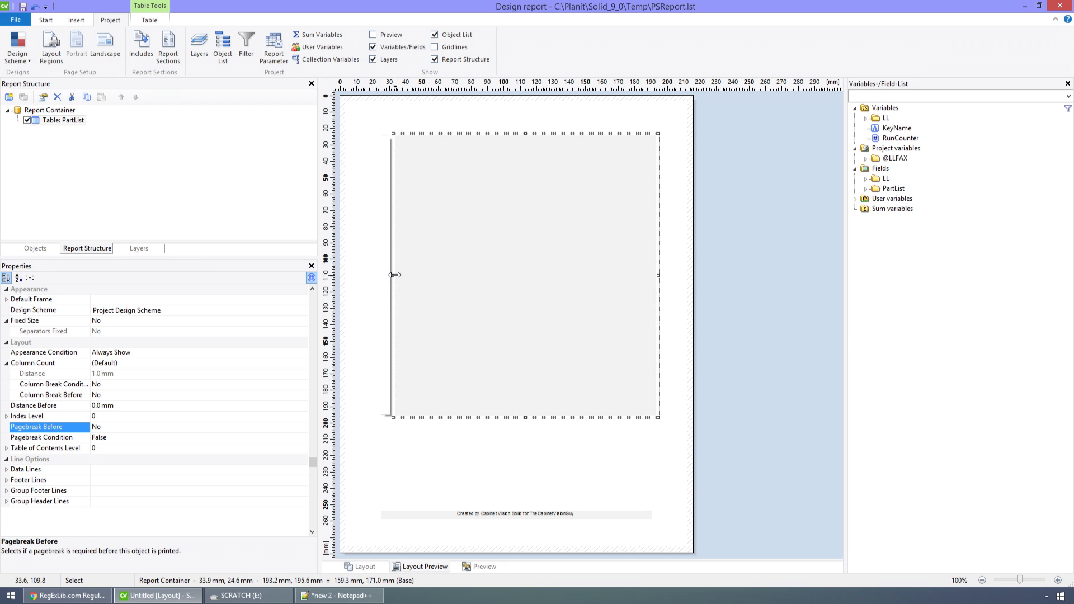
pyautogui.moveTo(392, 278); pyautogui.dragTo(360, 288)
pyautogui.click(509, 424)
pyautogui.click(509, 415)
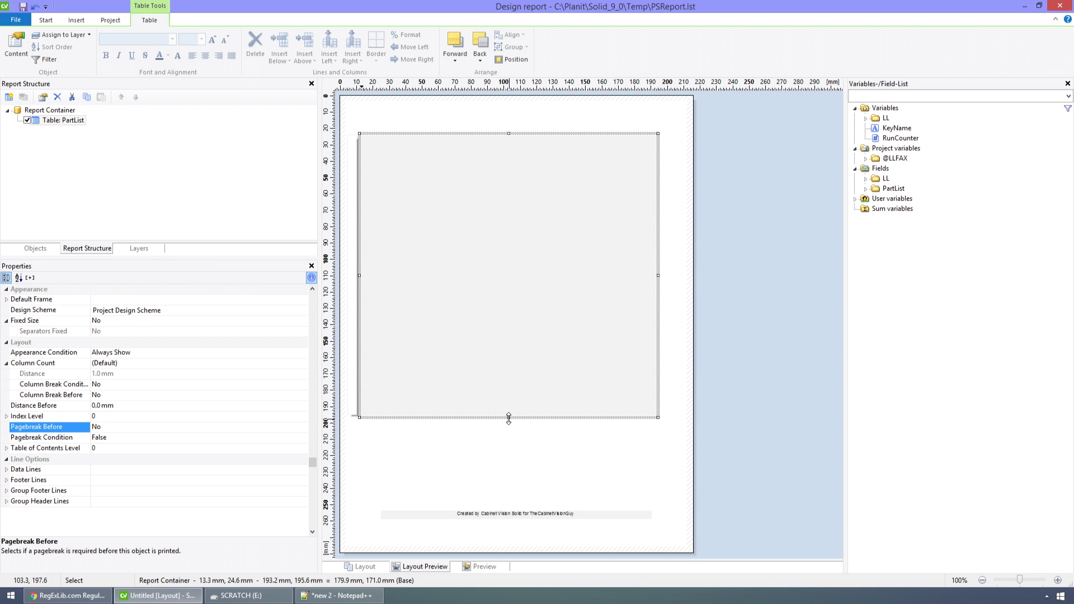
pyautogui.moveTo(508, 418); pyautogui.dragTo(518, 467)
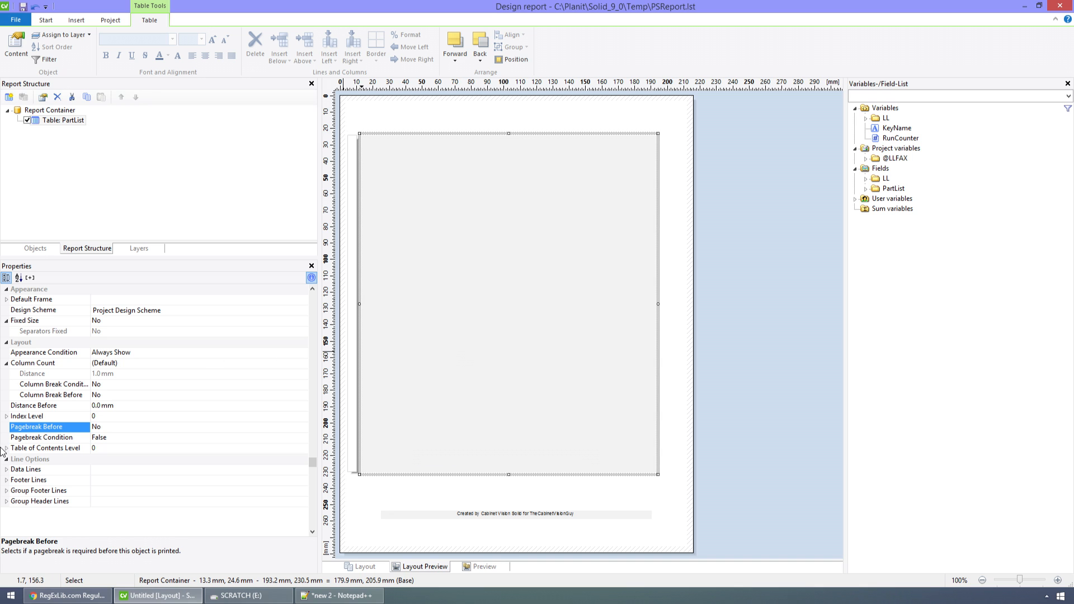
pyautogui.click(49, 110)
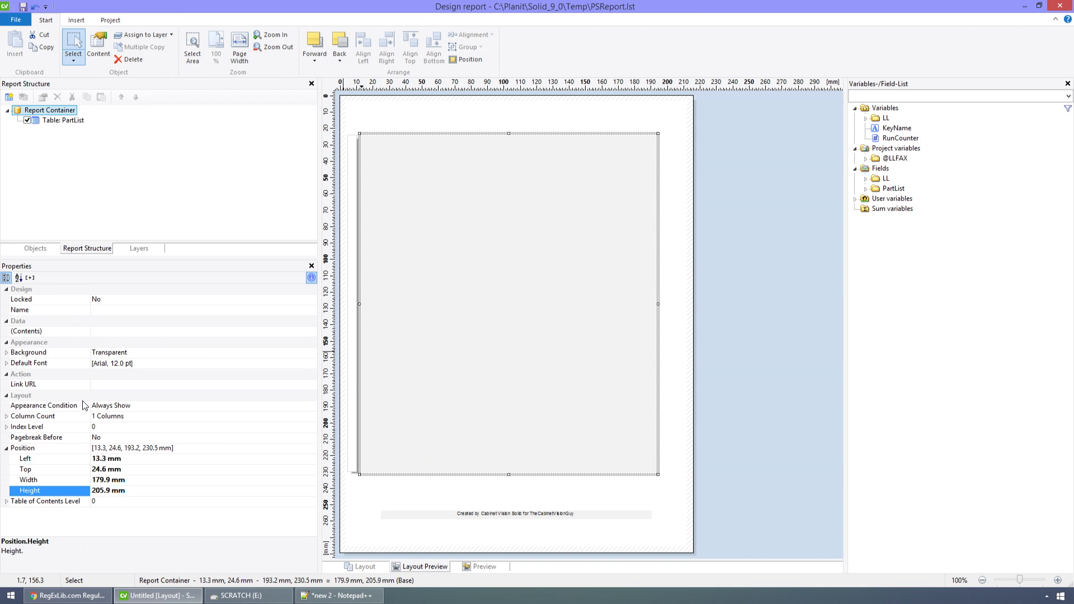
pyautogui.click(65, 461)
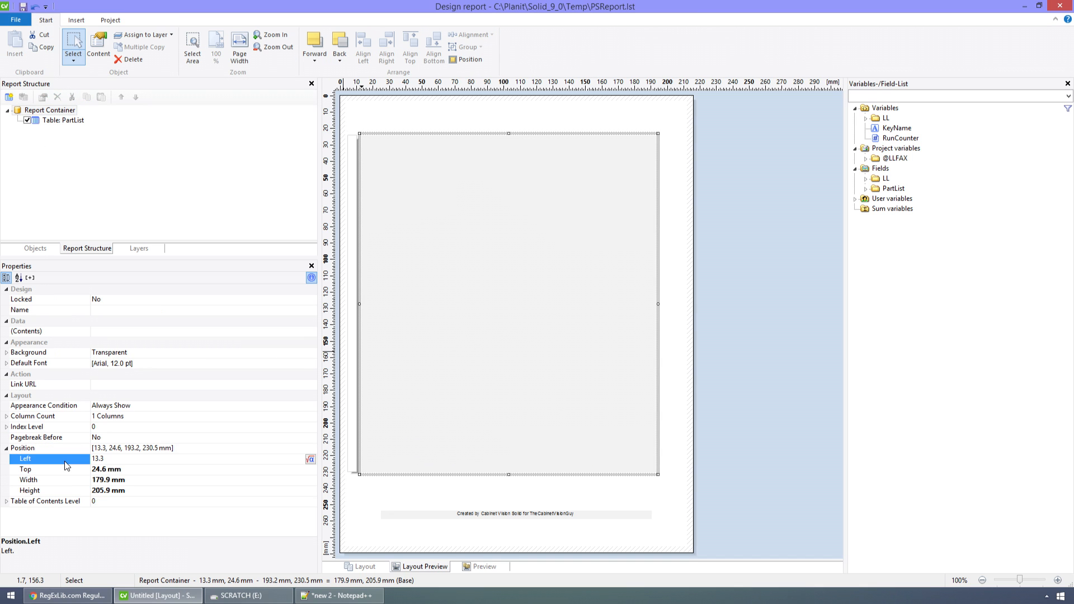
pyautogui.write('@SideMargin')
pyautogui.press('Return')
pyautogui.click(65, 471)
pyautogui.write('@TopSpace')
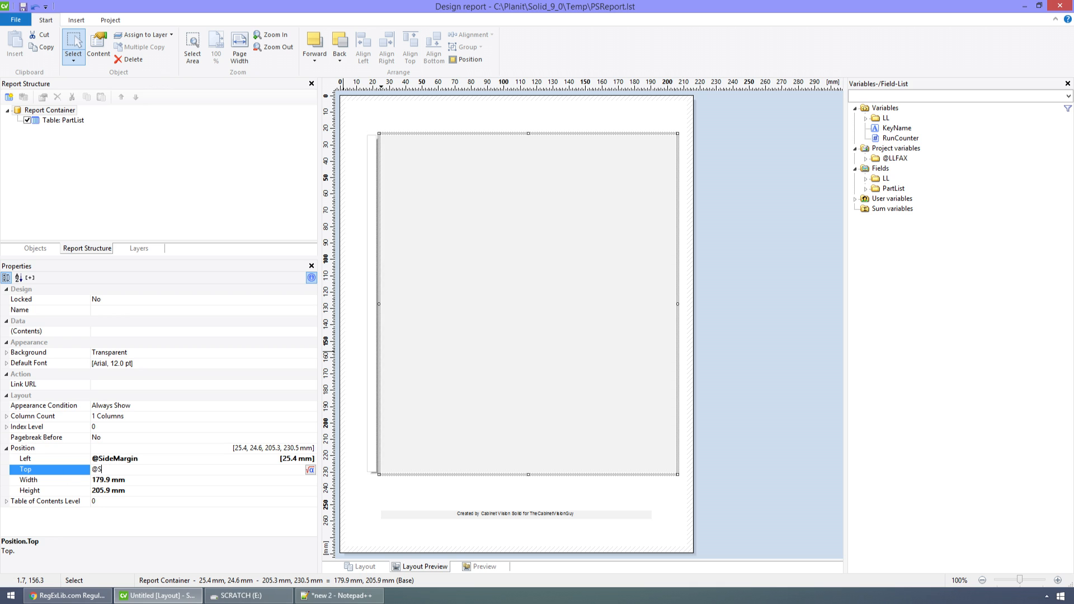
pyautogui.press('Return')
pyautogui.click(66, 481)
pyautogui.write('@ContainerWidth')
pyautogui.press('Return')
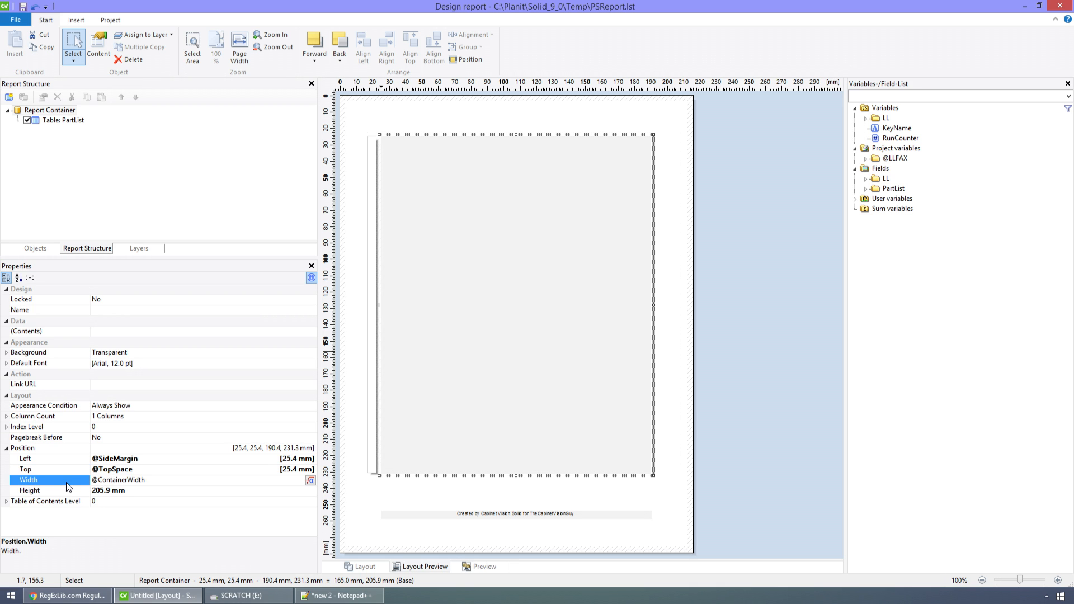
pyautogui.click(68, 491)
pyautogui.write('@ContainerHeight')
pyautogui.press('Return')
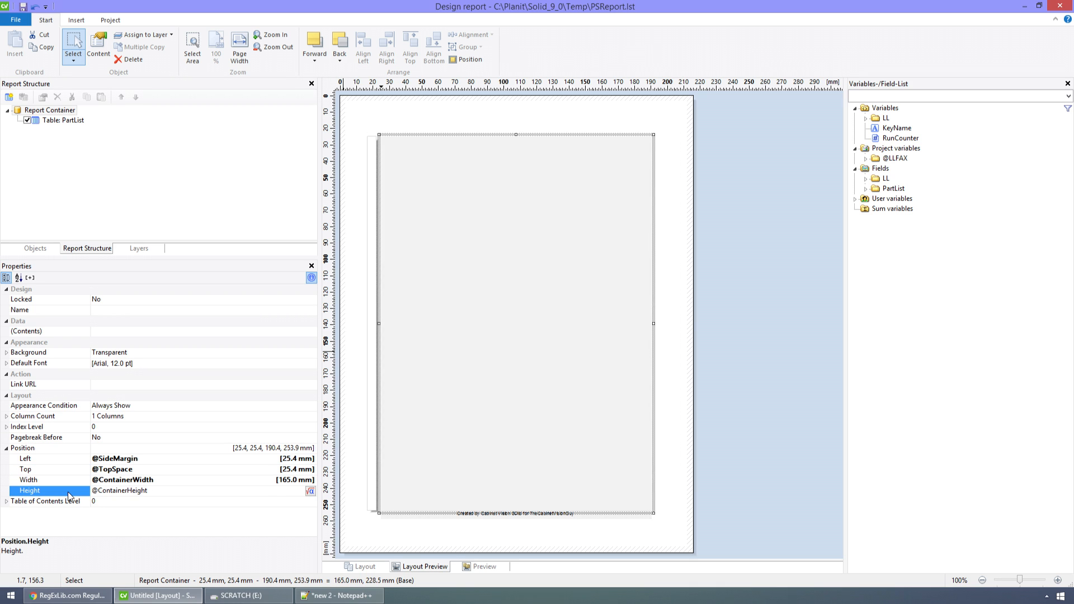
pyautogui.click(666, 200)
pyautogui.click(532, 249)
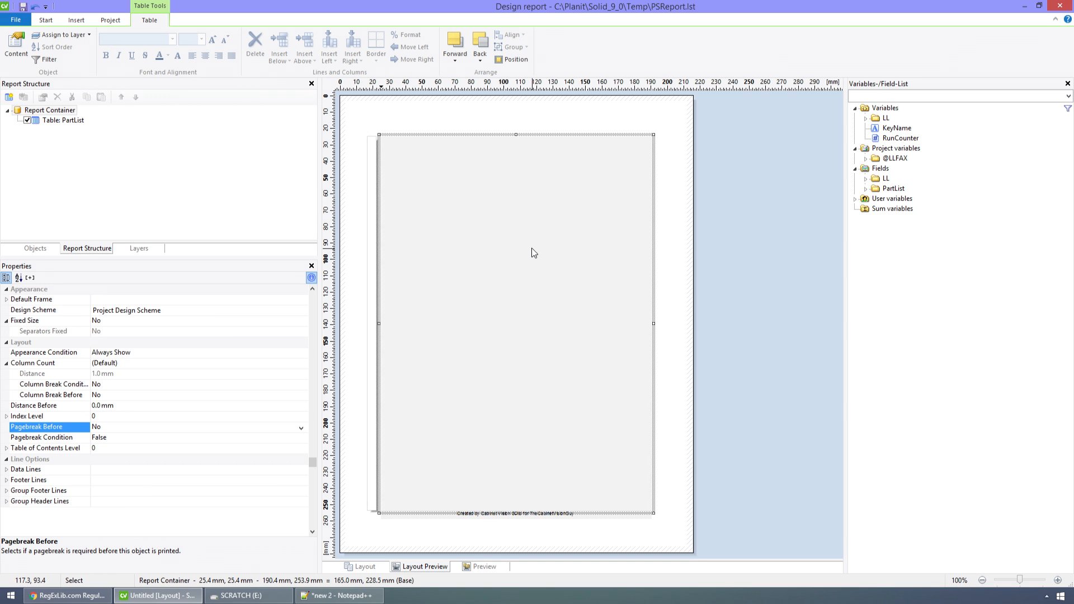
pyautogui.doubleClick(572, 252)
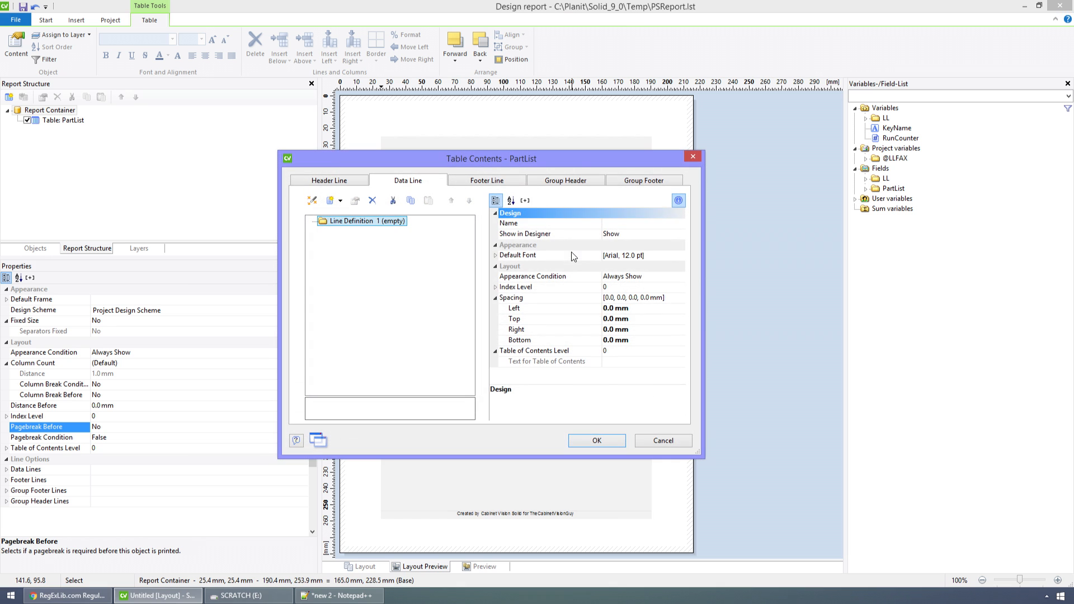
pyautogui.click(693, 158)
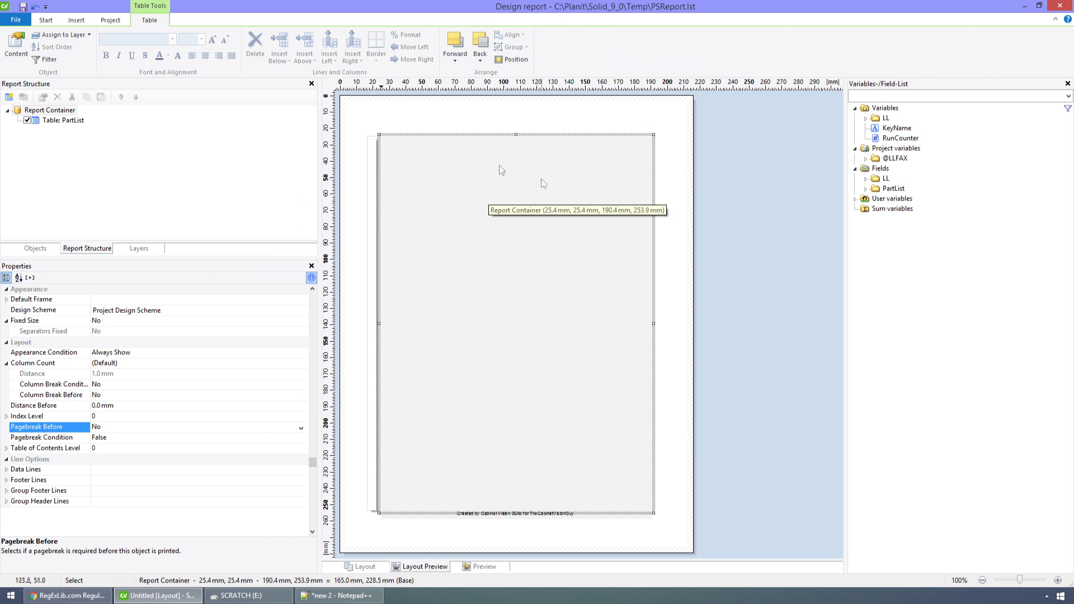
# Open the PartList table's contents and try to group its group header by Parts.Material
pyautogui.doubleClick(73, 119)
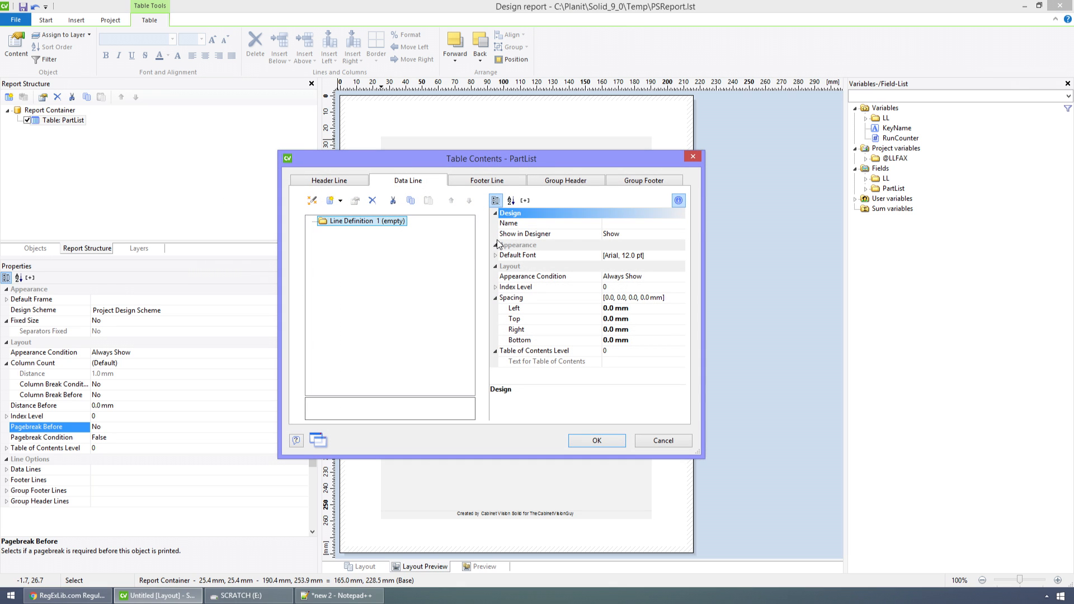
pyautogui.click(572, 184)
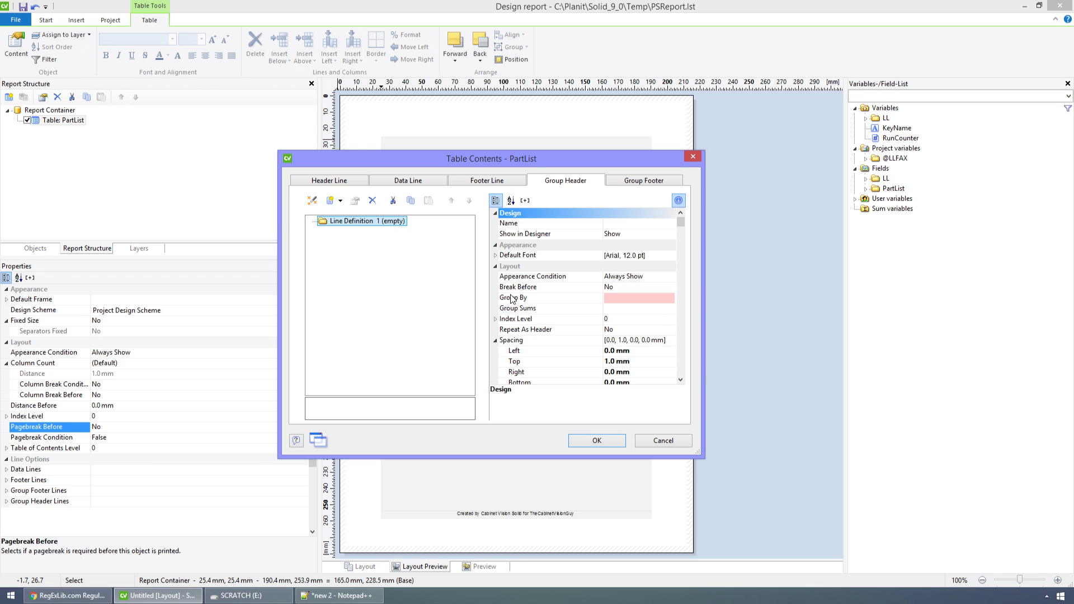
pyautogui.click(638, 298)
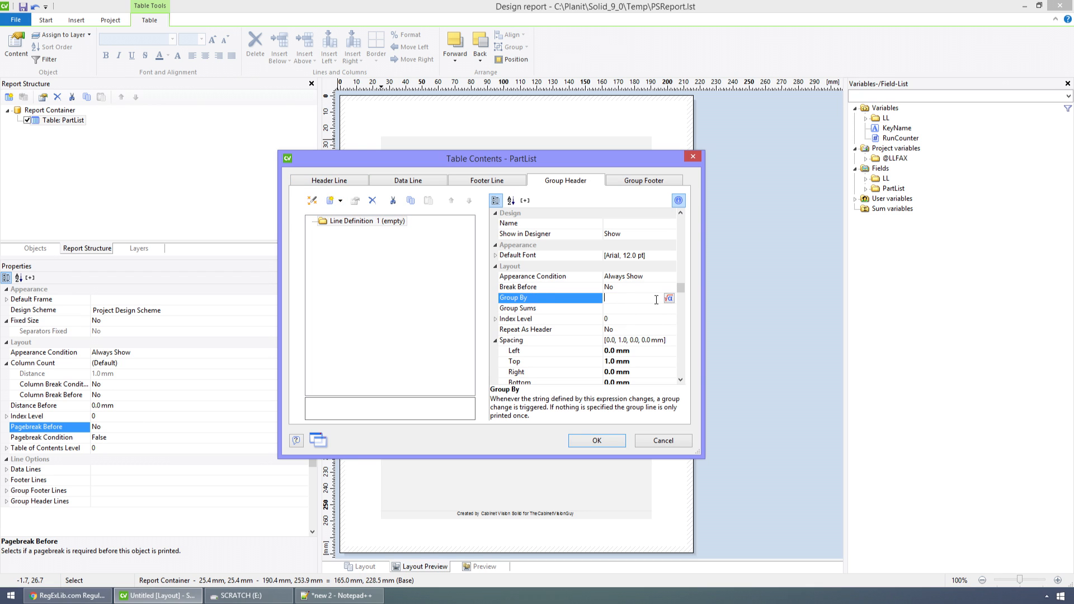
pyautogui.write('Parts.Martie')
pyautogui.press('BackSpace')
pyautogui.press('BackSpace')
pyautogui.press('BackSpace')
pyautogui.press('BackSpace')
pyautogui.write('teri')
pyautogui.press('Return')
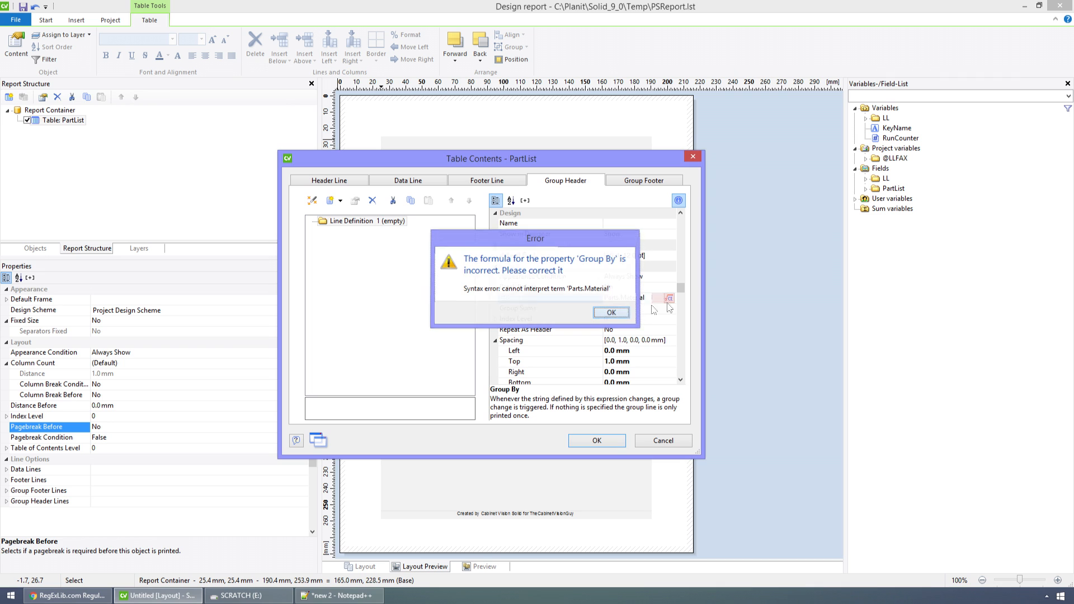
pyautogui.press('Return')
# Replace the group header's Group By expression with the PartList.Material field
pyautogui.click(671, 298)
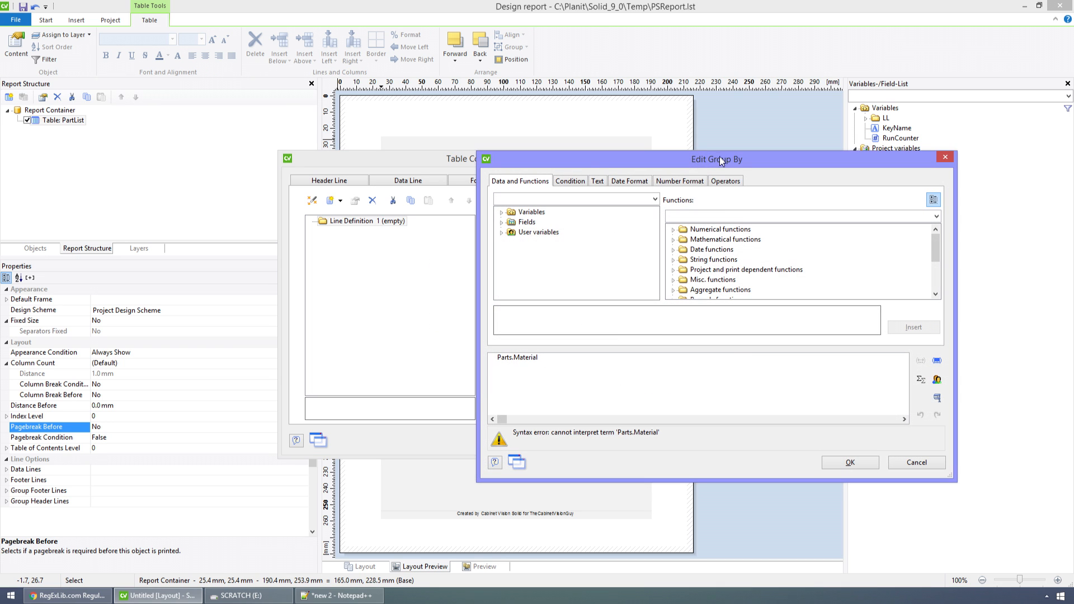
pyautogui.moveTo(544, 356); pyautogui.dragTo(422, 357)
pyautogui.click(502, 223)
pyautogui.click(512, 241)
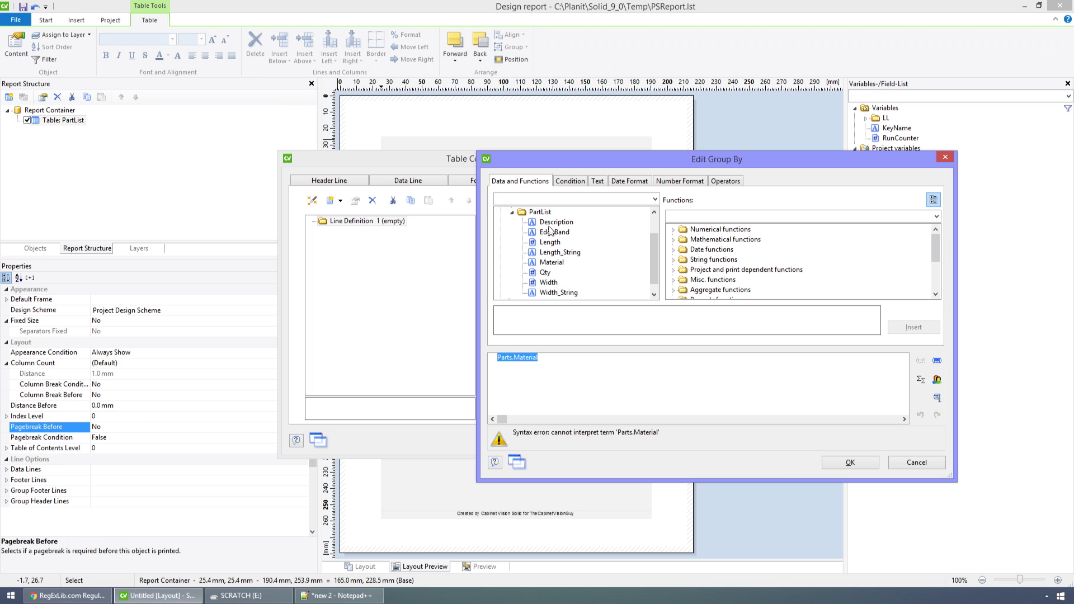
pyautogui.click(559, 262)
pyautogui.scroll(1, 562, 262)
pyautogui.doubleClick(539, 283)
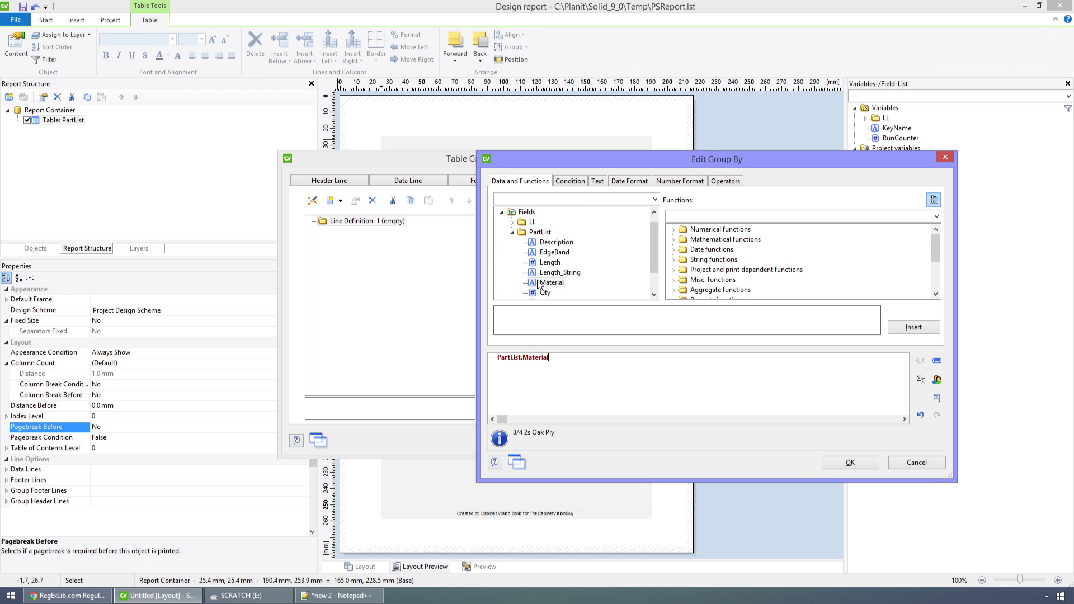
pyautogui.click(851, 460)
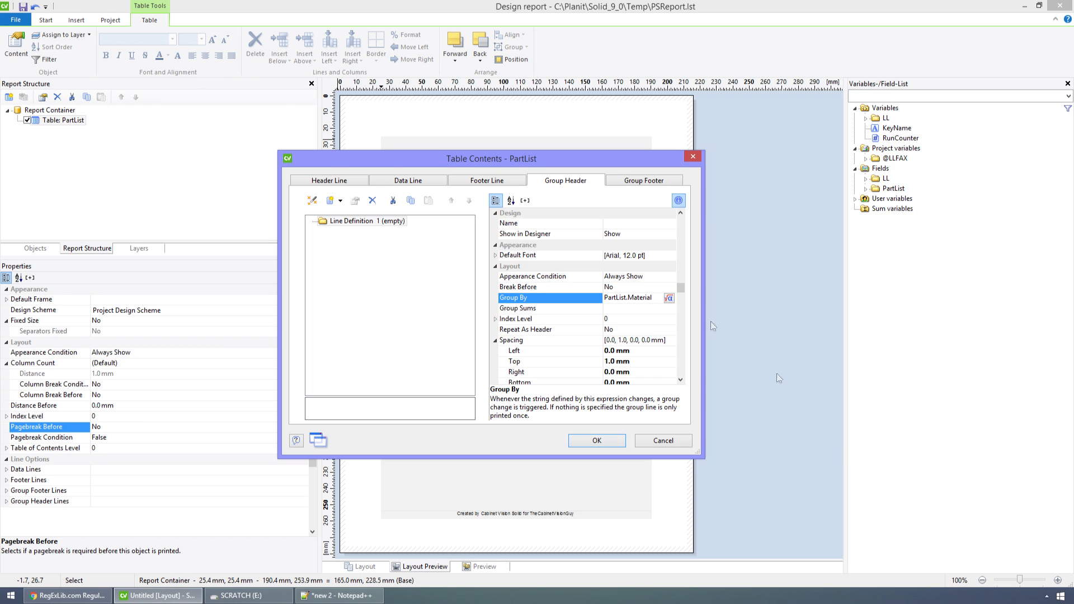
pyautogui.click(329, 201)
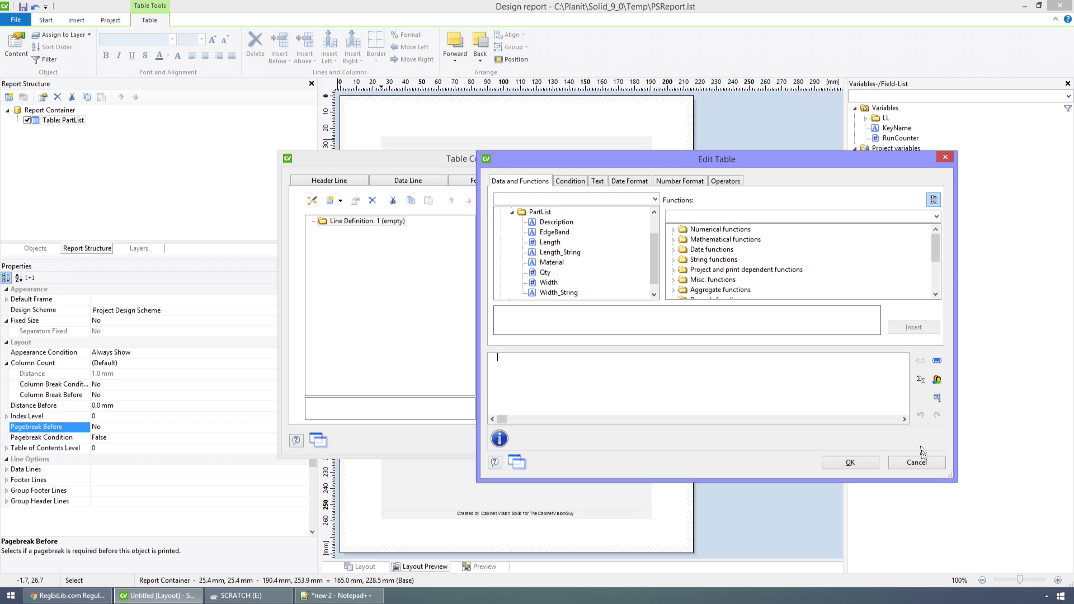
pyautogui.click(918, 462)
pyautogui.moveTo(519, 163); pyautogui.dragTo(548, 164)
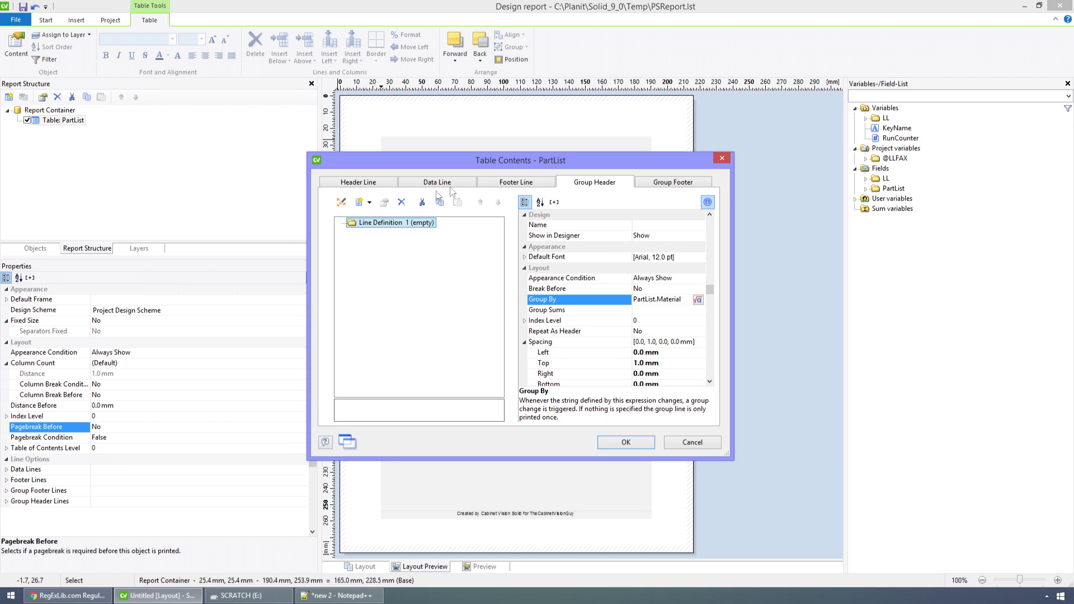
# Add a column with the expression PartList.Material to the group header's line definition
pyautogui.click(361, 203)
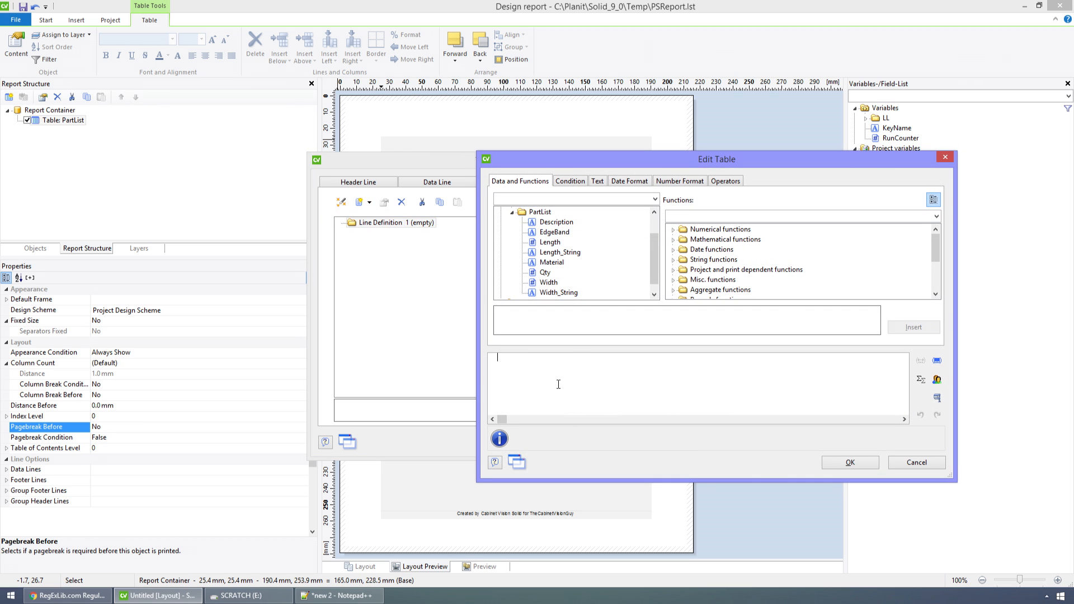
pyautogui.write('Parts.')
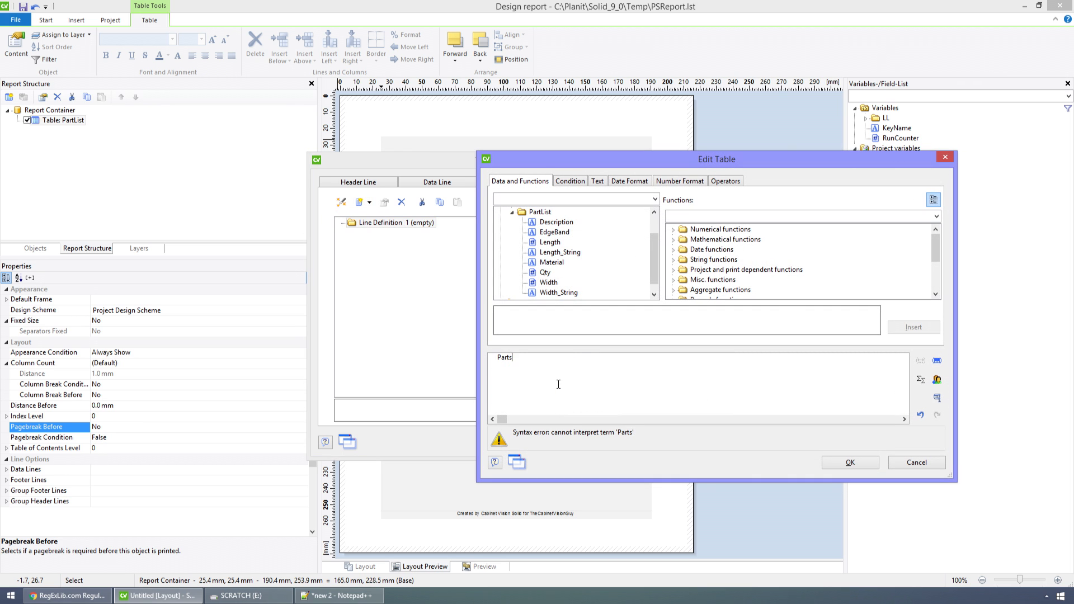
pyautogui.press('BackSpace')
pyautogui.press('BackSpace')
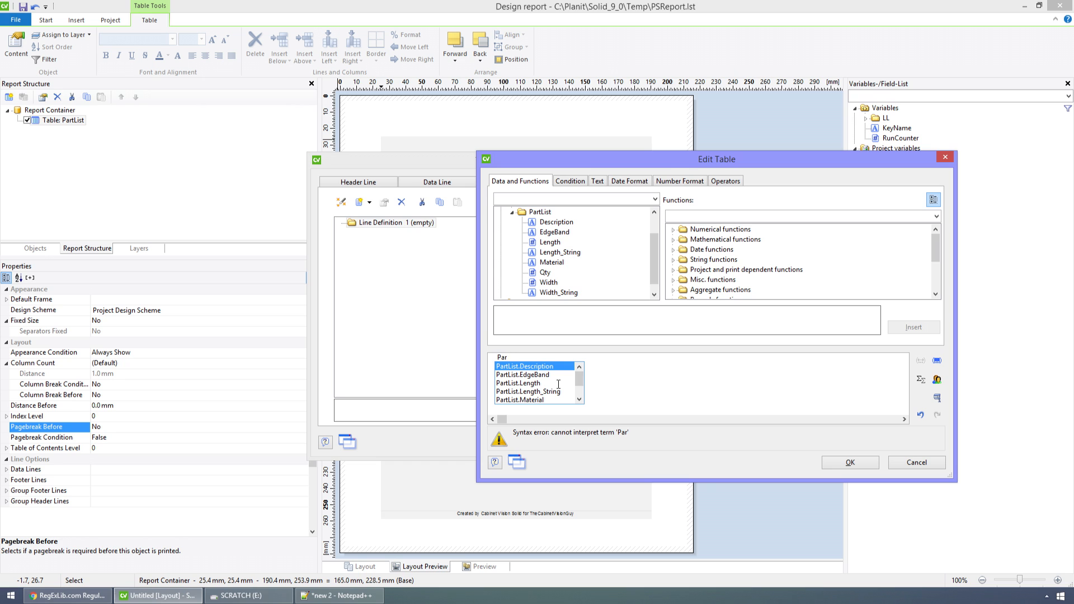
pyautogui.write('tlist.mat')
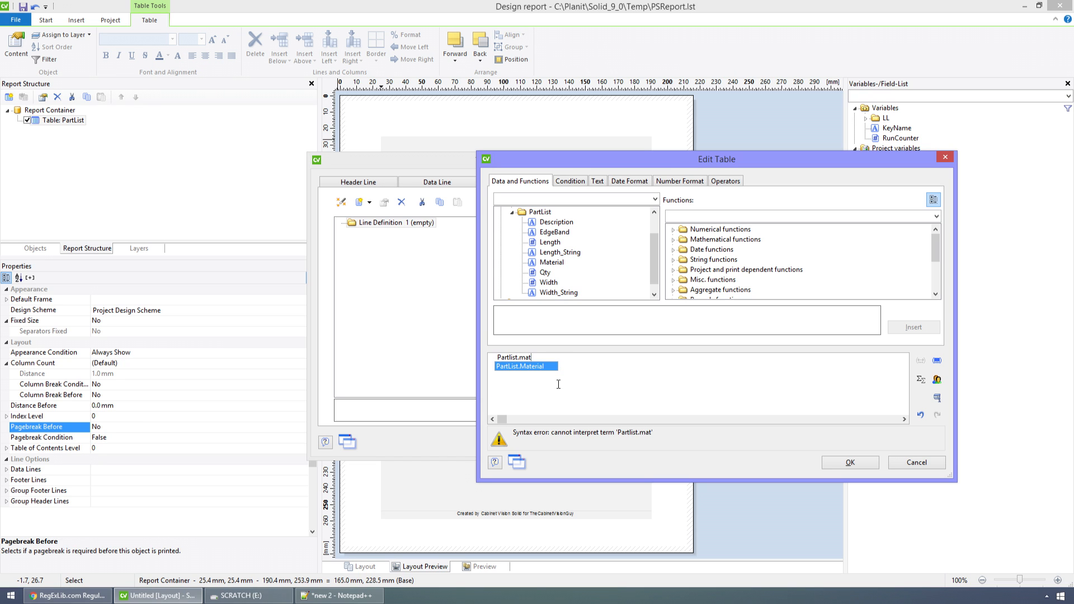
pyautogui.press('Return')
pyautogui.click(869, 461)
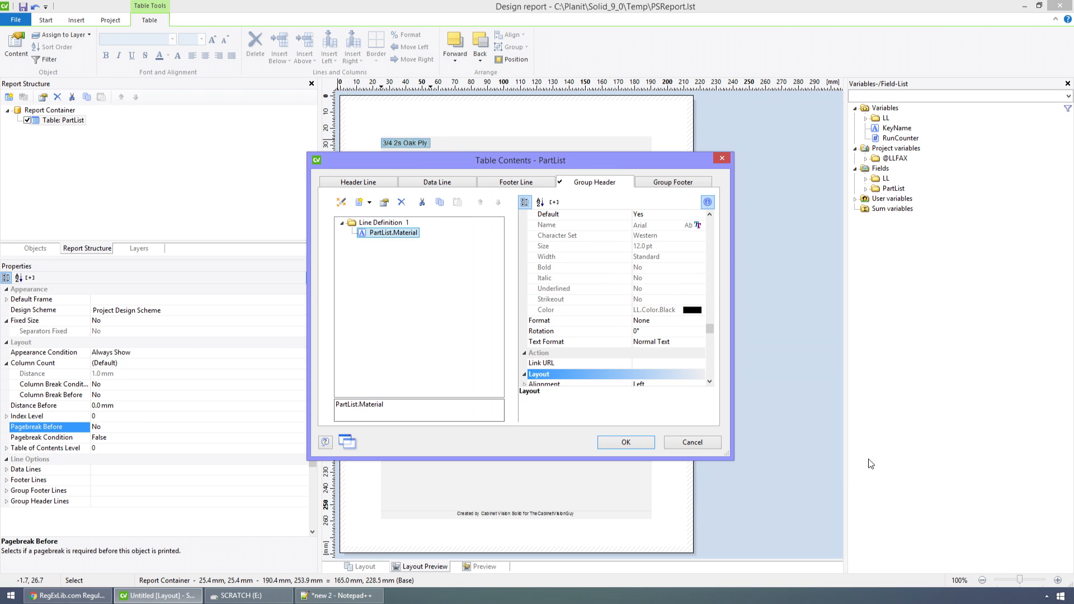
pyautogui.moveTo(410, 161); pyautogui.dragTo(359, 189)
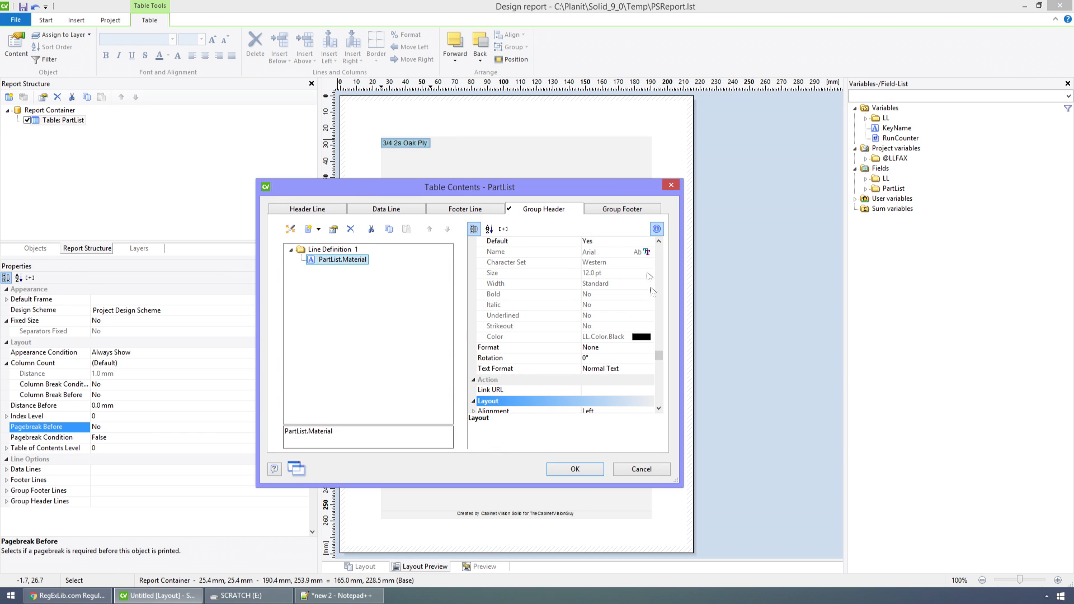
pyautogui.moveTo(659, 355); pyautogui.dragTo(659, 399)
pyautogui.click(528, 401)
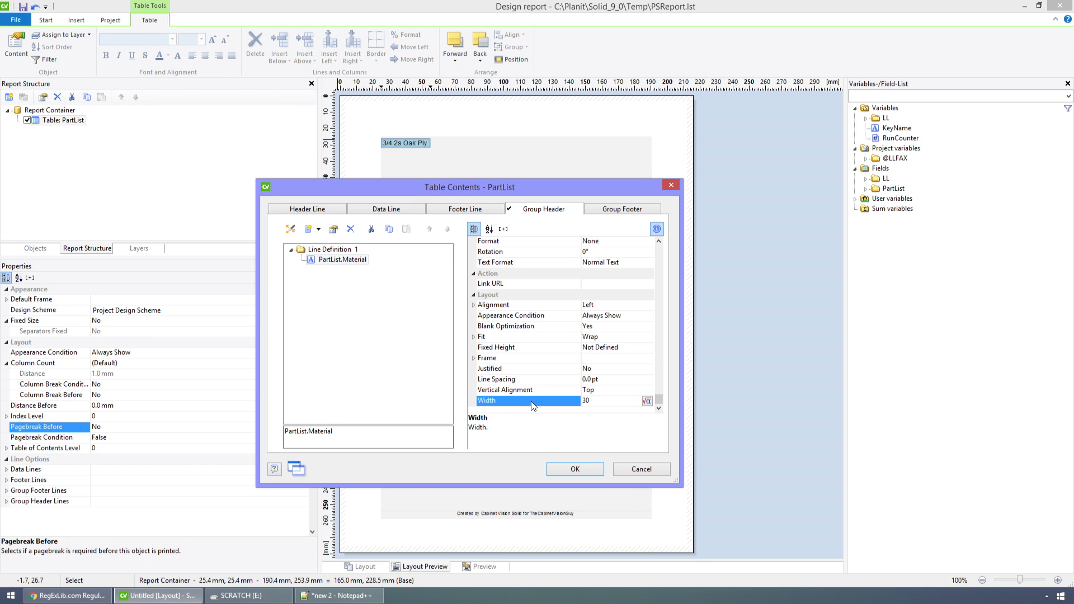
pyautogui.write('55')
pyautogui.press('Return')
pyautogui.write('@ContainerWid')
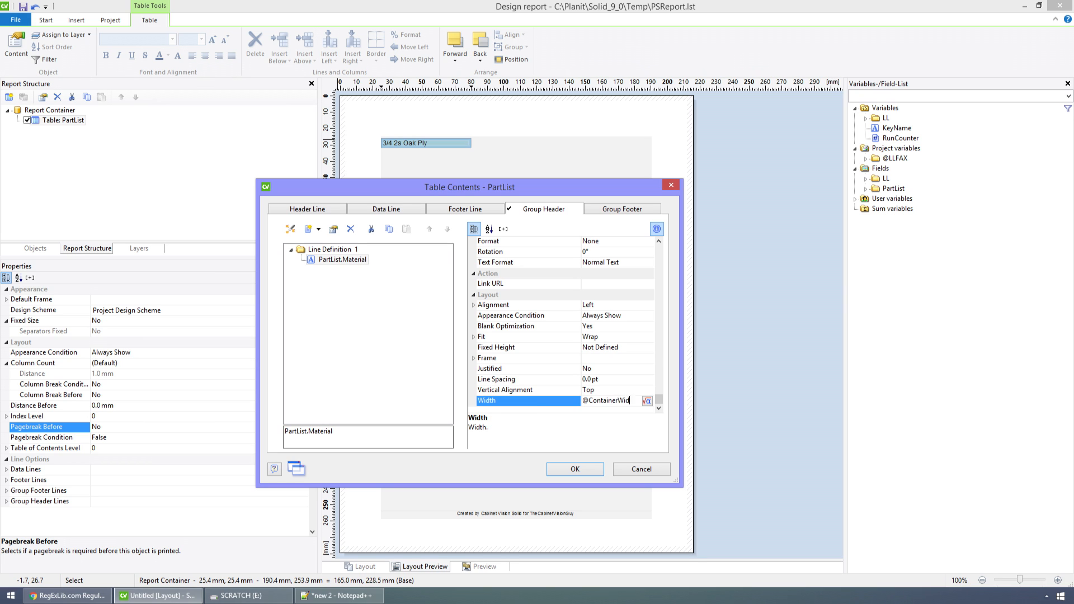
pyautogui.write('th')
pyautogui.press('Return')
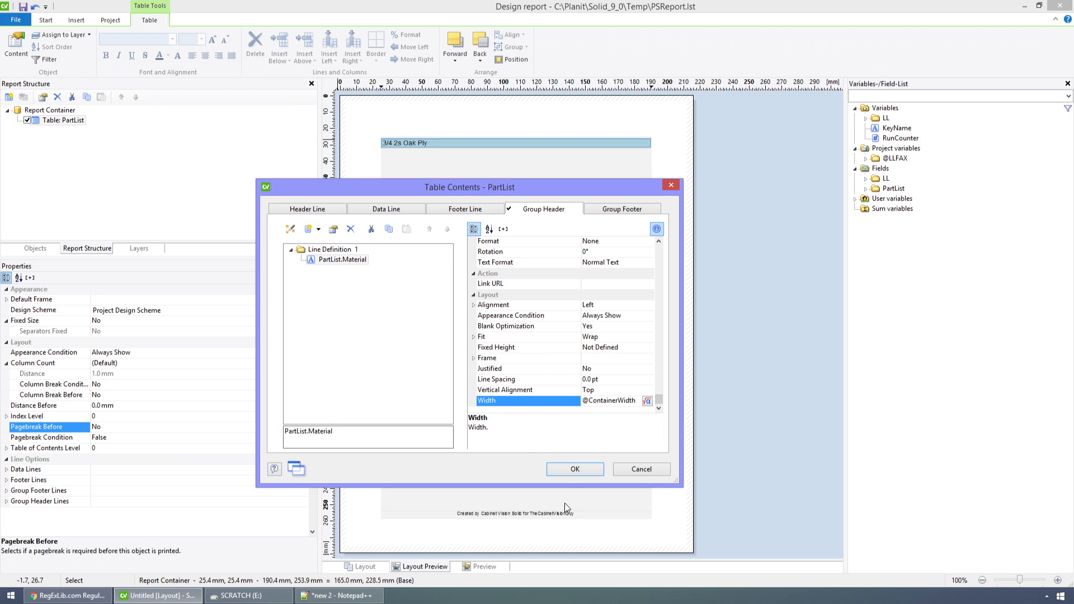
pyautogui.click(569, 471)
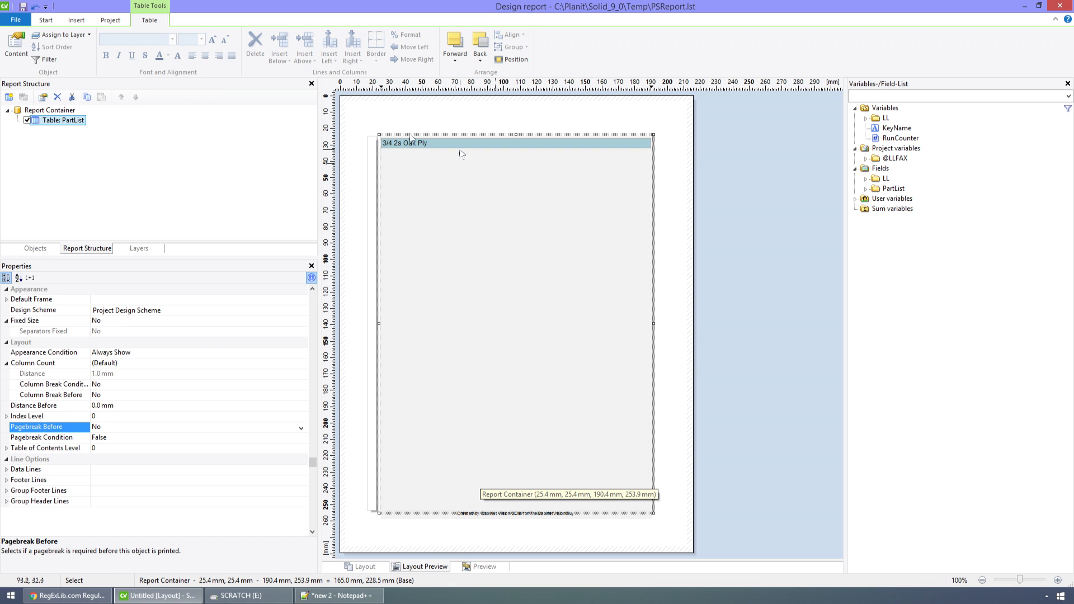
# Create a new user variable named EBLength in the project's user variables
pyautogui.click(112, 22)
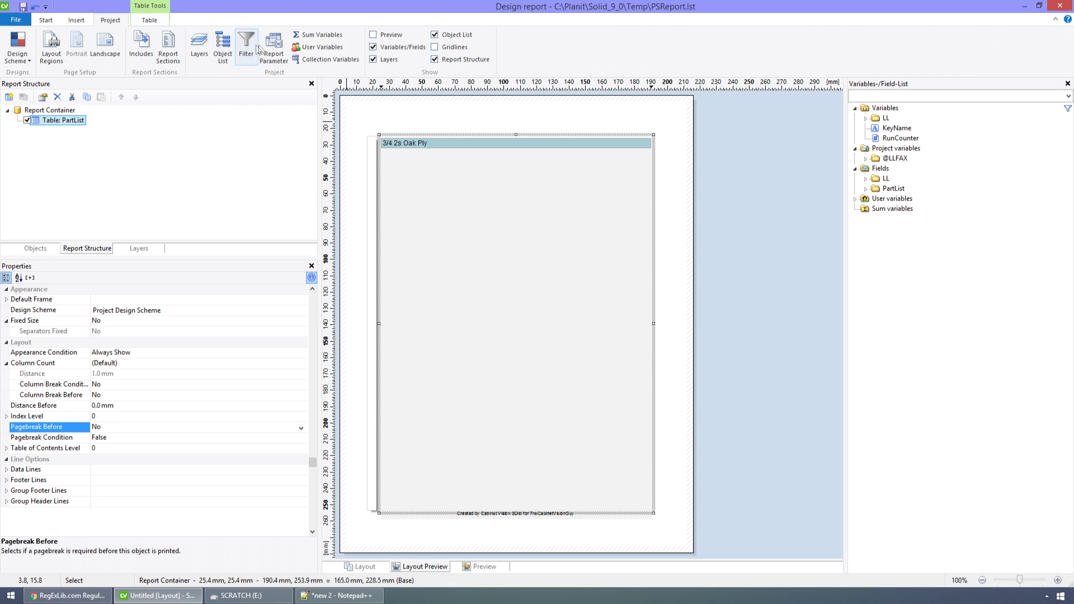
pyautogui.click(307, 47)
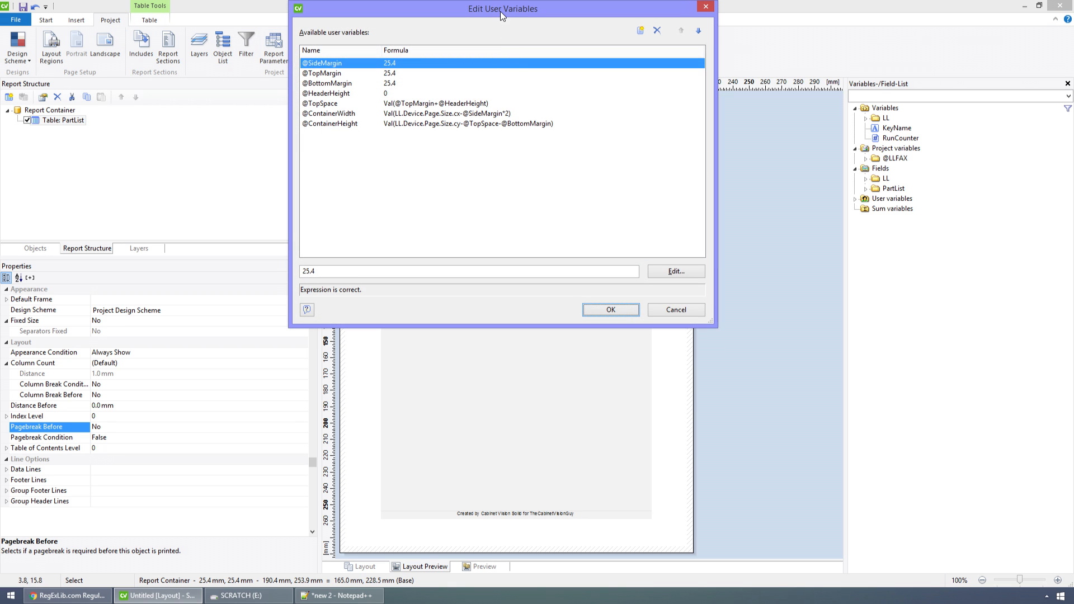
pyautogui.moveTo(501, 11); pyautogui.dragTo(485, 138)
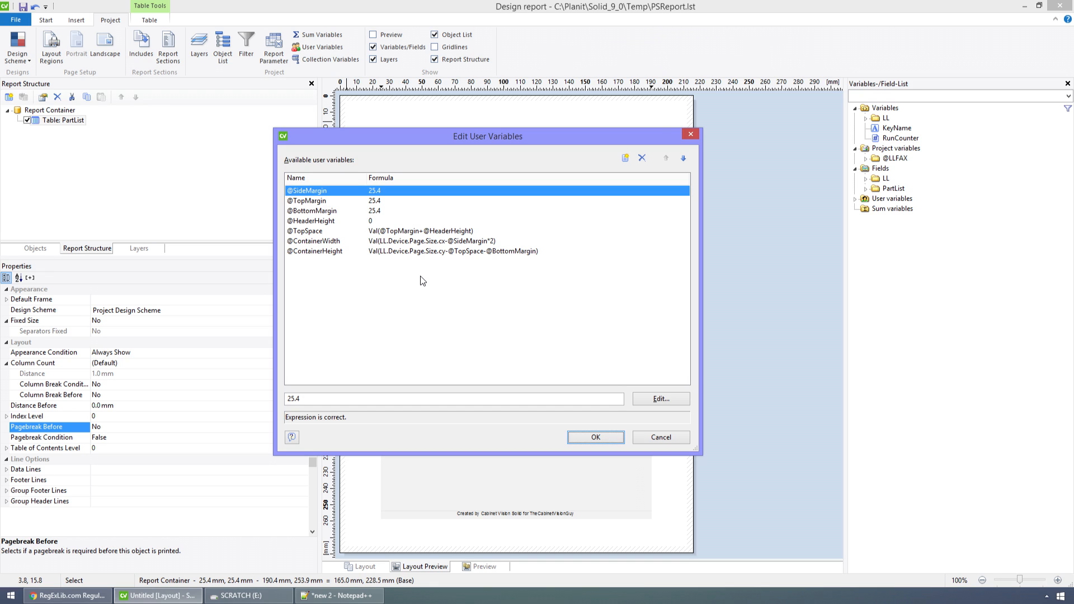
pyautogui.click(626, 157)
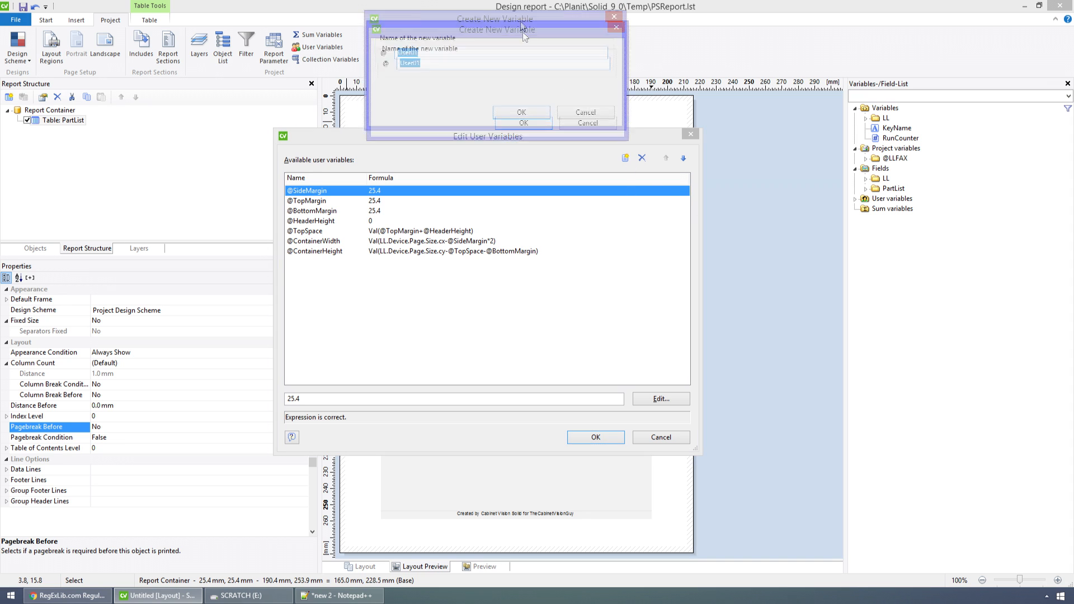
pyautogui.moveTo(518, 9); pyautogui.dragTo(573, 182)
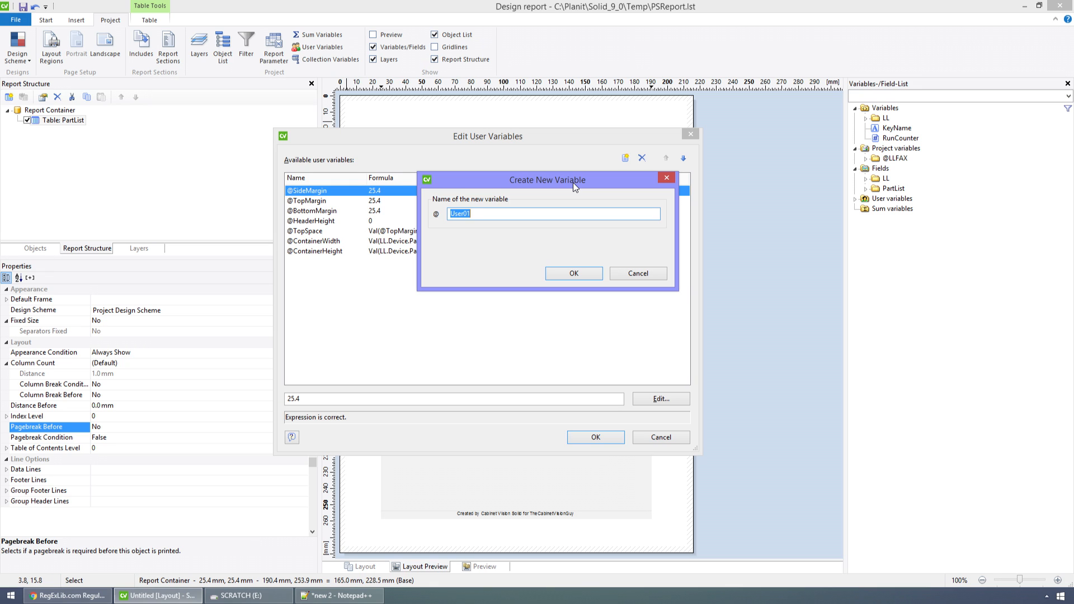
pyautogui.write('EBLength')
pyautogui.press('Return')
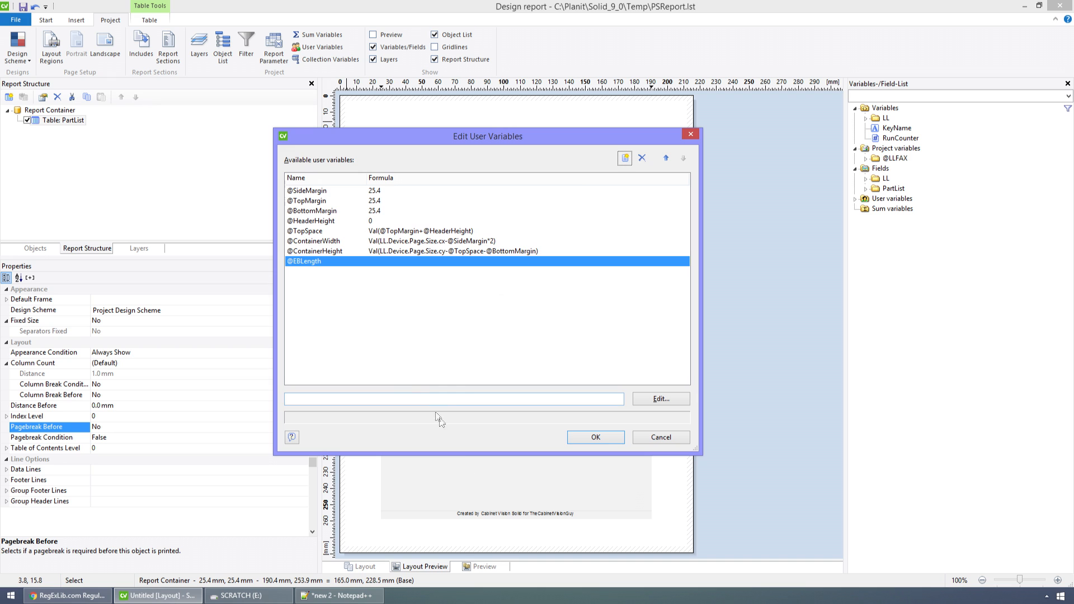
pyautogui.click(668, 399)
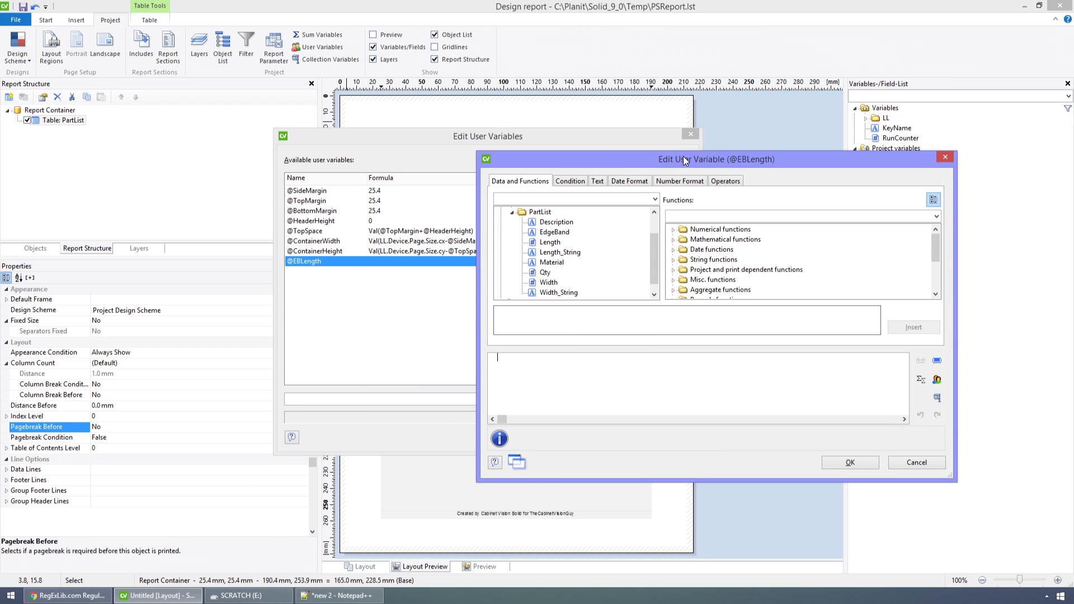
pyautogui.moveTo(683, 163); pyautogui.dragTo(588, 164)
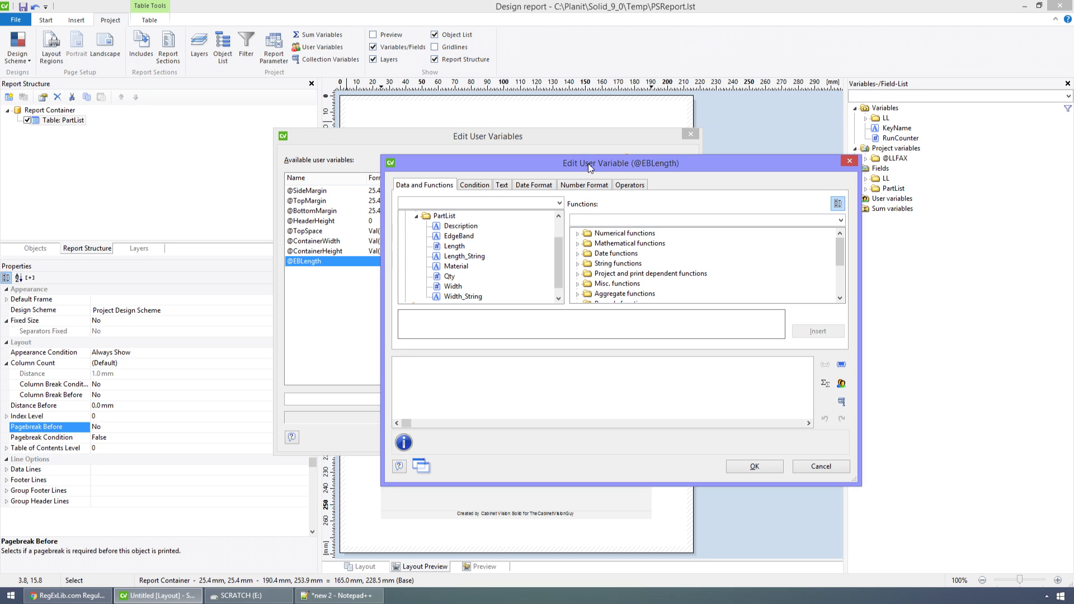
pyautogui.write('reg')
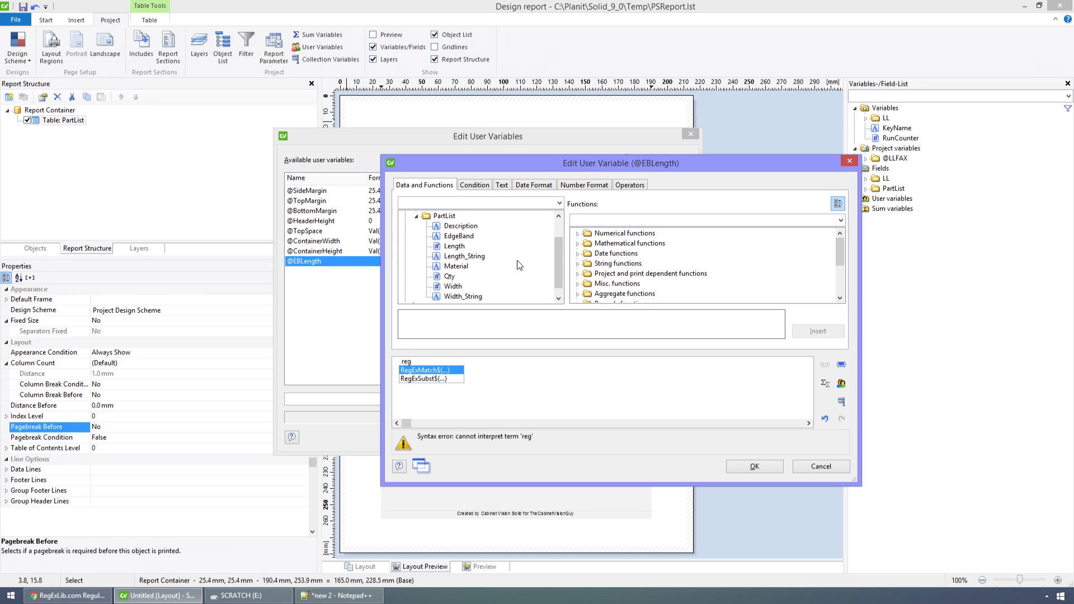
pyautogui.press('Return')
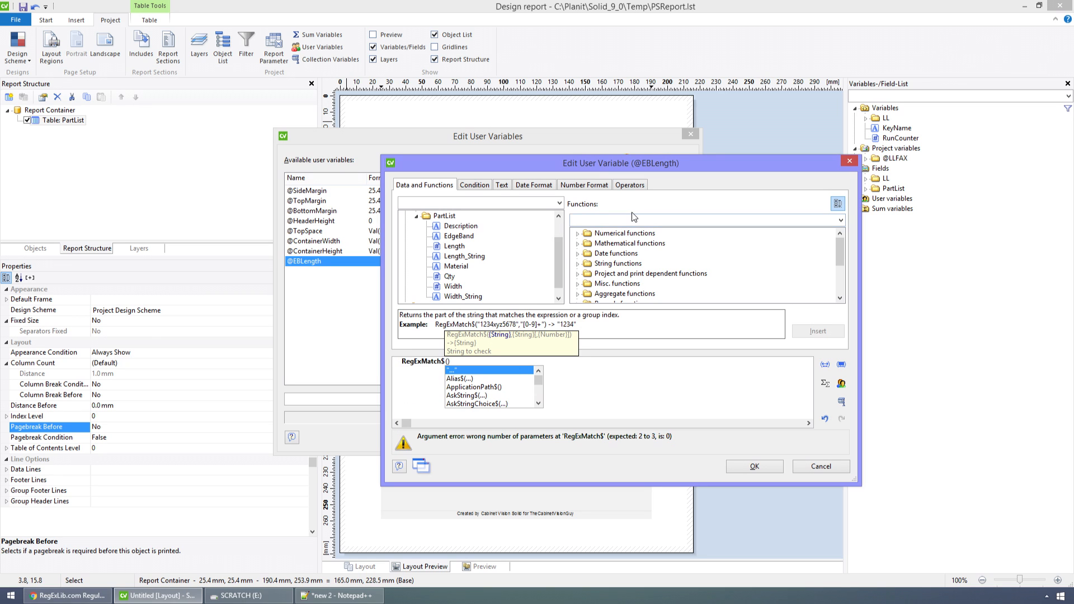
# Look up RegExMatch$ and RegExSubst$ among the string functions and read their descriptions and examples
pyautogui.scroll(-3, 610, 260)
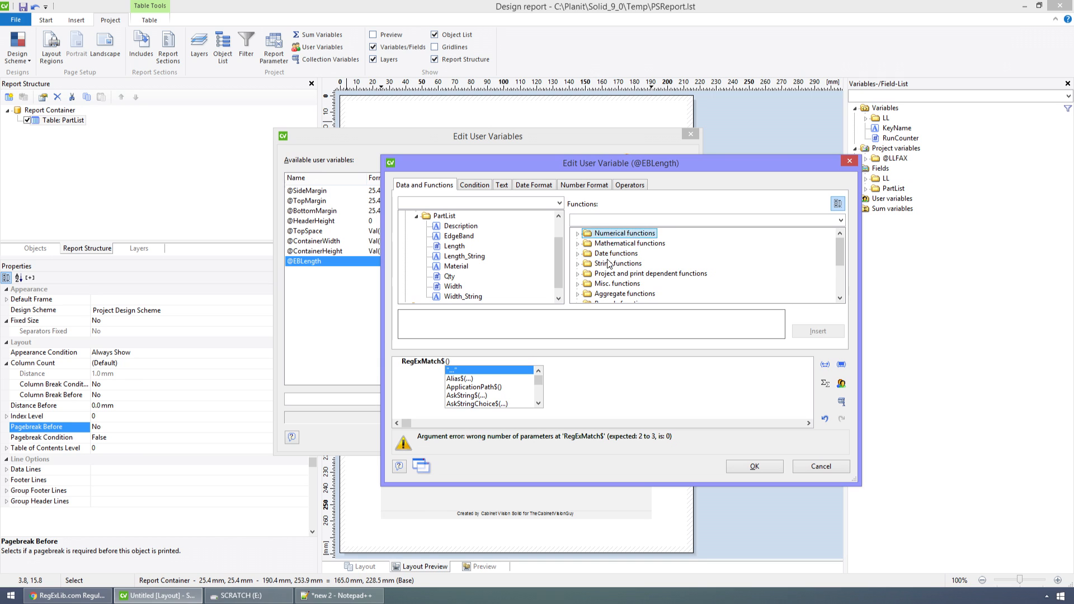
pyautogui.scroll(5, 609, 263)
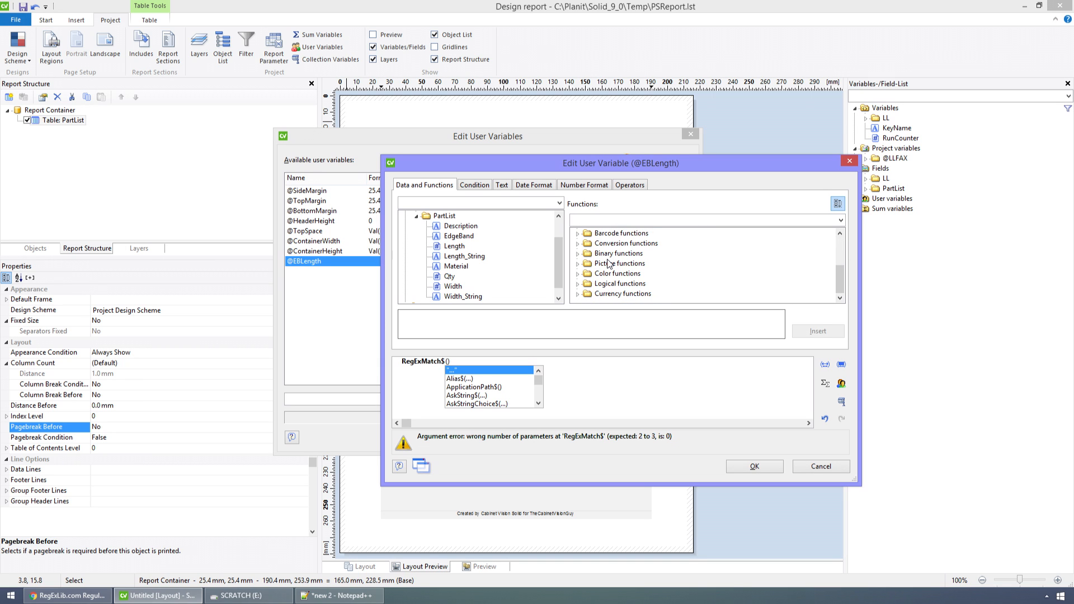
pyautogui.scroll(-2, 609, 263)
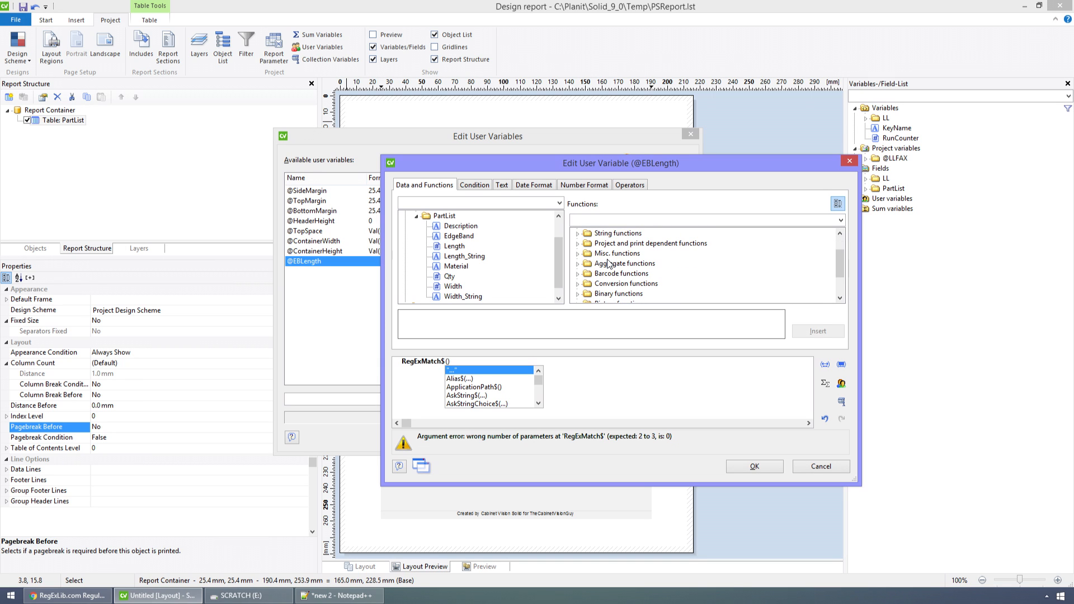
pyautogui.click(578, 233)
pyautogui.scroll(-10, 616, 263)
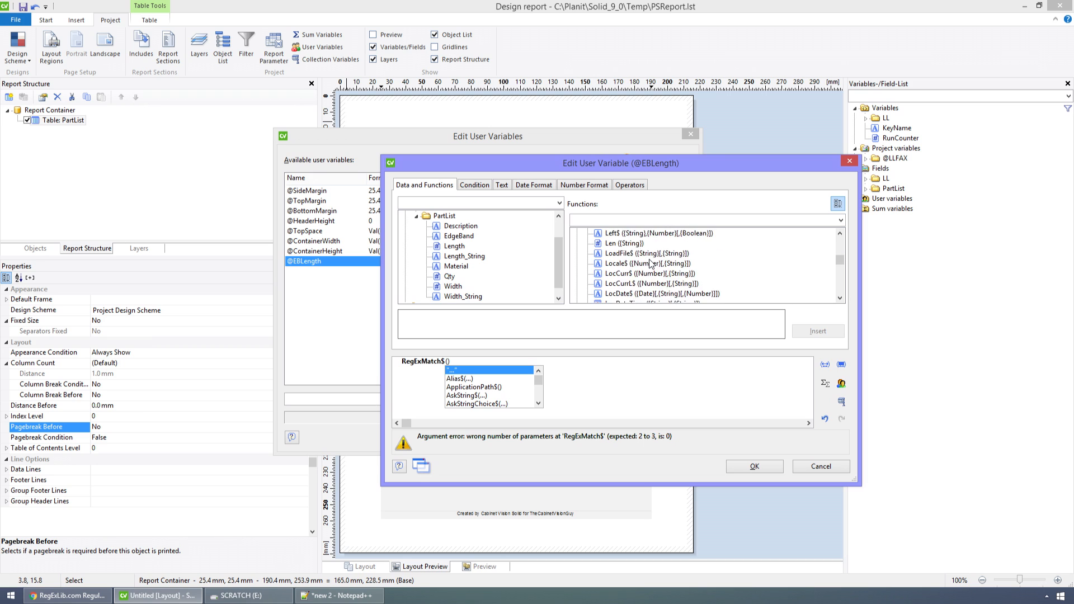
pyautogui.scroll(-3, 651, 263)
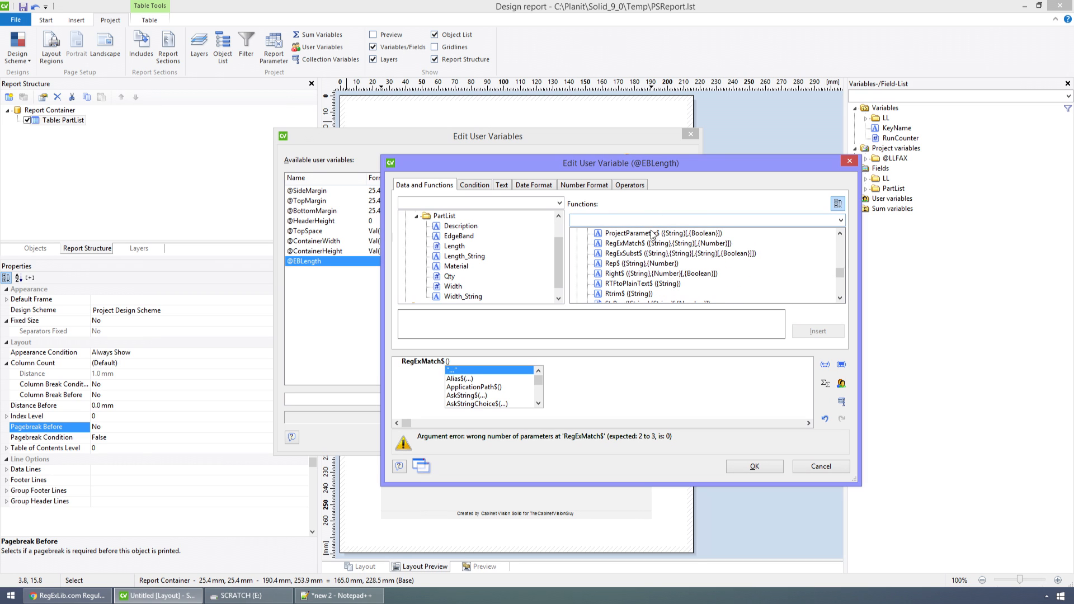
pyautogui.click(641, 244)
pyautogui.click(639, 254)
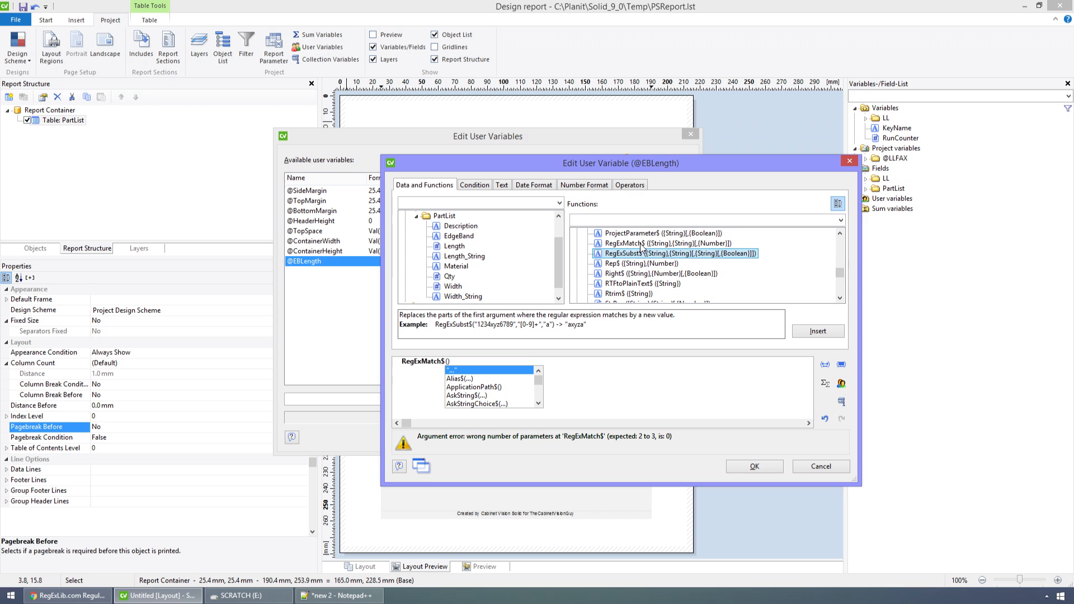
pyautogui.click(641, 245)
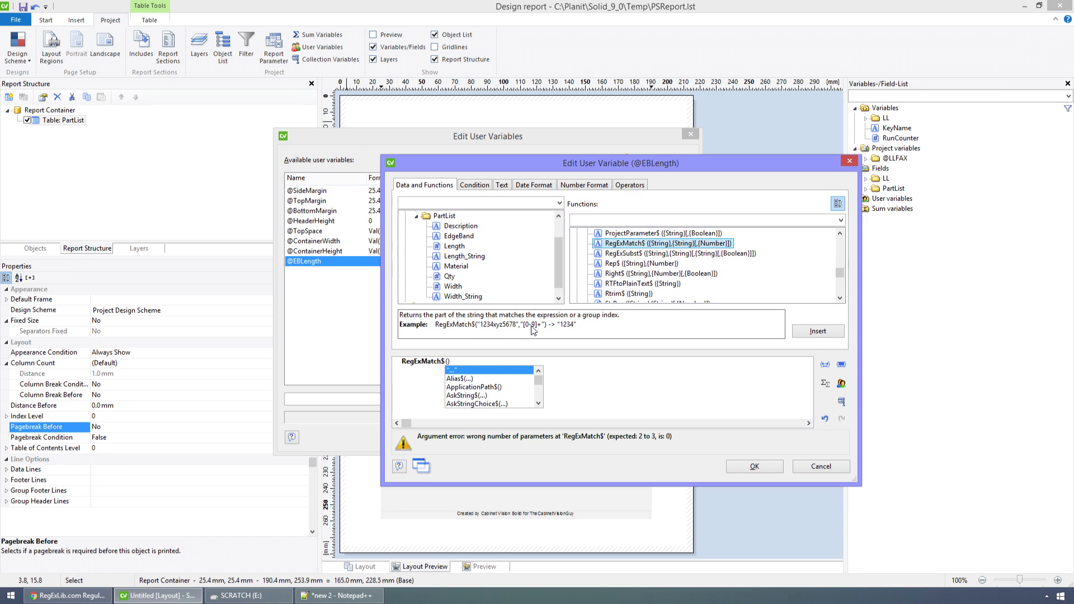
# Enter PartList.EdgeBand as the string to check in the RegExMatch$ function
pyautogui.click(449, 363)
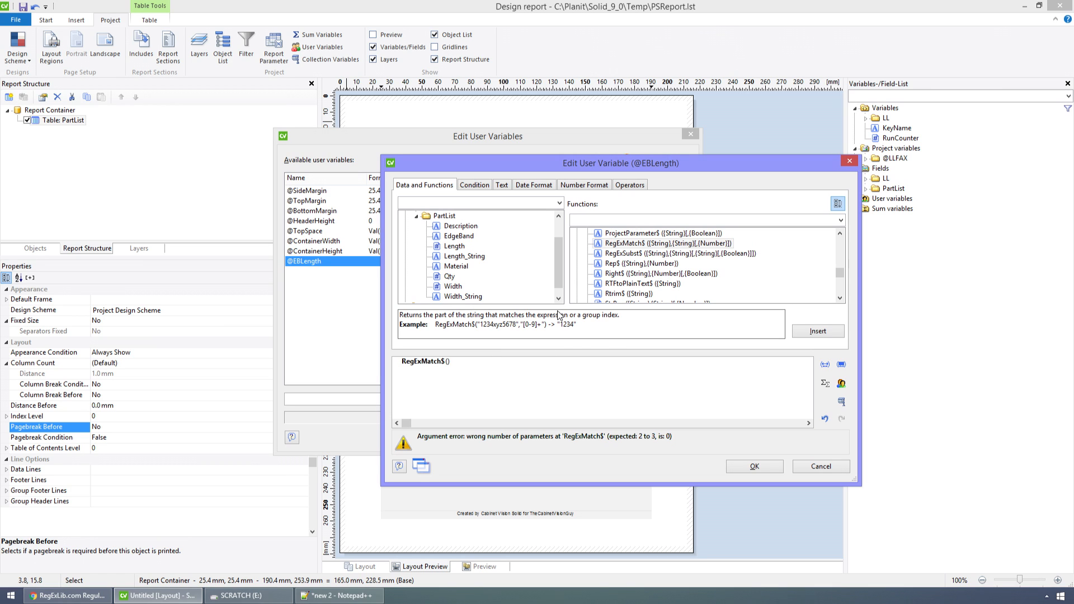
pyautogui.write('partli')
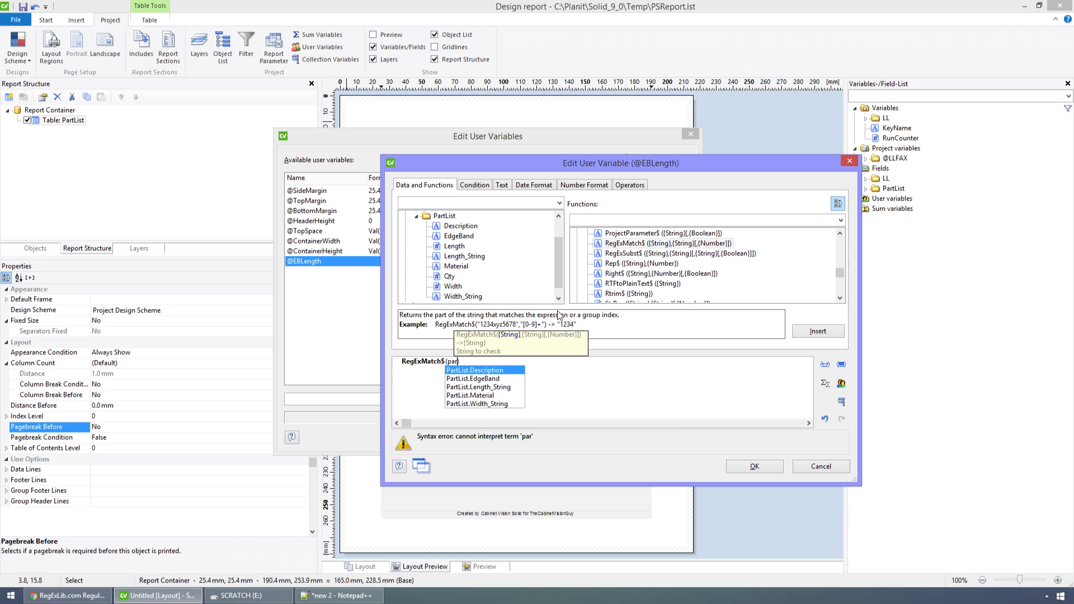
pyautogui.write('st.e')
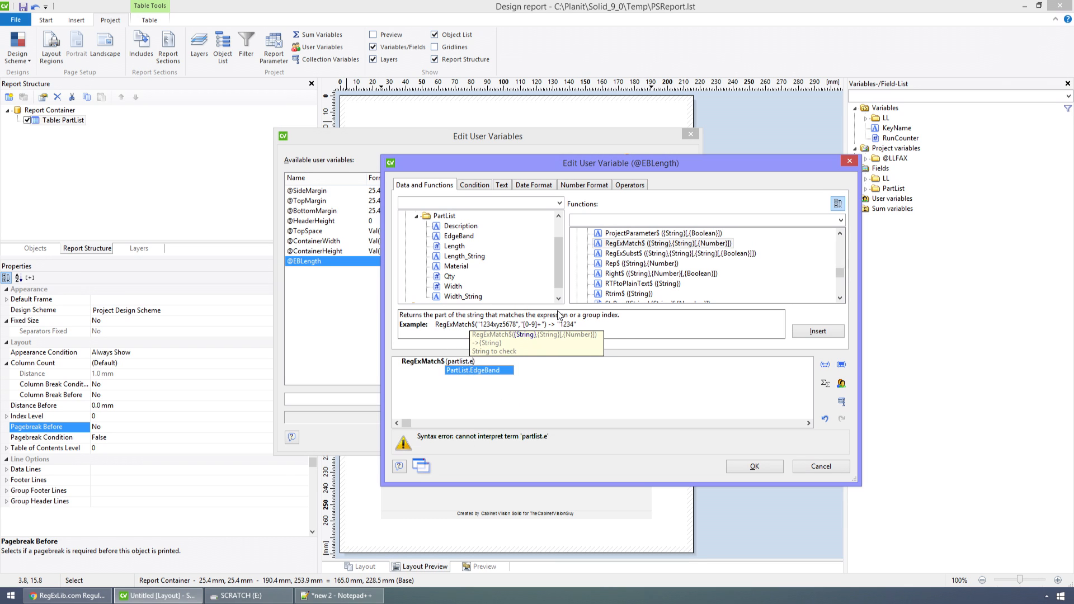
pyautogui.press('Return')
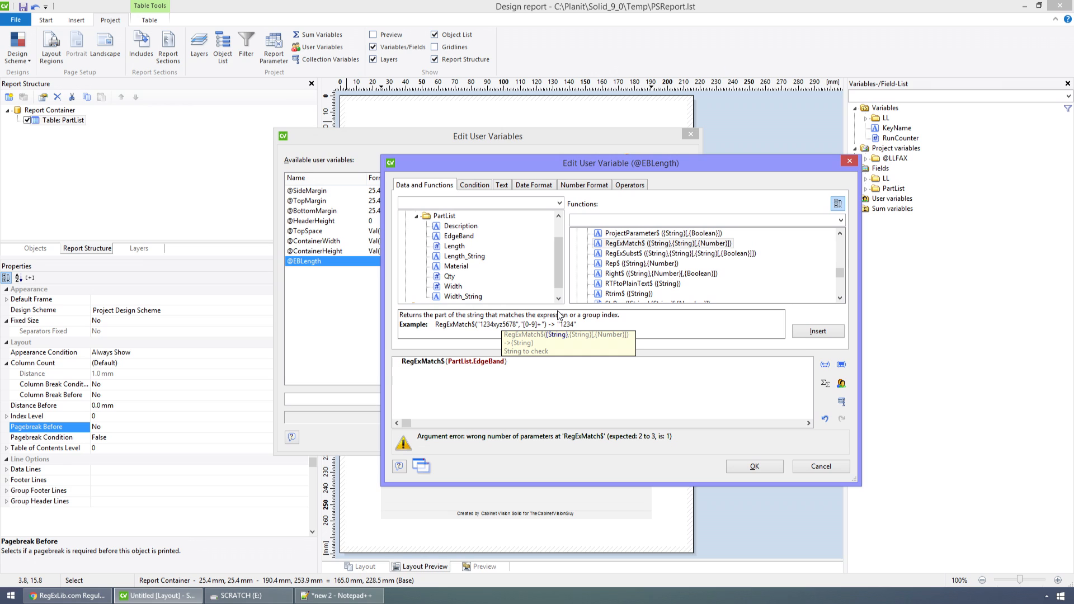
# Add the quoted regular expression pattern \d[wW].? as the second argument of RegExMatch$
pyautogui.write(",'")
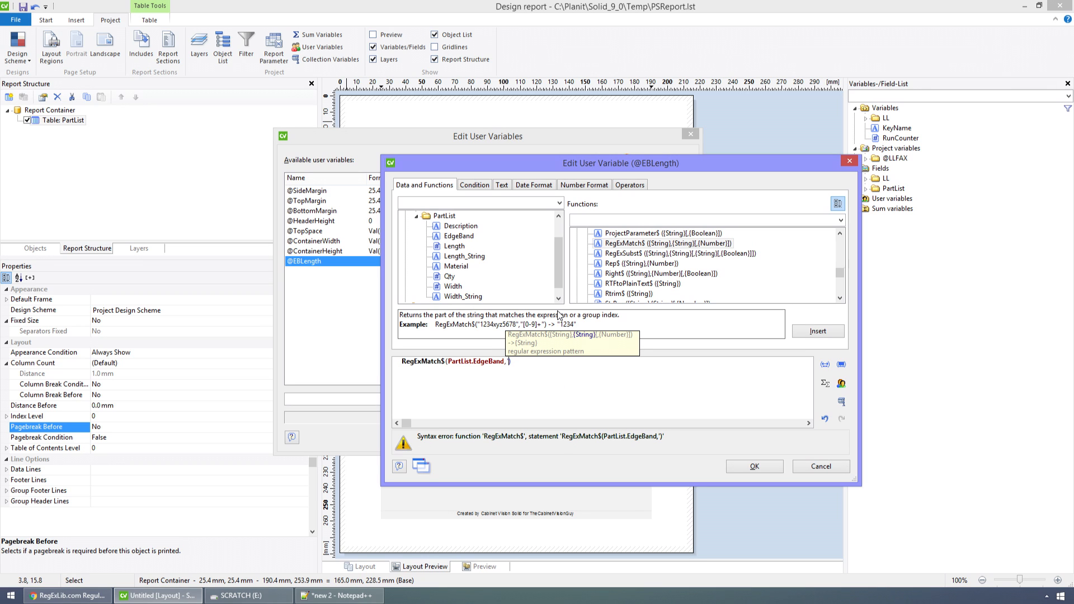
pyautogui.write('\\d')
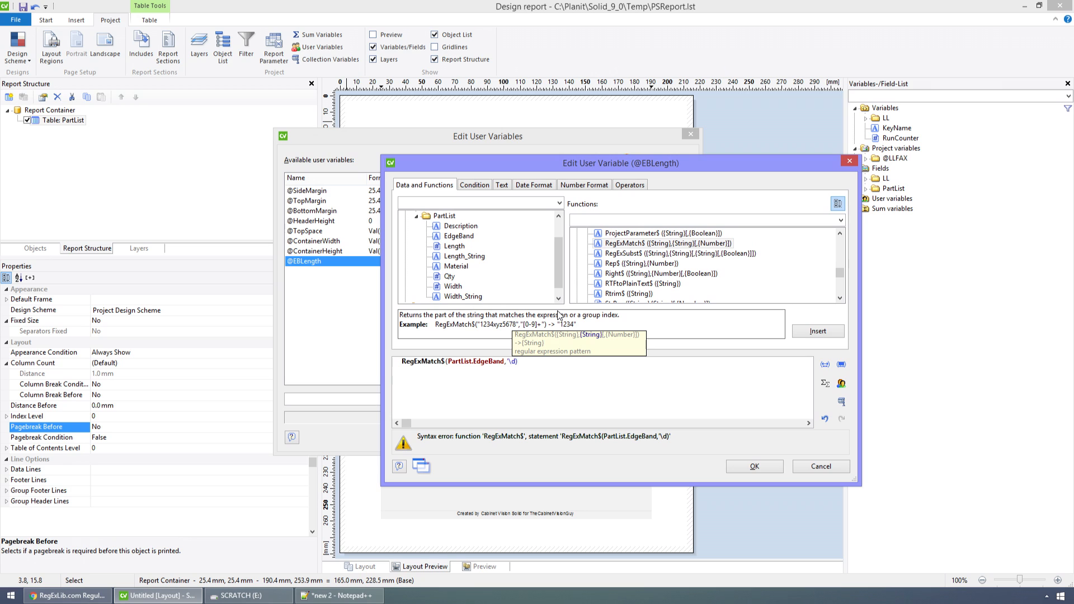
pyautogui.write('[')
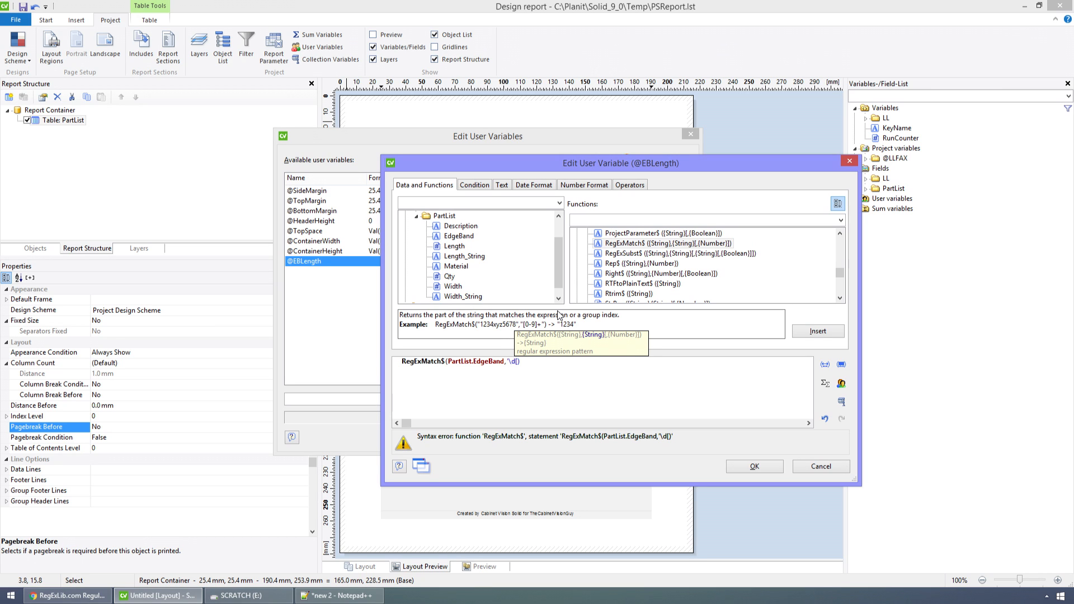
pyautogui.write('wW]')
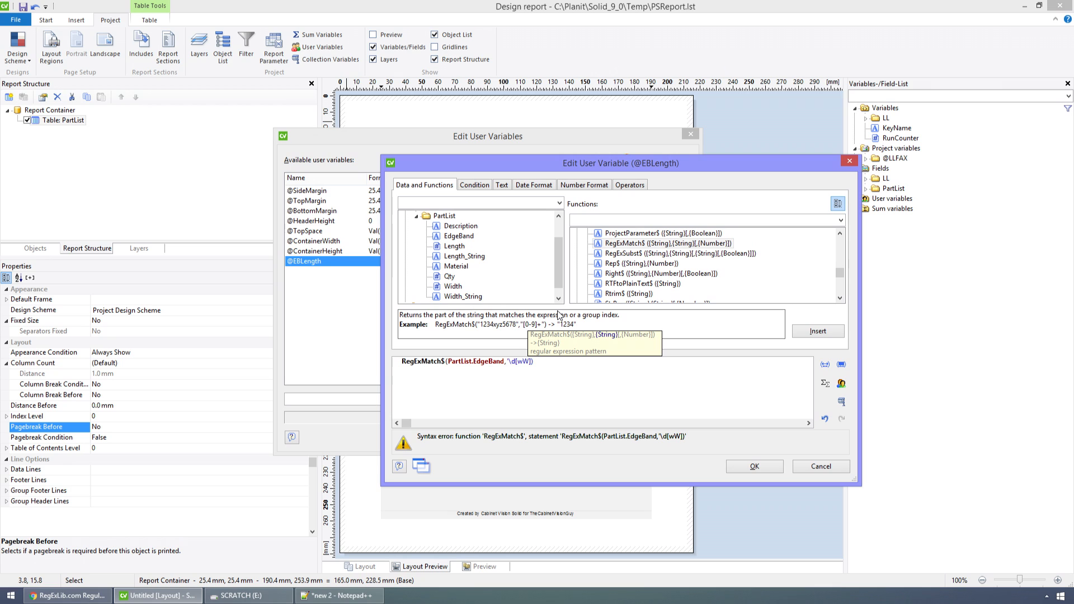
pyautogui.write(".?'")
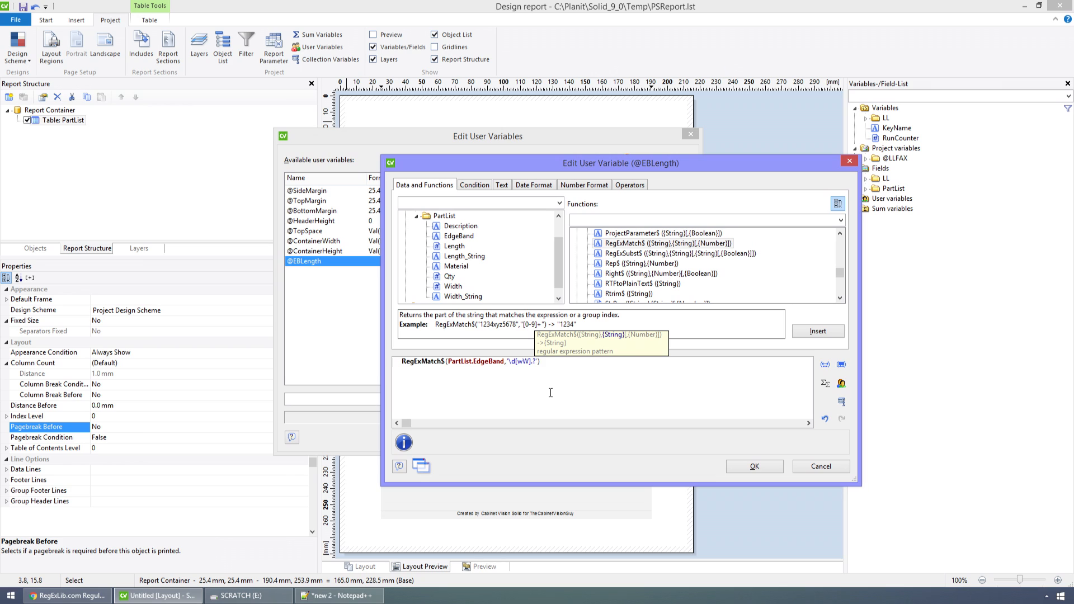
# Change the letter set in the RegExMatch$ pattern to [lL]
pyautogui.click(530, 362)
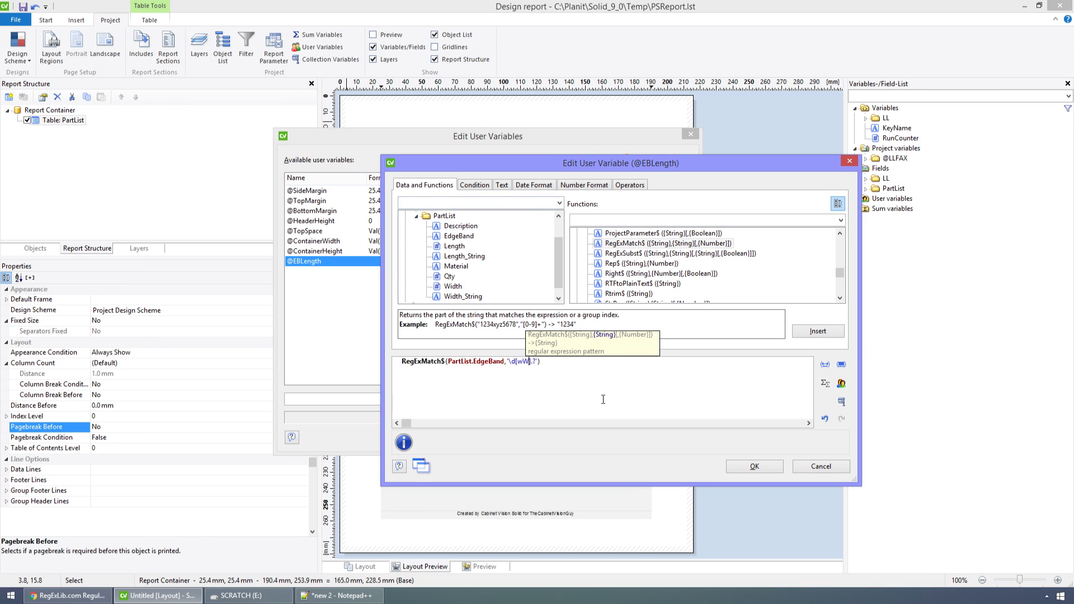
pyautogui.press('BackSpace')
pyautogui.press('BackSpace')
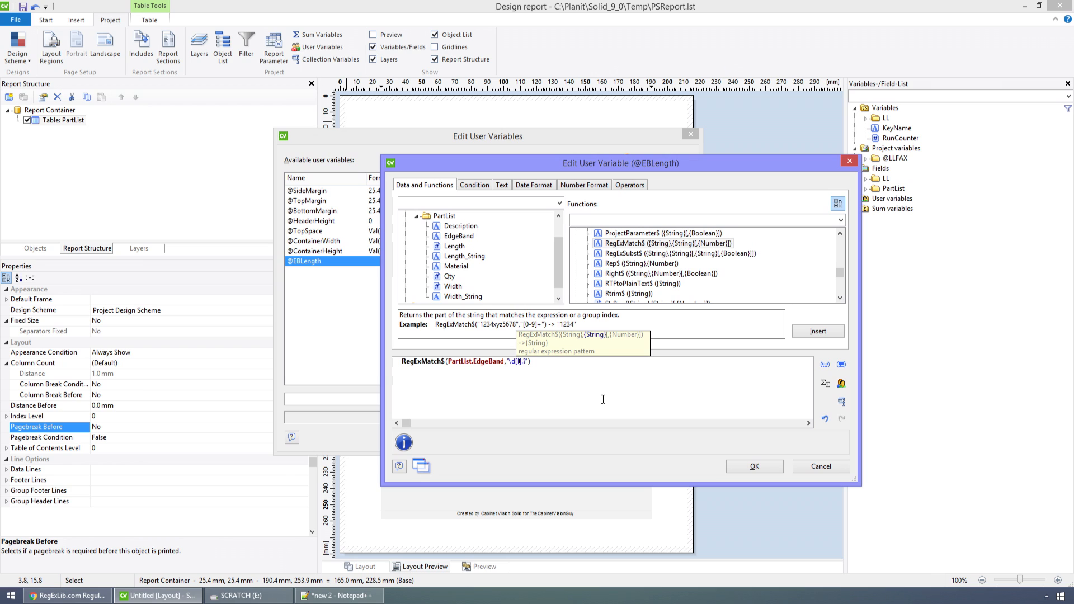
pyautogui.write('lL')
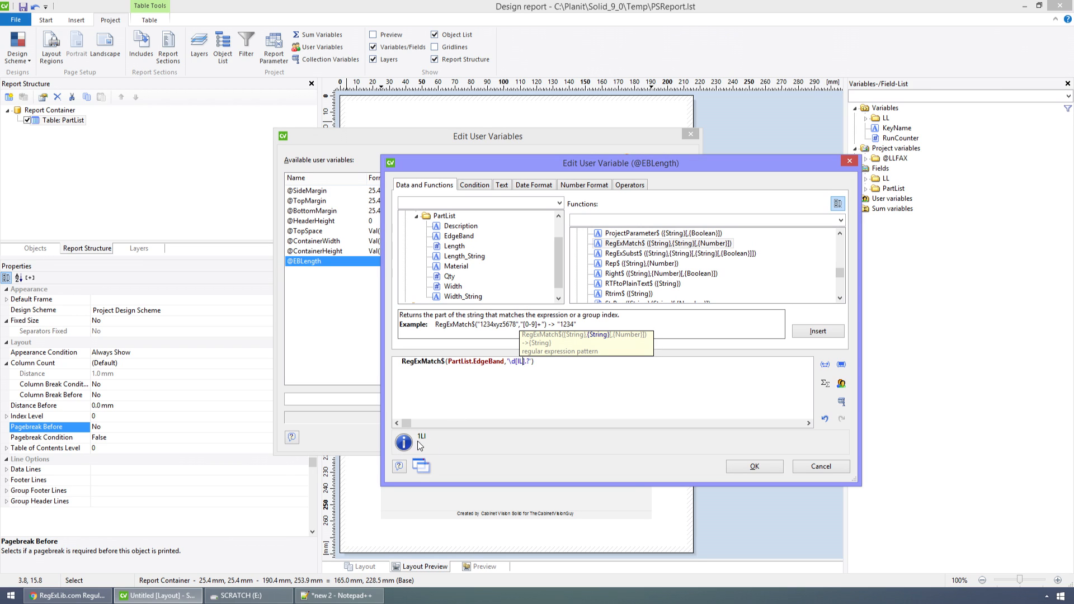
pyautogui.click(512, 362)
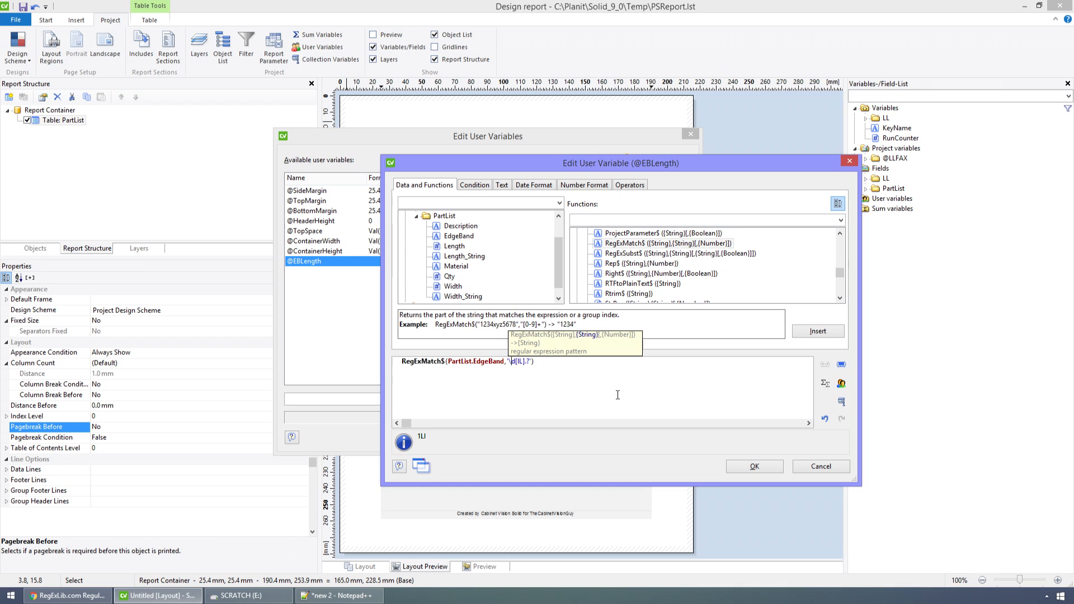
pyautogui.hotkey('shift', 'Right')
pyautogui.hotkey('shift', 'Right')
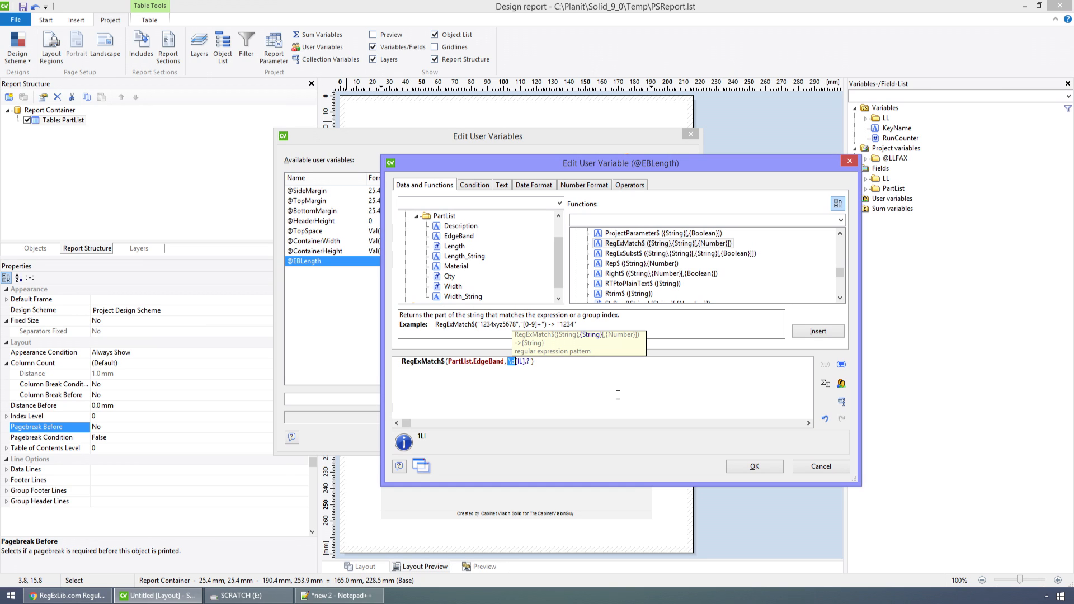
pyautogui.press('Right')
pyautogui.hotkey('shift', 'Right')
pyautogui.hotkey('shift', 'Right')
pyautogui.hotkey('shift', 'Right')
pyautogui.hotkey('shift', 'Right')
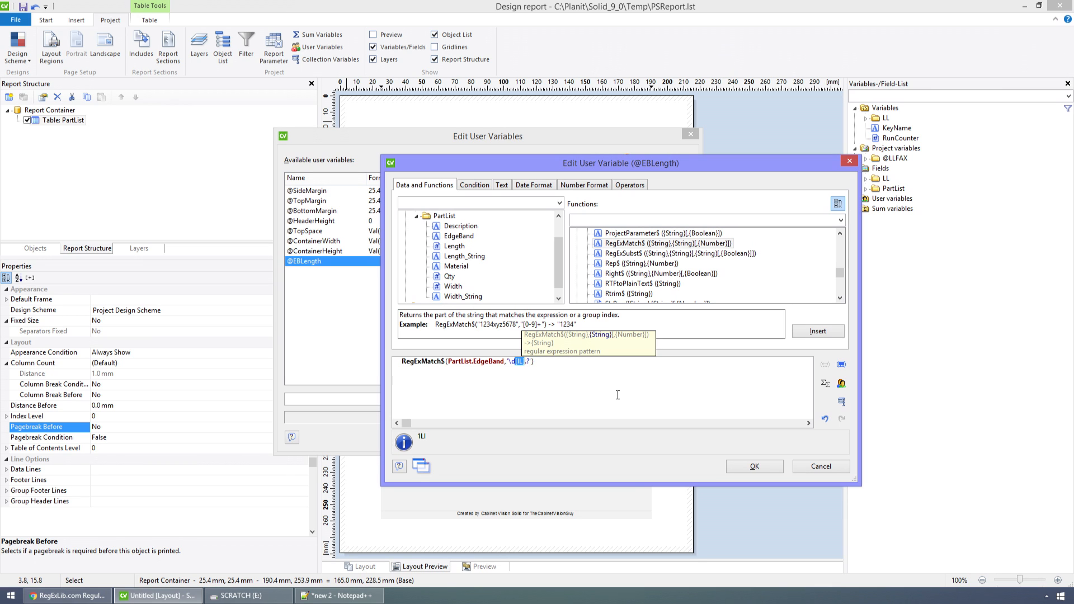
# Try a single letter l and L in place of the [lL] set in the pattern, and restore the set
pyautogui.write('l')
pyautogui.press('BackSpace')
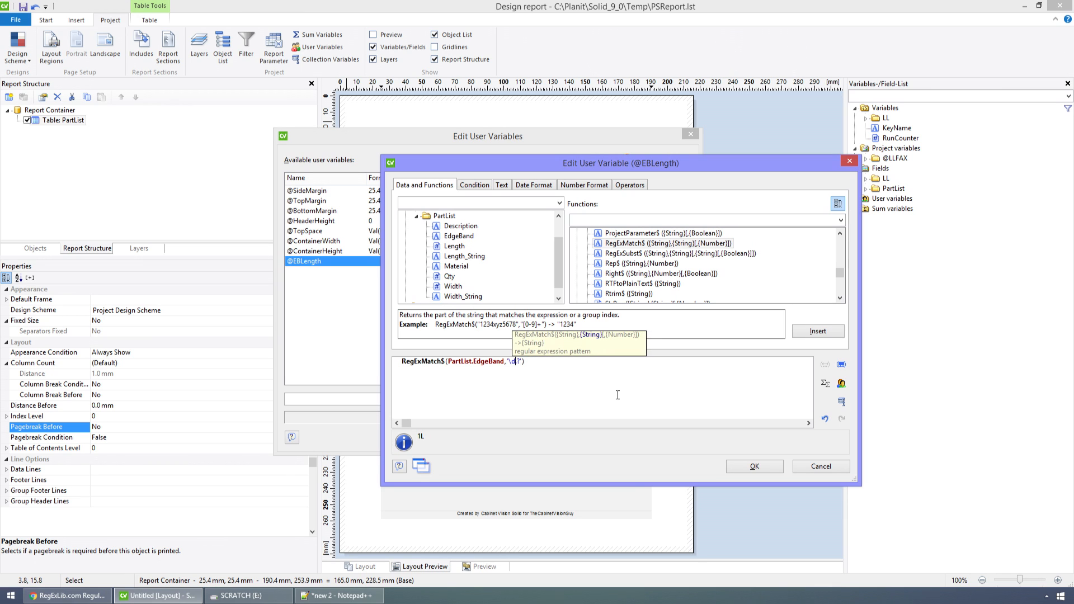
pyautogui.write('L')
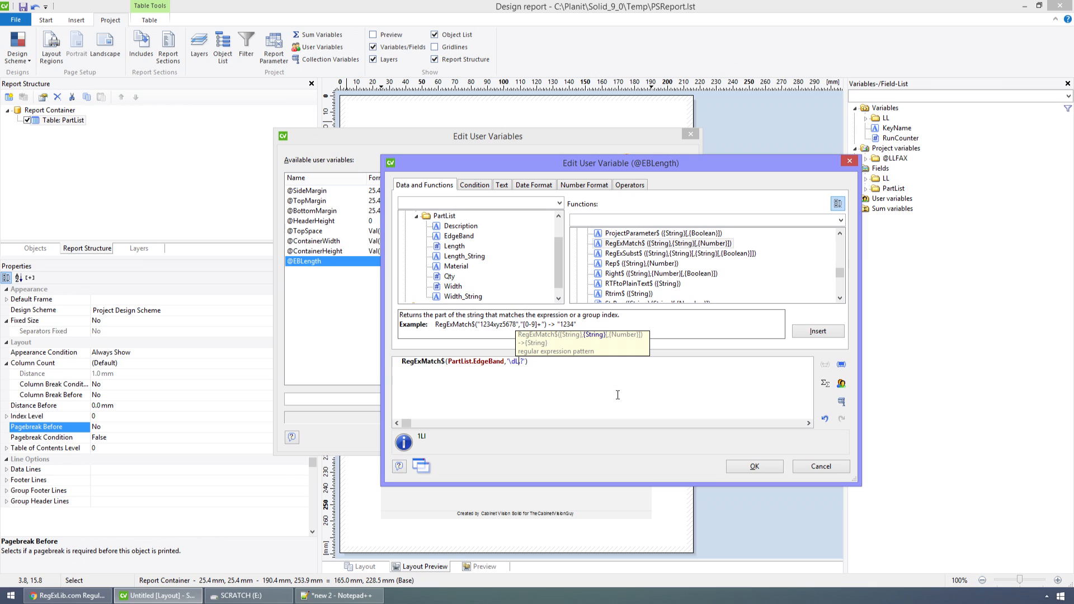
pyautogui.press('BackSpace')
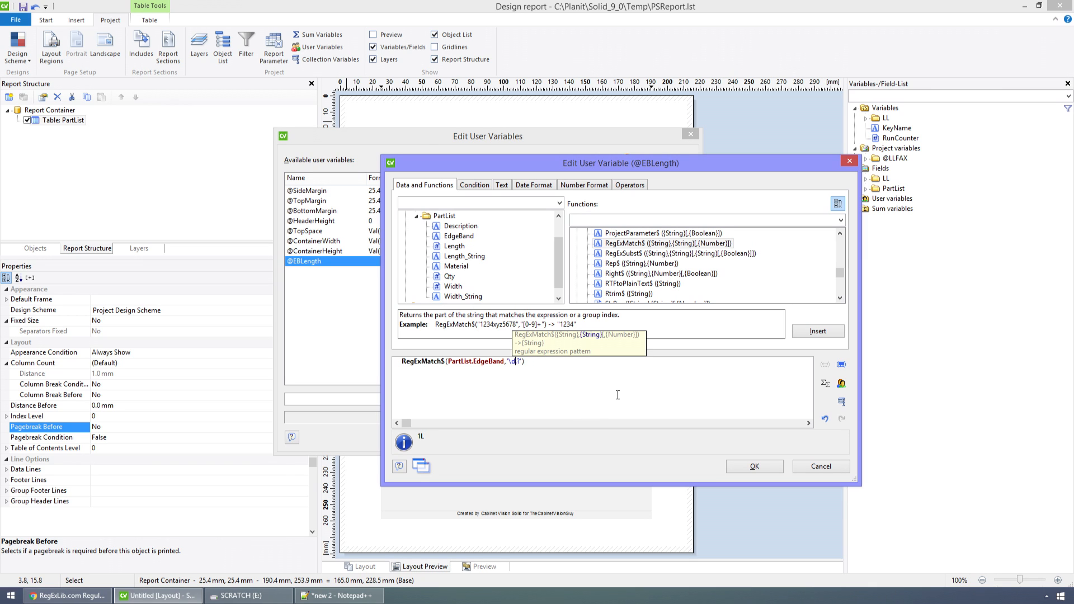
pyautogui.write('[IL]')
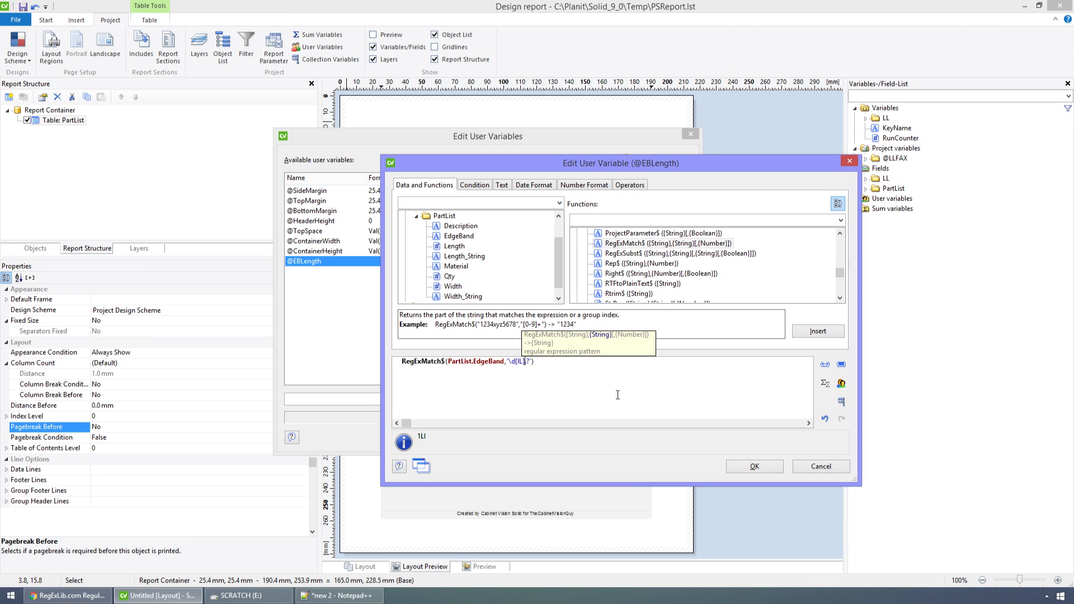
pyautogui.hotkey('shift', 'Left')
pyautogui.hotkey('shift', 'Left')
pyautogui.hotkey('shift', 'Left')
pyautogui.hotkey('shift', 'Left')
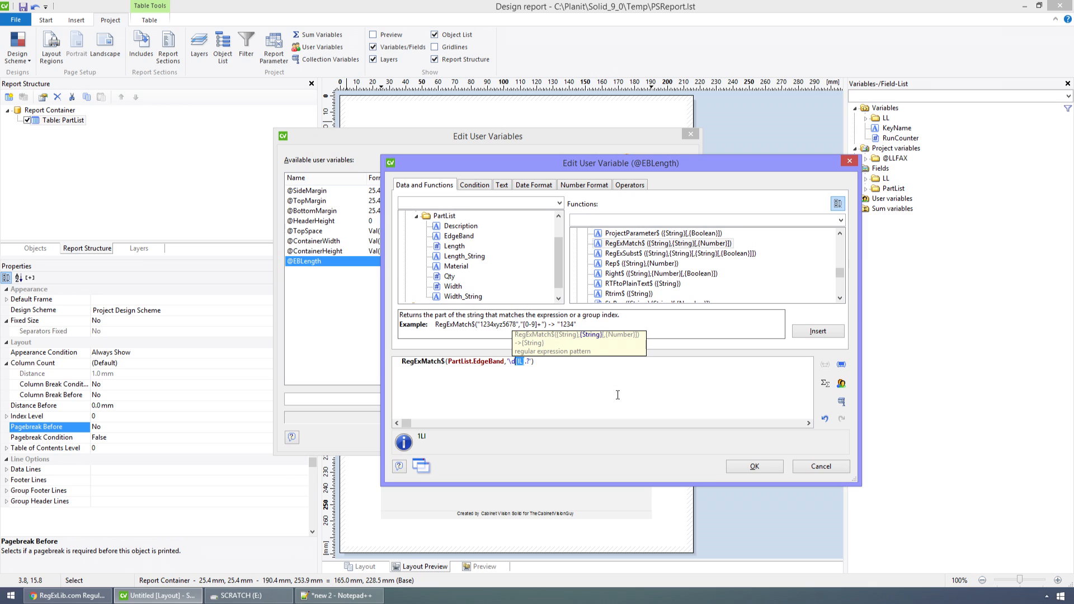
pyautogui.press('Right')
pyautogui.press('Delete')
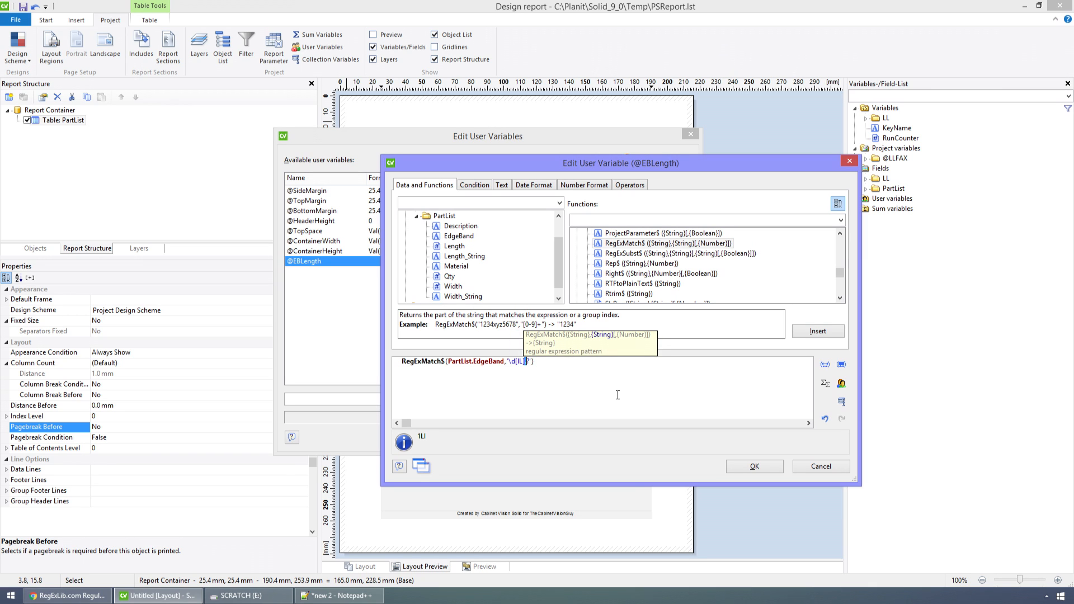
pyautogui.hotkey('shift', 'Right')
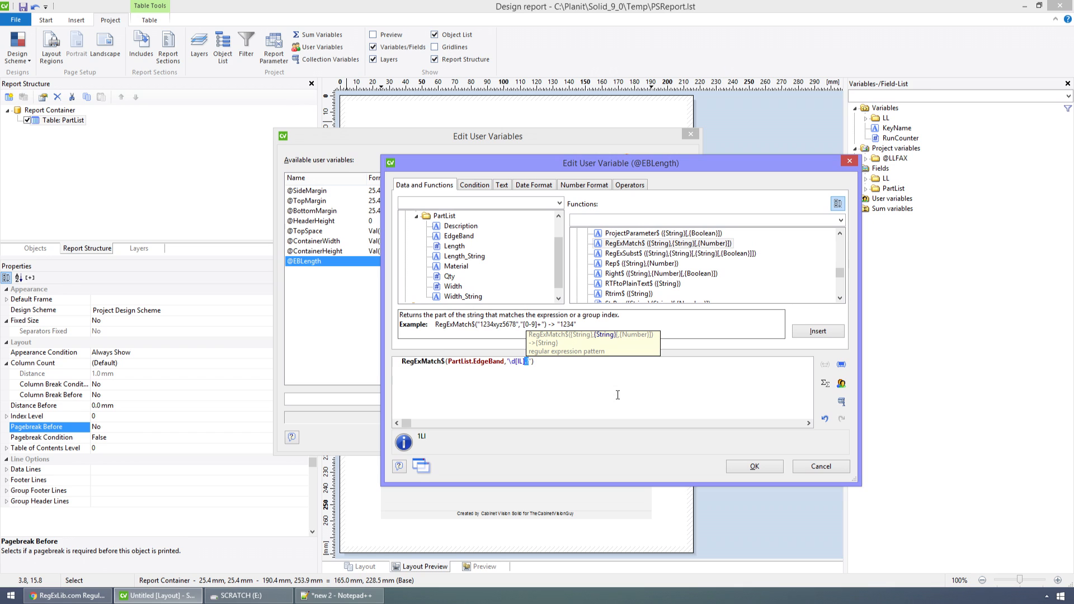
pyautogui.click(754, 467)
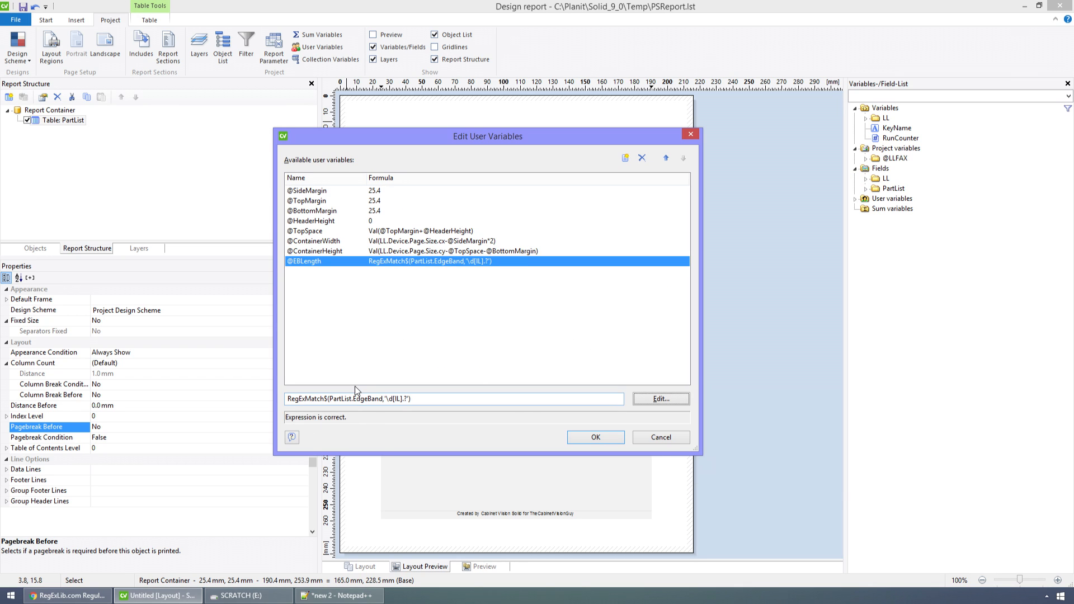
# Create a new user variable named EBWidth
pyautogui.click(626, 158)
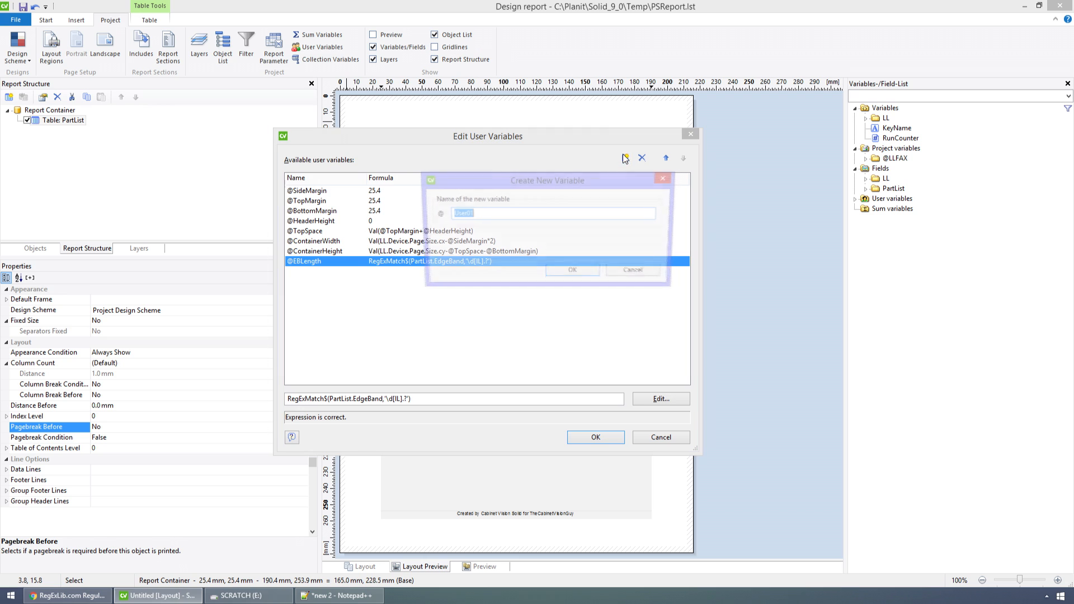
pyautogui.write('EBWidth')
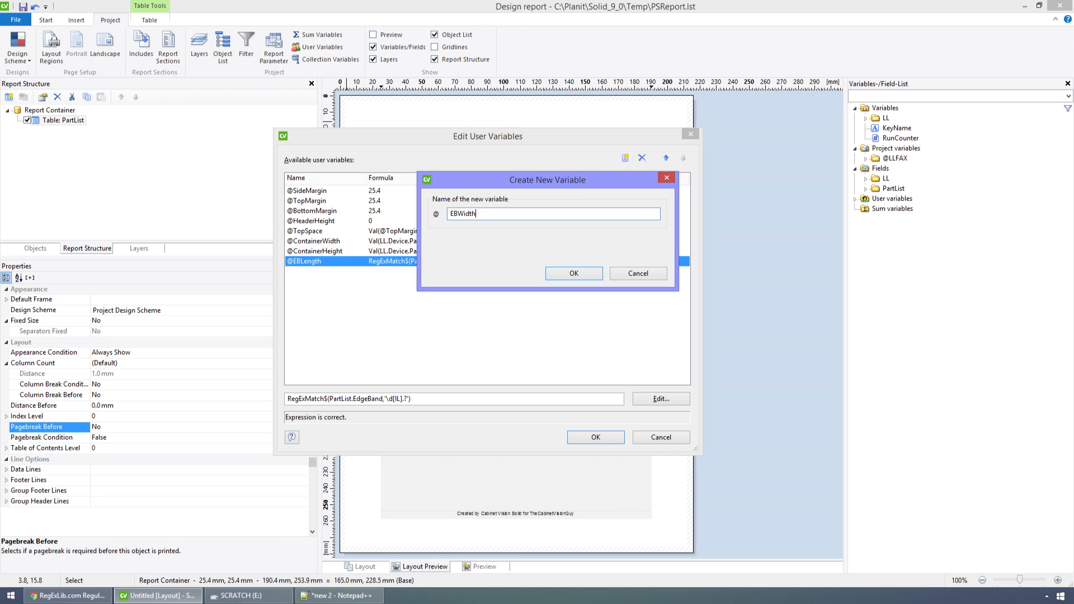
pyautogui.press('Return')
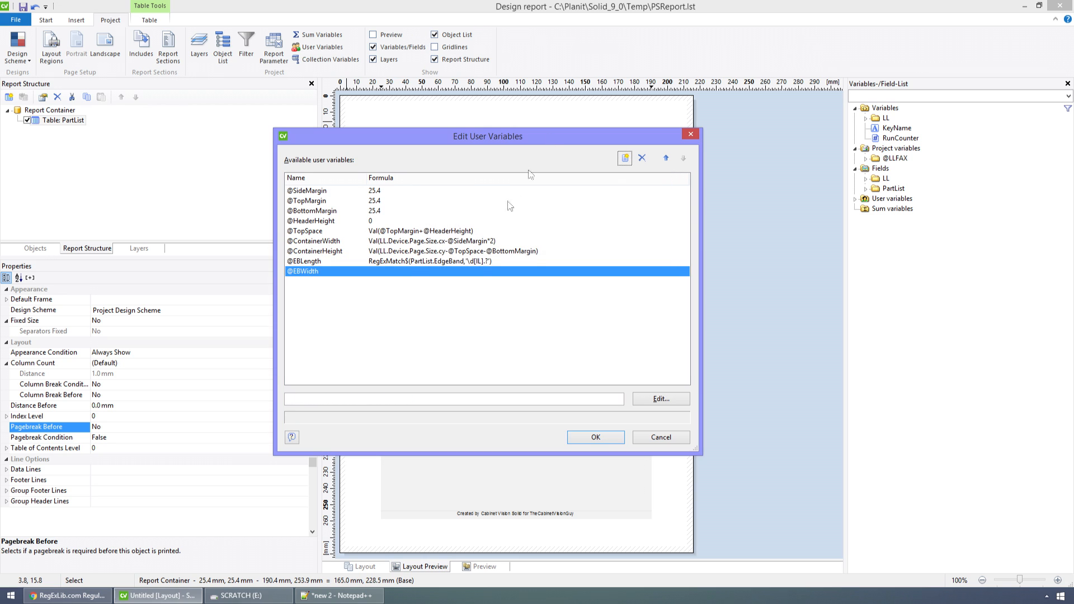
pyautogui.click(414, 261)
pyautogui.moveTo(414, 399); pyautogui.dragTo(285, 399)
pyautogui.hotkey('ctrl', 'c')
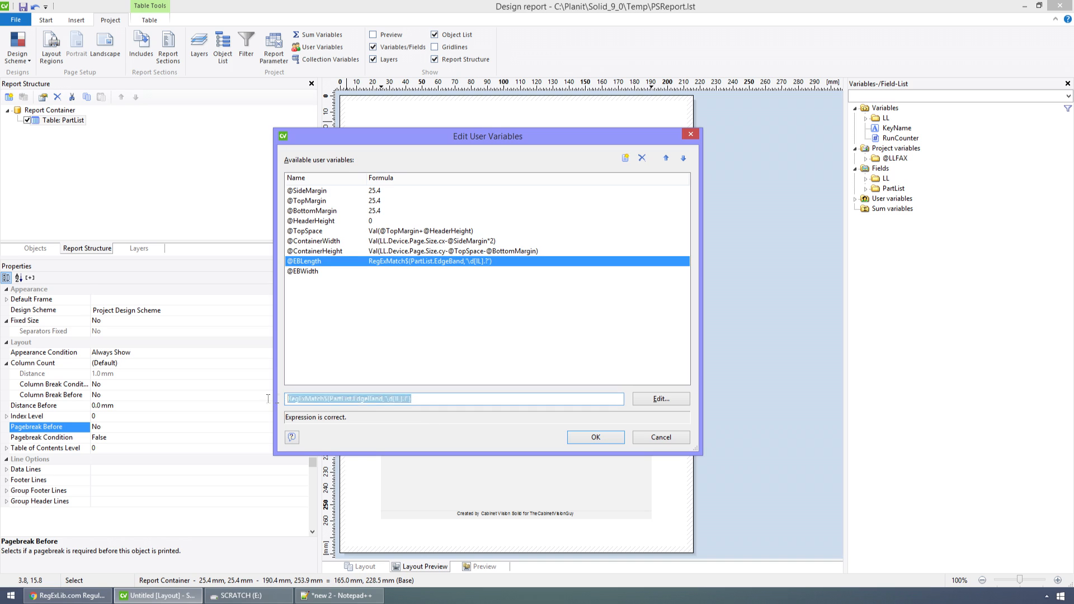
pyautogui.click(314, 271)
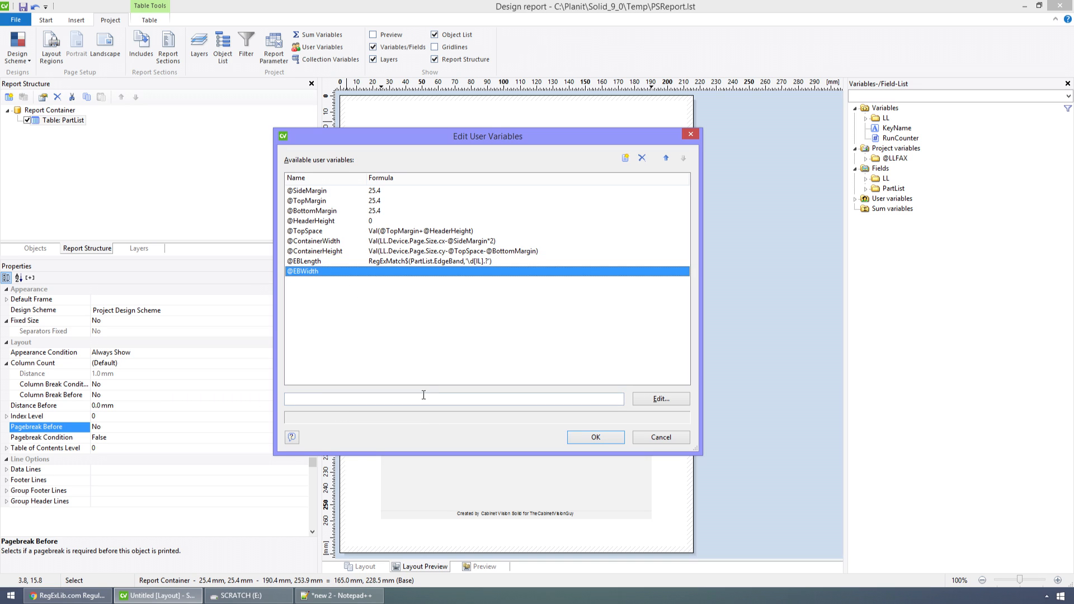
pyautogui.hotkey('ctrl', 'v')
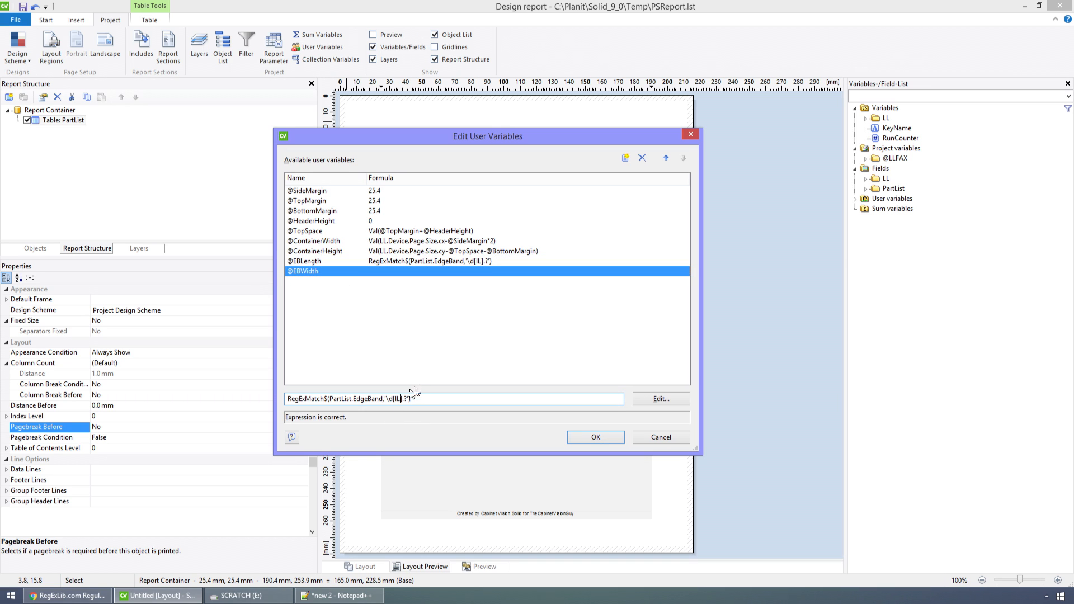
pyautogui.press('BackSpace')
pyautogui.press('BackSpace')
pyautogui.write('wW')
pyautogui.click(321, 272)
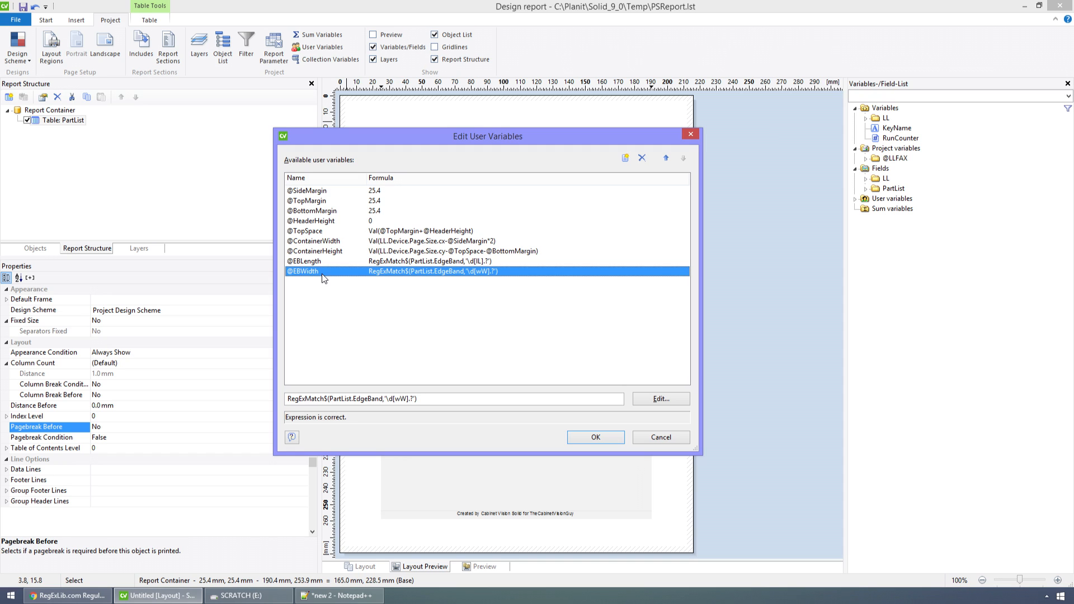
# Create a new user variable named EBLengthString
pyautogui.click(625, 158)
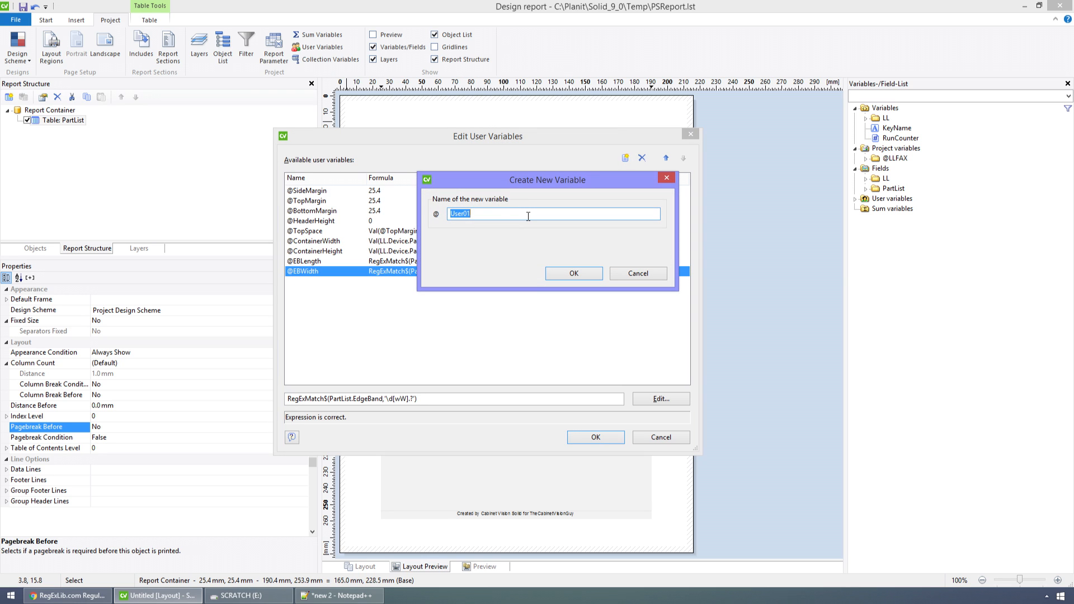
pyautogui.write('EBLengthString')
pyautogui.press('BackSpace')
pyautogui.press('BackSpace')
pyautogui.press('BackSpace')
pyautogui.press('BackSpace')
pyautogui.press('BackSpace')
pyautogui.press('BackSpace')
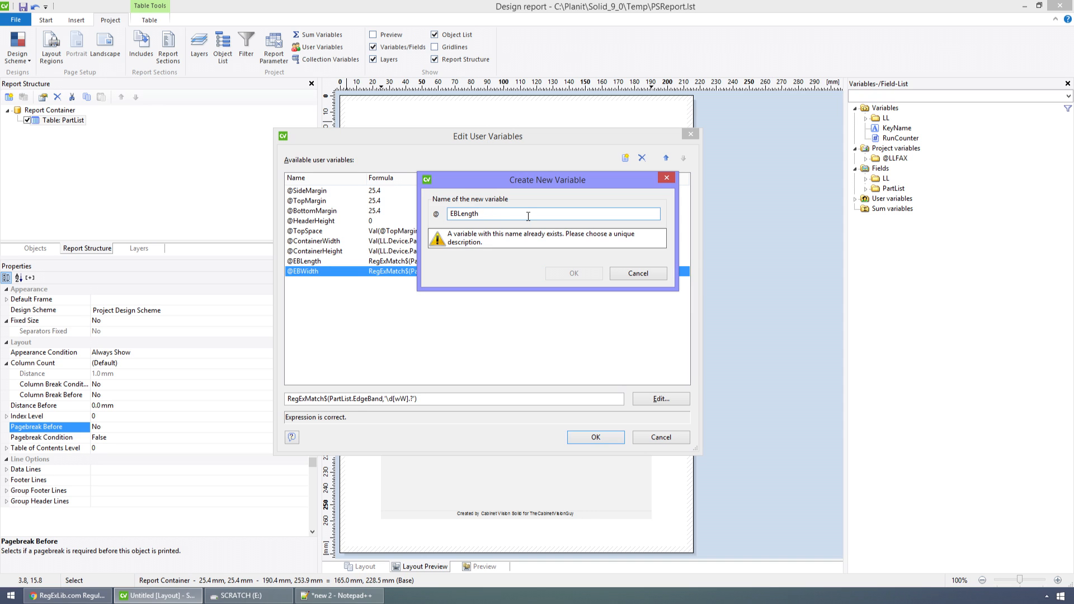
pyautogui.write('String')
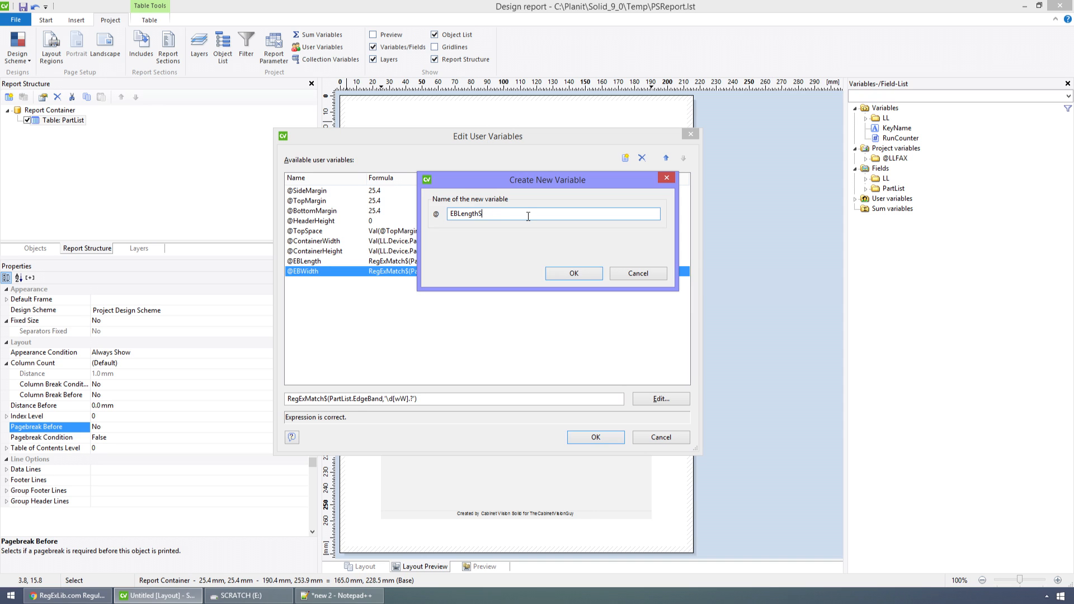
pyautogui.click(566, 274)
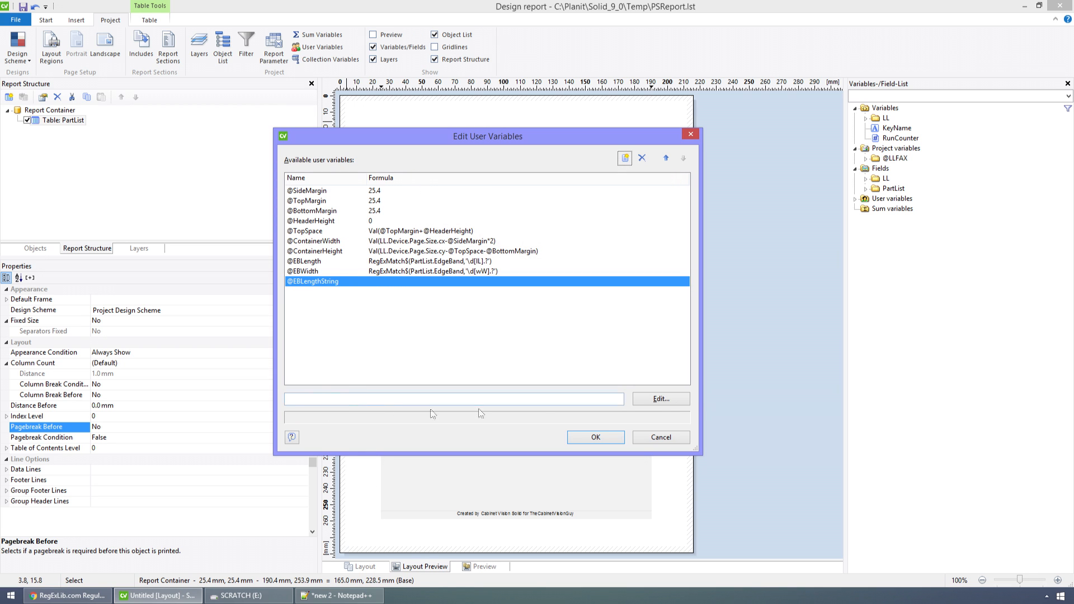
pyautogui.click(660, 398)
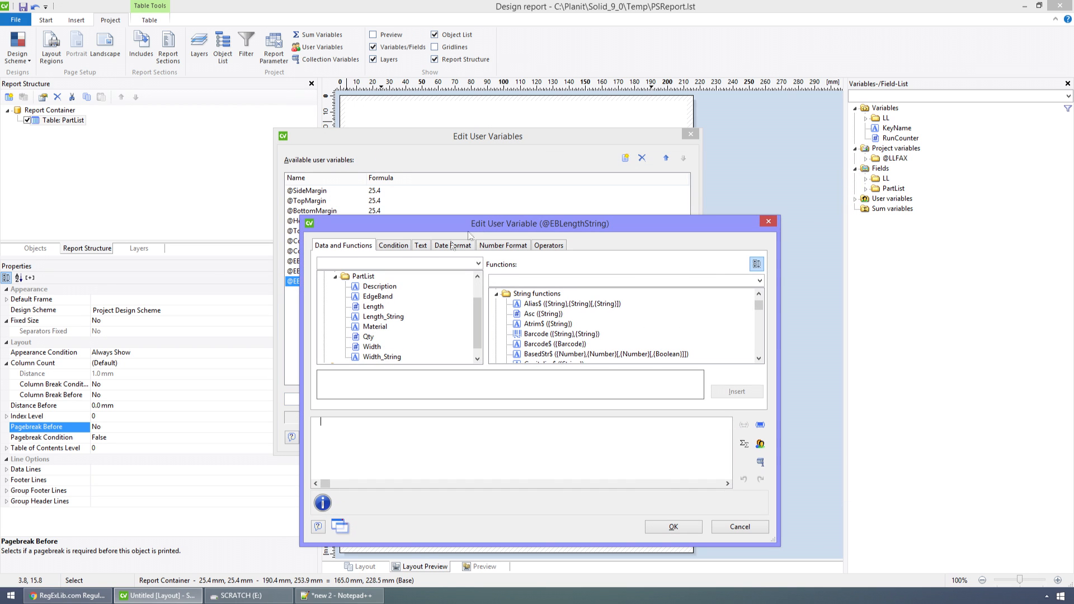
pyautogui.click(336, 274)
pyautogui.click(336, 275)
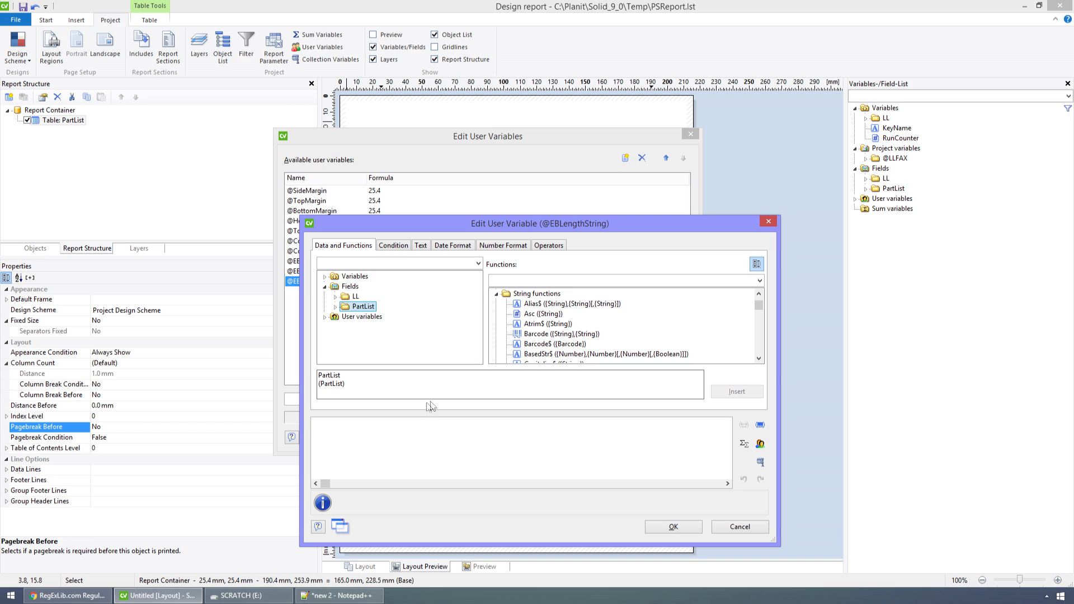
pyautogui.click(360, 441)
pyautogui.write('reg')
pyautogui.press('Return')
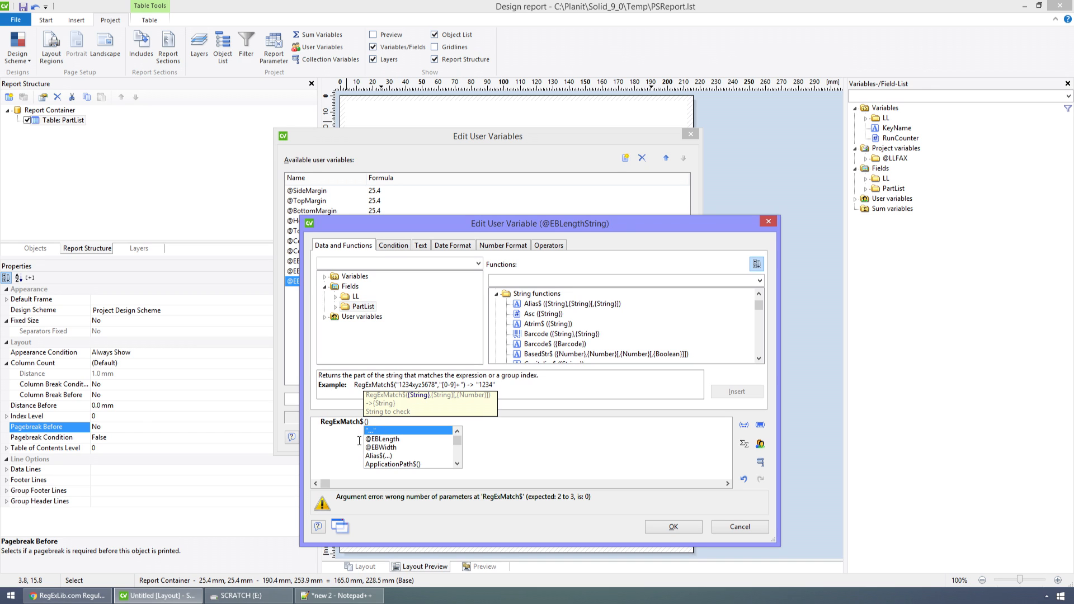
pyautogui.click(324, 317)
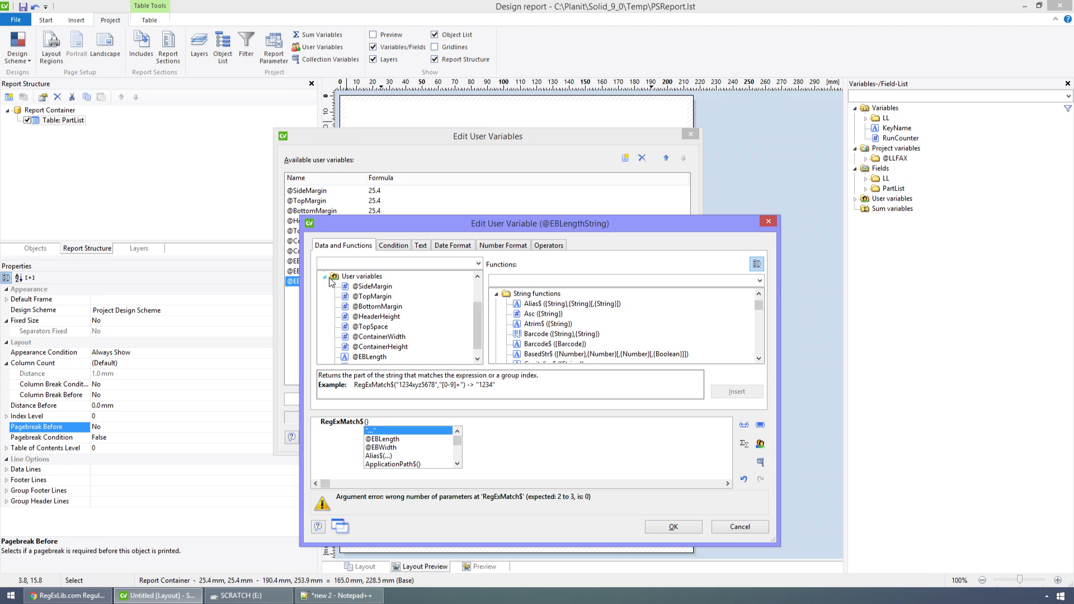
pyautogui.scroll(2, 346, 318)
pyautogui.scroll(-2, 346, 317)
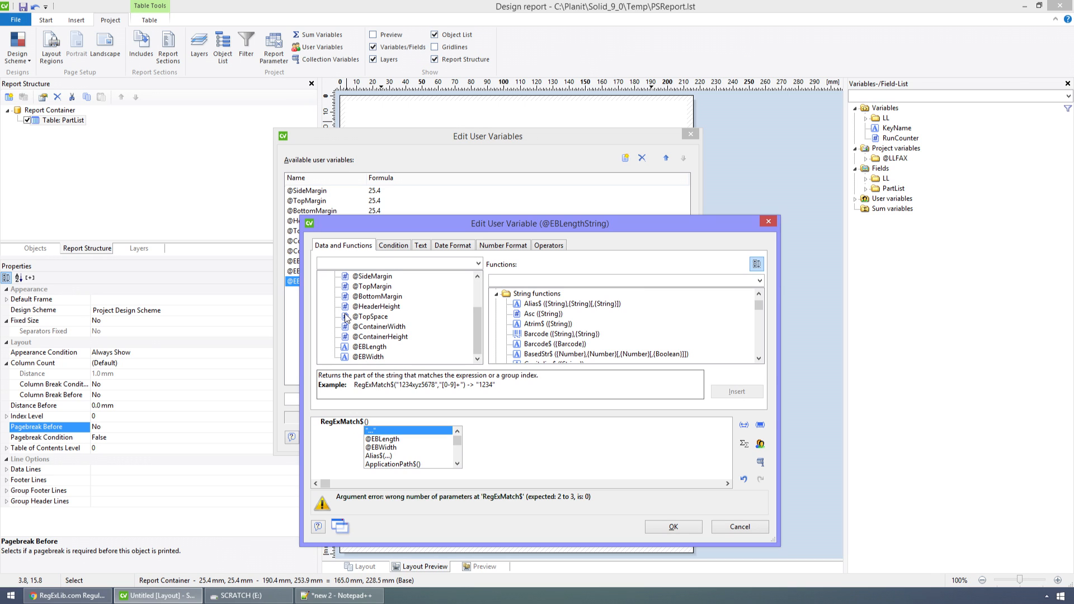
pyautogui.doubleClick(359, 347)
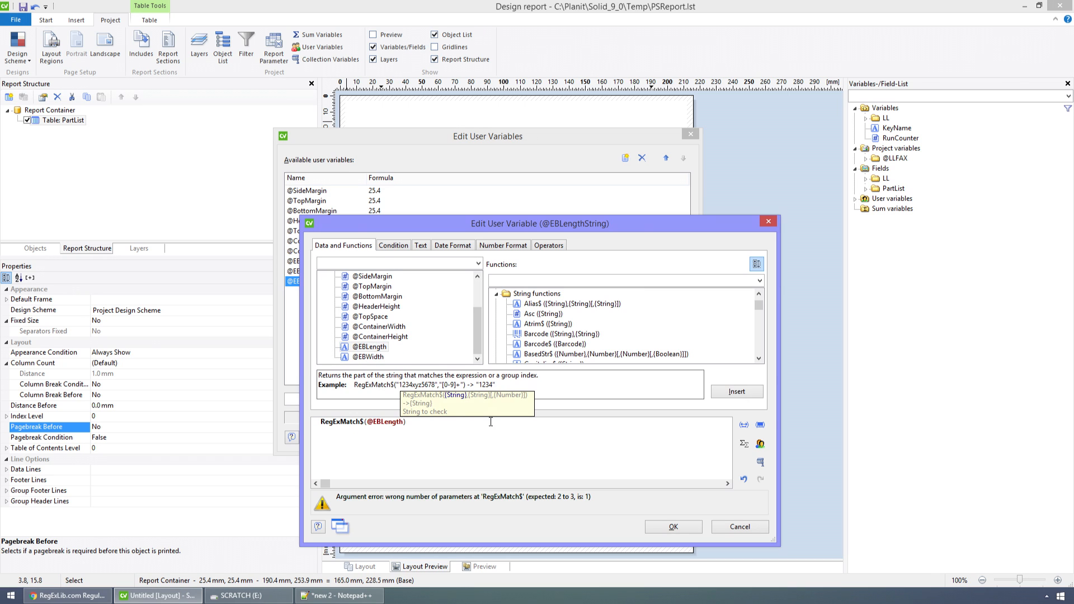
pyautogui.write(", '")
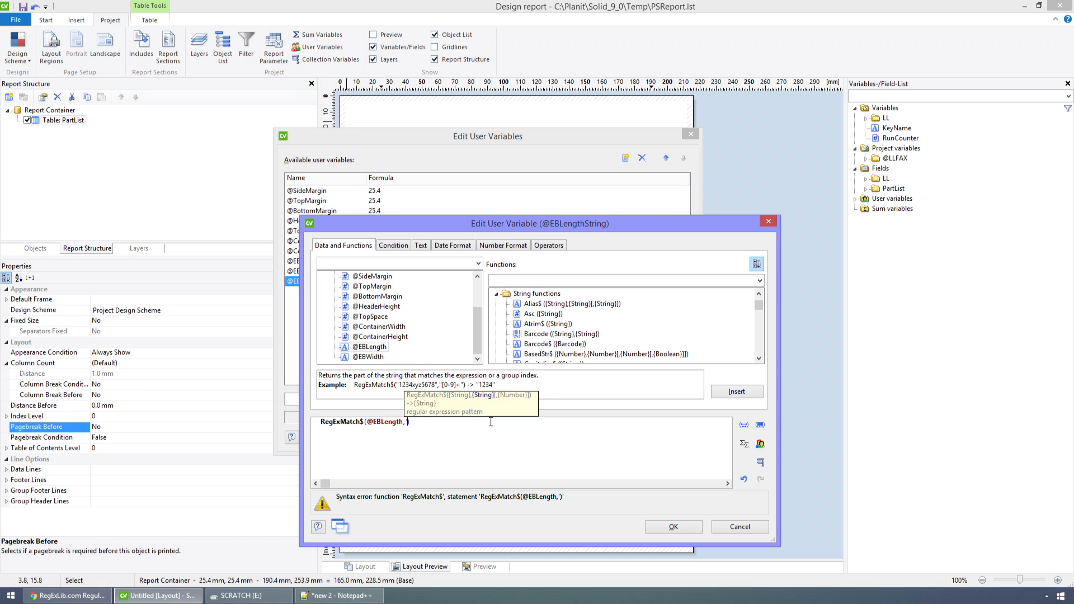
pyautogui.write("\\d'")
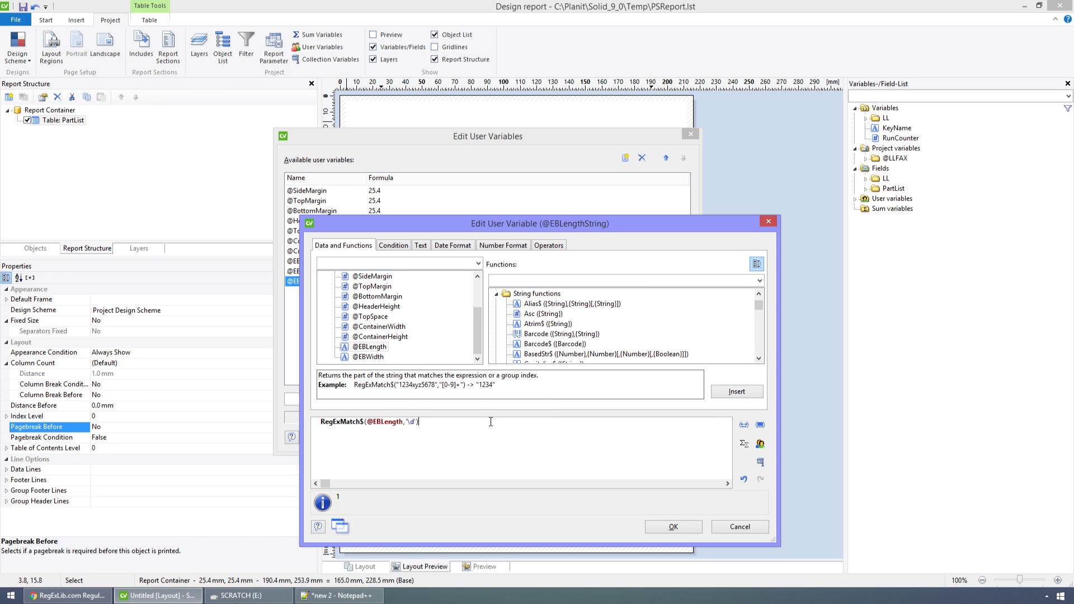
pyautogui.write("+ '")
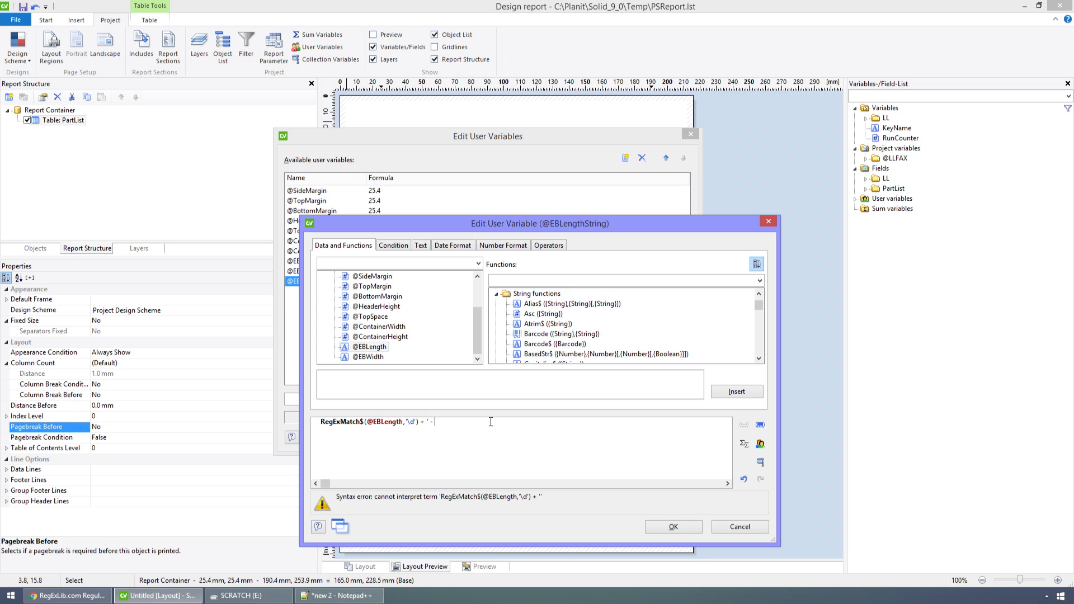
pyautogui.write(" - Length'")
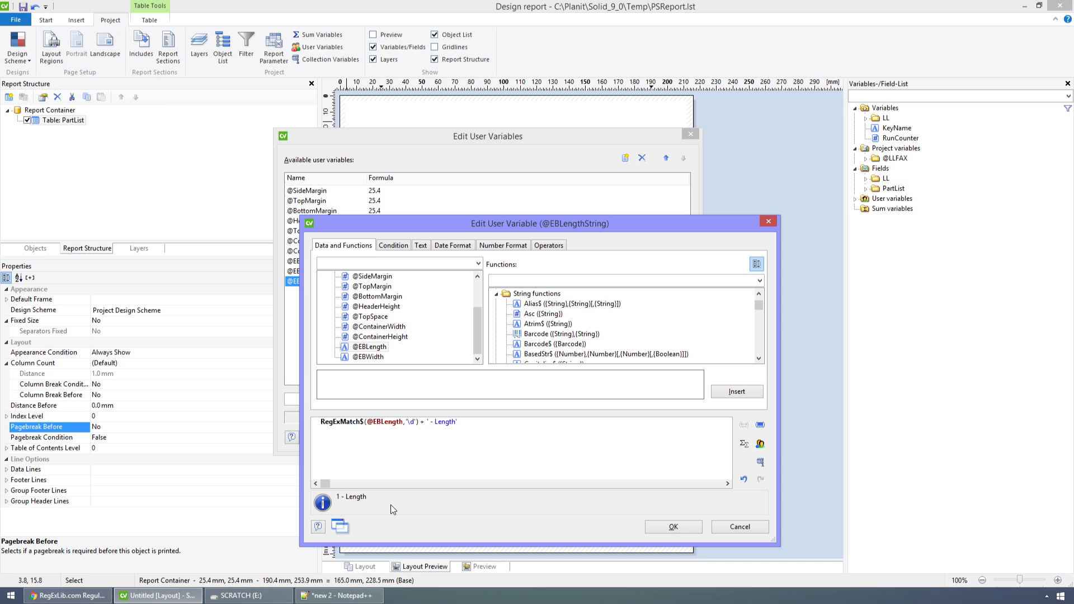
pyautogui.moveTo(498, 223); pyautogui.dragTo(715, 157)
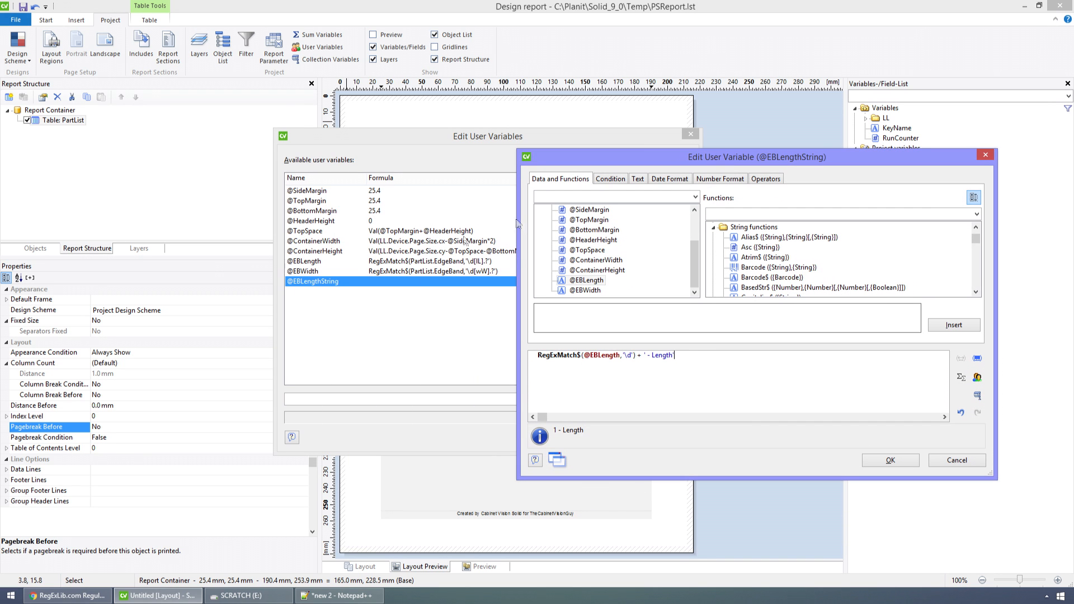
pyautogui.click(890, 460)
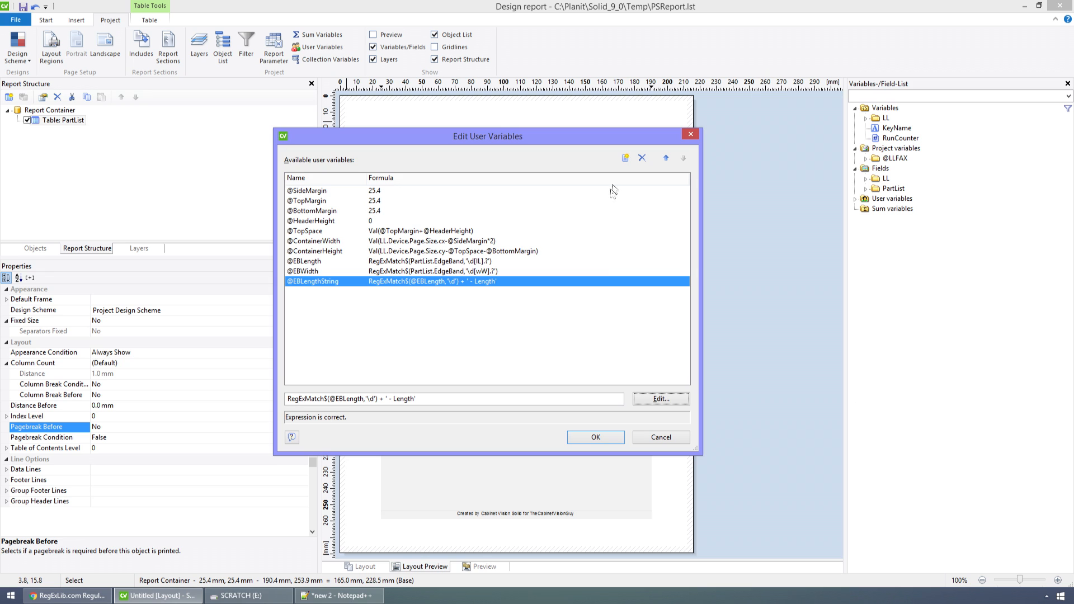
# Create a new user variable named EBWidthString
pyautogui.click(624, 159)
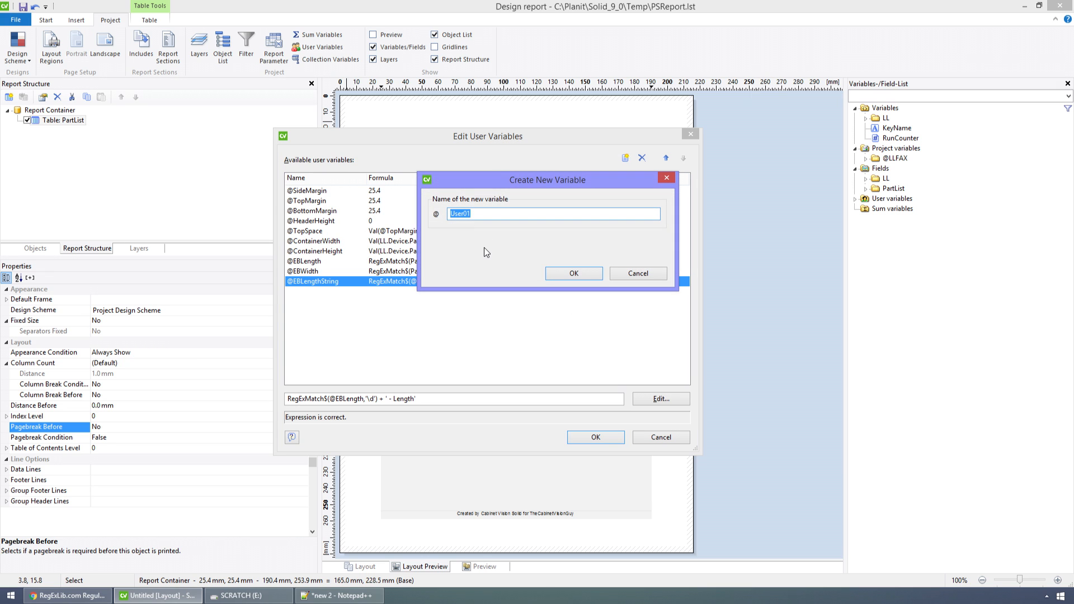
pyautogui.write('EBWidthString')
pyautogui.press('Return')
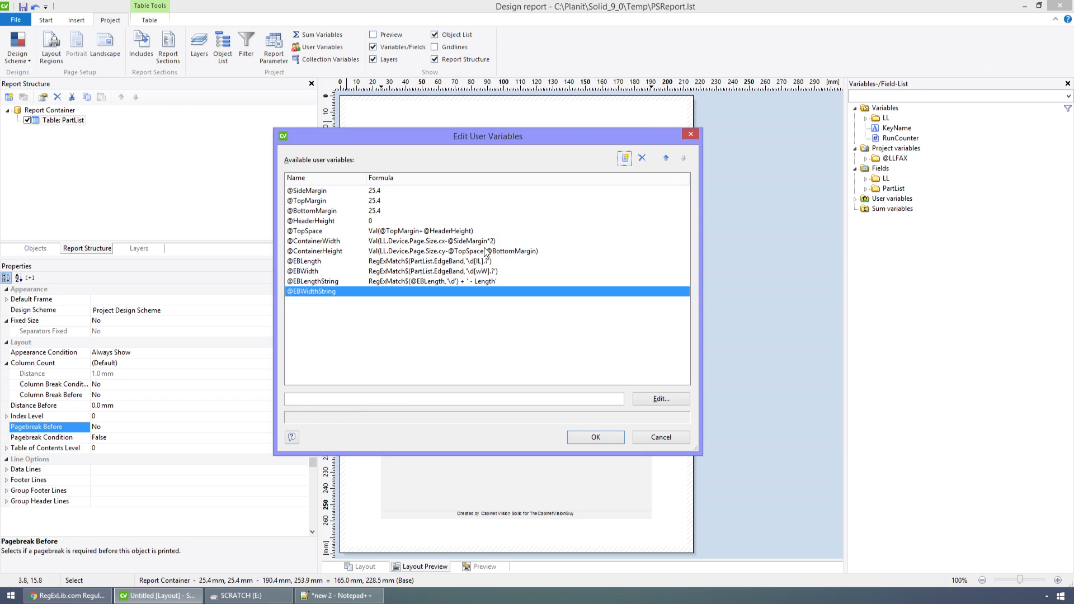
pyautogui.click(414, 281)
pyautogui.moveTo(436, 401); pyautogui.dragTo(180, 396)
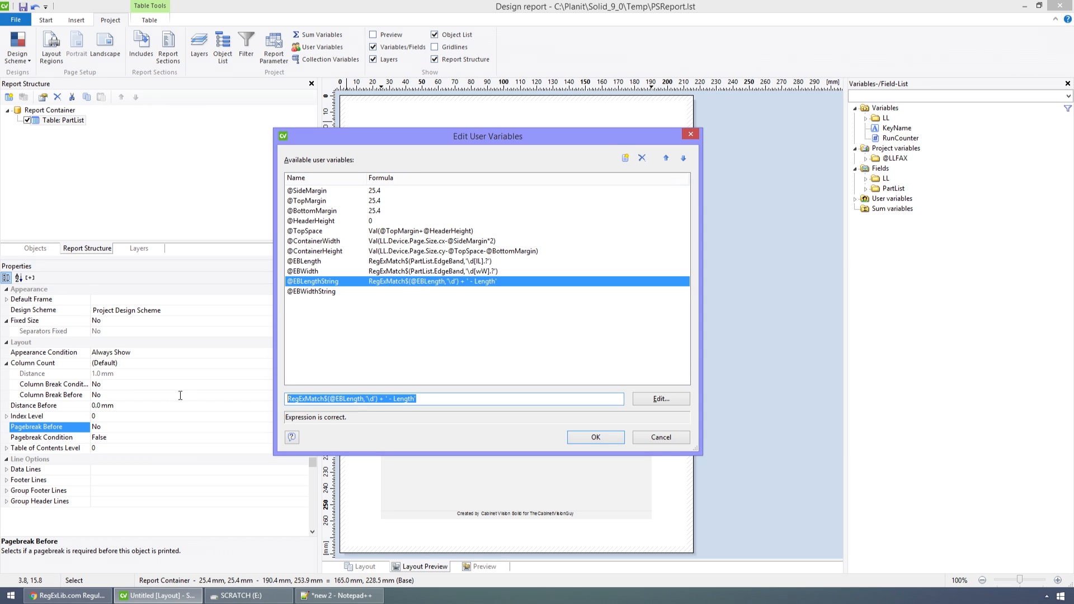
pyautogui.hotkey('ctrl', 'c')
pyautogui.click(324, 291)
pyautogui.click(401, 399)
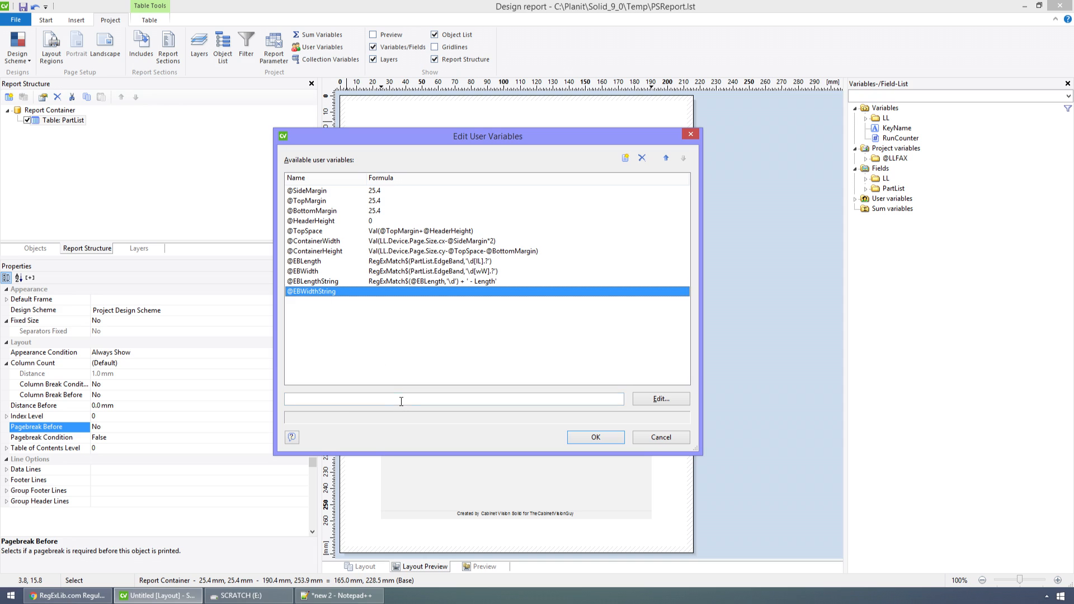
pyautogui.hotkey('ctrl', 'v')
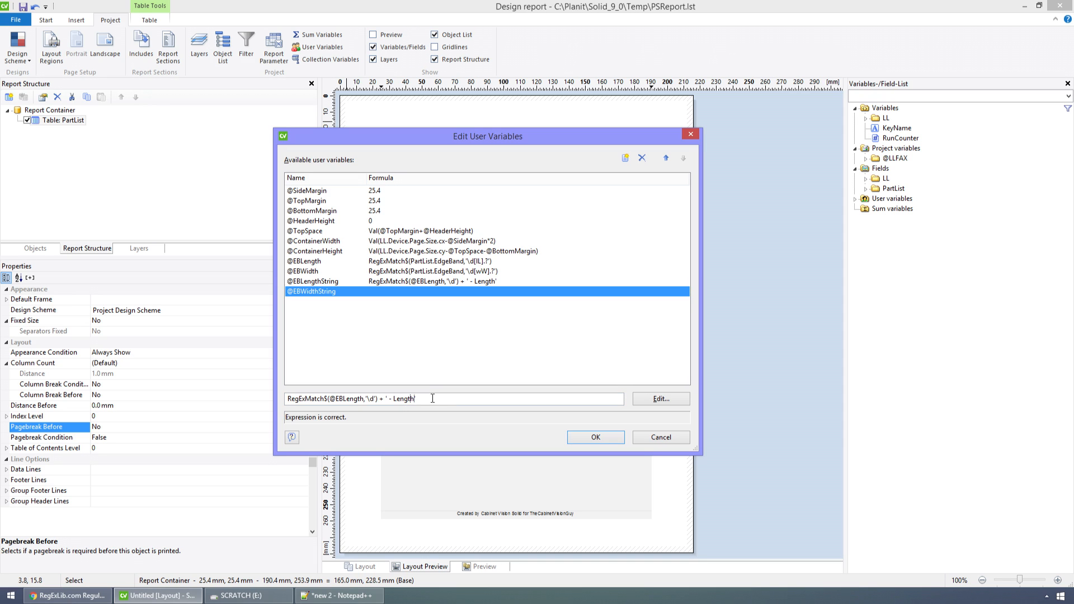
pyautogui.press('BackSpace')
pyautogui.press('BackSpace')
pyautogui.press('BackSpace')
pyautogui.press('BackSpace')
pyautogui.press('BackSpace')
pyautogui.press('BackSpace')
pyautogui.write("Width'")
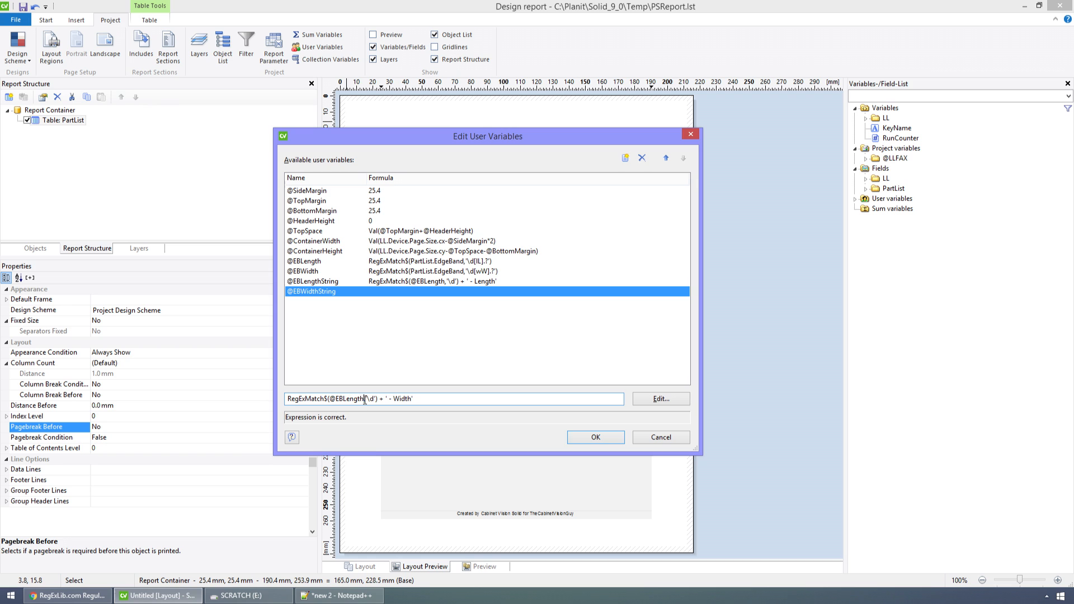
pyautogui.click(364, 399)
pyautogui.press('BackSpace')
pyautogui.press('BackSpace')
pyautogui.press('BackSpace')
pyautogui.press('BackSpace')
pyautogui.write('Width')
pyautogui.click(661, 399)
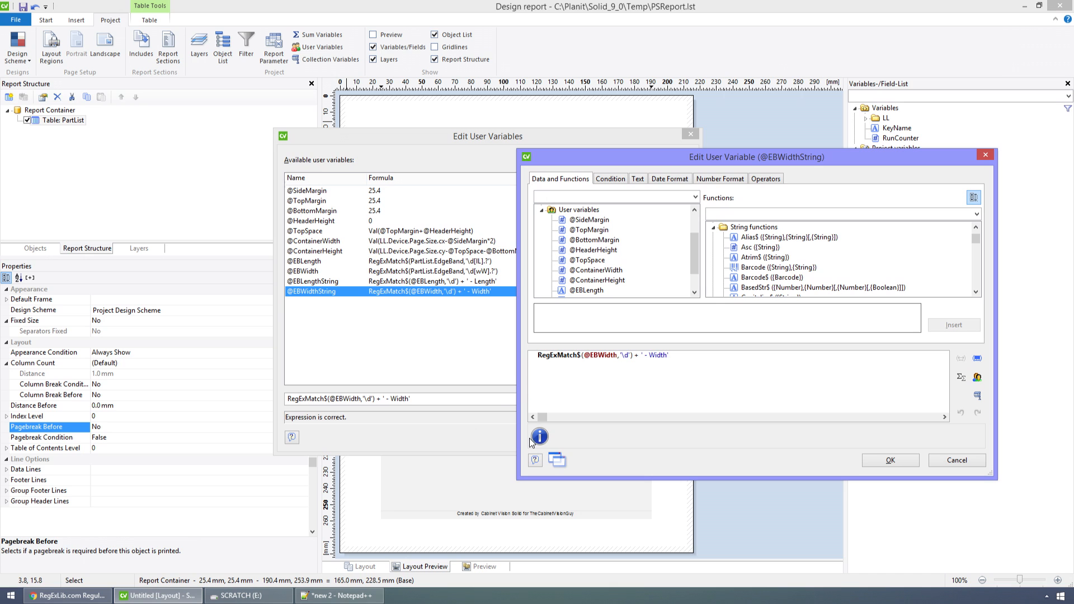
pyautogui.moveTo(699, 159); pyautogui.dragTo(570, 158)
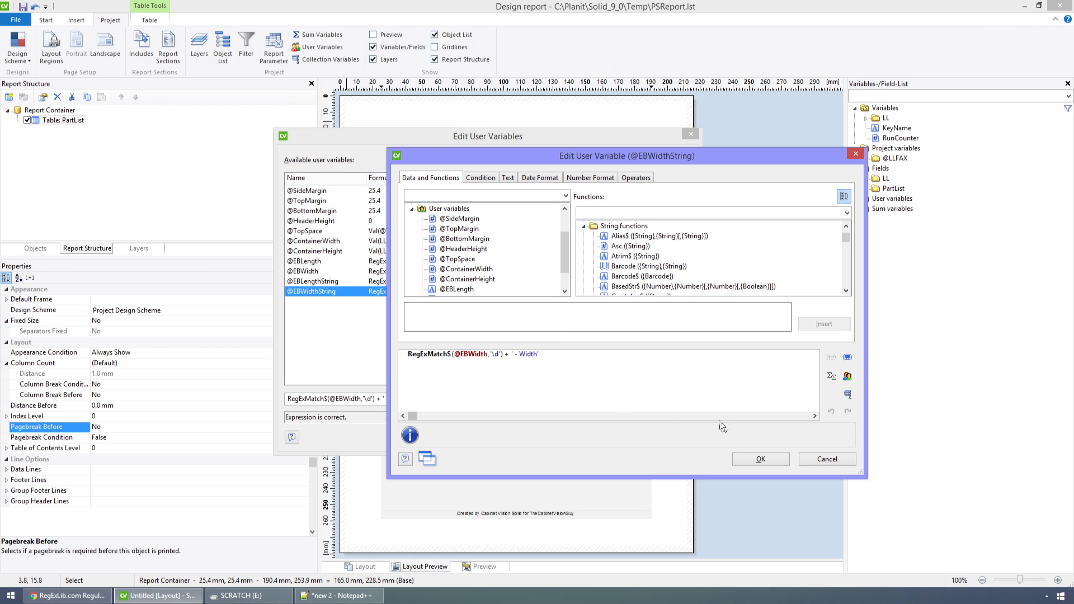
pyautogui.click(761, 460)
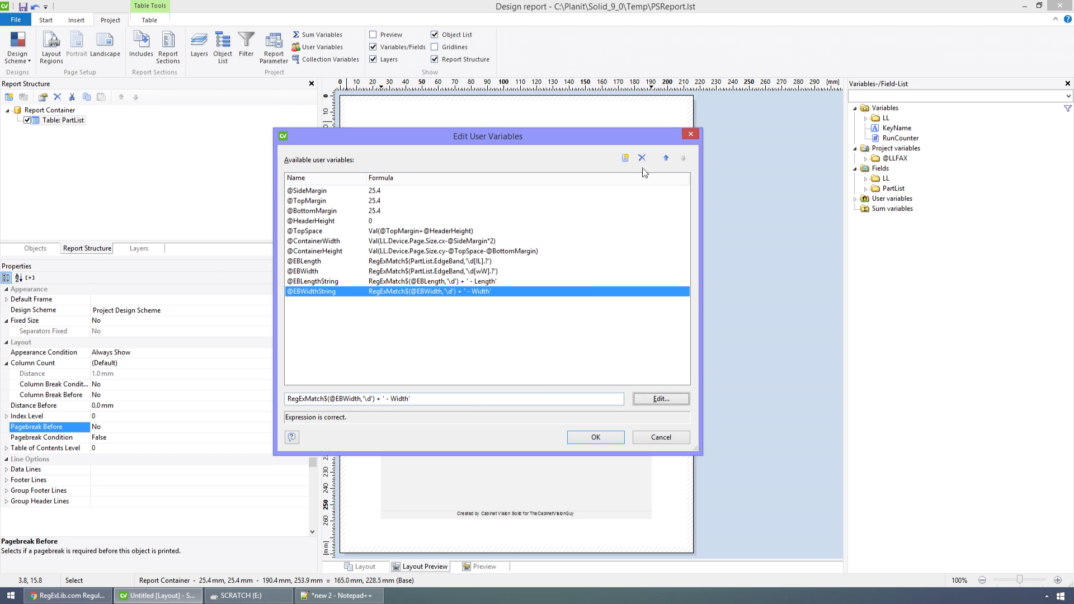
# Create a new user variable named EBString
pyautogui.click(625, 157)
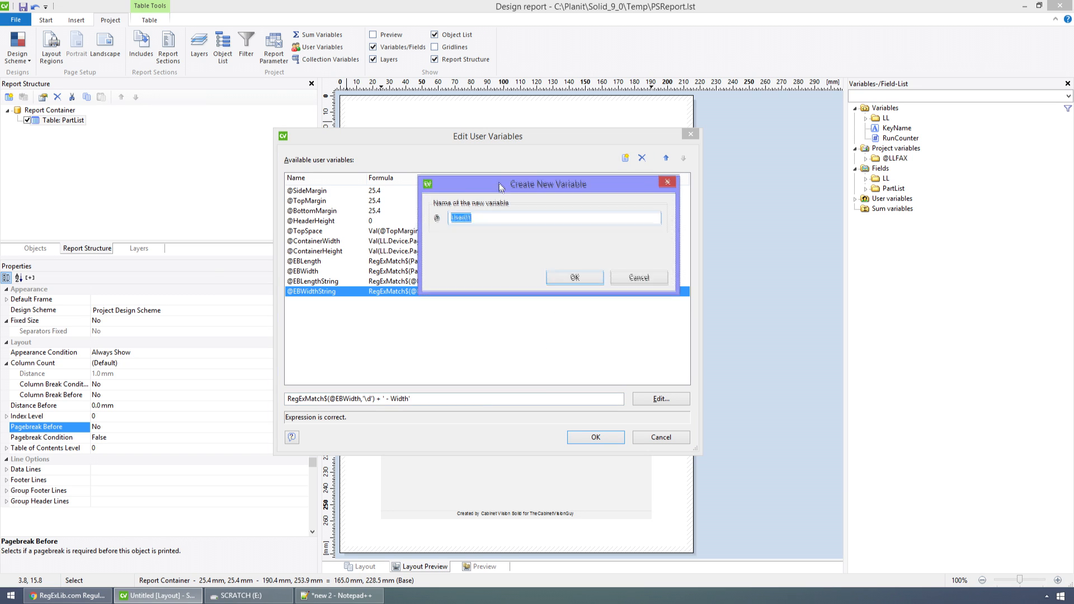
pyautogui.moveTo(498, 179); pyautogui.dragTo(508, 197)
pyautogui.write('EBString')
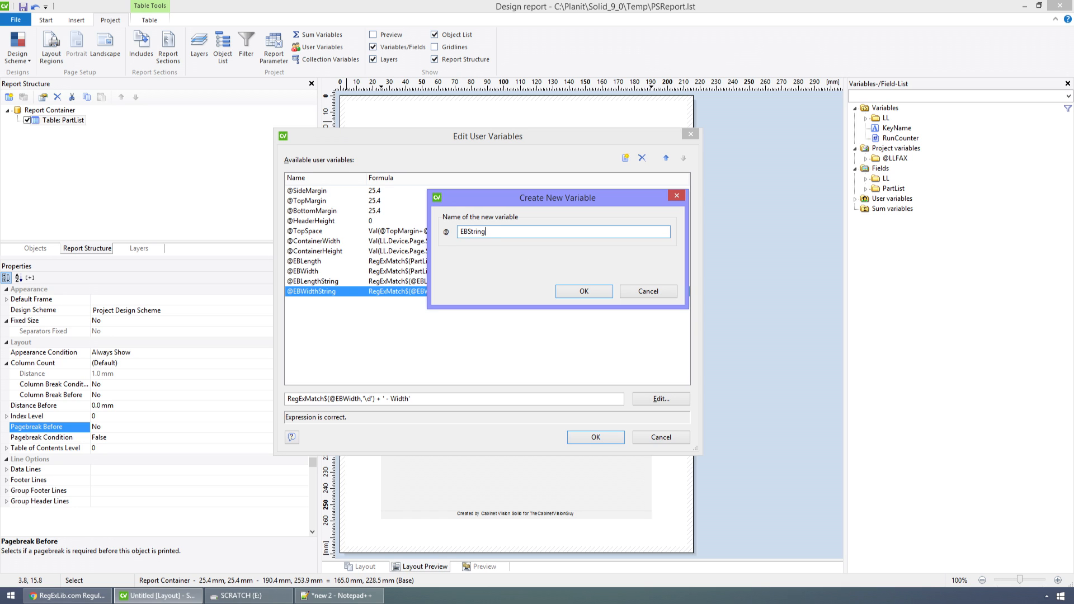
pyautogui.click(578, 291)
pyautogui.click(661, 399)
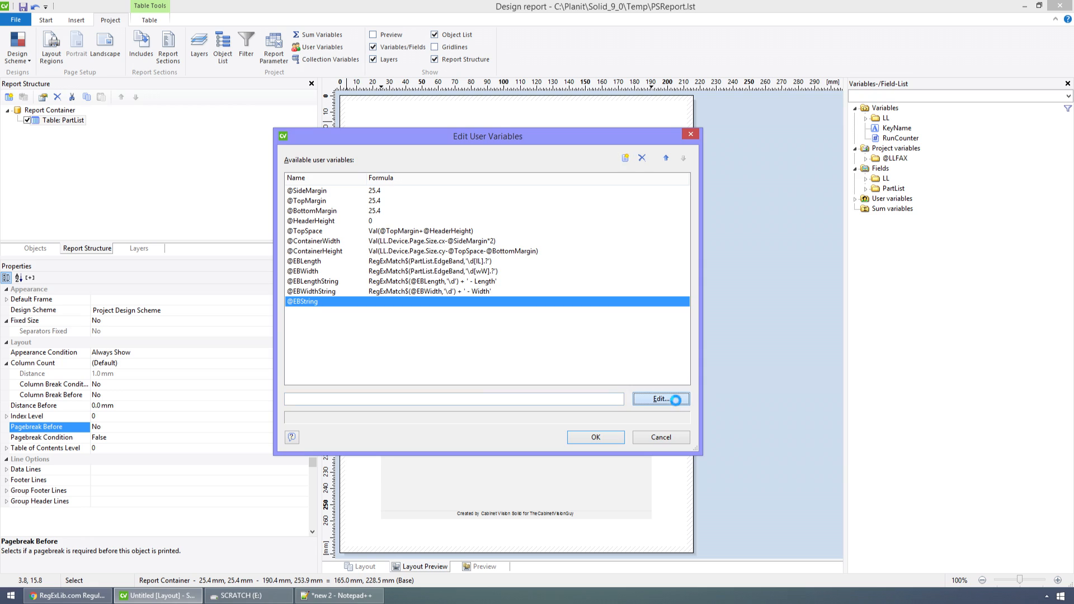
pyautogui.moveTo(513, 157); pyautogui.dragTo(674, 154)
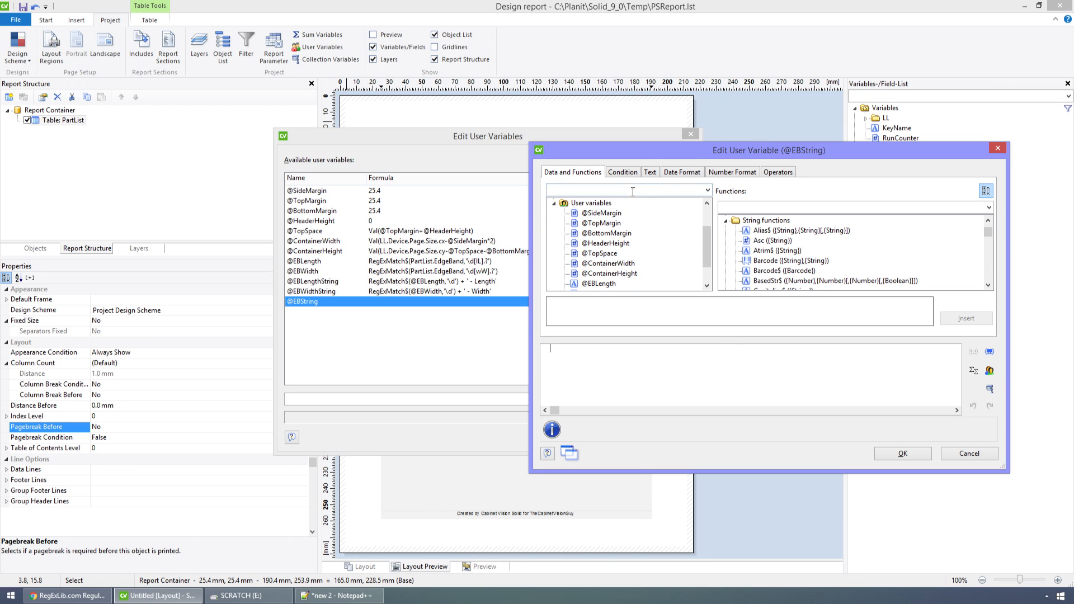
pyautogui.click(622, 172)
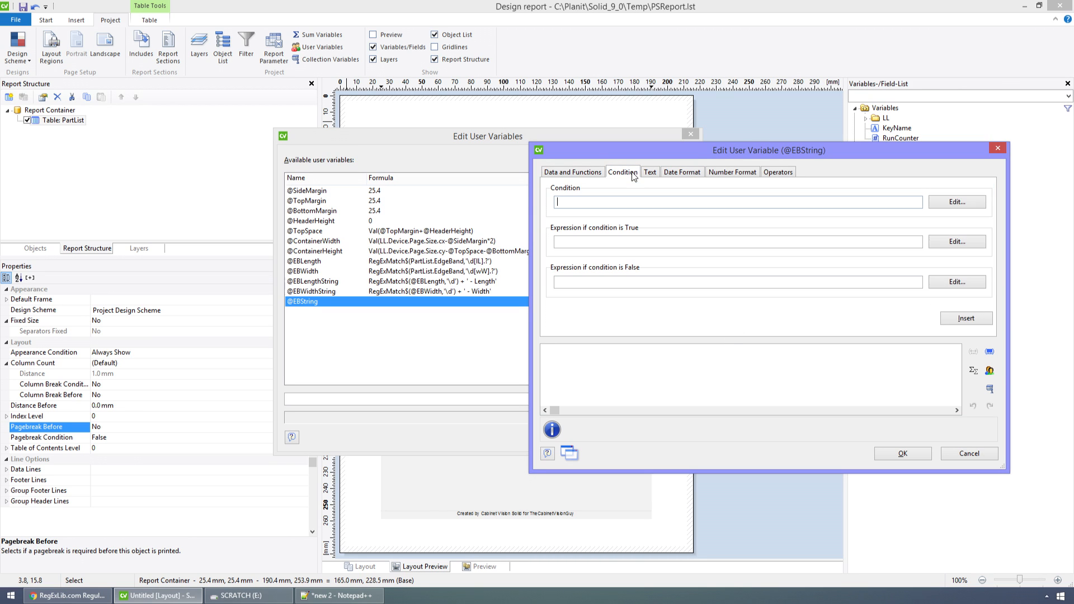
pyautogui.click(945, 203)
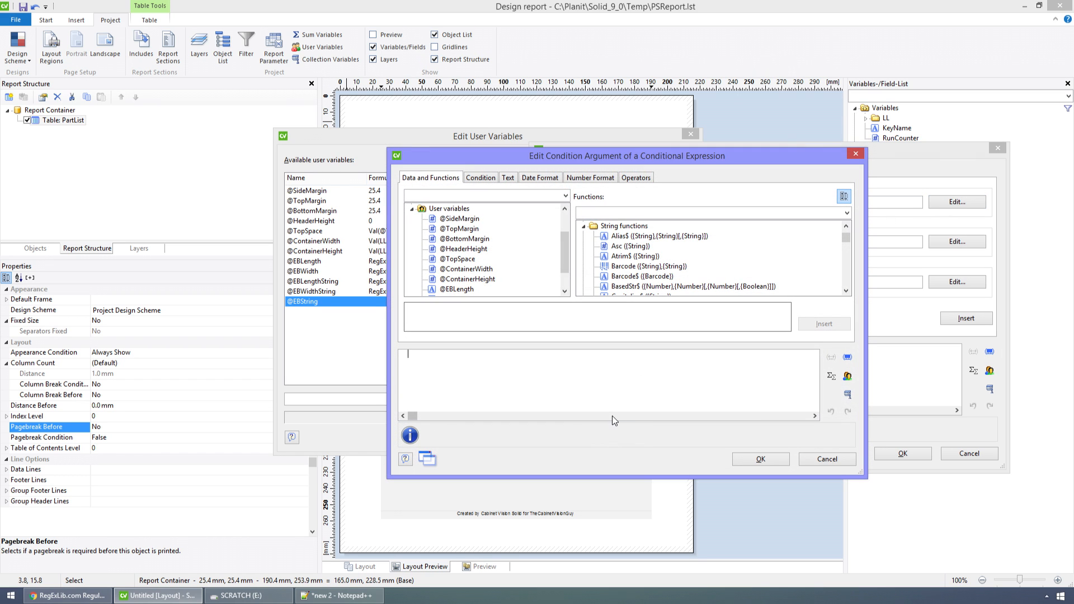
pyautogui.write('IsNull()')
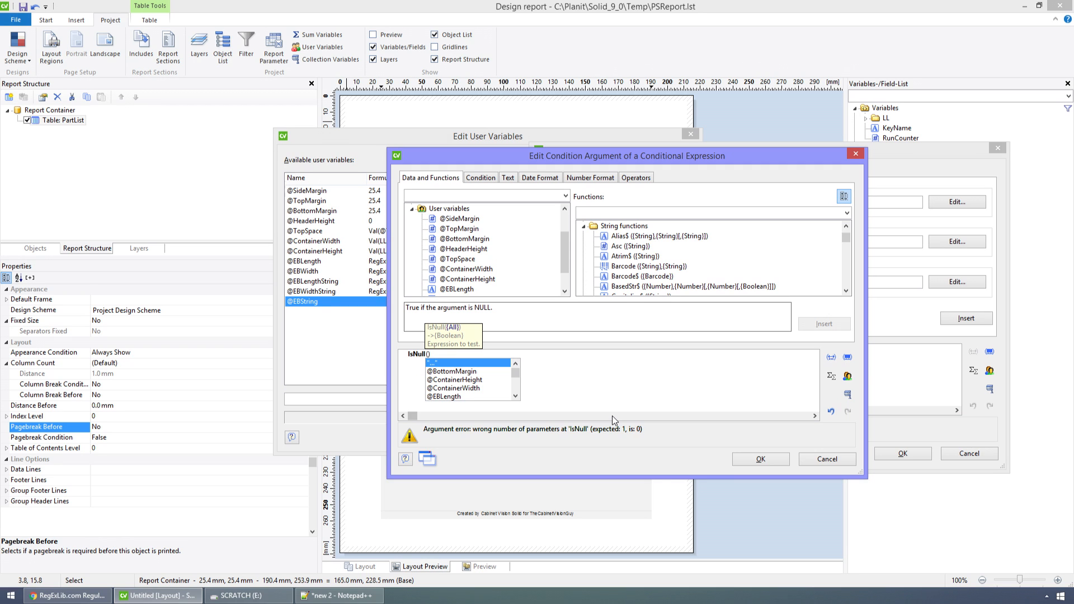
pyautogui.write('@')
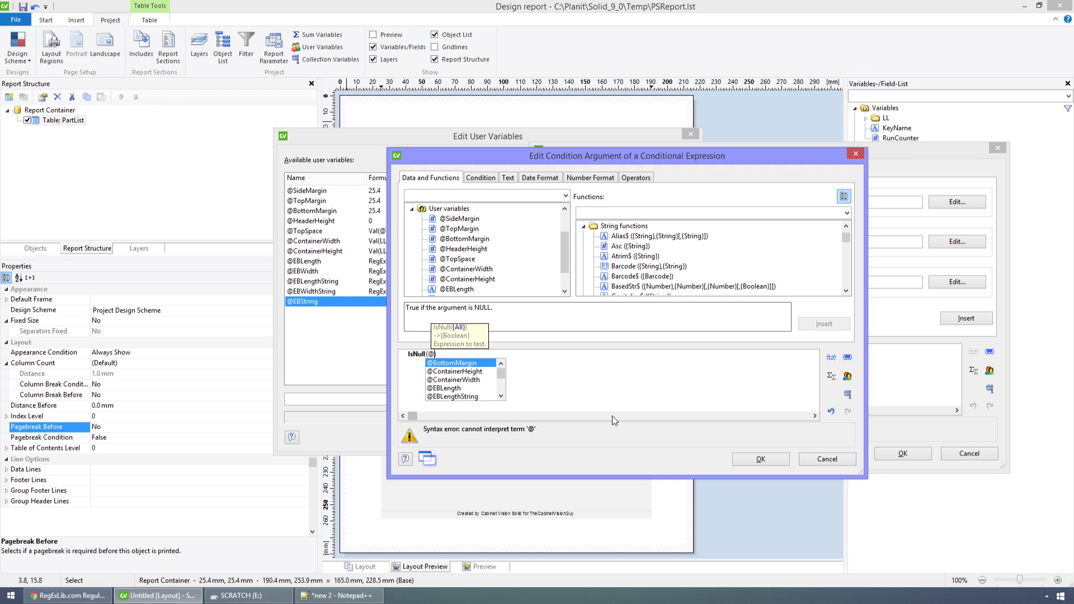
pyautogui.write('EBLength')
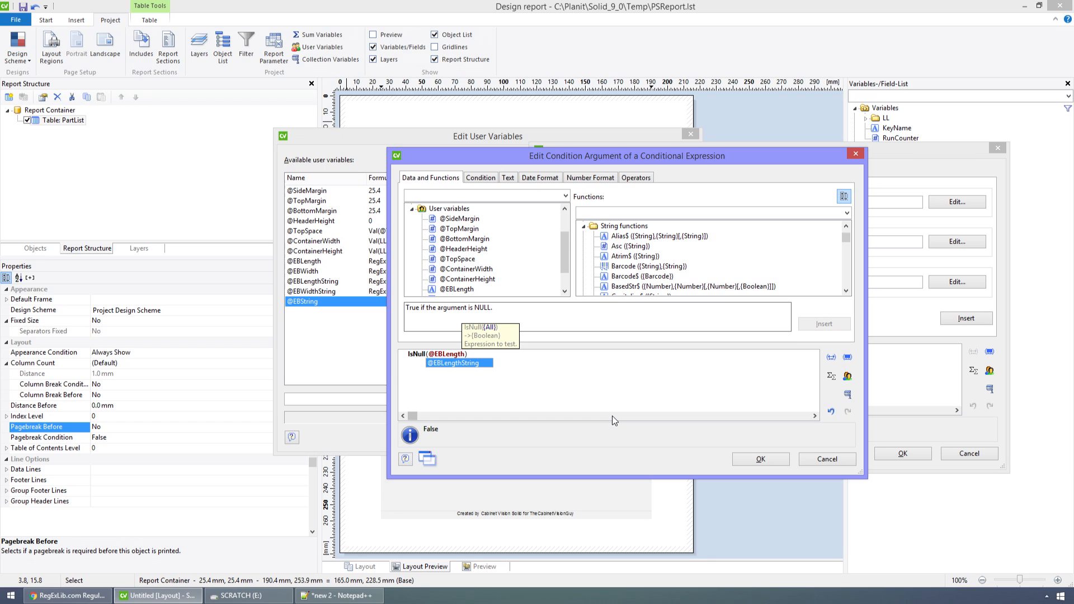
pyautogui.press('BackSpace')
pyautogui.press('Down')
pyautogui.press('Return')
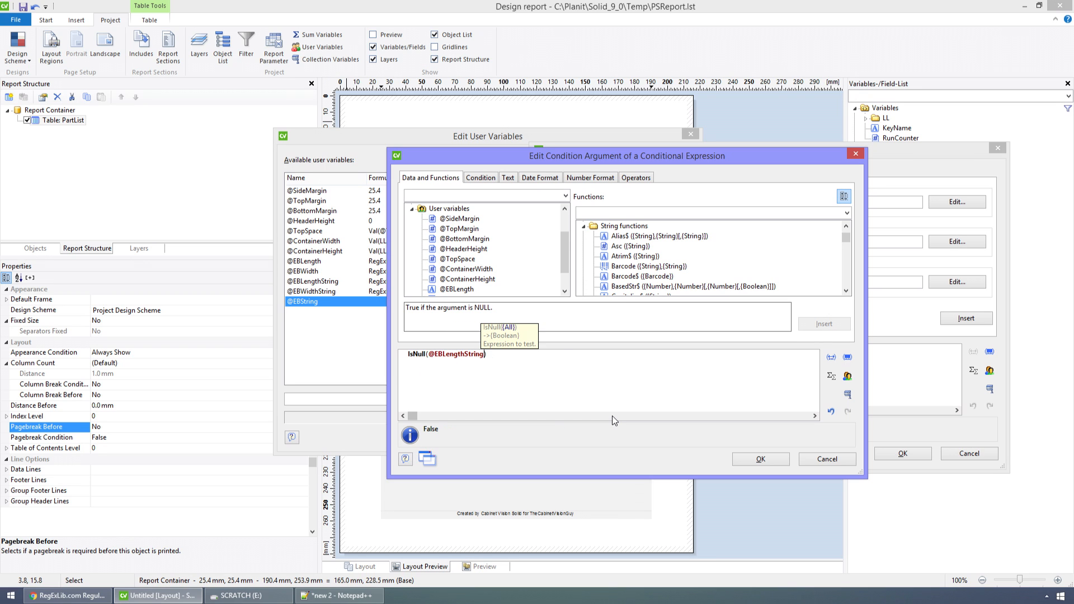
pyautogui.click(761, 458)
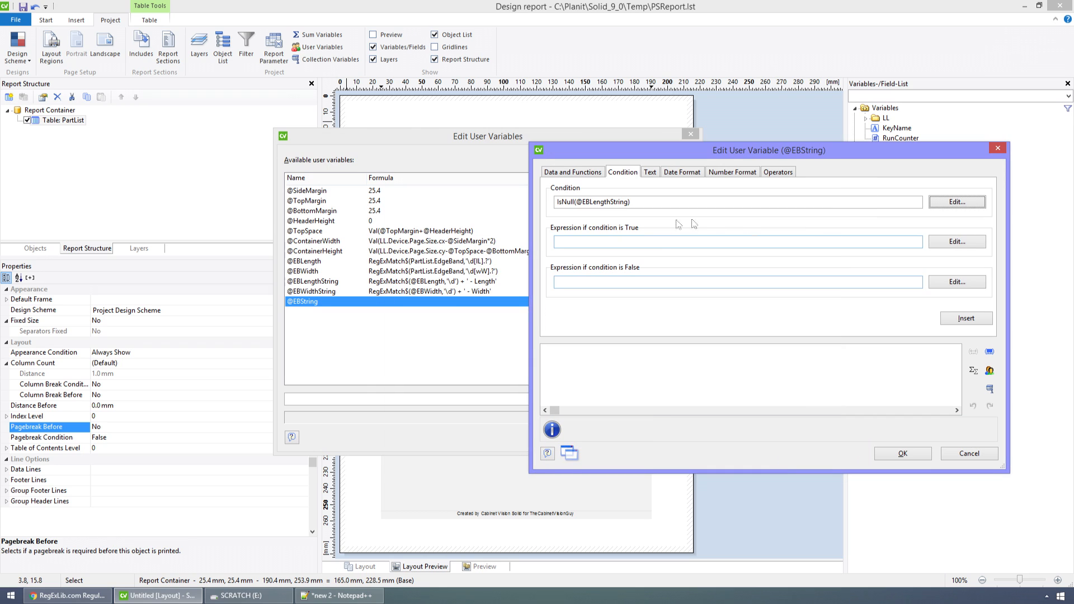
pyautogui.click(651, 240)
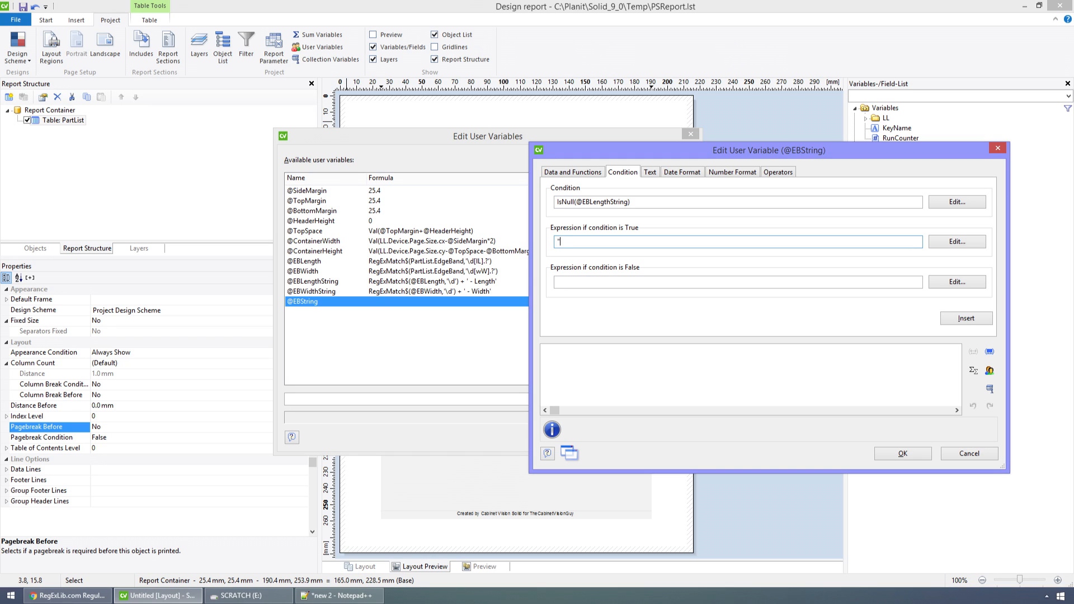
pyautogui.write('""')
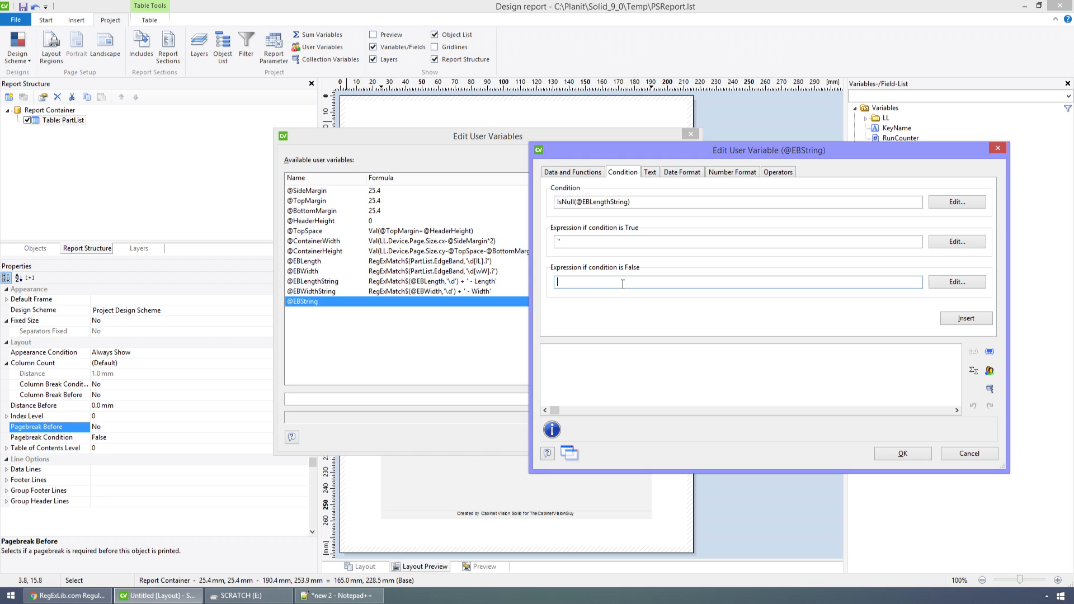
pyautogui.write('@EBLengthString')
pyautogui.click(972, 321)
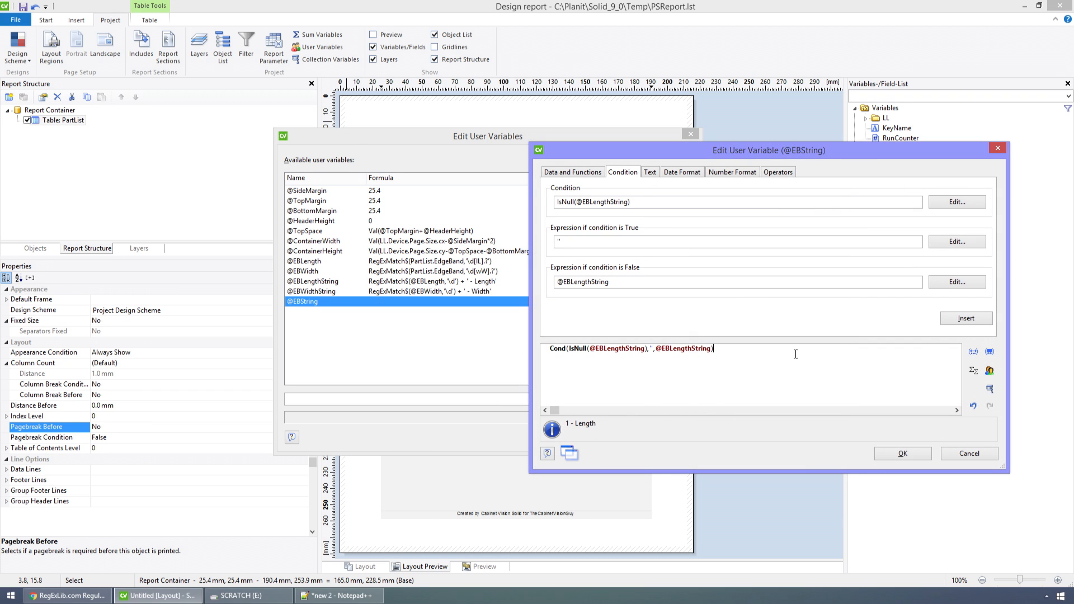
pyautogui.write('+ ')
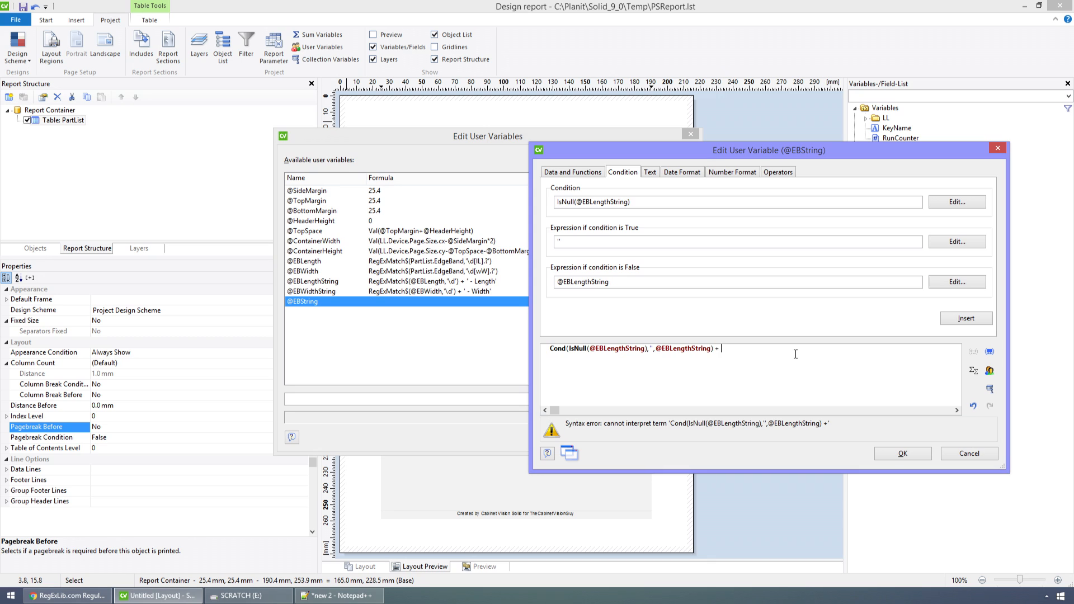
pyautogui.write("' '")
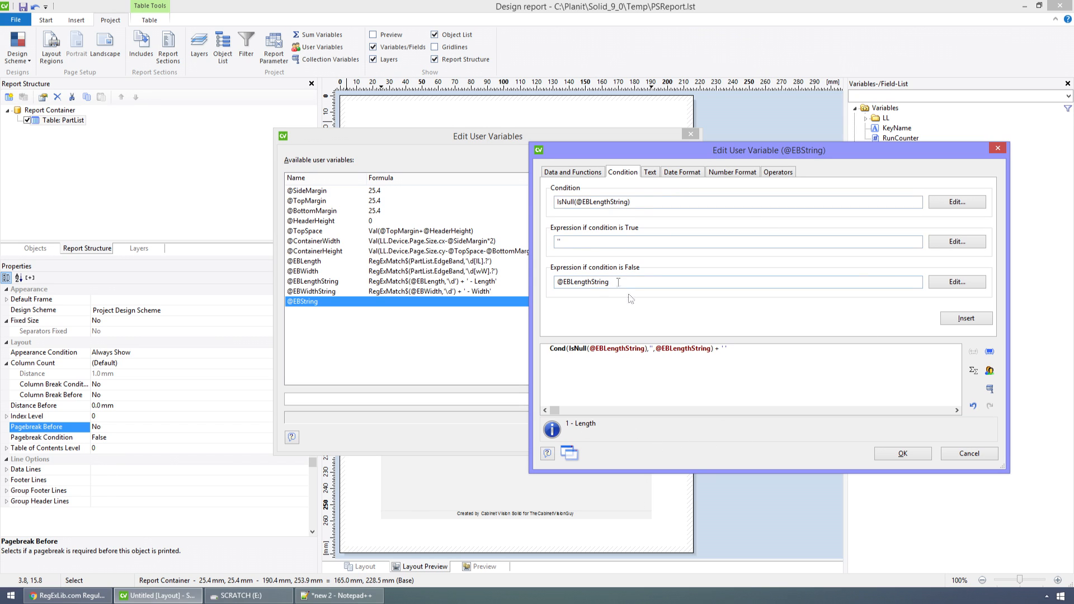
pyautogui.click(627, 202)
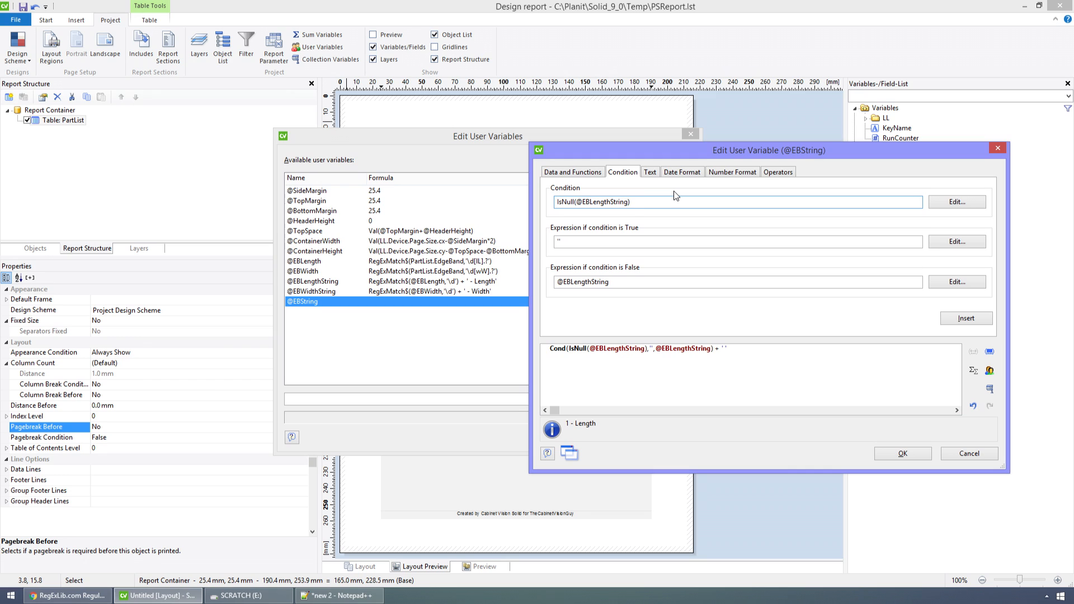
pyautogui.press('Left')
pyautogui.press('Left')
pyautogui.press('Left')
pyautogui.press('Left')
pyautogui.press('Left')
pyautogui.press('Left')
pyautogui.press('BackSpace')
pyautogui.press('BackSpace')
pyautogui.press('BackSpace')
pyautogui.press('BackSpace')
pyautogui.press('BackSpace')
pyautogui.press('BackSpace')
pyautogui.write('Width')
pyautogui.click(592, 282)
pyautogui.press('BackSpace')
pyautogui.press('BackSpace')
pyautogui.press('BackSpace')
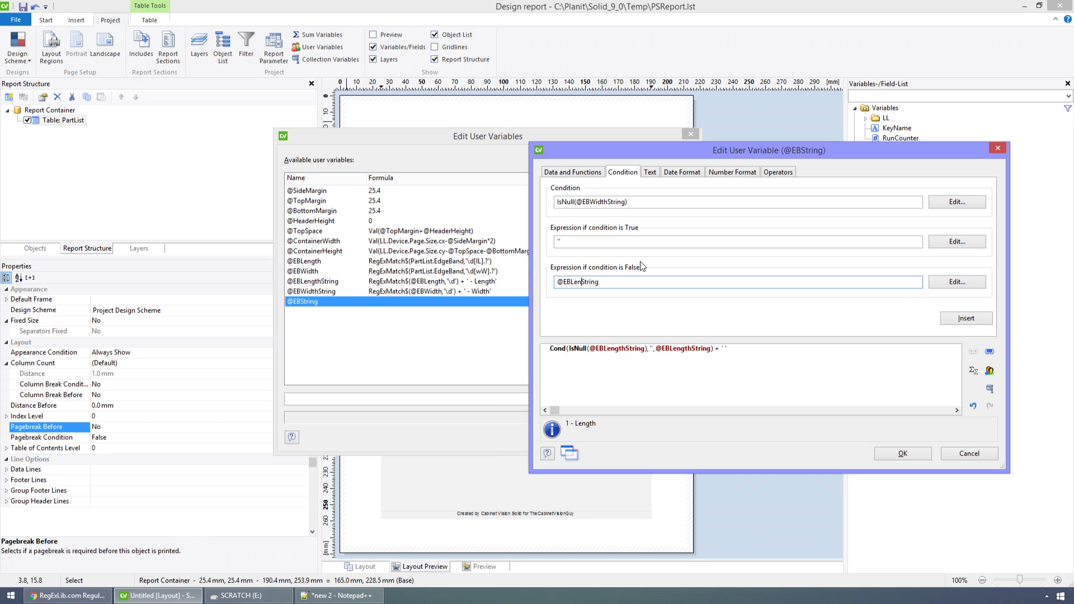
pyautogui.press('BackSpace')
pyautogui.press('BackSpace')
pyautogui.press('BackSpace')
pyautogui.write('Width')
pyautogui.click(959, 318)
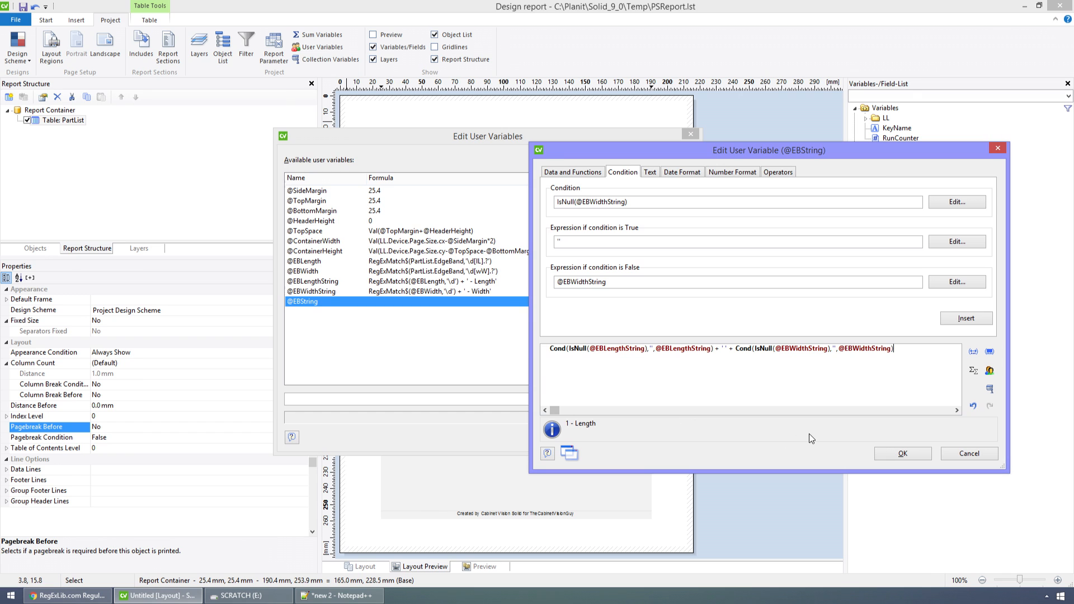
pyautogui.click(902, 448)
pyautogui.click(594, 441)
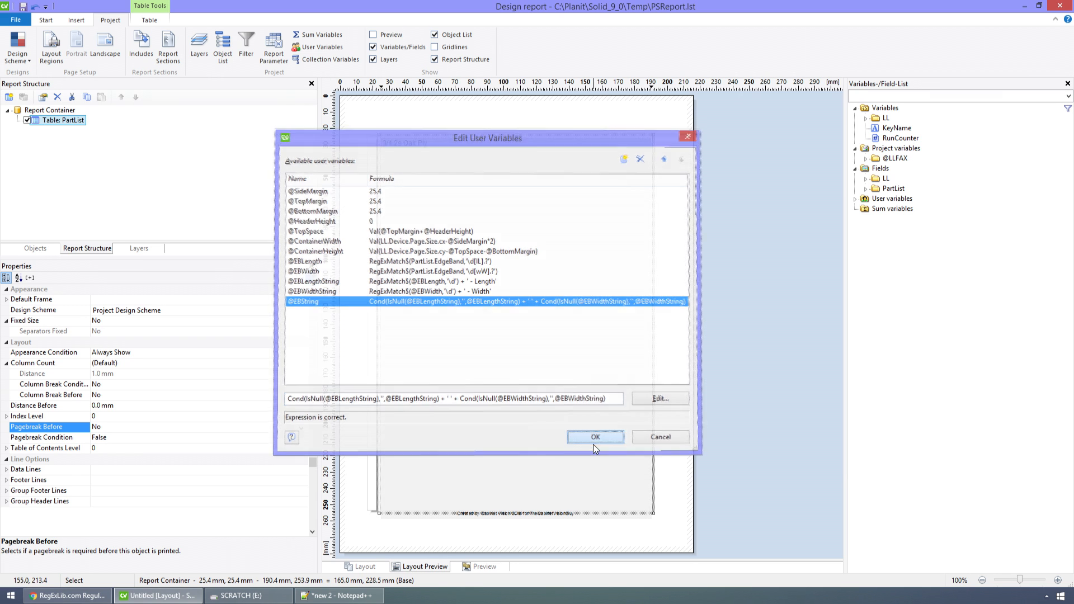
# Append a second, empty group header line definition to the PartList table
pyautogui.doubleClick(63, 120)
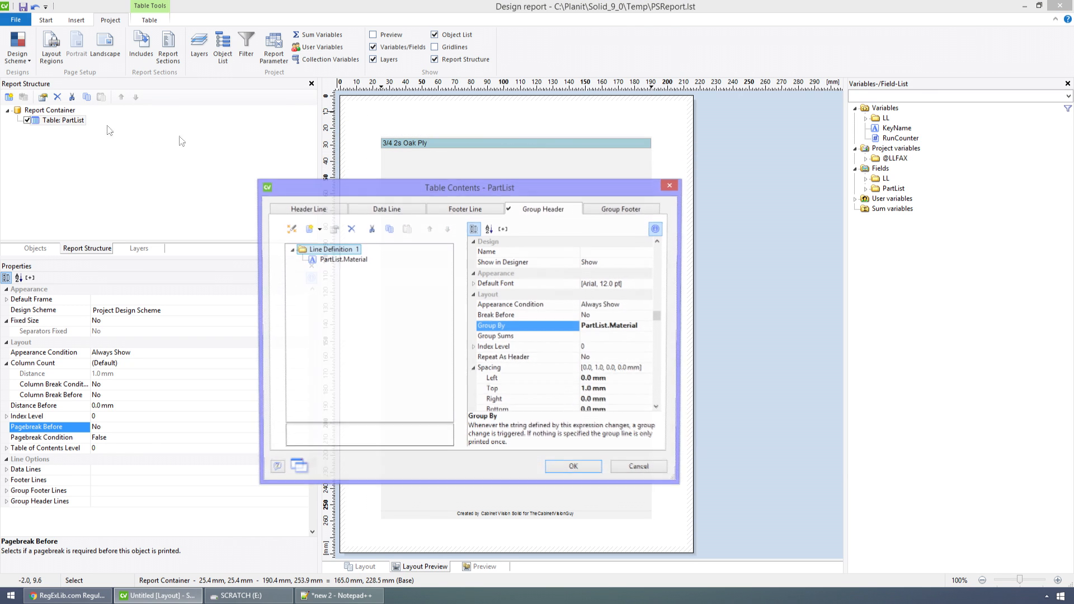
pyautogui.click(508, 212)
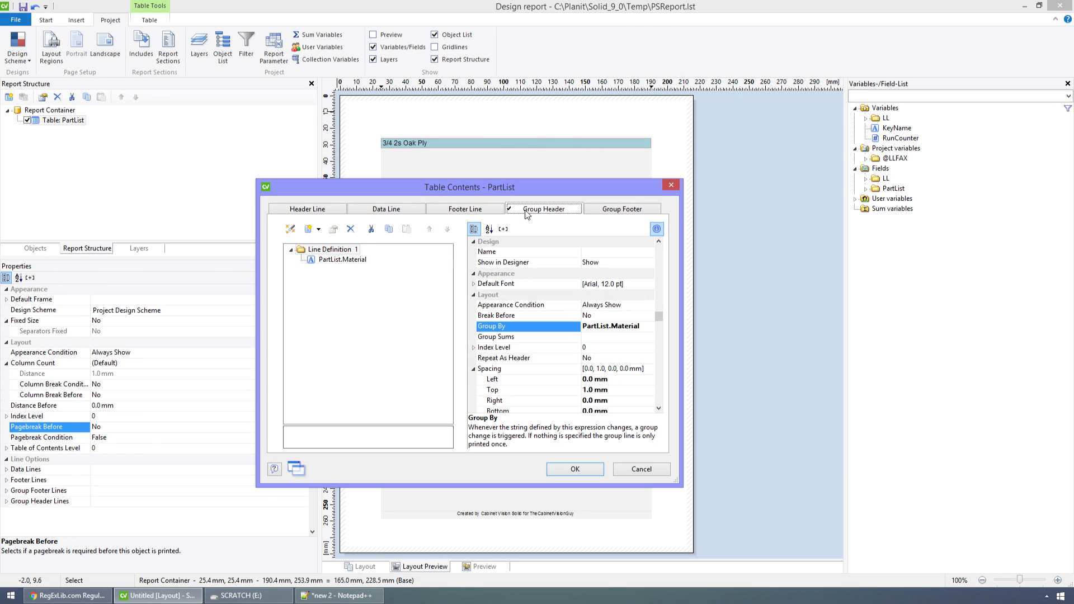
pyautogui.rightClick(311, 250)
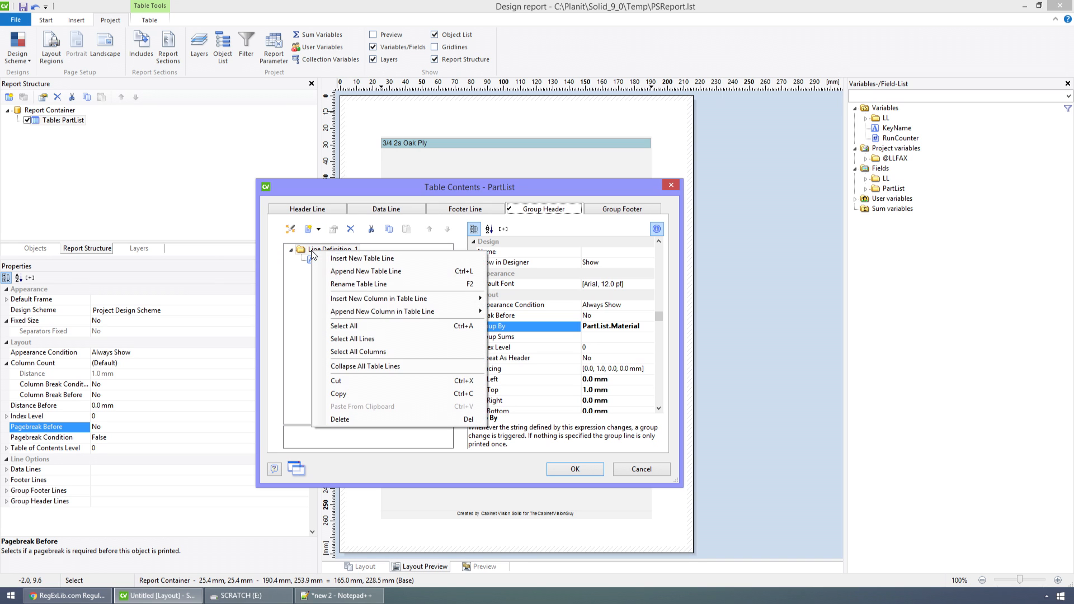
pyautogui.click(376, 276)
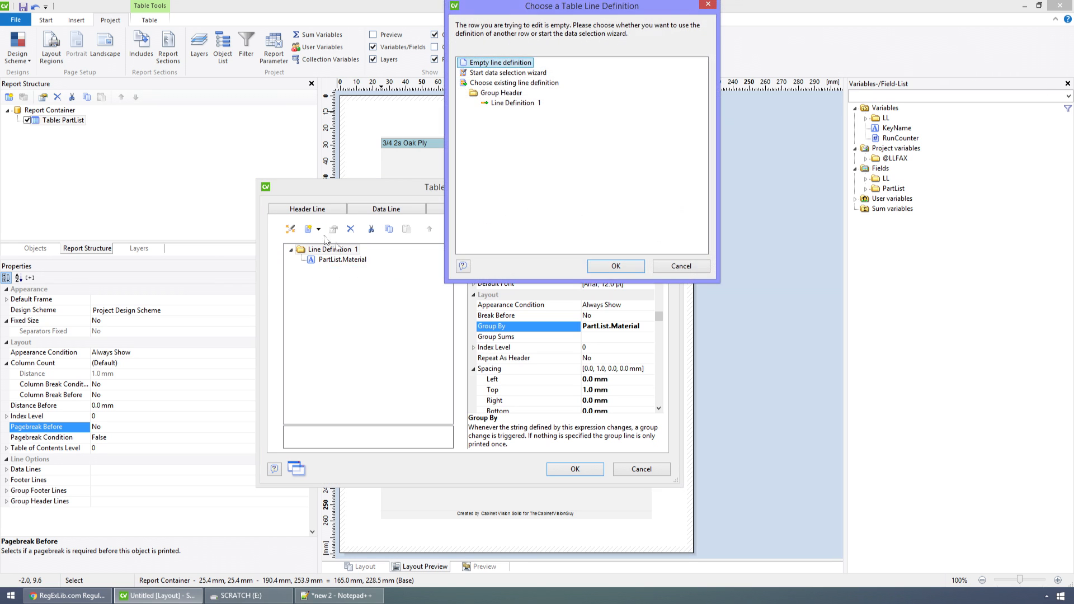
pyautogui.click(612, 267)
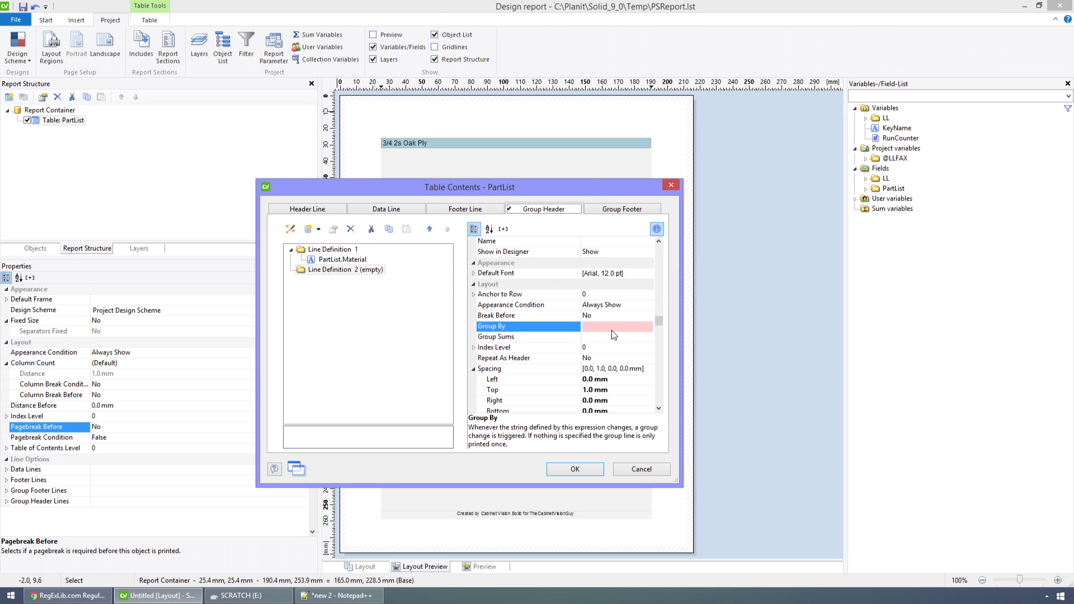
# Set the second group header line's Group By expression to PartList.EdgeBand+PartList.Material
pyautogui.click(648, 327)
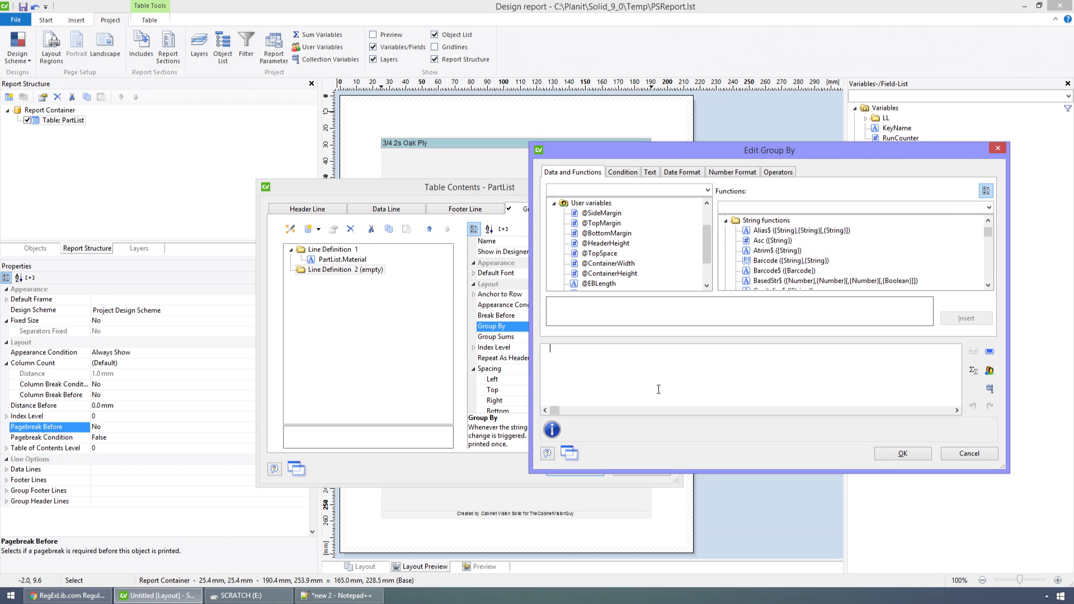
pyautogui.write('partlist.ed')
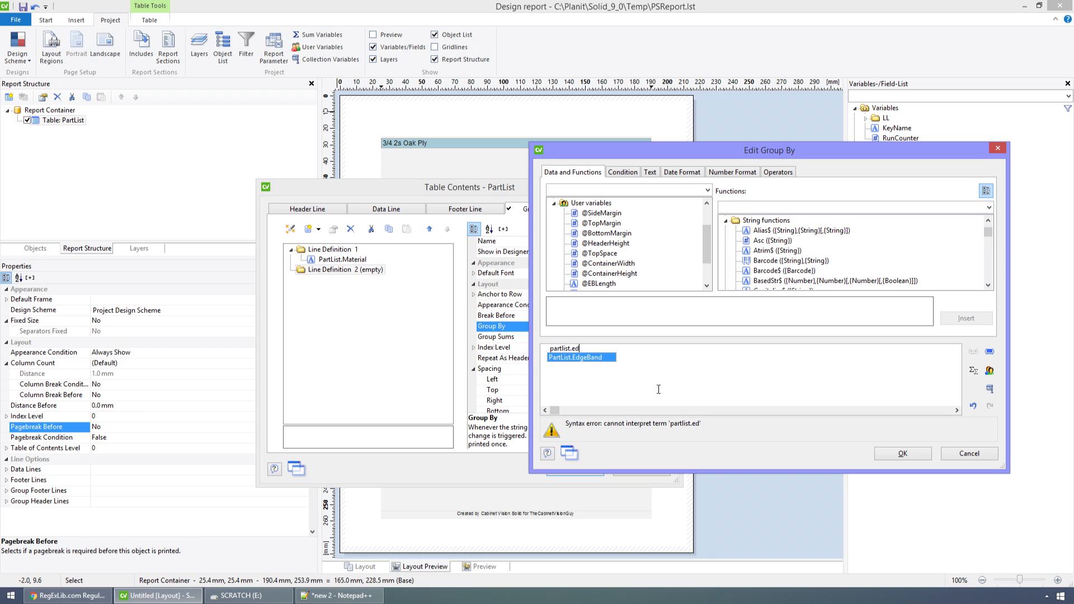
pyautogui.press('Return')
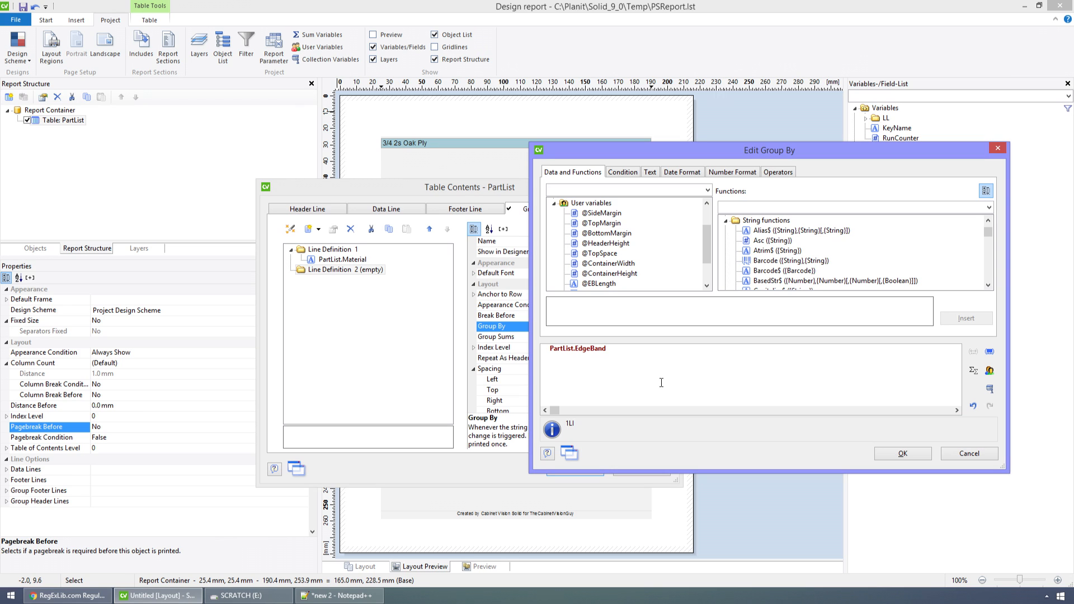
pyautogui.write('+')
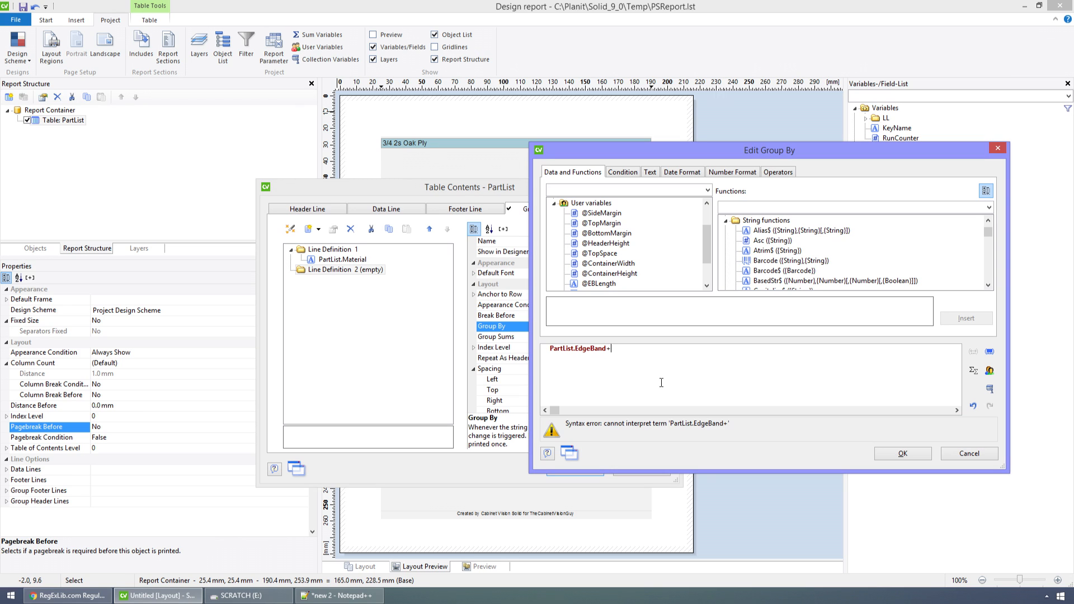
pyautogui.write('partli')
pyautogui.click(661, 382)
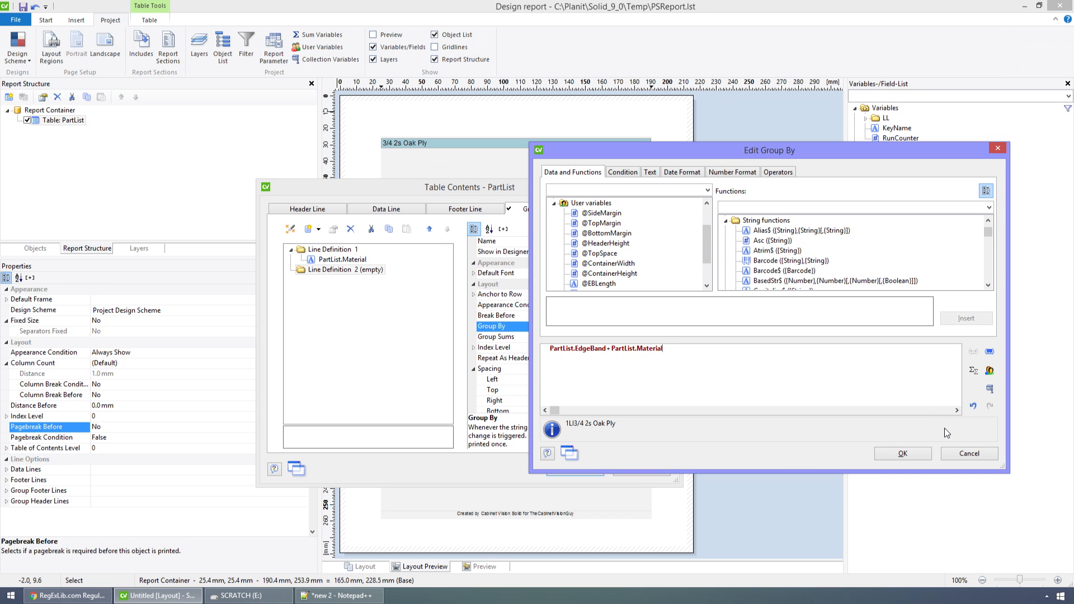
pyautogui.click(908, 455)
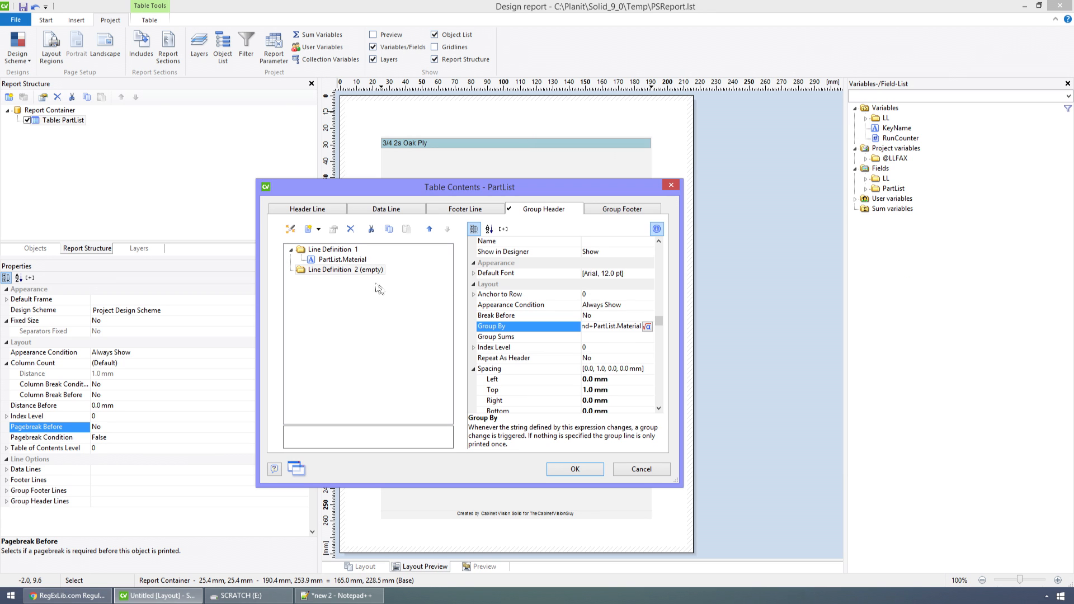
pyautogui.click(309, 229)
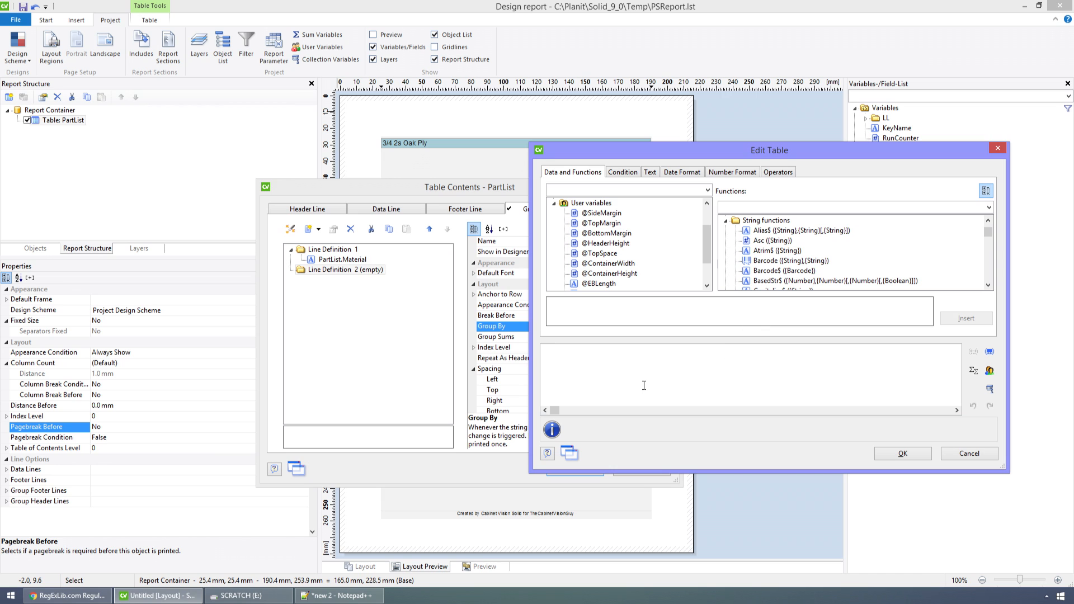
pyautogui.write('@eb')
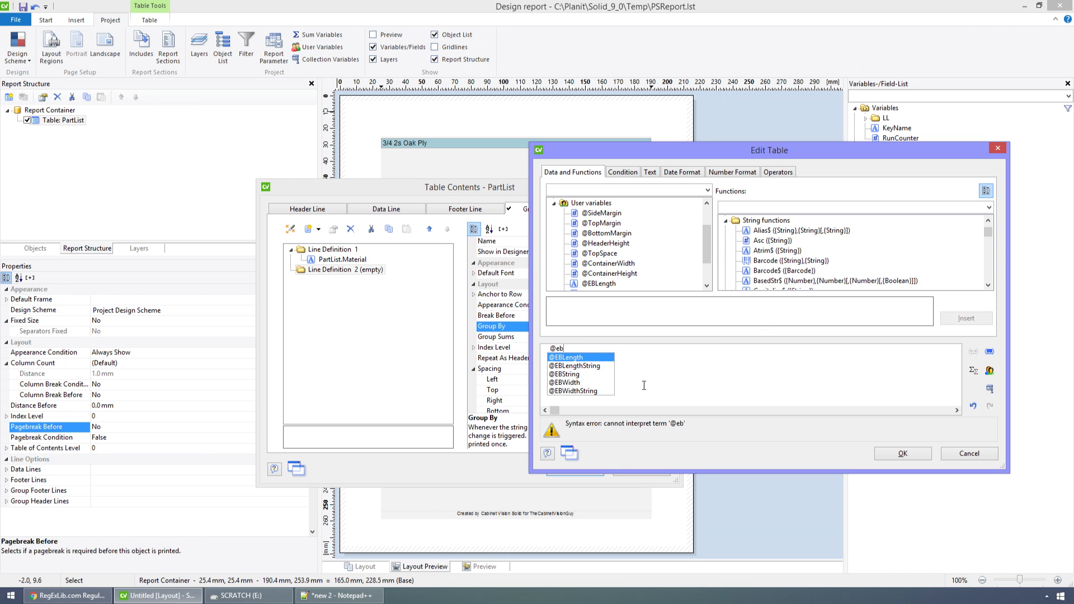
pyautogui.write('s')
pyautogui.press('Return')
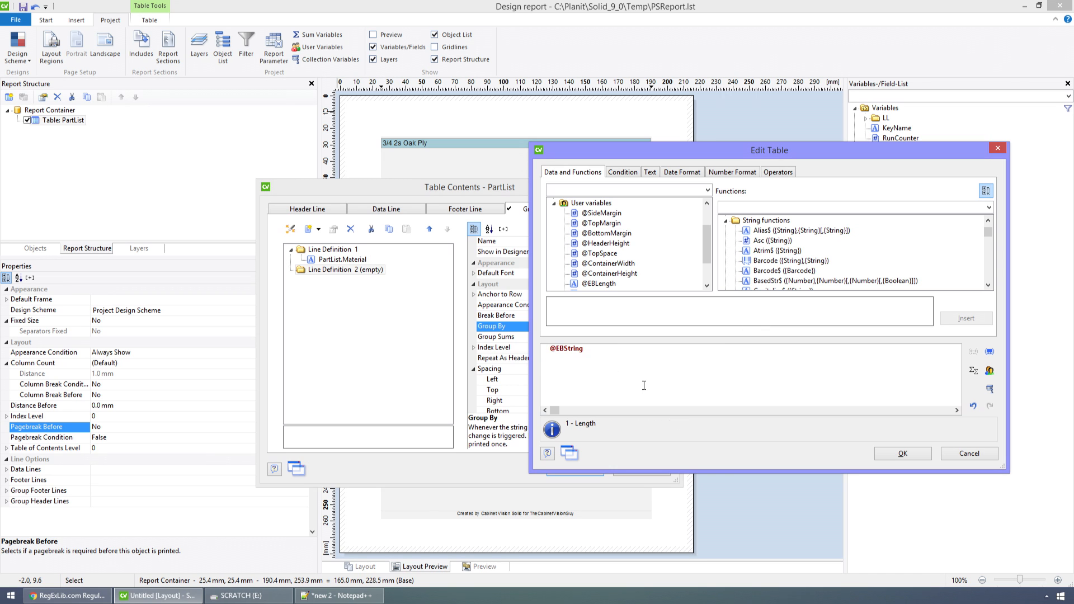
pyautogui.click(922, 454)
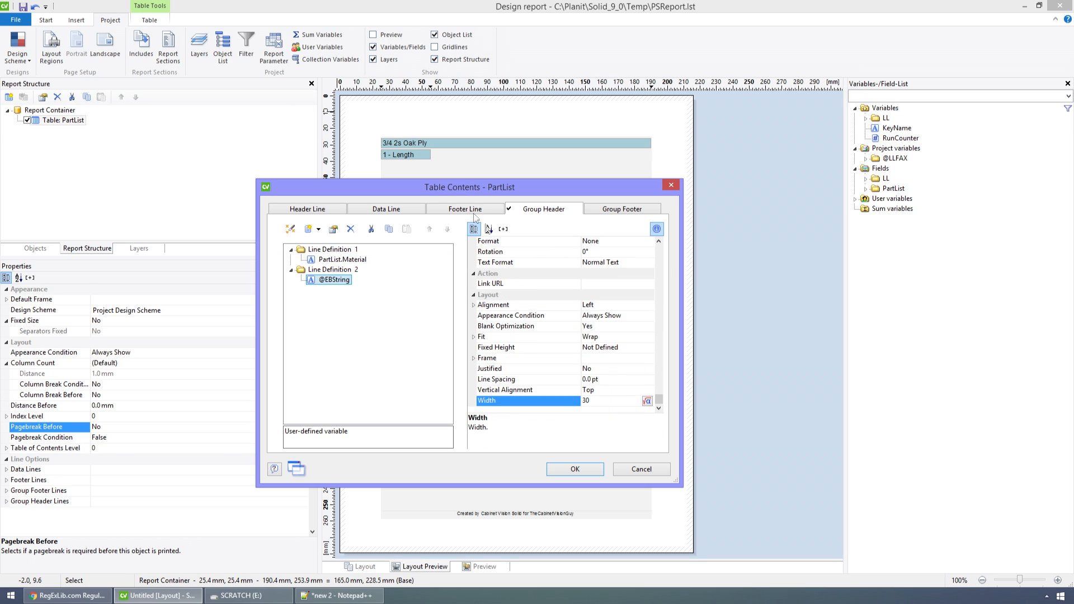
pyautogui.click(524, 400)
pyautogui.write('@Con')
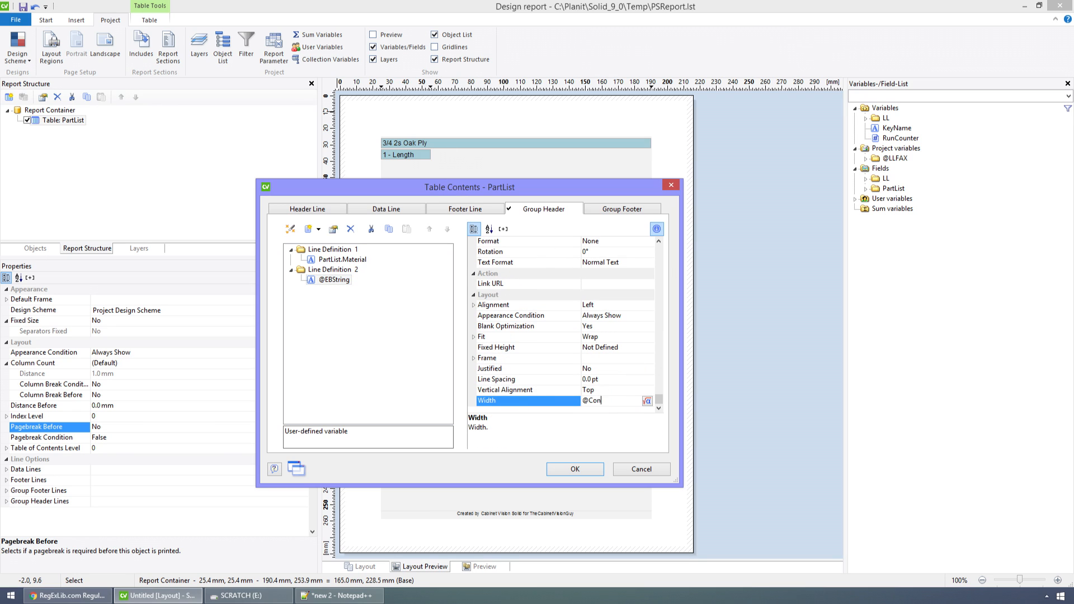
pyautogui.write('tainerWidth')
pyautogui.press('Return')
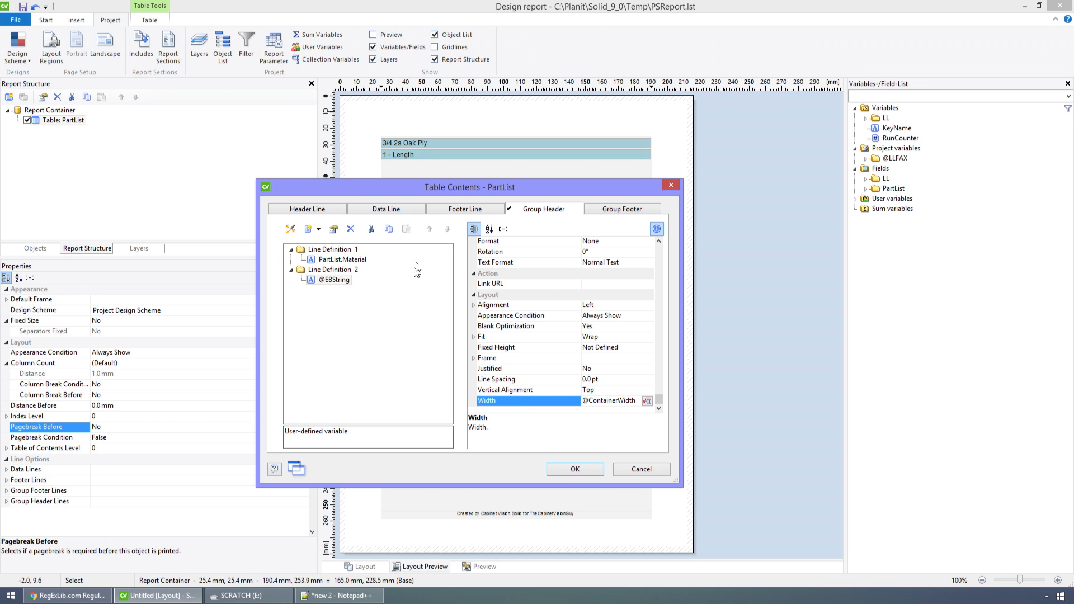
# Start the table's data line from an empty line definition and append a PartList.Qty column
pyautogui.click(386, 208)
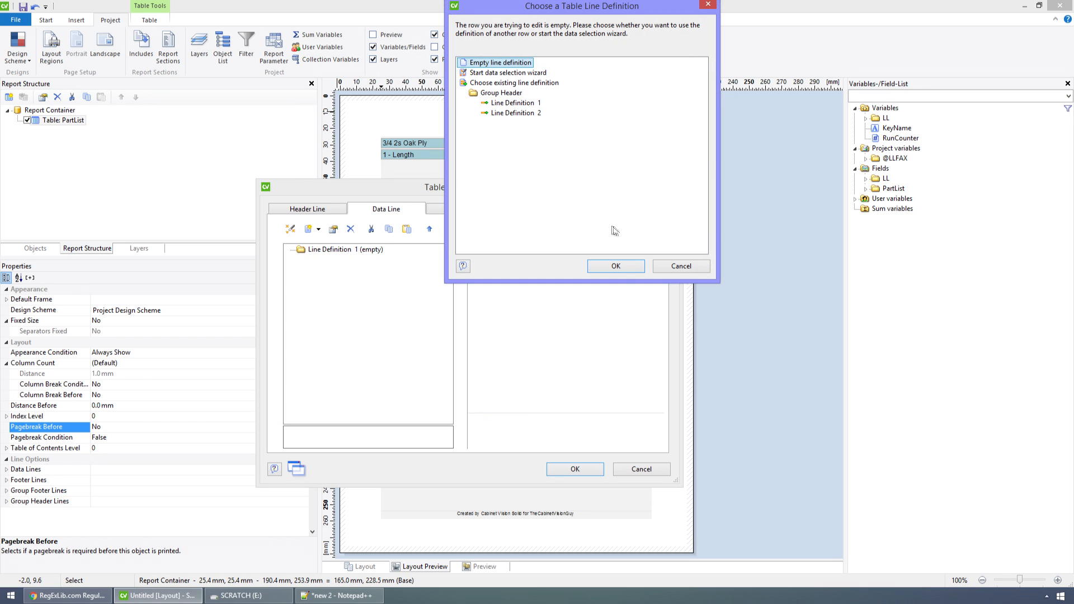
pyautogui.click(616, 266)
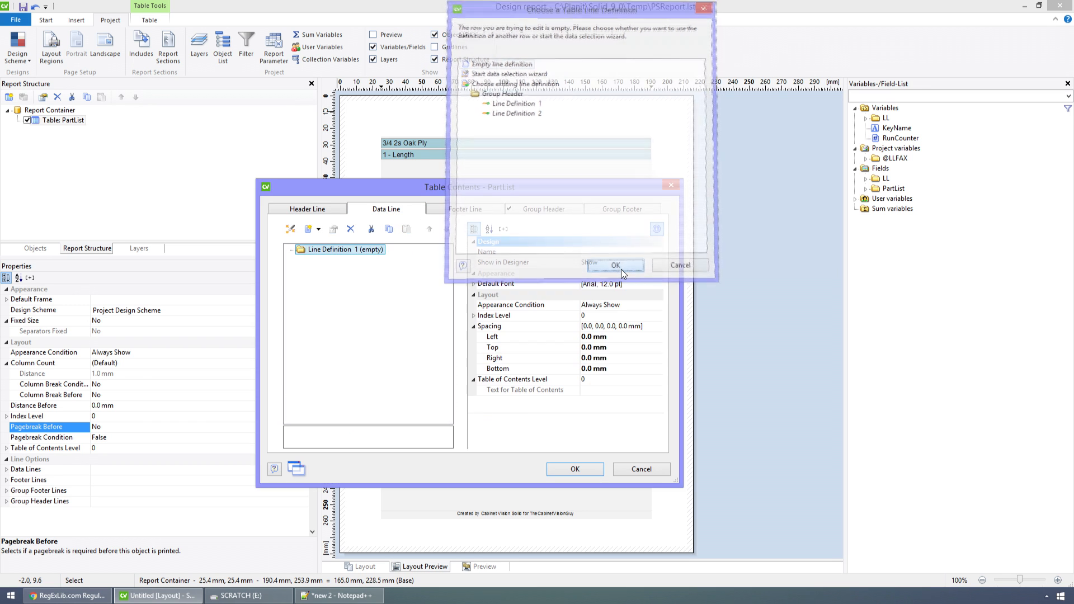
pyautogui.click(309, 229)
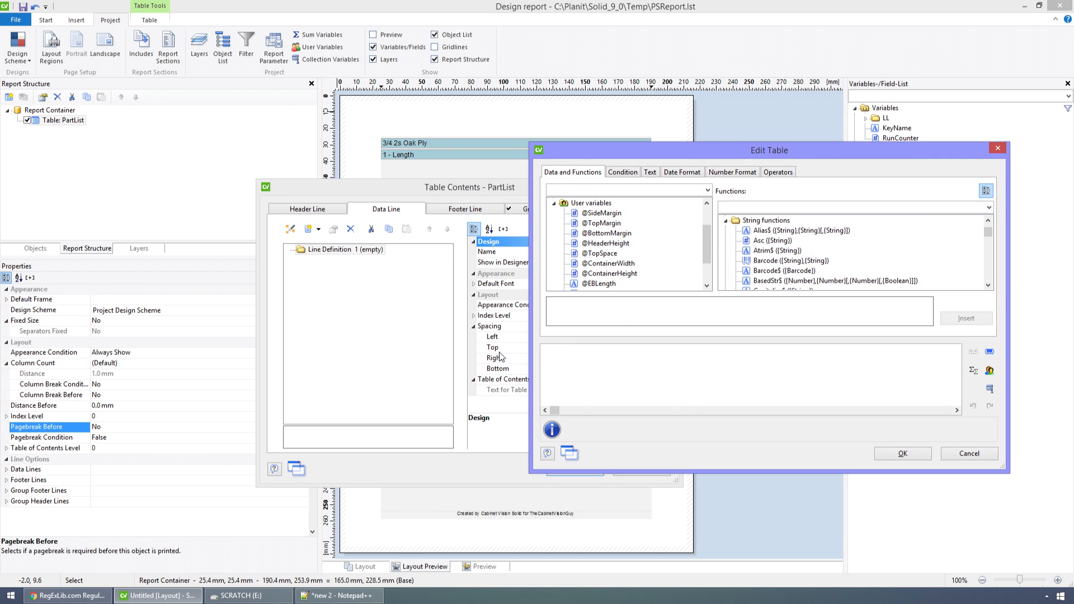
pyautogui.write('PartList.Qty')
pyautogui.click(902, 453)
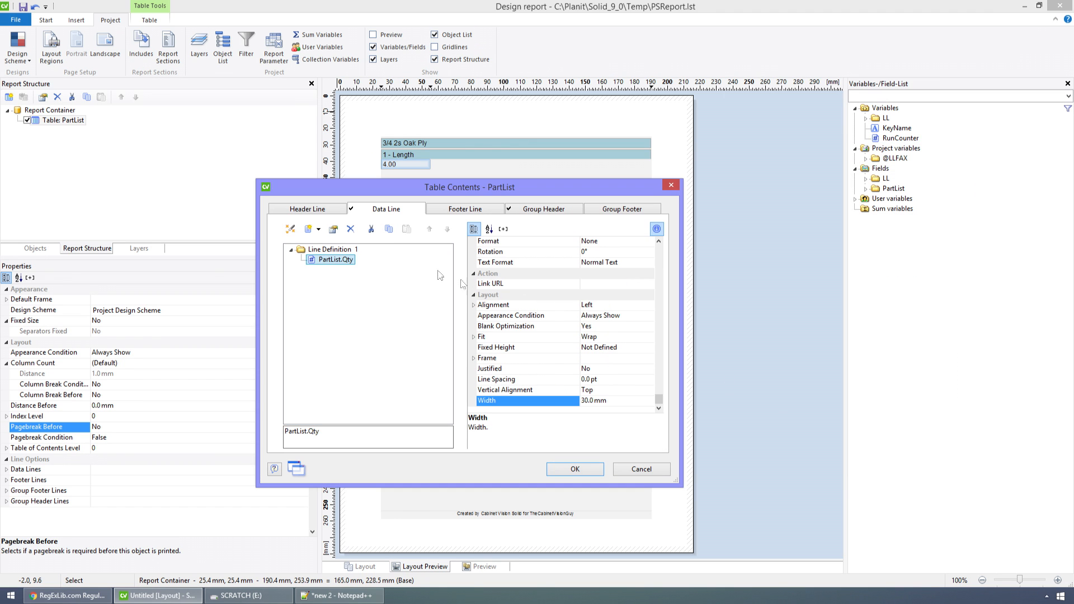
# Append a PartList.Description column to the data line after the quantity
pyautogui.click(312, 235)
pyautogui.write('partlist')
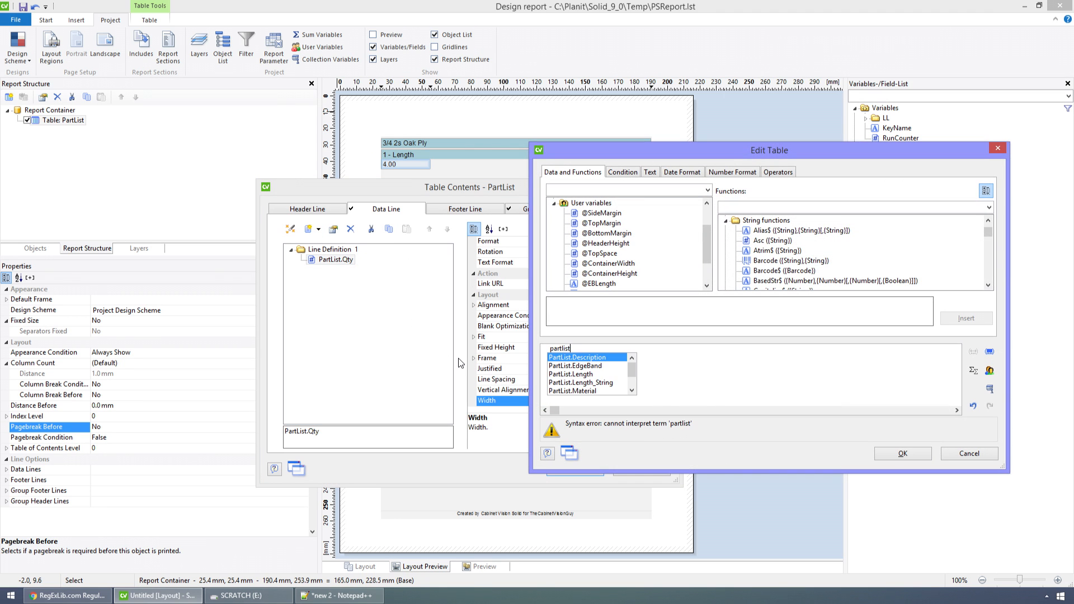
pyautogui.write('.Description')
pyautogui.press('Return')
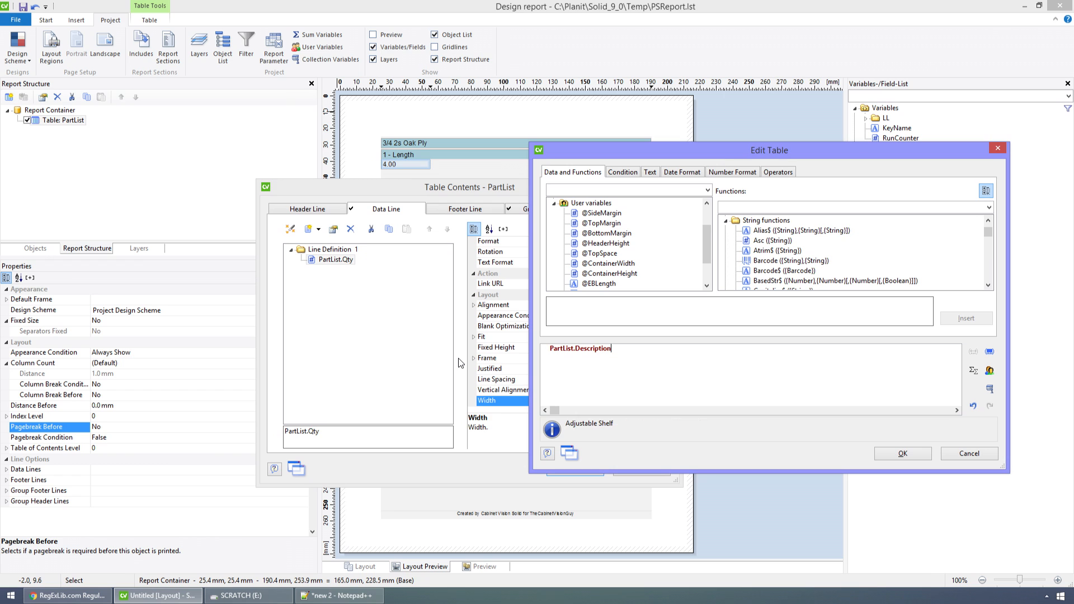
pyautogui.click(877, 452)
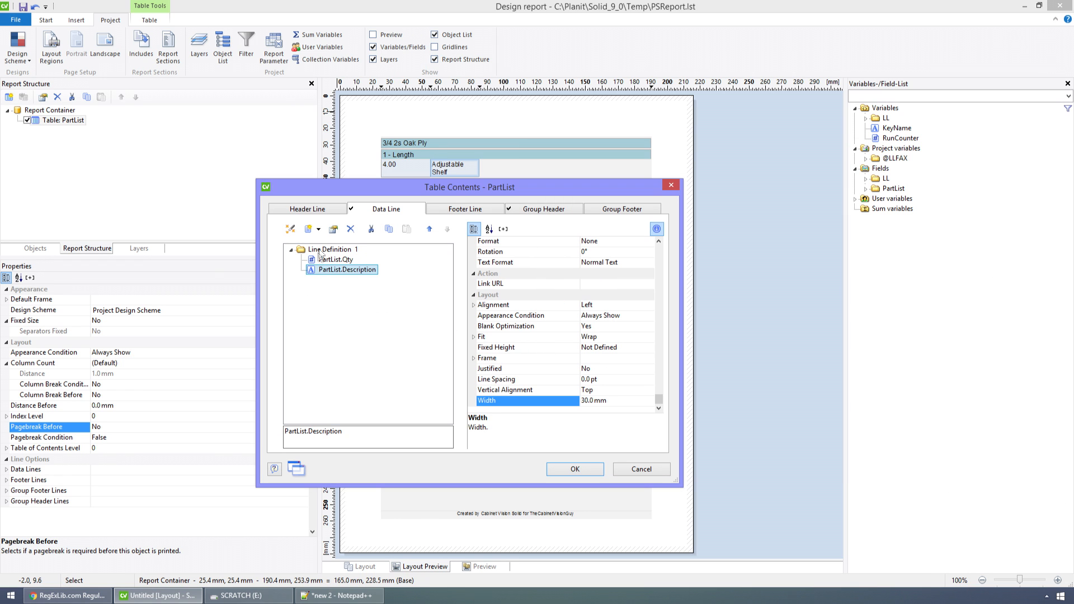
# Append a PartList.Width_String column to the data line after the description
pyautogui.click(310, 230)
pyautogui.write('rtlis')
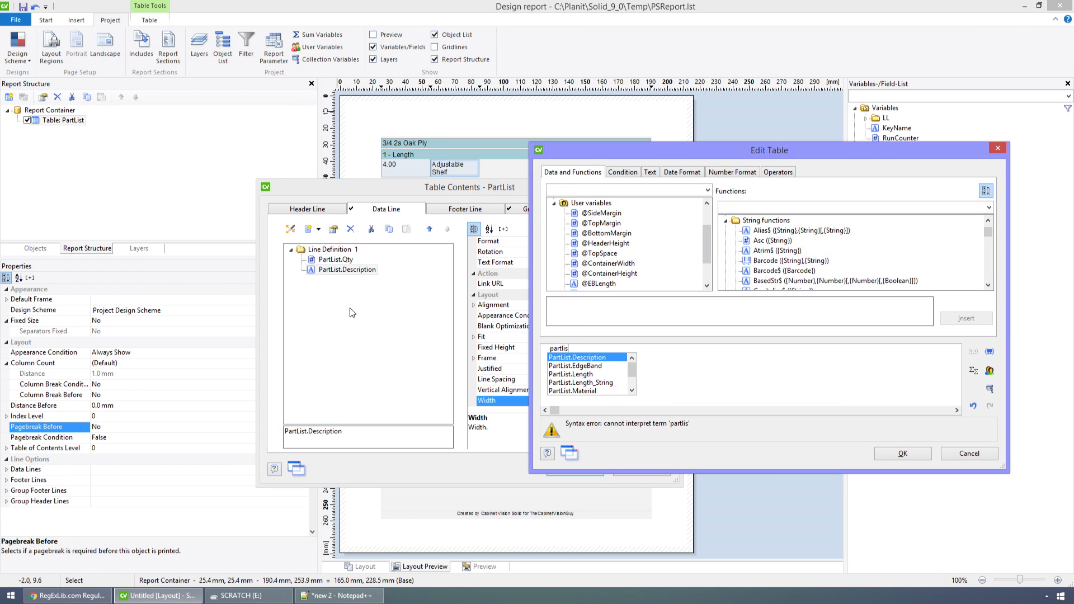
pyautogui.write('t.wid')
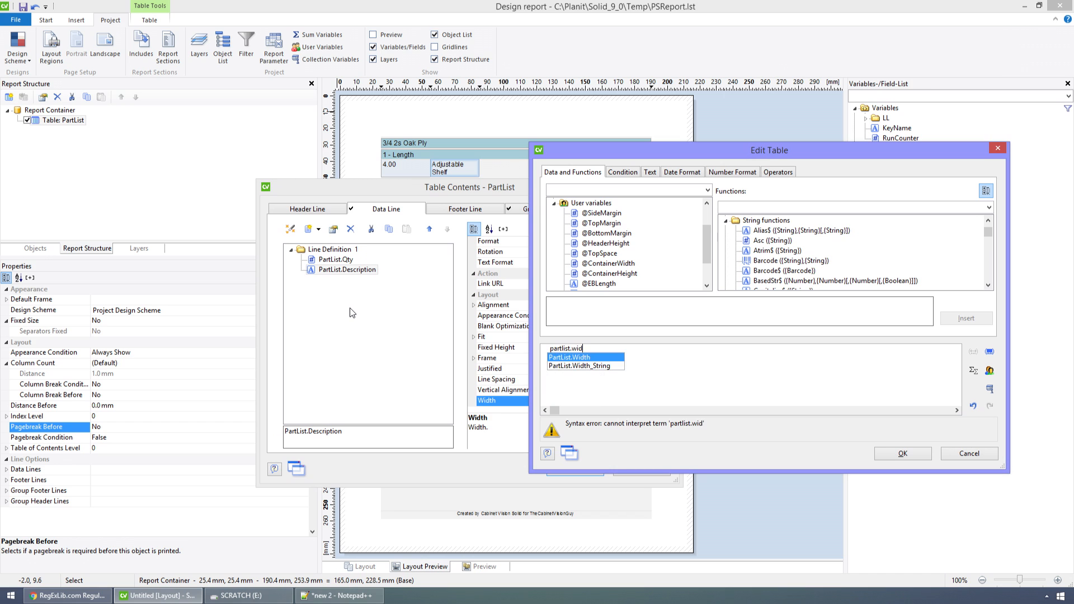
pyautogui.press('Down')
pyautogui.press('Return')
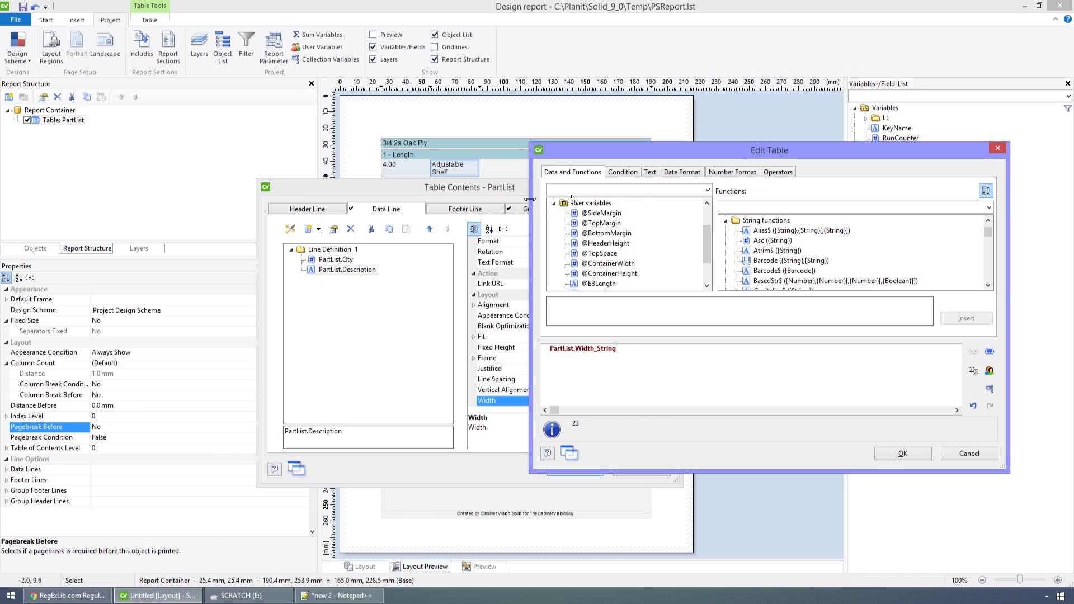
pyautogui.click(903, 453)
# Append a data line column containing the literal text 'x' after the width string
pyautogui.click(308, 229)
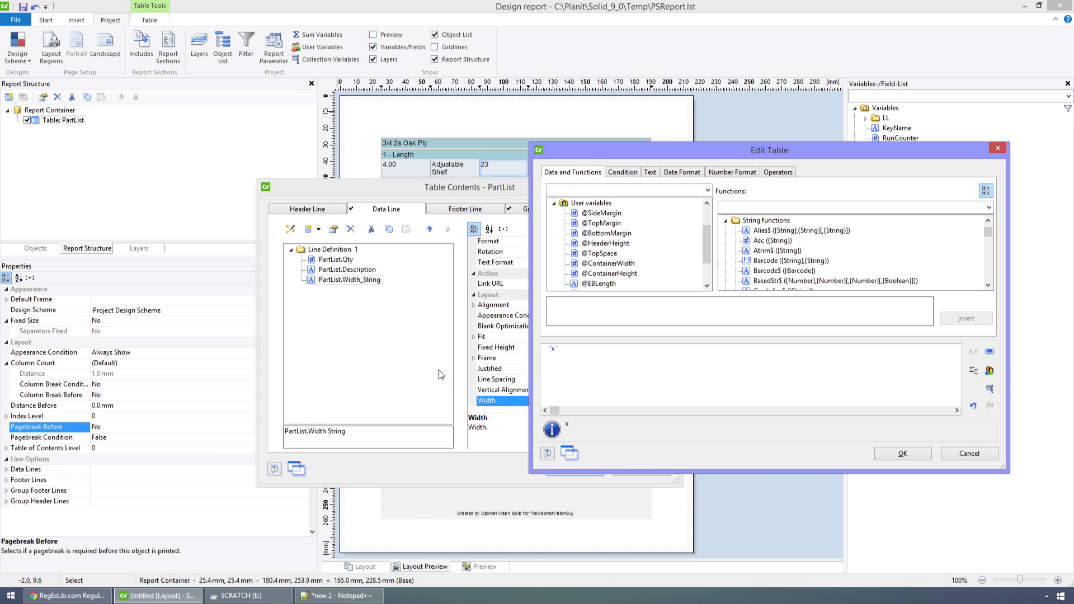
pyautogui.press('BackSpace')
pyautogui.press('BackSpace')
pyautogui.write("x'")
pyautogui.click(890, 456)
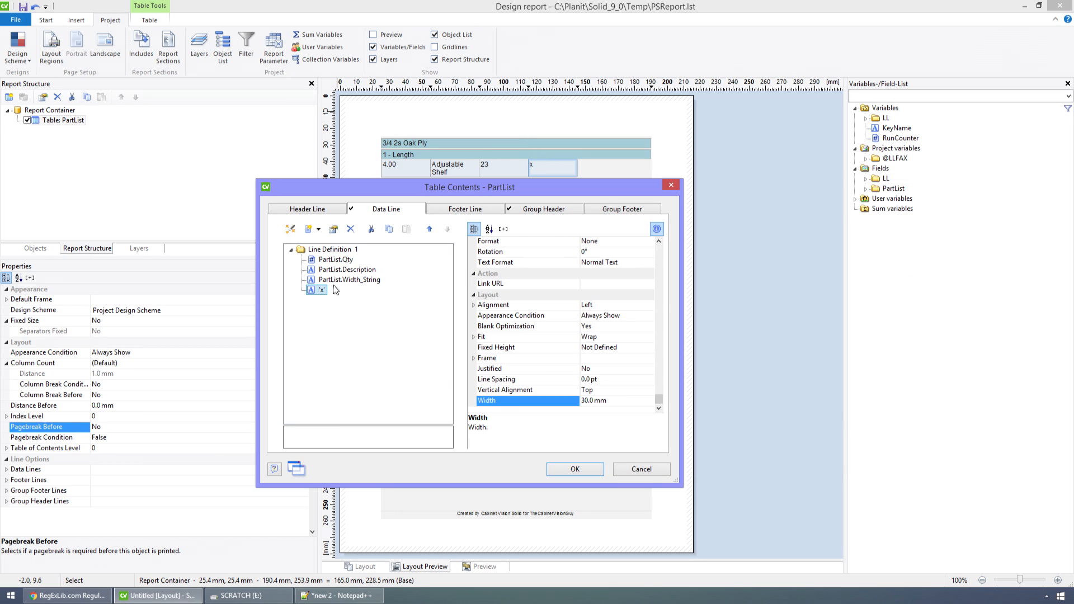
# Append a PartList.Length_String column to the data line after the 'x' separator
pyautogui.click(308, 229)
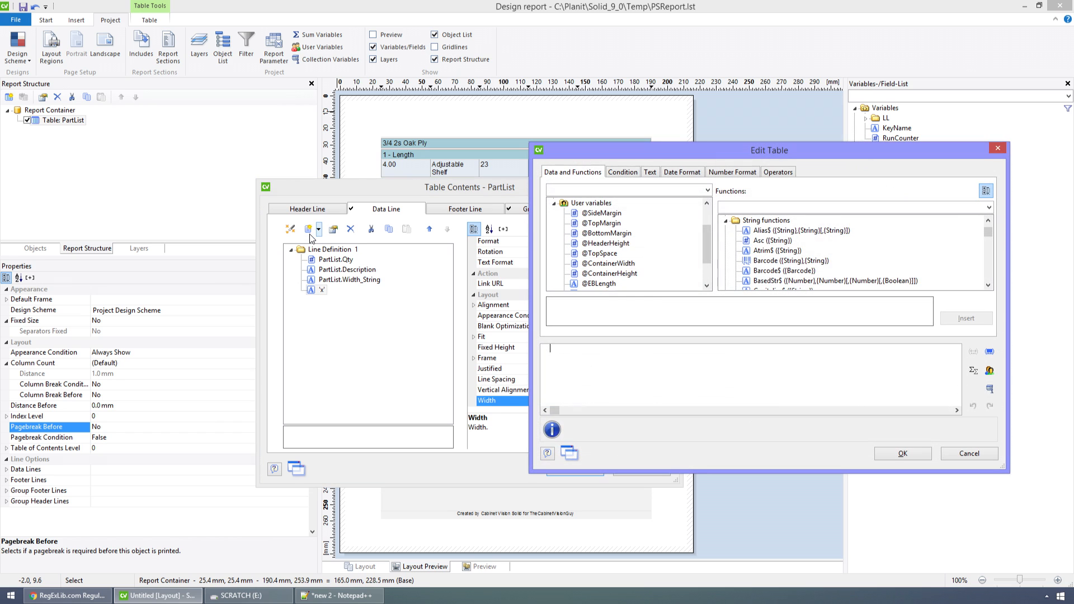
pyautogui.write('Partlist.')
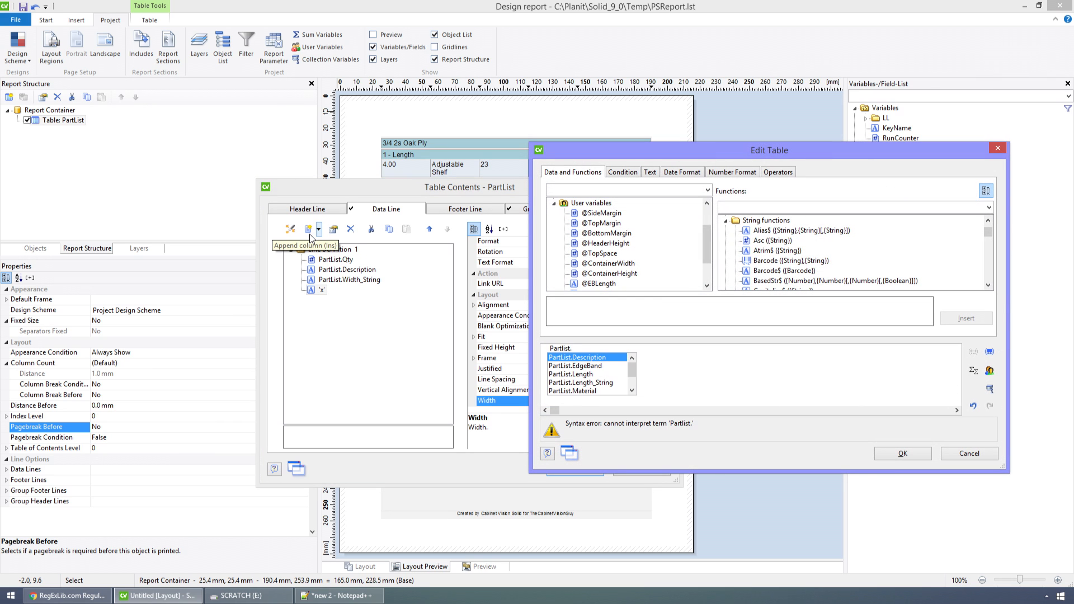
pyautogui.write('len')
pyautogui.press('Down')
pyautogui.press('Return')
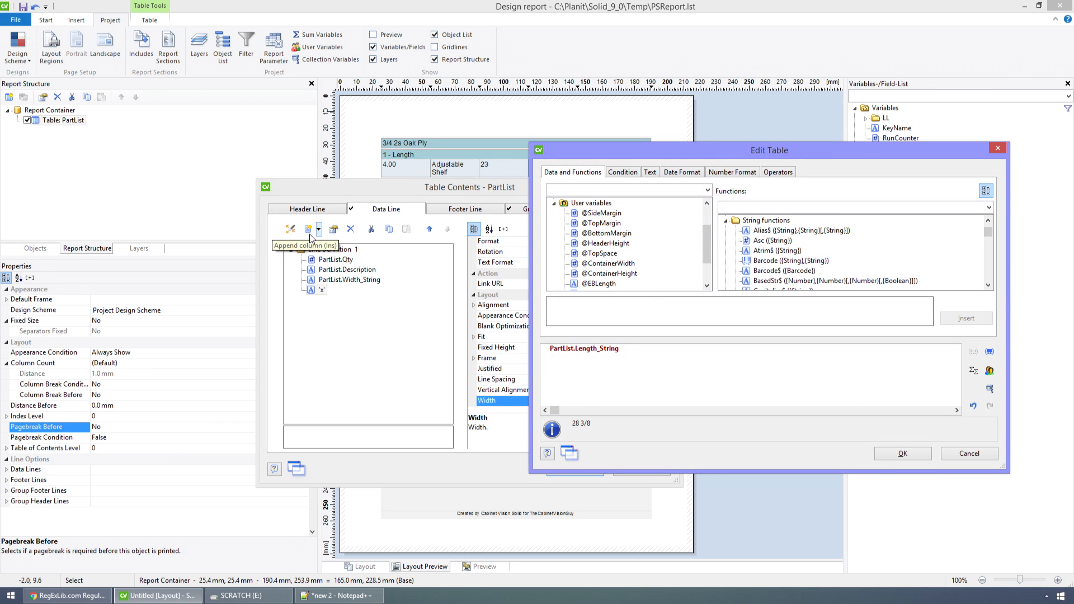
pyautogui.click(902, 455)
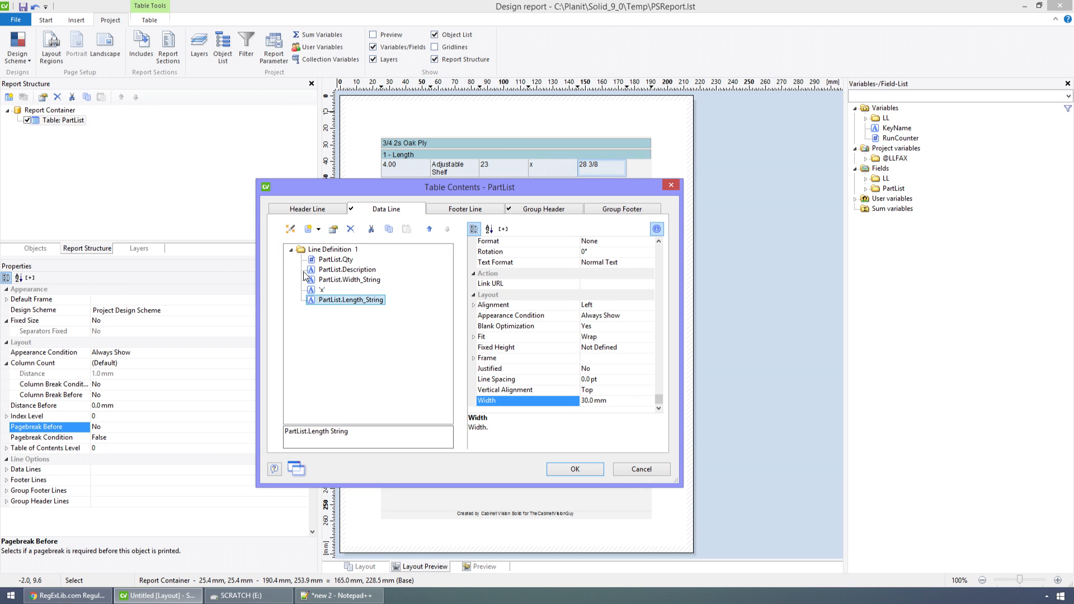
# Set the width of the 'x' separator column in the data line to 5 mm
pyautogui.click(311, 290)
pyautogui.click(549, 403)
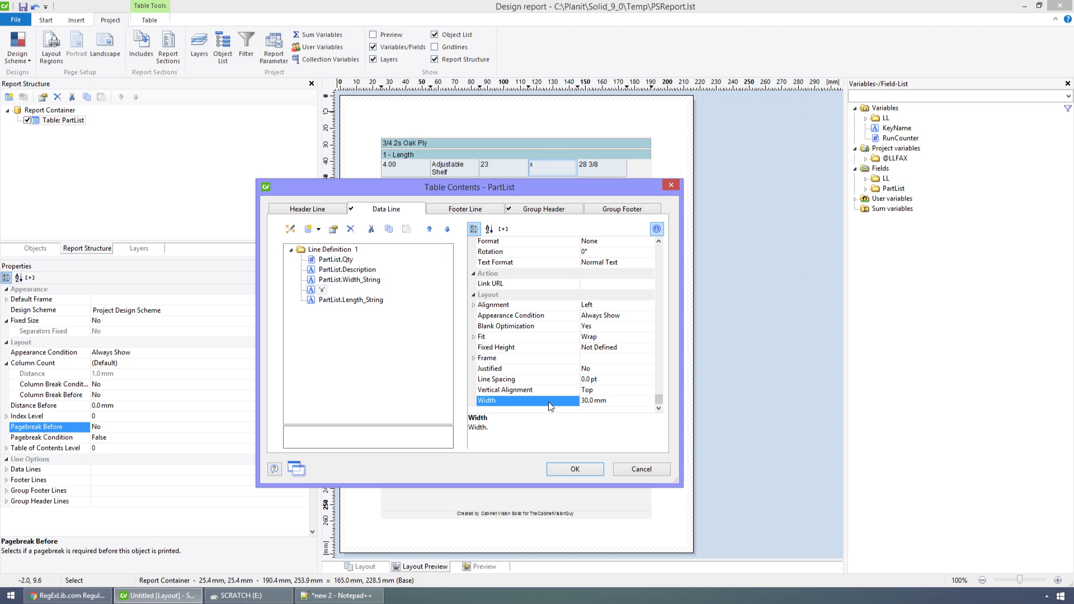
pyautogui.write('10')
pyautogui.press('Return')
pyautogui.click(548, 402)
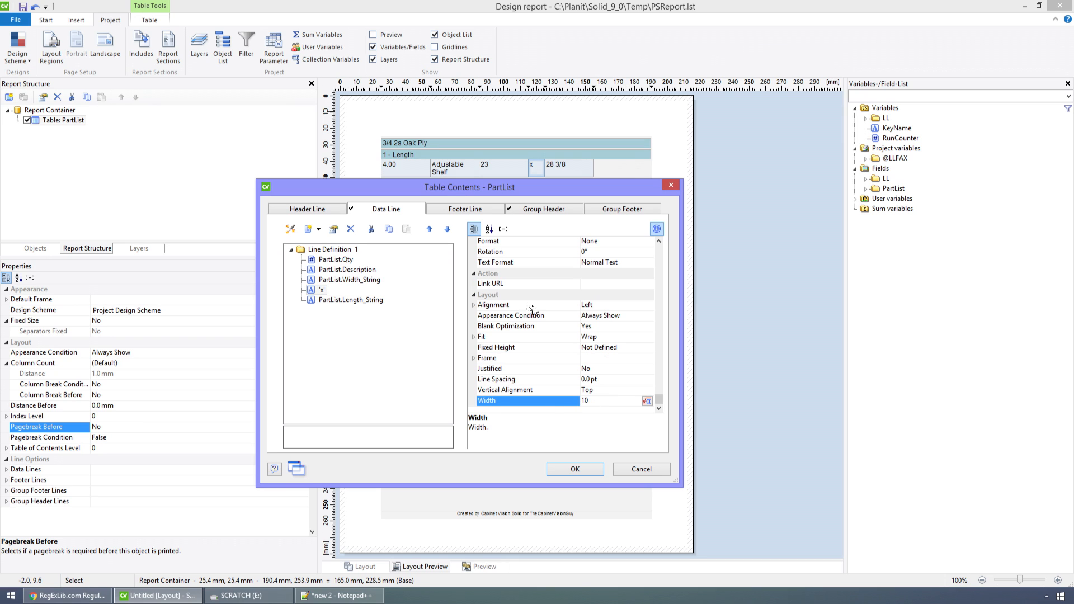
pyautogui.write('5')
pyautogui.doubleClick(518, 309)
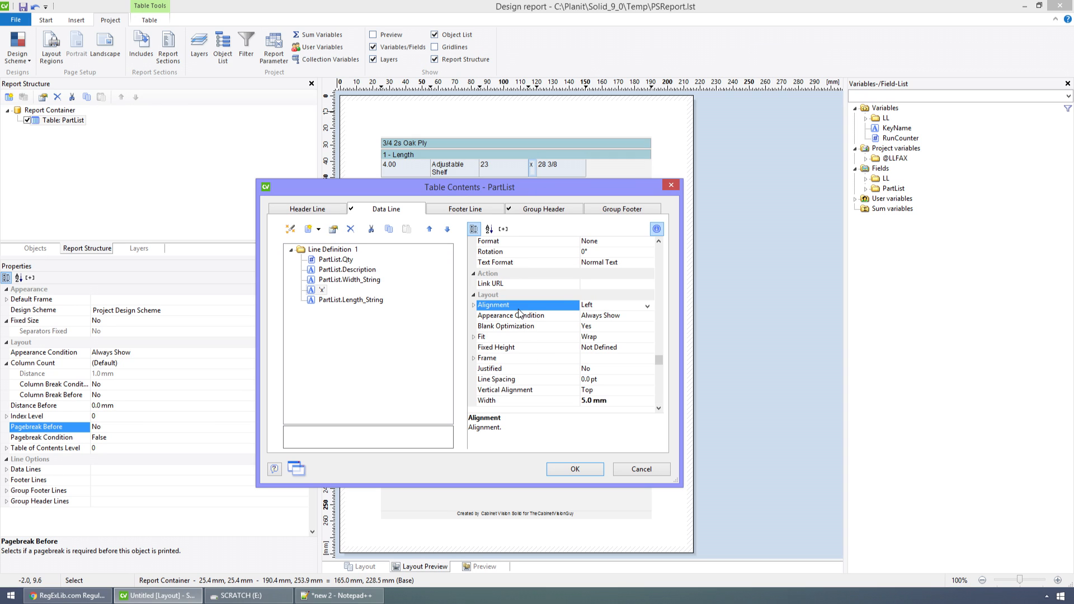
# Set the alignment of the PartList.Width_String data line column to right
pyautogui.click(344, 280)
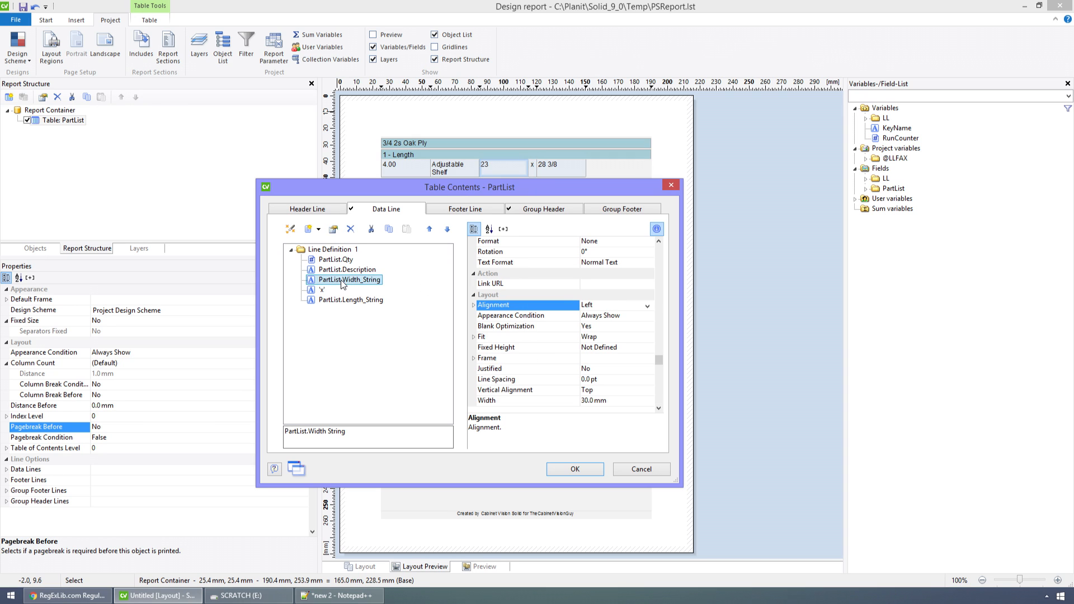
pyautogui.click(377, 301)
pyautogui.click(370, 280)
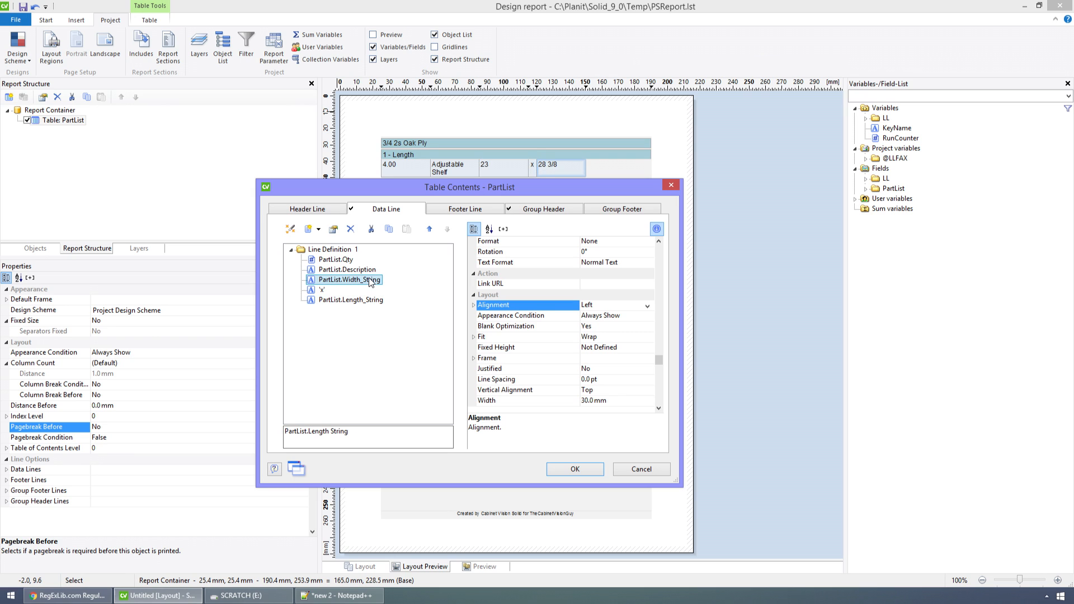
pyautogui.click(543, 307)
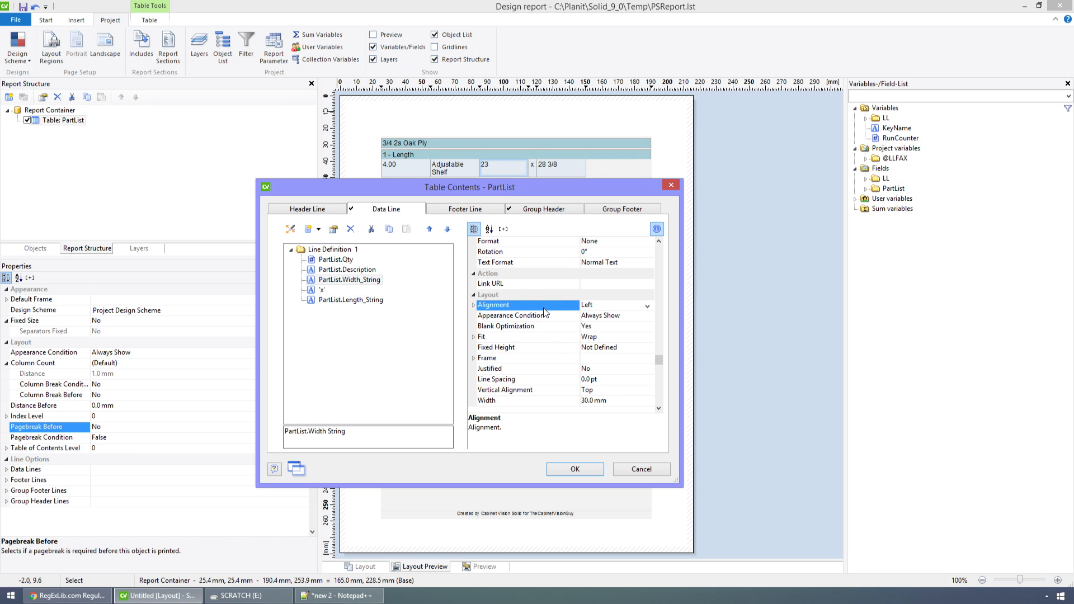
pyautogui.press('r')
# Set the data line column widths to 45 mm for PartList.Description and 12 mm for PartList.Qty
pyautogui.click(358, 269)
pyautogui.click(508, 401)
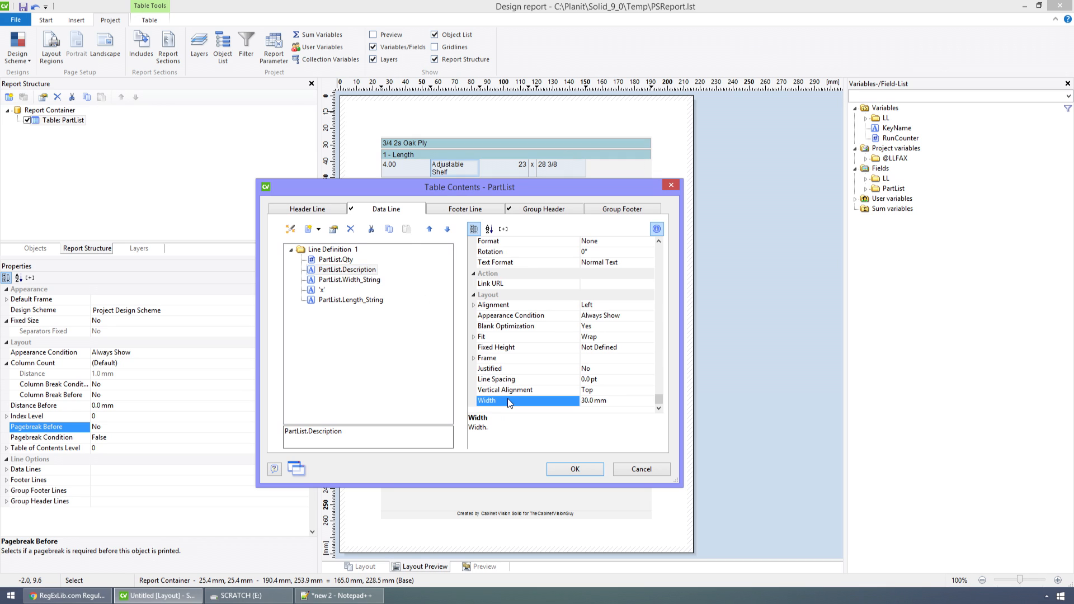
pyautogui.write('45')
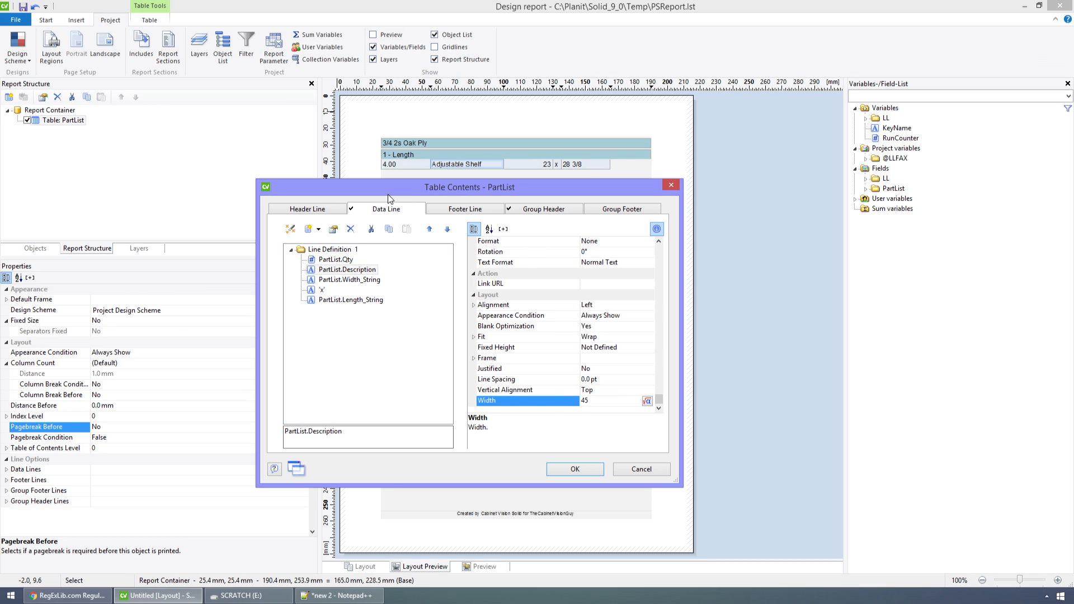
pyautogui.click(335, 259)
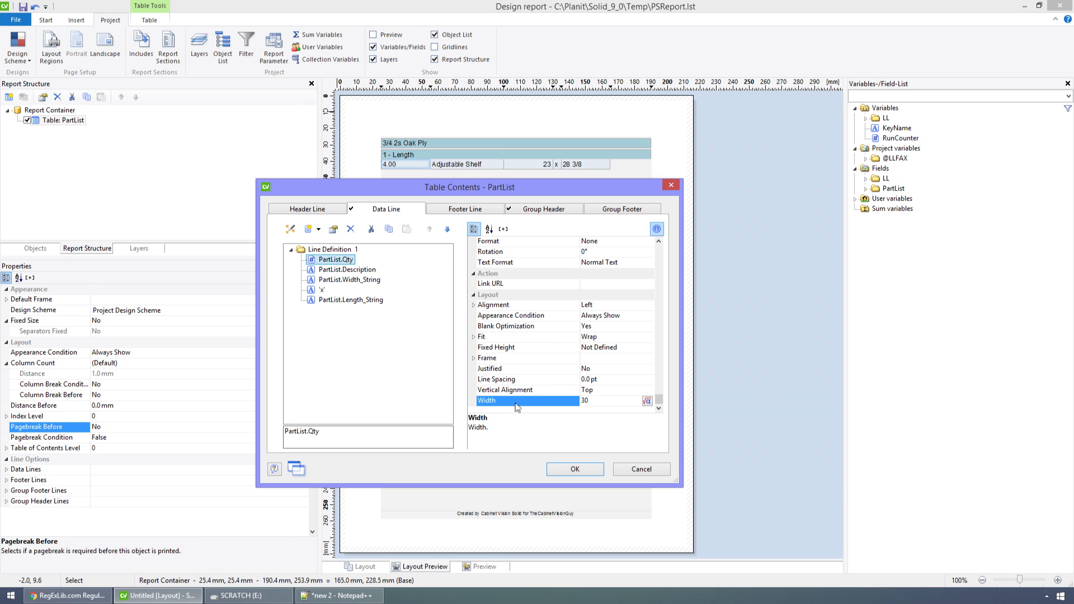
pyautogui.write('12')
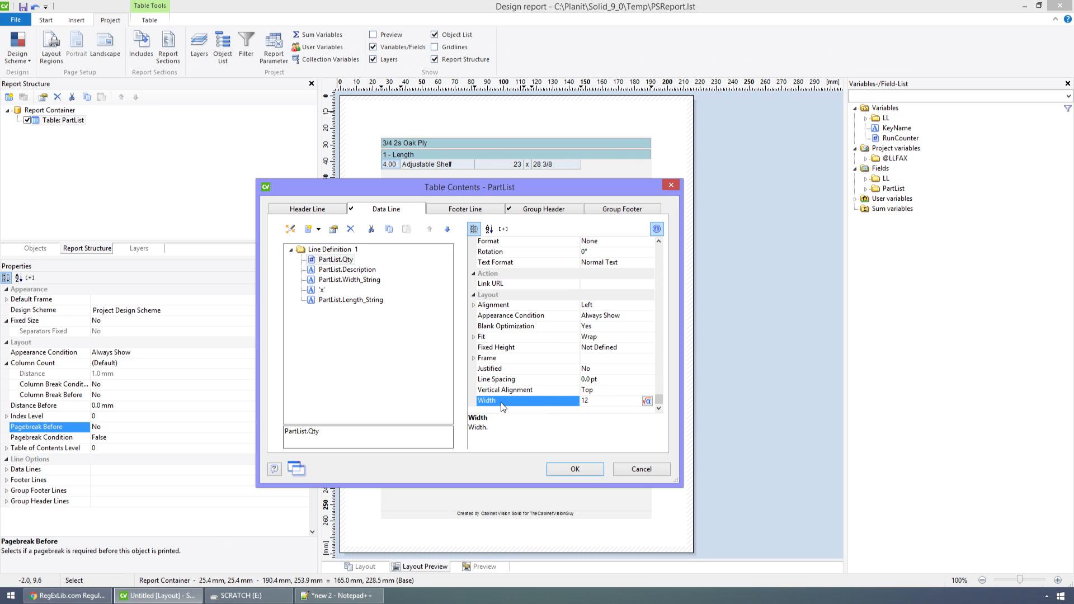
# Format the PartList.Qty column as a Number with 0 decimal places
pyautogui.click(524, 253)
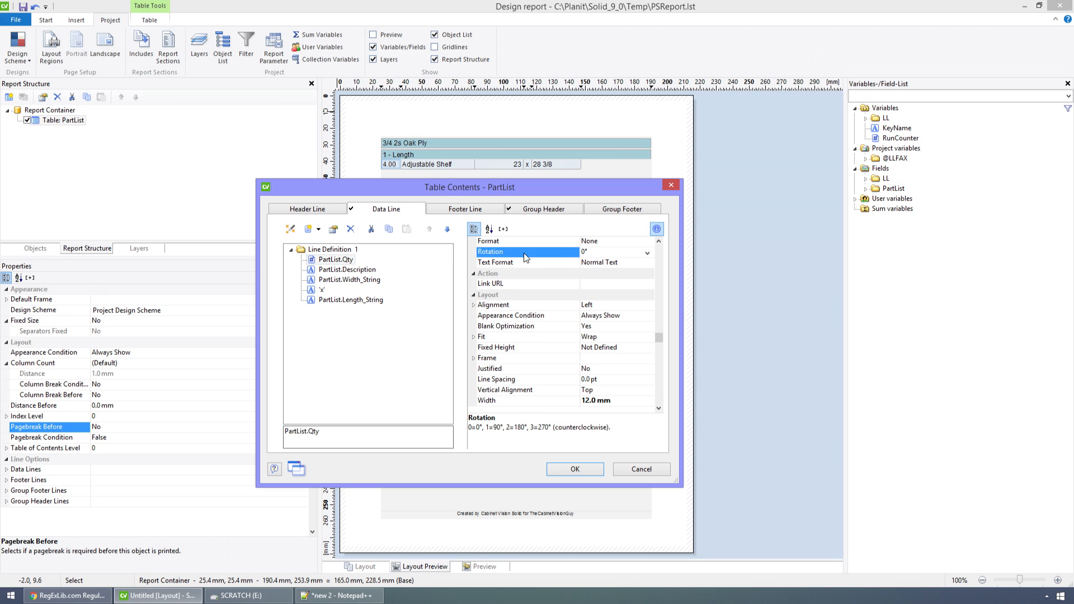
pyautogui.click(546, 245)
pyautogui.click(649, 241)
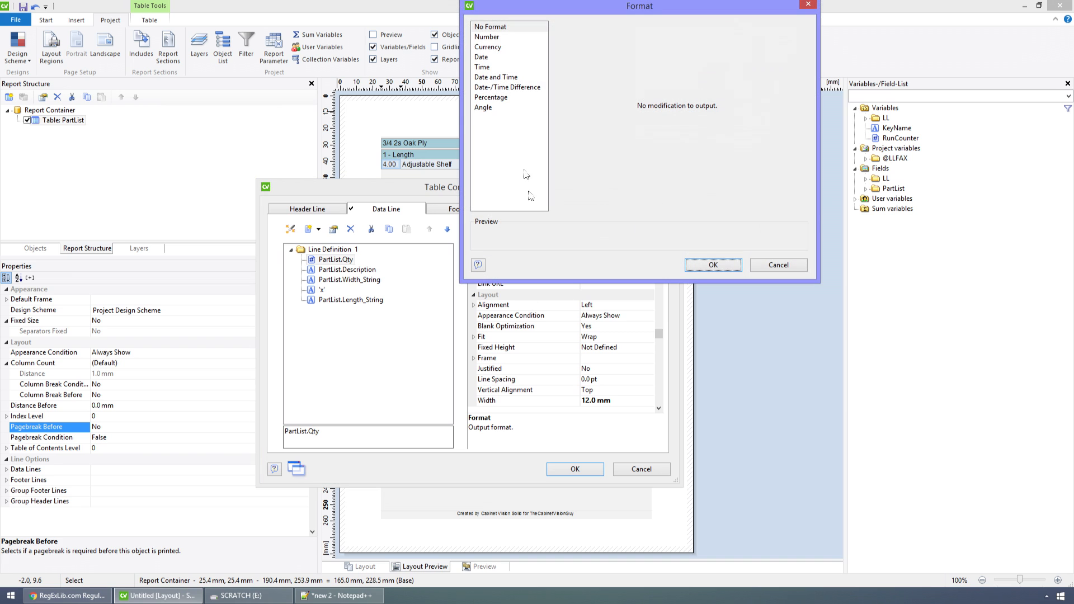
pyautogui.click(487, 37)
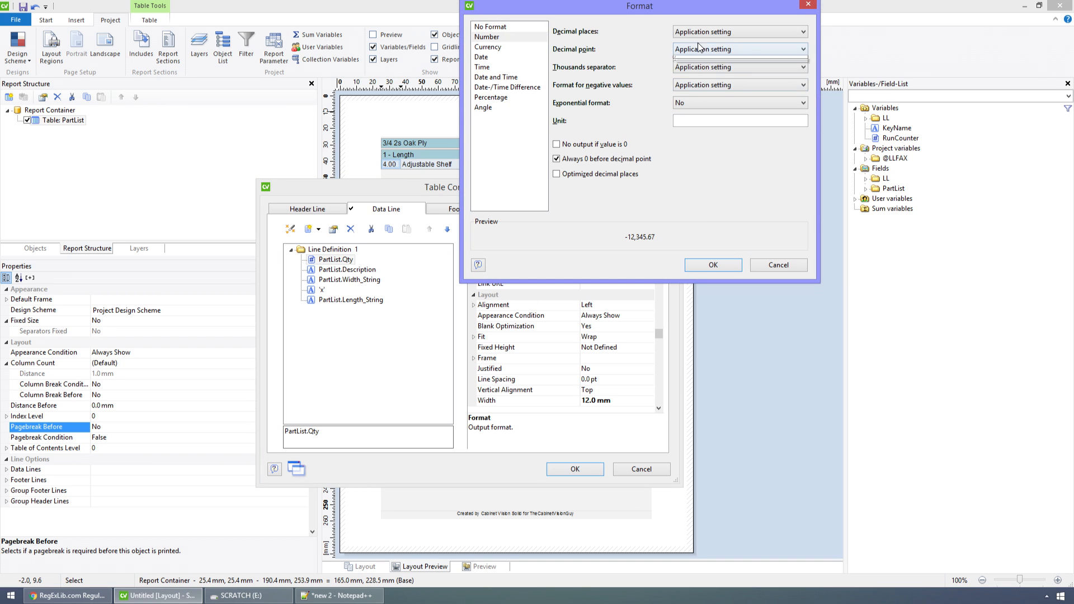
pyautogui.click(693, 50)
pyautogui.click(688, 60)
pyautogui.click(686, 32)
pyautogui.click(685, 62)
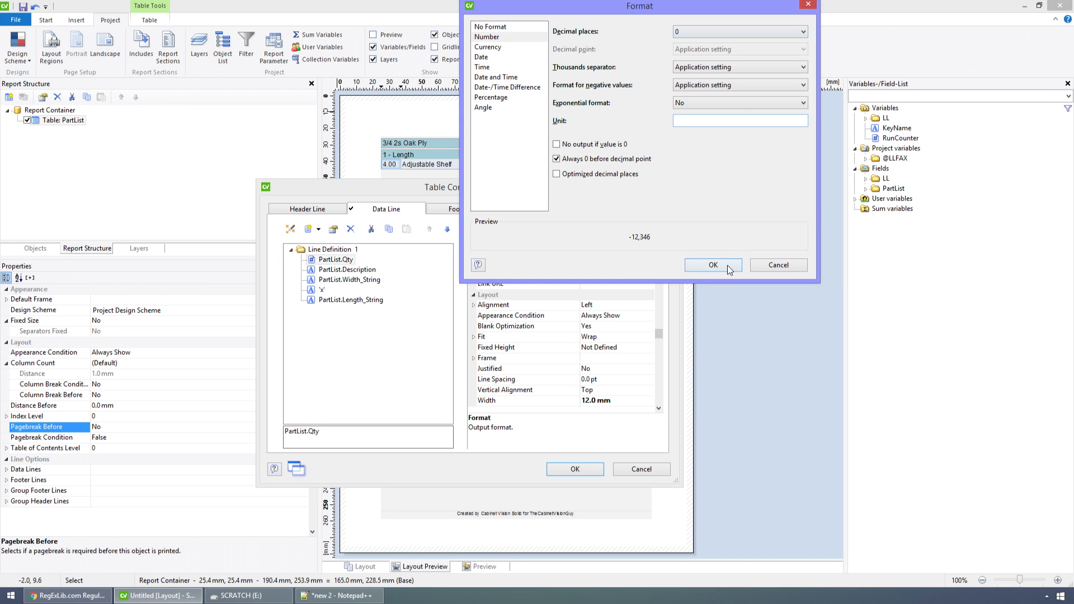
pyautogui.click(716, 266)
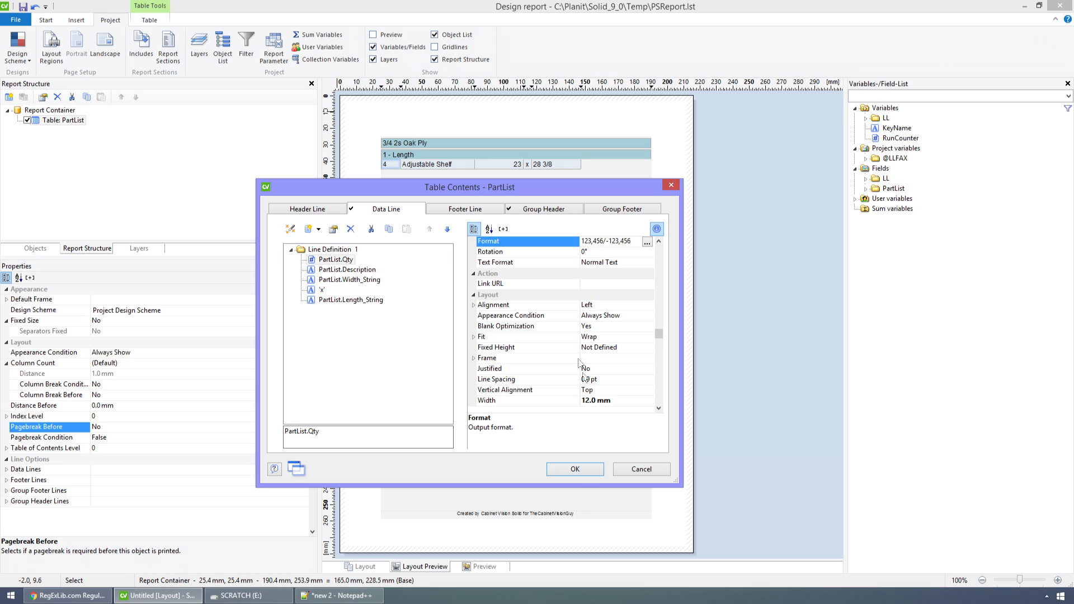
# Center the PartList.Qty column, accept the table contents, and save and close the report design
pyautogui.click(514, 304)
pyautogui.doubleClick(514, 303)
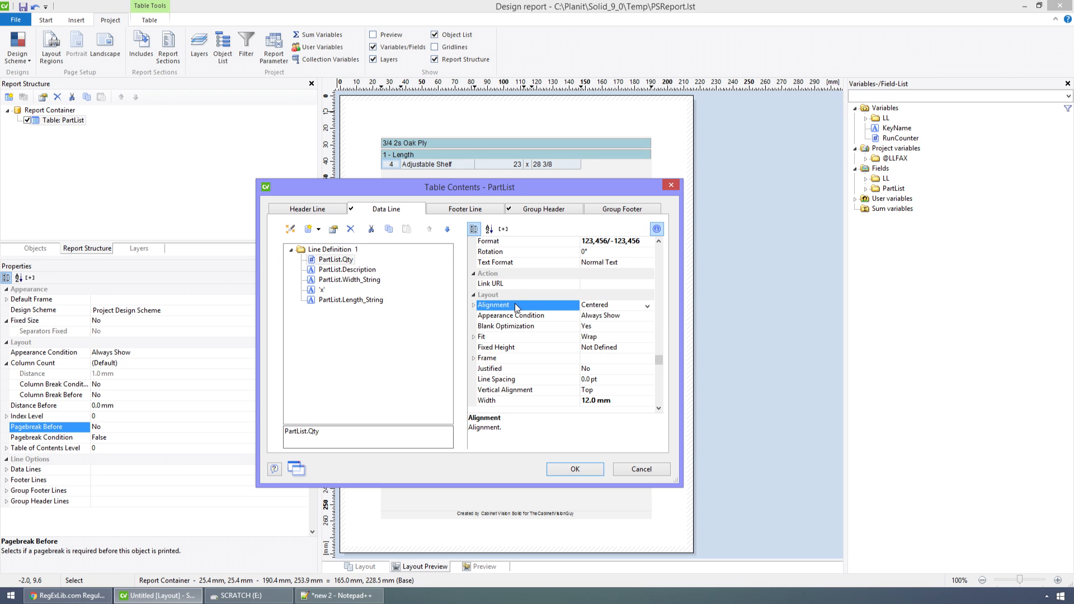
pyautogui.click(571, 469)
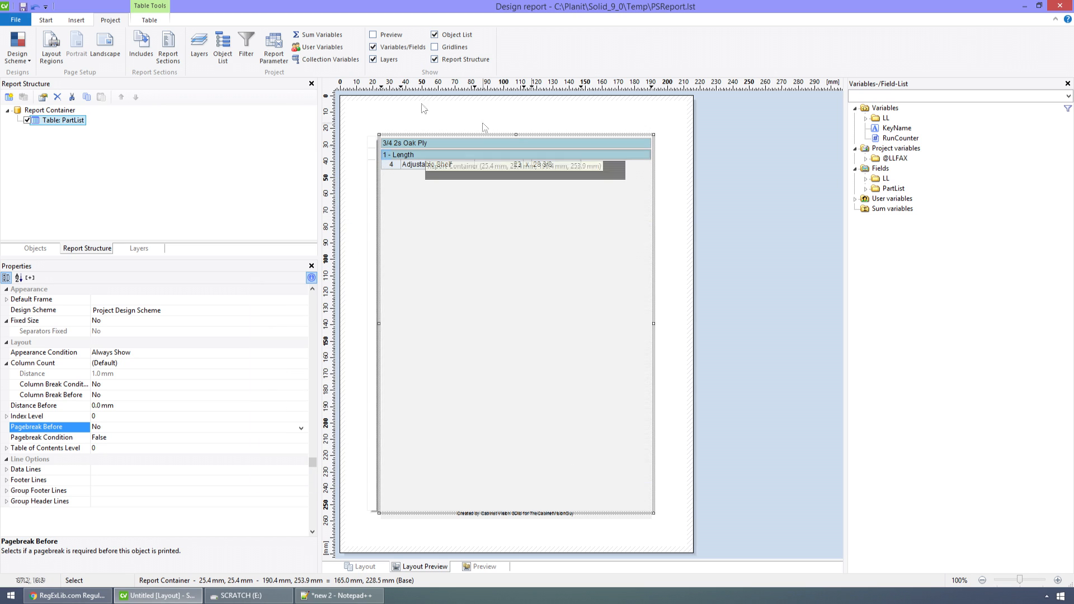
pyautogui.click(22, 6)
pyautogui.click(1060, 6)
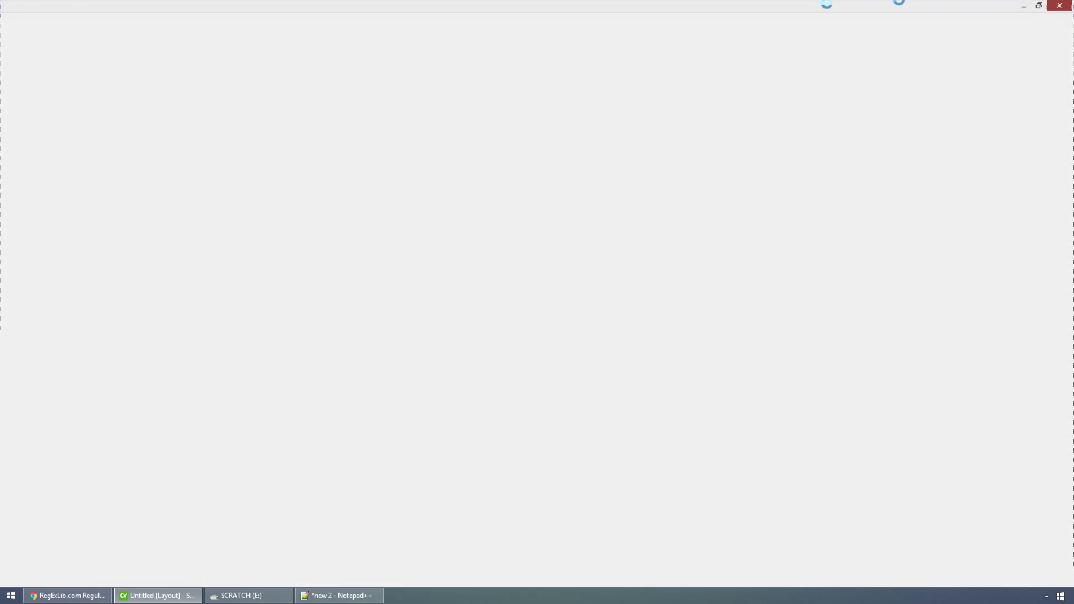
# Preview the adjustable shelf report in View Mode and magnify its table to check the column layout
pyautogui.click(46, 53)
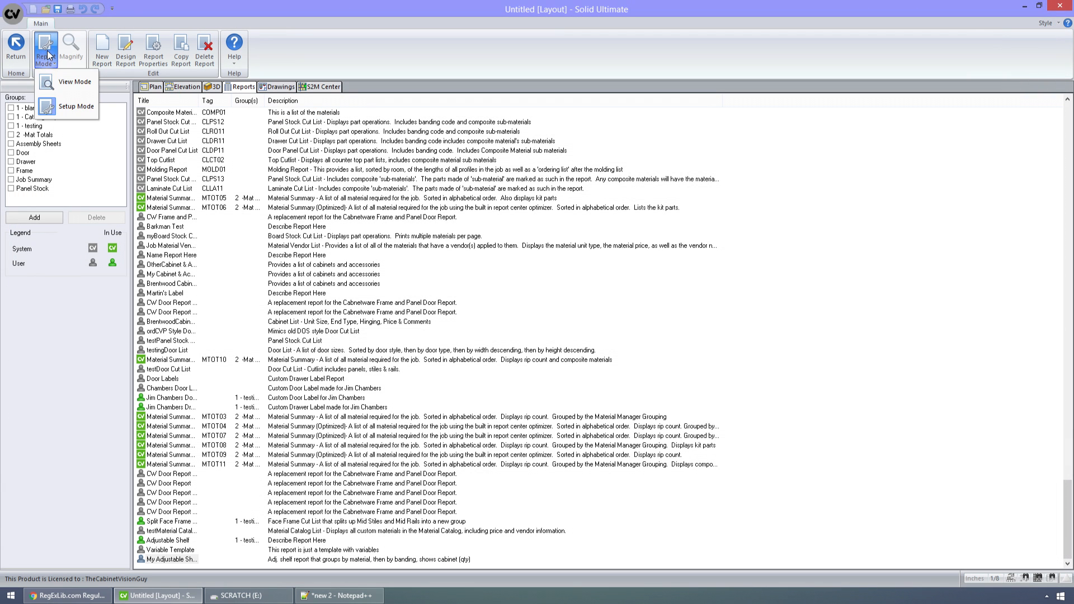
pyautogui.click(58, 81)
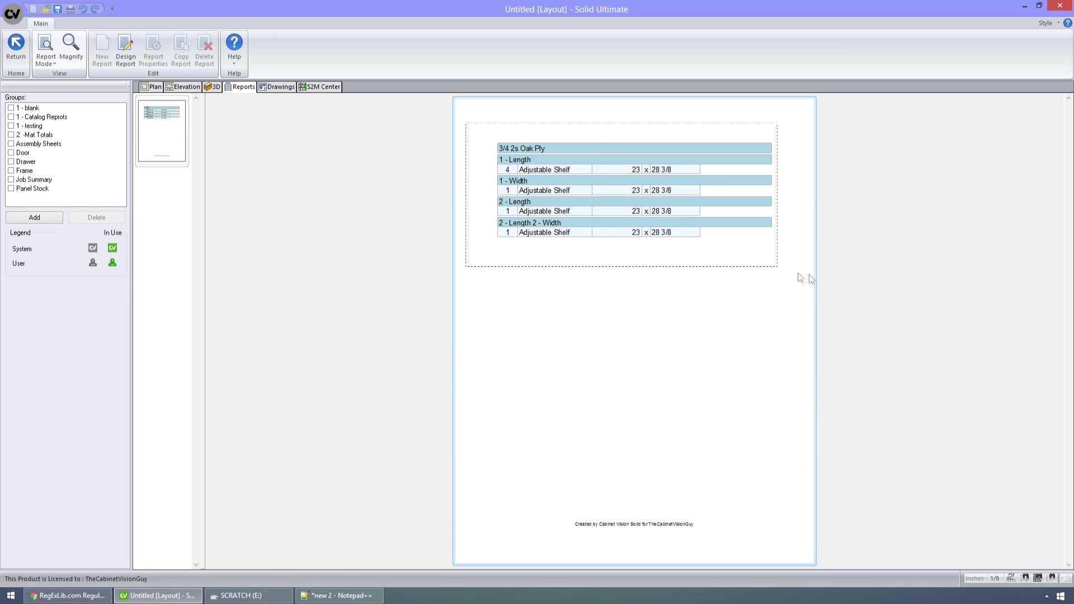
pyautogui.click(832, 275)
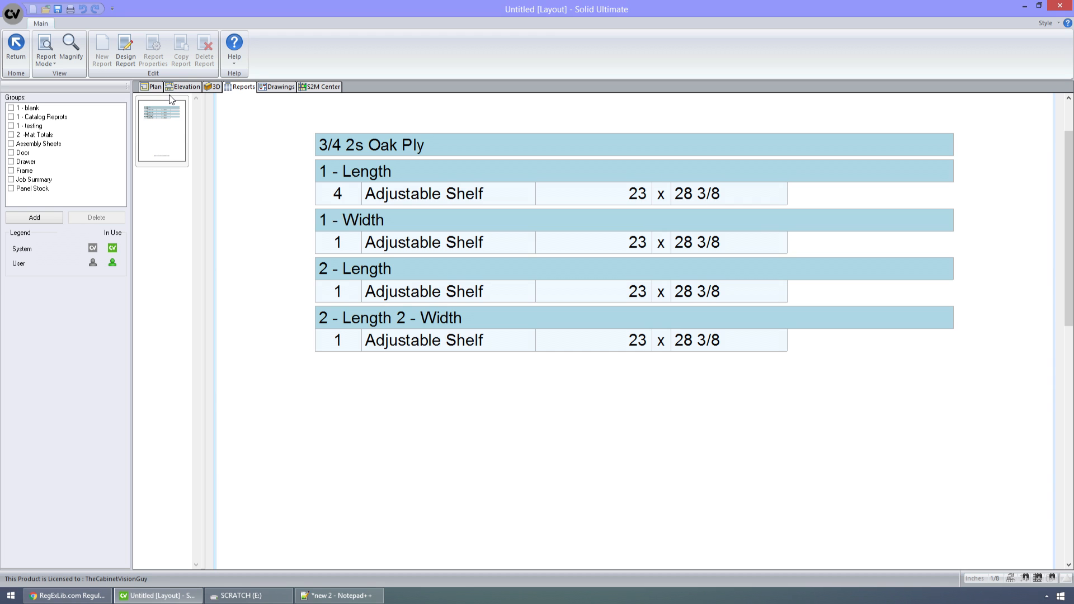
# Return to Setup Mode and open the PartList table in the report's advanced properties
pyautogui.click(46, 56)
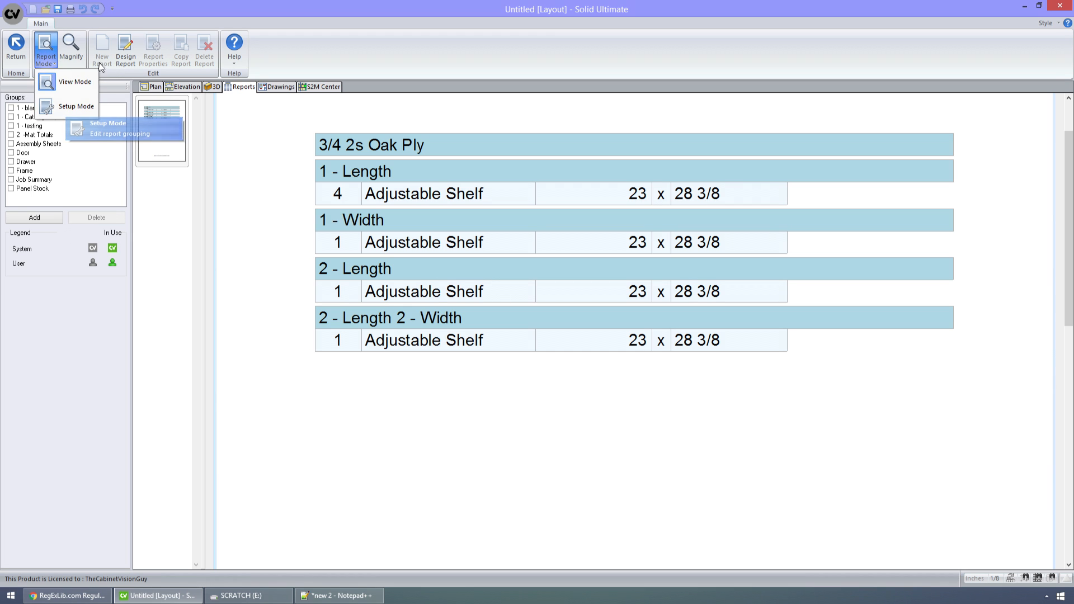
pyautogui.click(72, 107)
pyautogui.click(154, 53)
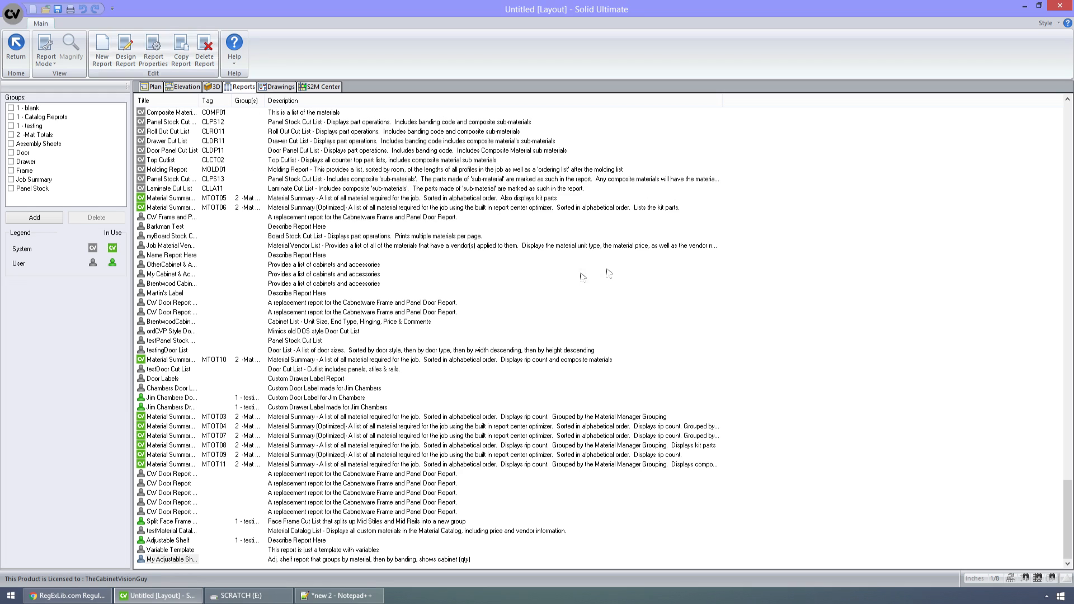
pyautogui.click(393, 239)
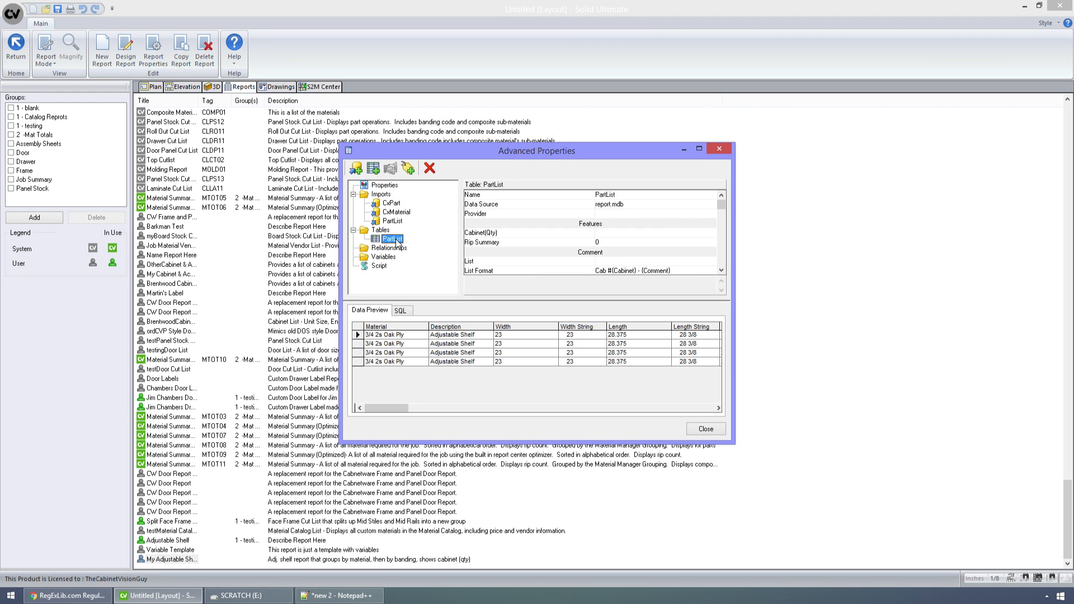
# Enter "SELECT Count(Parts.[Part ID]) as Qty, Parts.[Cabinet ID] as Cabinet FROM PartList GROUP BY" as the PartList table's Cabinet(Qty) statement
pyautogui.click(615, 234)
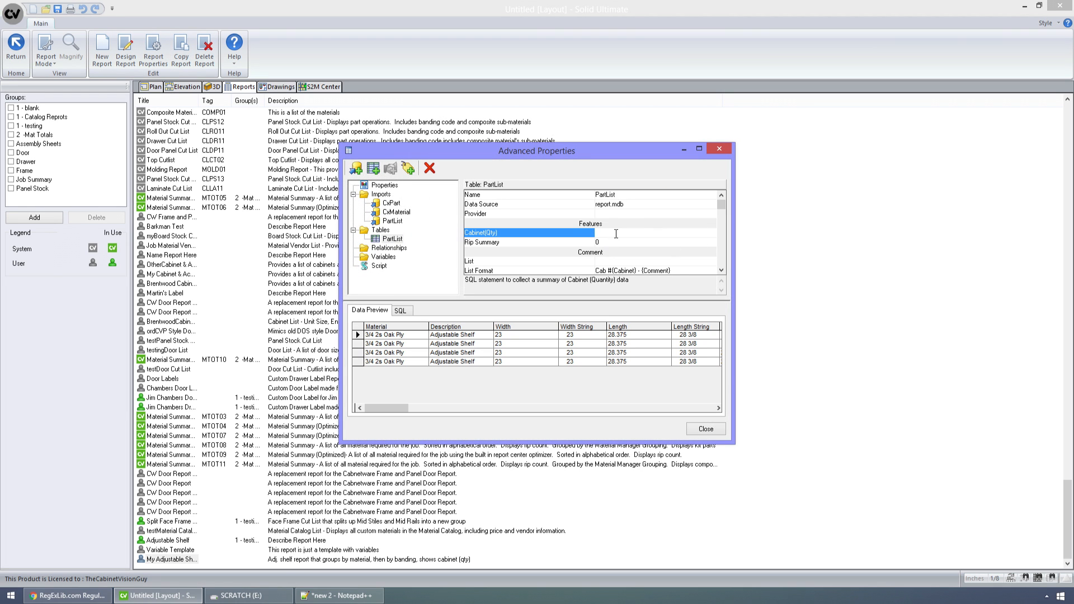
pyautogui.write('SELECT Count(Parts.[Part ID]) as Qty, Parts.[Cabinet ID] as Cabinet')
pyautogui.write('GROUP BY')
pyautogui.press('BackSpace')
pyautogui.press('BackSpace')
pyautogui.press('BackSpace')
pyautogui.press('BackSpace')
pyautogui.press('BackSpace')
pyautogui.press('BackSpace')
pyautogui.press('BackSpace')
pyautogui.press('BackSpace')
pyautogui.press('BackSpace')
pyautogui.write('FROM PartList GROUP B')
pyautogui.press('BackSpace')
pyautogui.press('BackSpace')
pyautogui.press('BackSpace')
pyautogui.write('P BY')
# Replace the trailing GROUP BY in the Cabinet(Qty) statement with the full GROUP BY clause copied from the PartList table's SQL
pyautogui.click(393, 238)
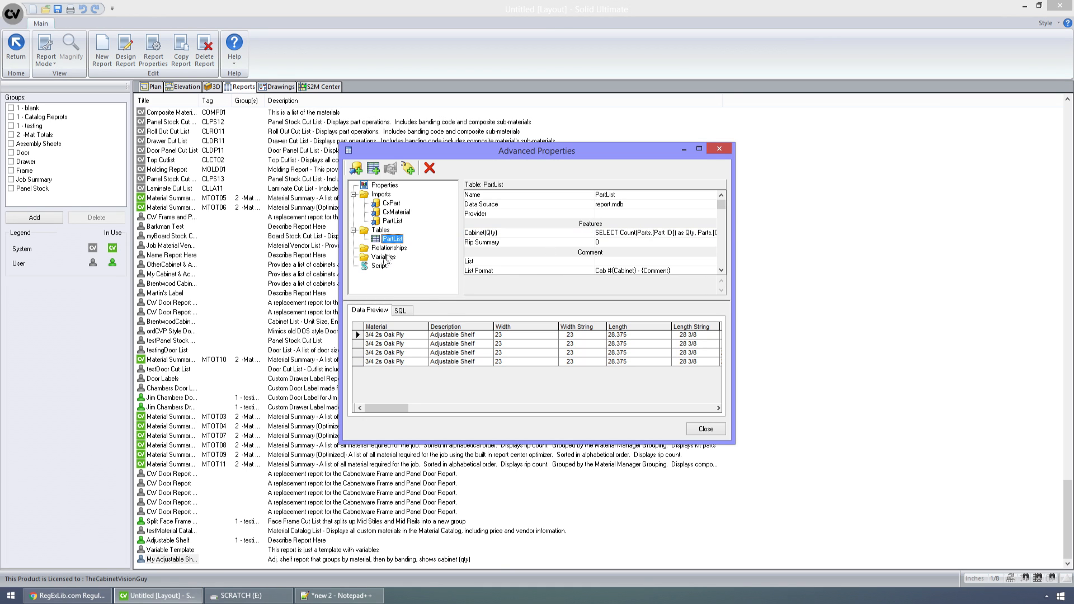
pyautogui.click(401, 311)
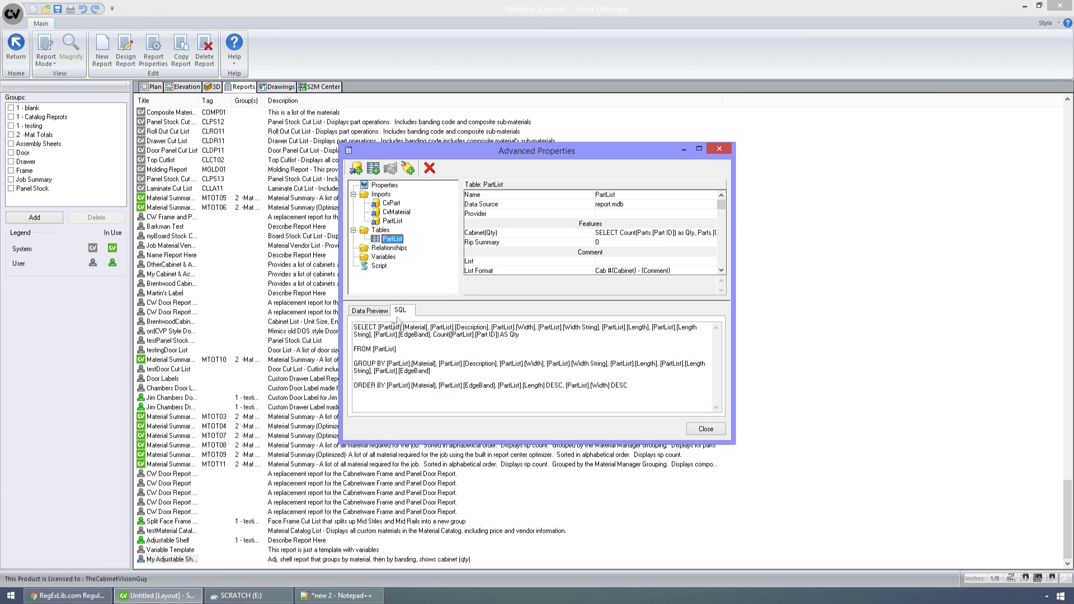
pyautogui.click(431, 372)
pyautogui.moveTo(431, 371); pyautogui.dragTo(352, 363)
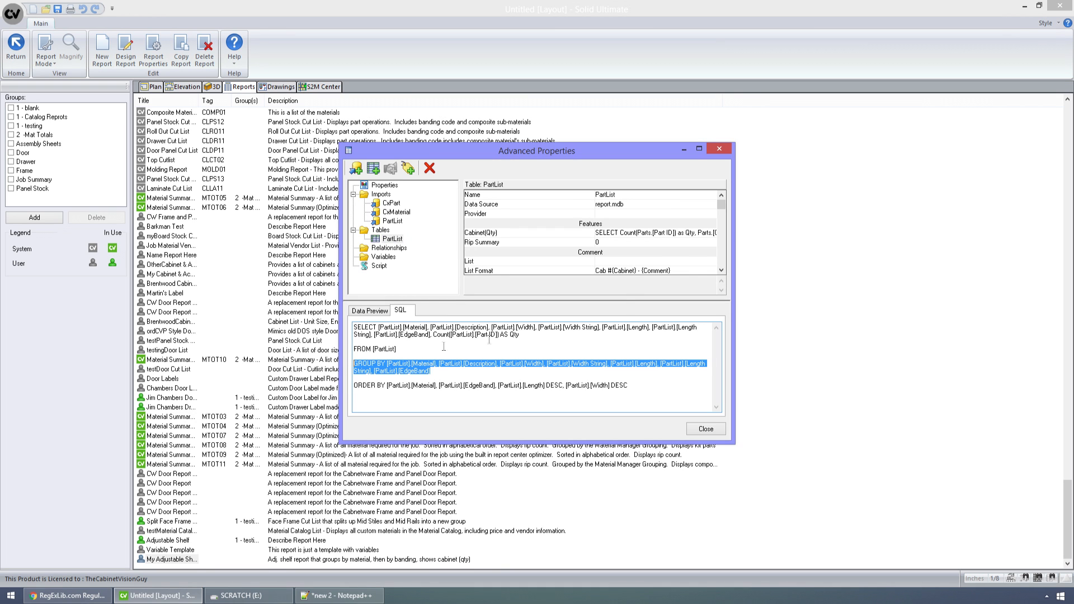
pyautogui.click(697, 233)
pyautogui.click(696, 234)
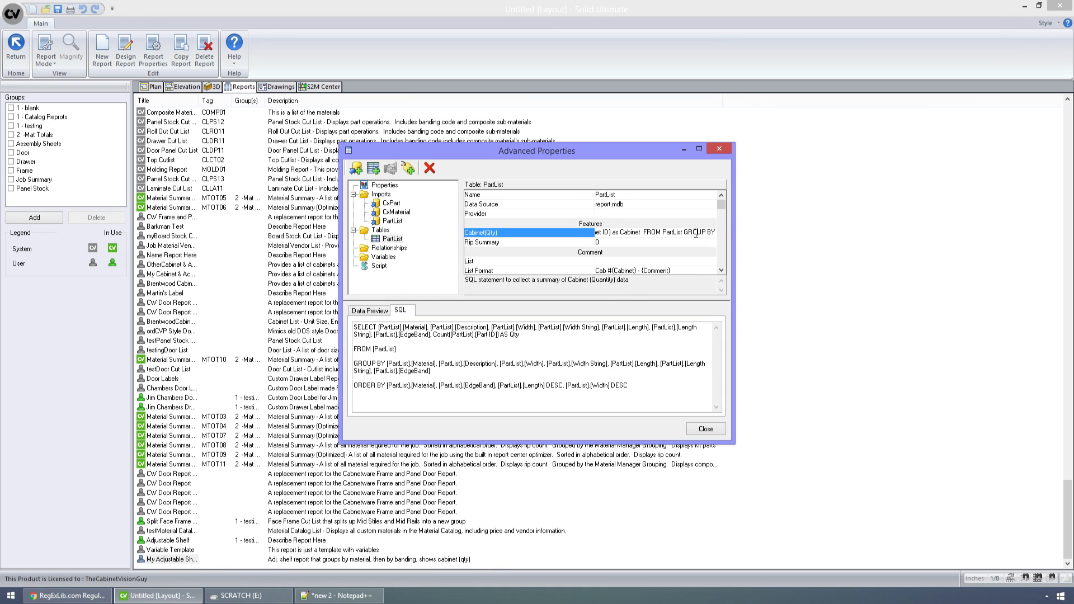
pyautogui.press('BackSpace')
pyautogui.press('BackSpace')
pyautogui.press('BackSpace')
pyautogui.press('BackSpace')
pyautogui.press('BackSpace')
pyautogui.press('BackSpace')
pyautogui.press('BackSpace')
pyautogui.press('BackSpace')
pyautogui.press('BackSpace')
pyautogui.hotkey('ctrl', 'v')
pyautogui.write('WHERE')
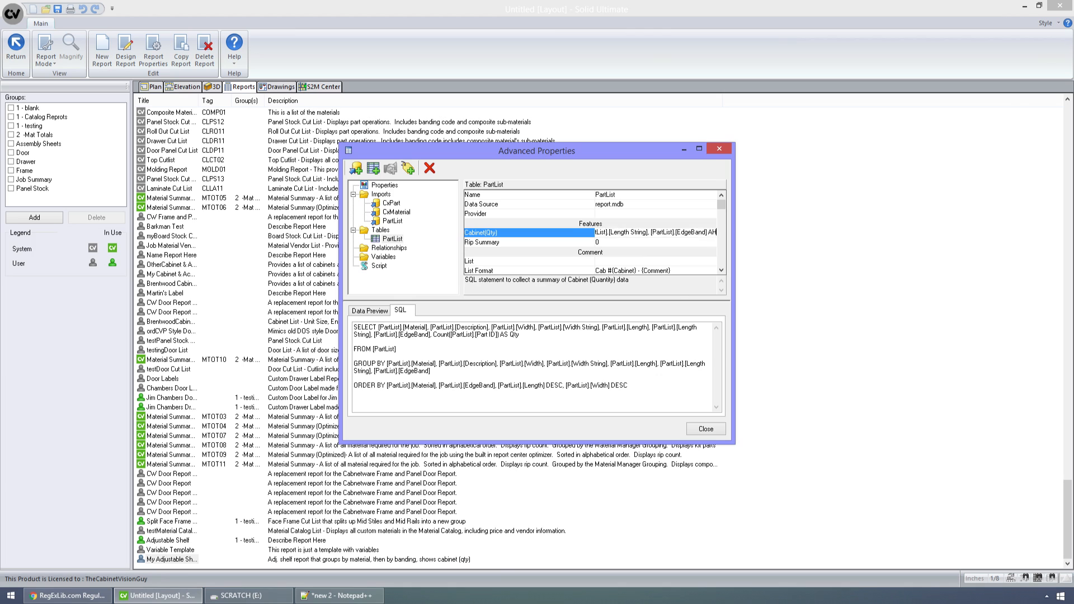
pyautogui.press('BackSpace')
pyautogui.press('BackSpace')
pyautogui.press('BackSpace')
pyautogui.press('BackSpace')
pyautogui.press('BackSpace')
pyautogui.press('BackSpace')
# Append "HAVING Material='{Material}' AND Description='{Description}'" to the Cabinet(Qty) statement
pyautogui.write('HAVING')
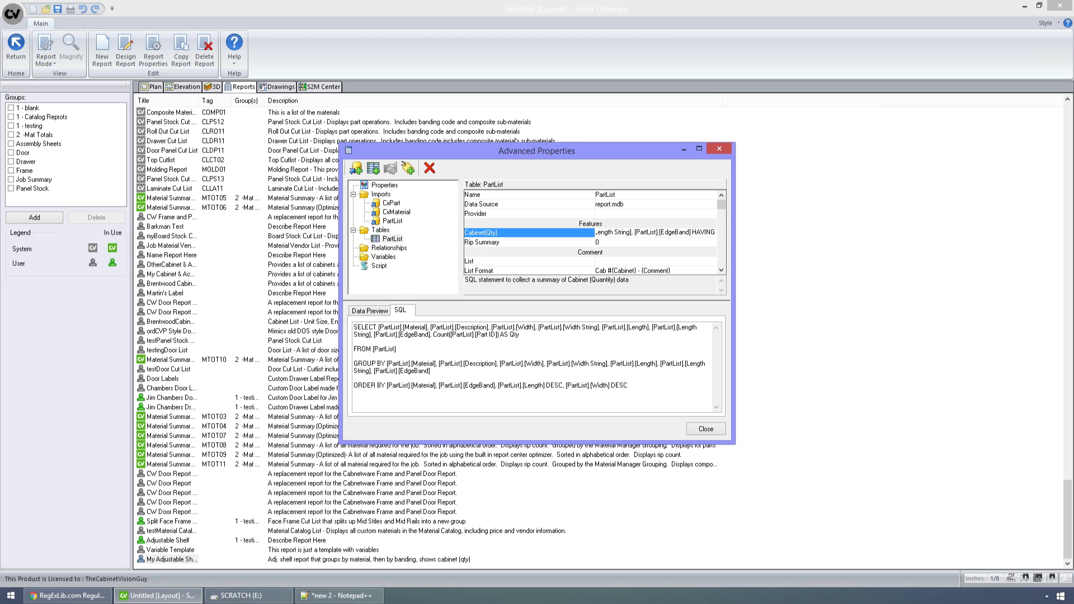
pyautogui.write(' Material=[{')
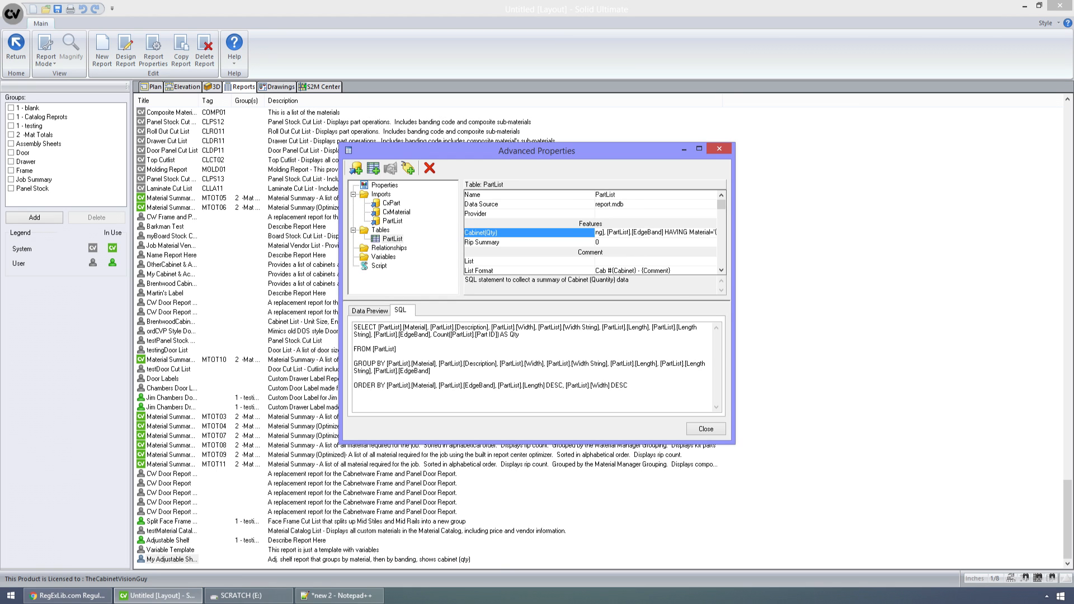
pyautogui.write('Material}')
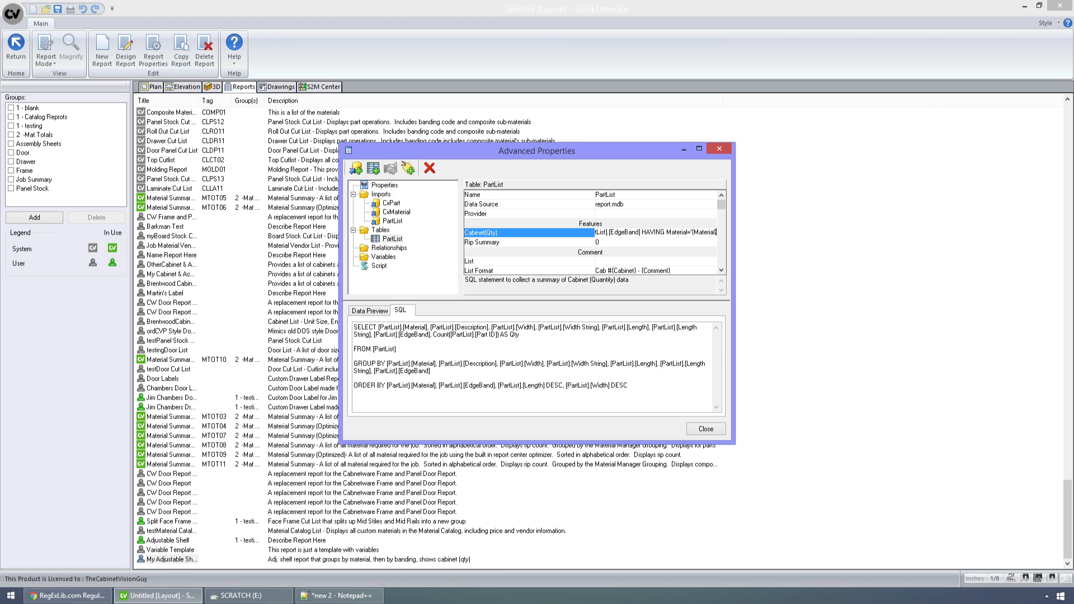
pyautogui.write("'")
pyautogui.write('AND')
pyautogui.write('Description')
pyautogui.write("='{Desc")
pyautogui.write('ription')
pyautogui.write("}'")
# Extend the HAVING clause with "AND [Width String]='{Width String}' AND [Length String]='{Length String}'"
pyautogui.write(' AN')
pyautogui.write('D ')
pyautogui.write('[Width S')
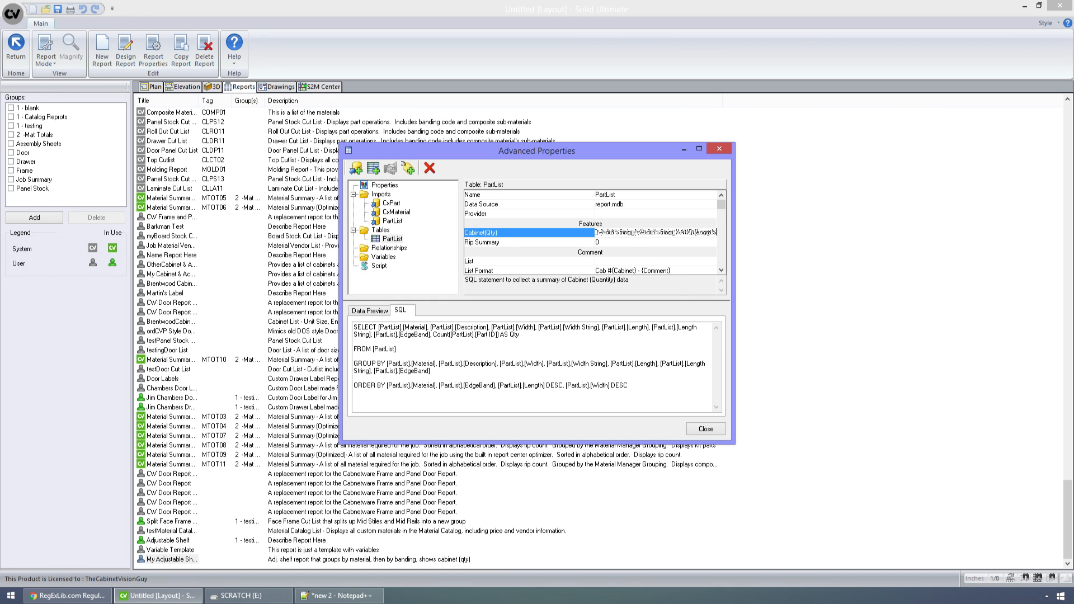
pyautogui.write('String')
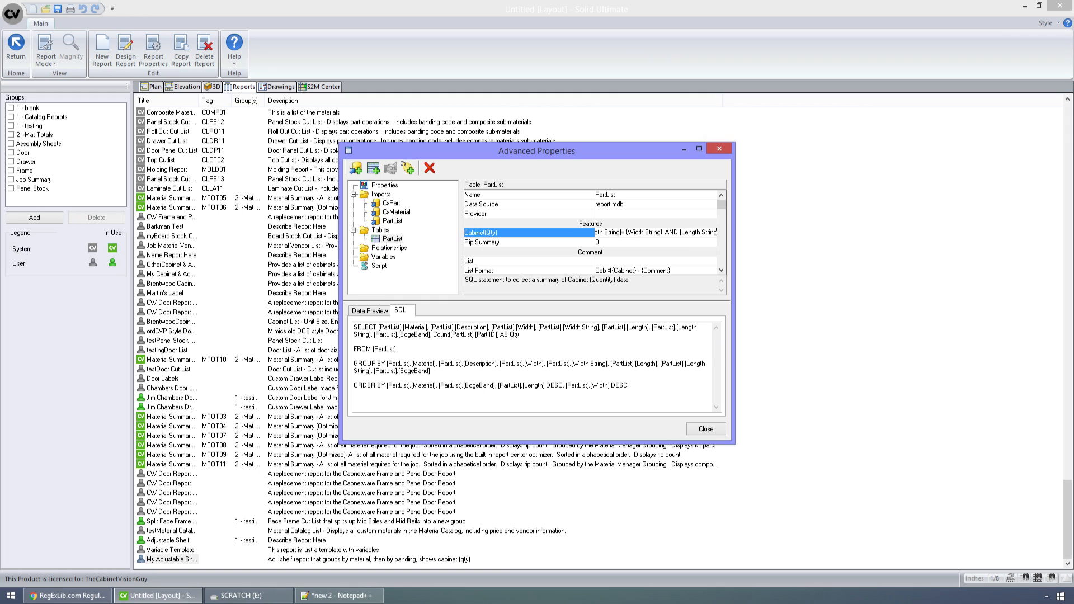
pyautogui.write("]='")
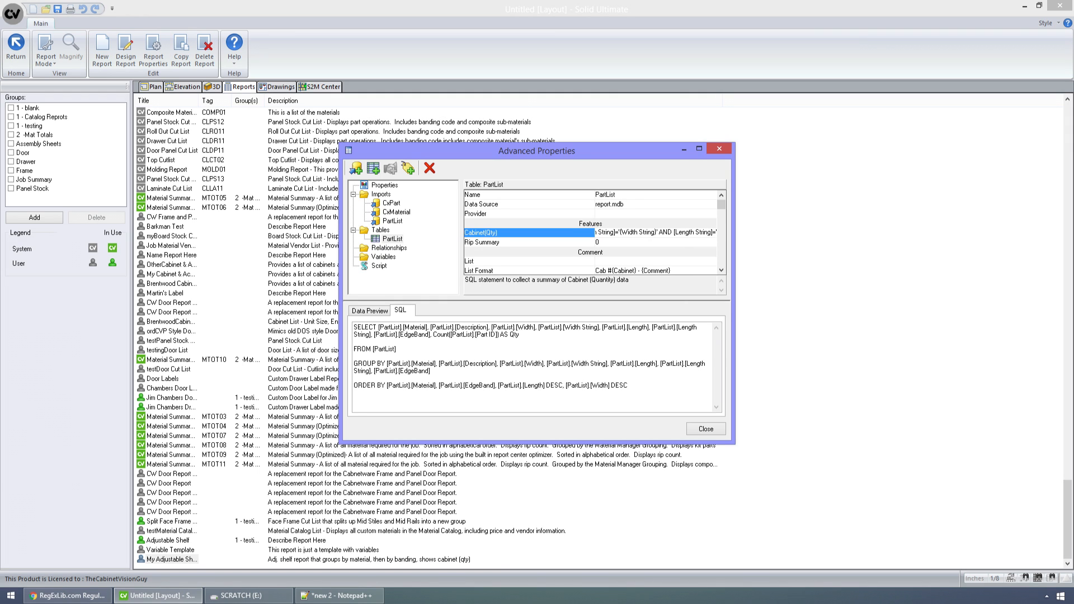
pyautogui.write('{Length String')
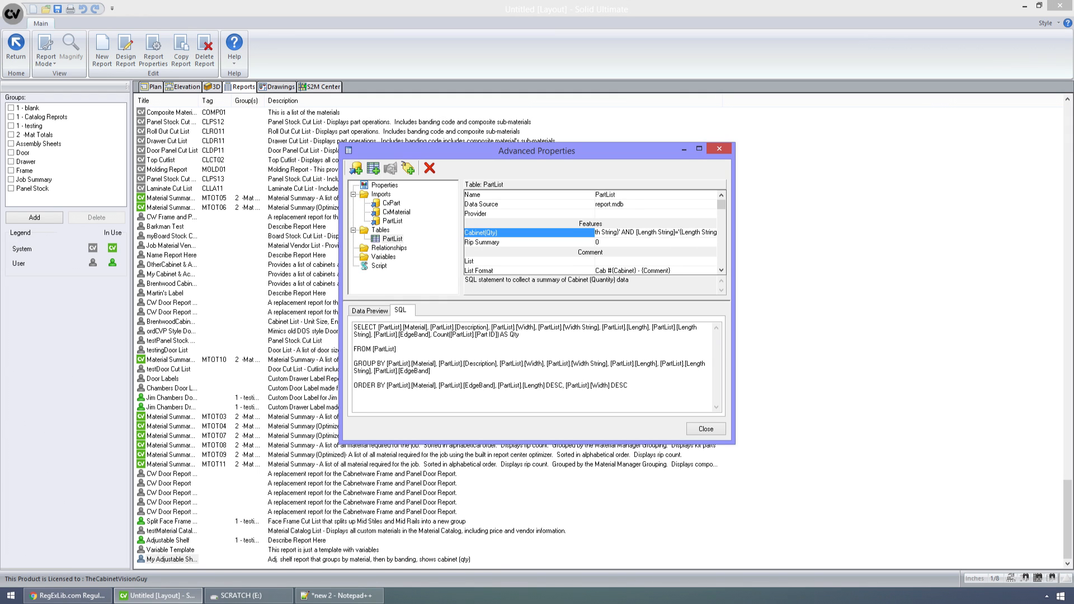
pyautogui.write("}' AND")
# Finish the HAVING clause with the condition EdgeBand='{EdgeBand}' and commit the Cabinet(Qty) statement
pyautogui.press('Right')
pyautogui.press('Right')
pyautogui.press('Right')
pyautogui.press('Right')
pyautogui.press('Right')
pyautogui.press('Right')
pyautogui.press('Right')
pyautogui.press('Right')
pyautogui.press('Right')
pyautogui.press('Right')
pyautogui.press('Right')
pyautogui.press('Right')
pyautogui.press('Right')
pyautogui.press('Right')
pyautogui.press('Right')
pyautogui.press('Right')
pyautogui.press('Right')
pyautogui.press('Right')
pyautogui.press('Right')
pyautogui.press('Right')
pyautogui.press('Right')
pyautogui.press('Right')
pyautogui.press('Right')
pyautogui.press('Right')
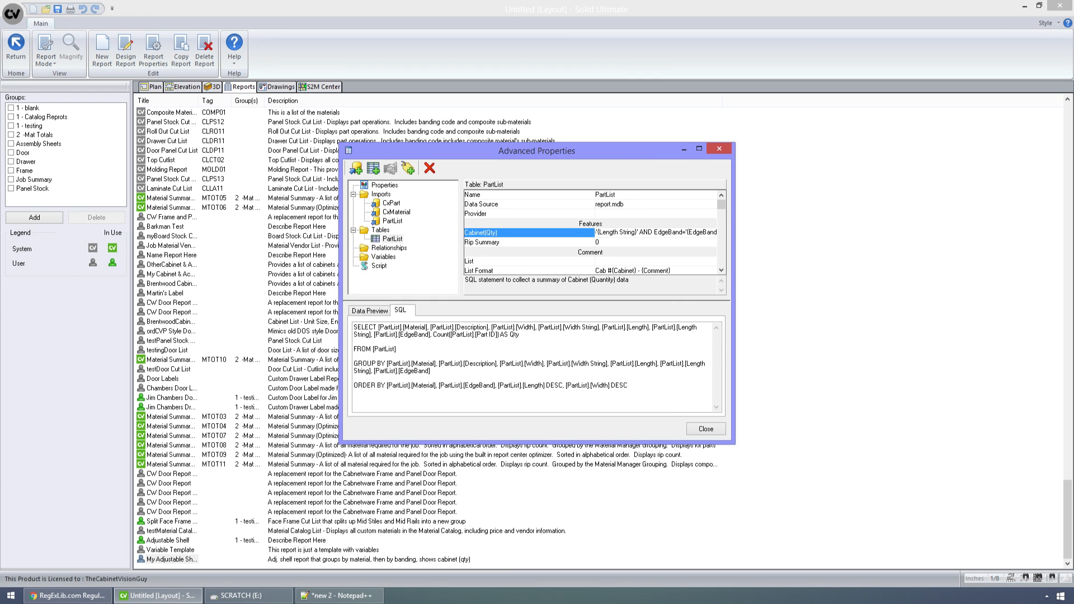
pyautogui.press('Right')
pyautogui.press('Right')
pyautogui.press('Right')
pyautogui.press('Down')
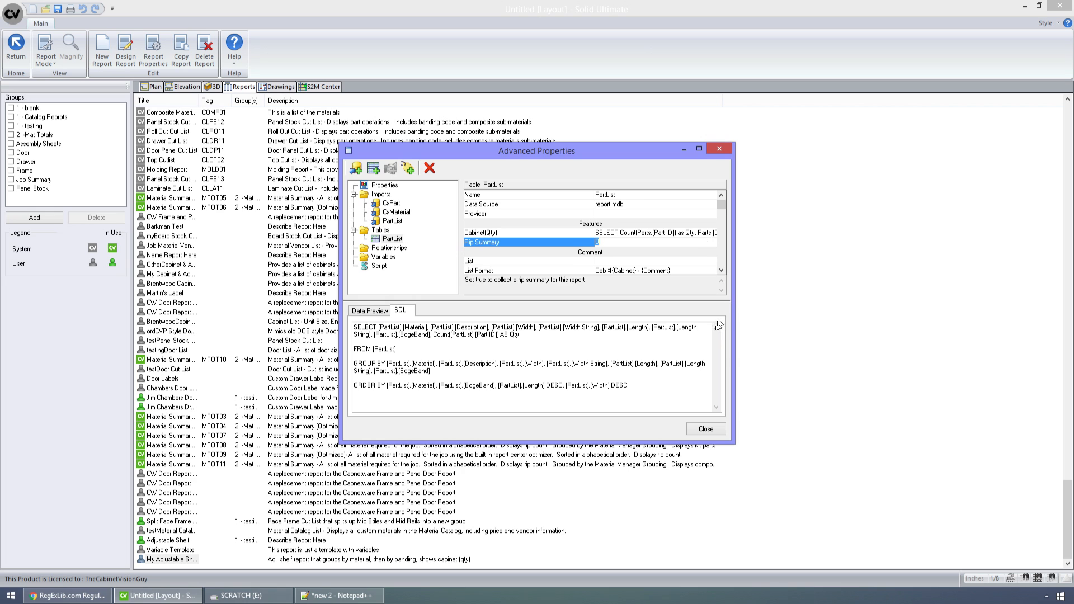
# Close the advanced properties and try to open the adjustable shelf report in the designer
pyautogui.click(707, 431)
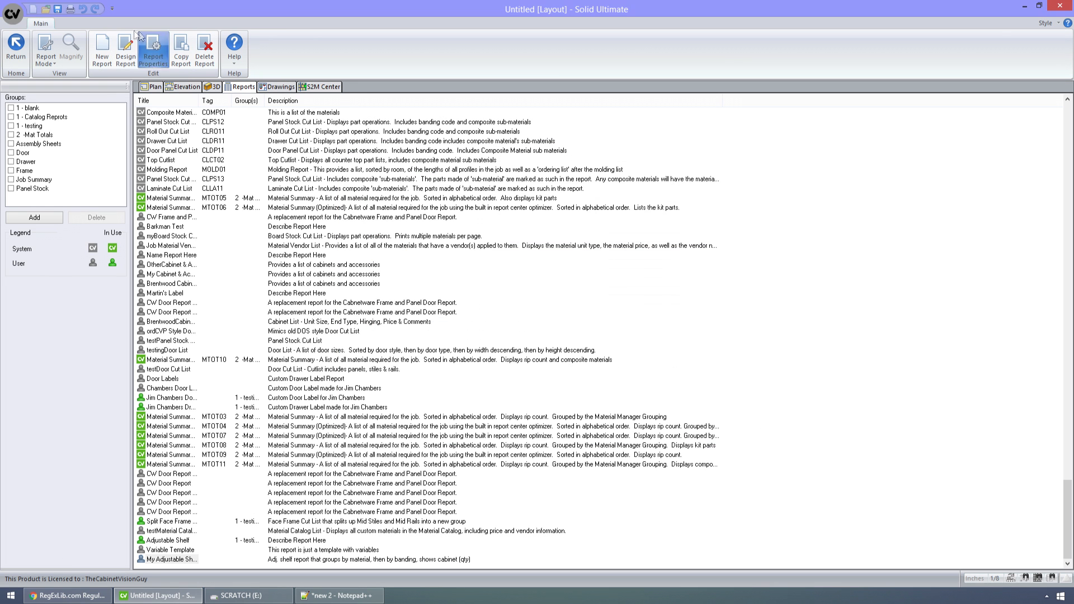
pyautogui.click(126, 61)
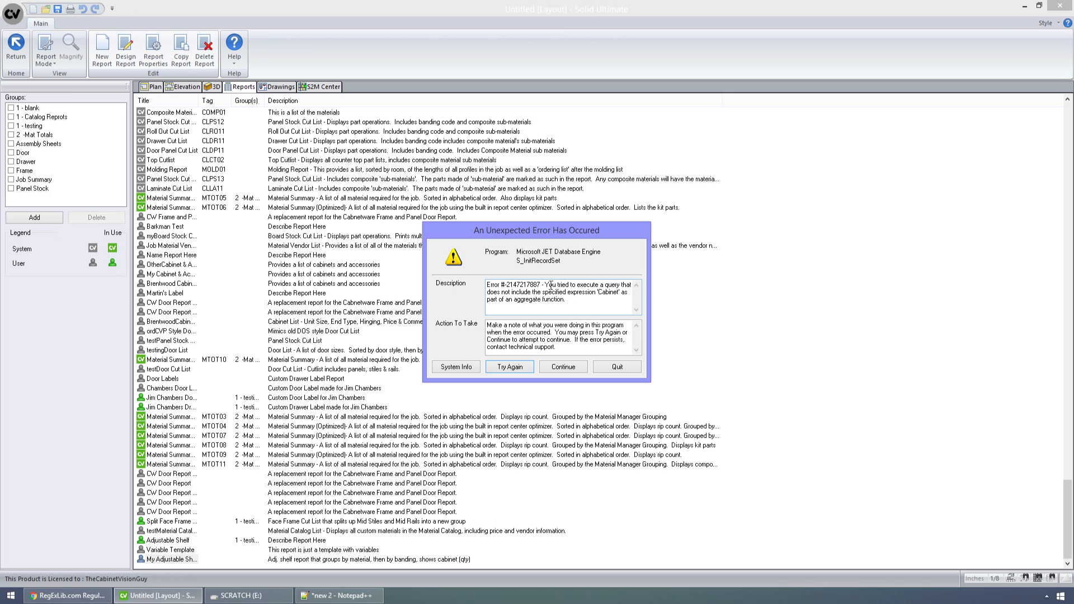
# Dismiss the query error and reopen the adjustable shelf report's advanced properties
pyautogui.moveTo(548, 285); pyautogui.dragTo(572, 292)
pyautogui.click(576, 297)
pyautogui.click(576, 374)
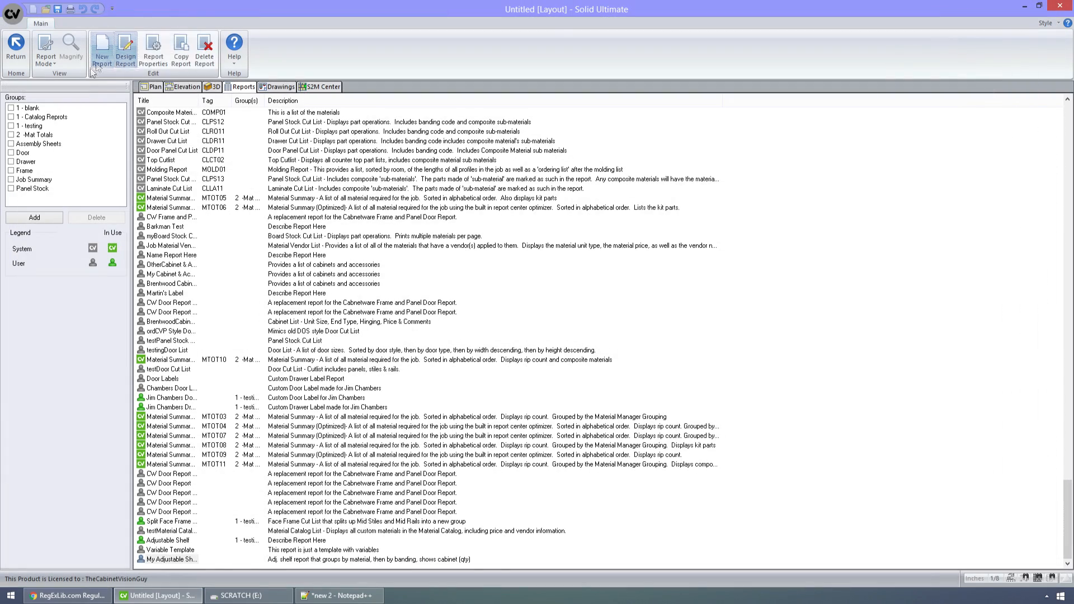
pyautogui.click(162, 56)
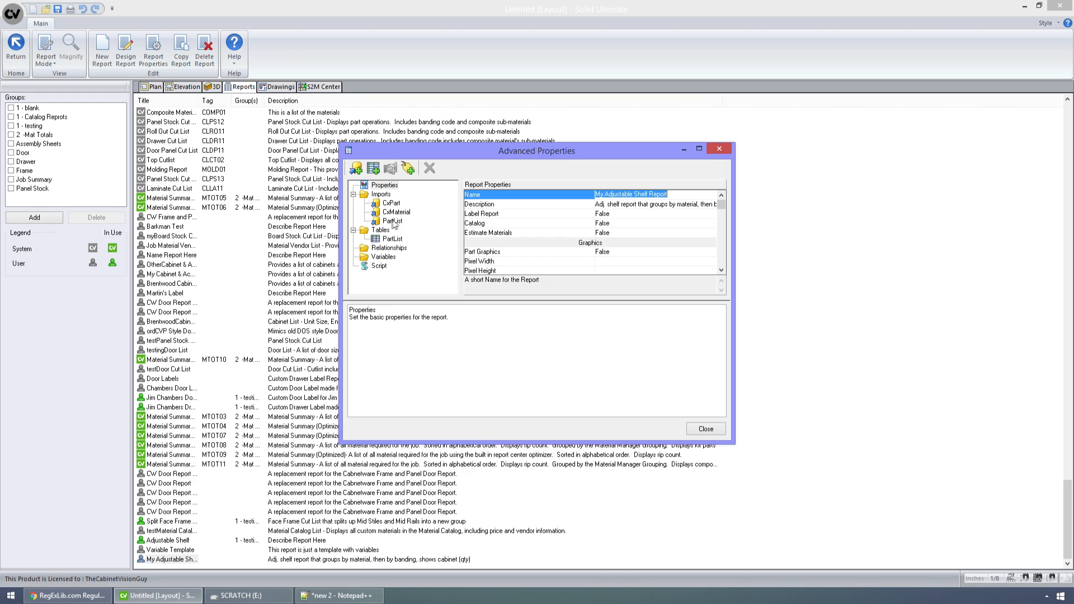
# Insert "[Cabinet ID]," directly after GROUP BY in the PartList table's Cabinet(Qty) statement
pyautogui.click(393, 239)
pyautogui.click(694, 232)
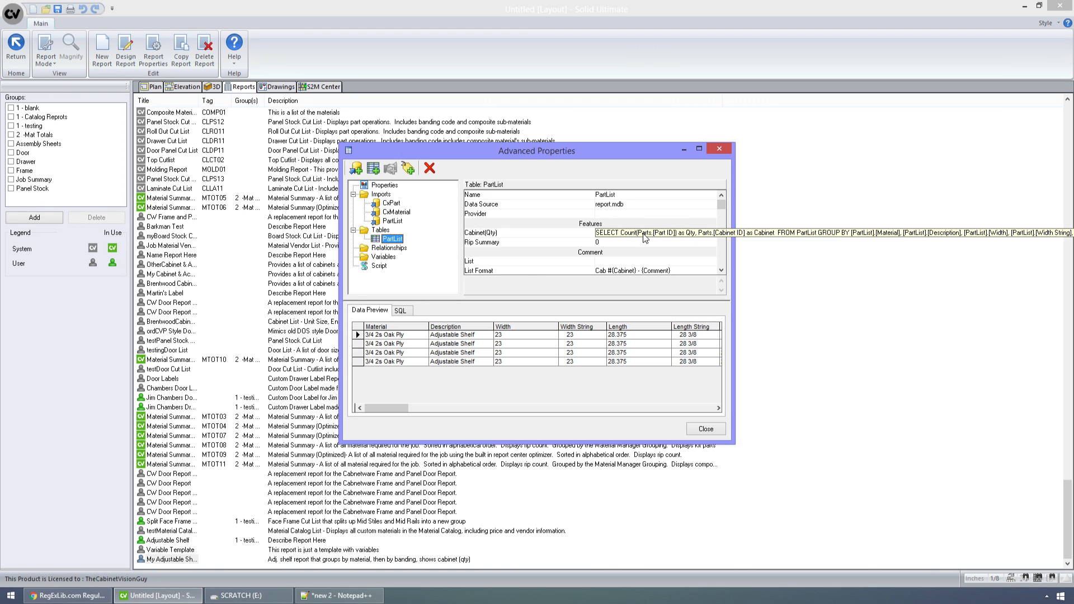
pyautogui.press('Home')
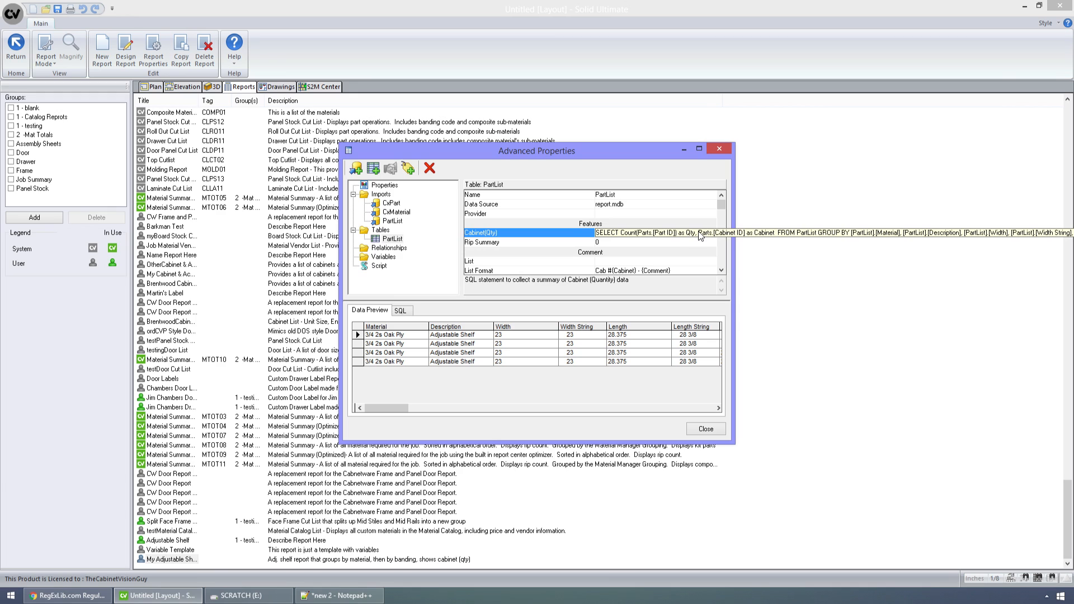
pyautogui.hotkey('shift', 'End')
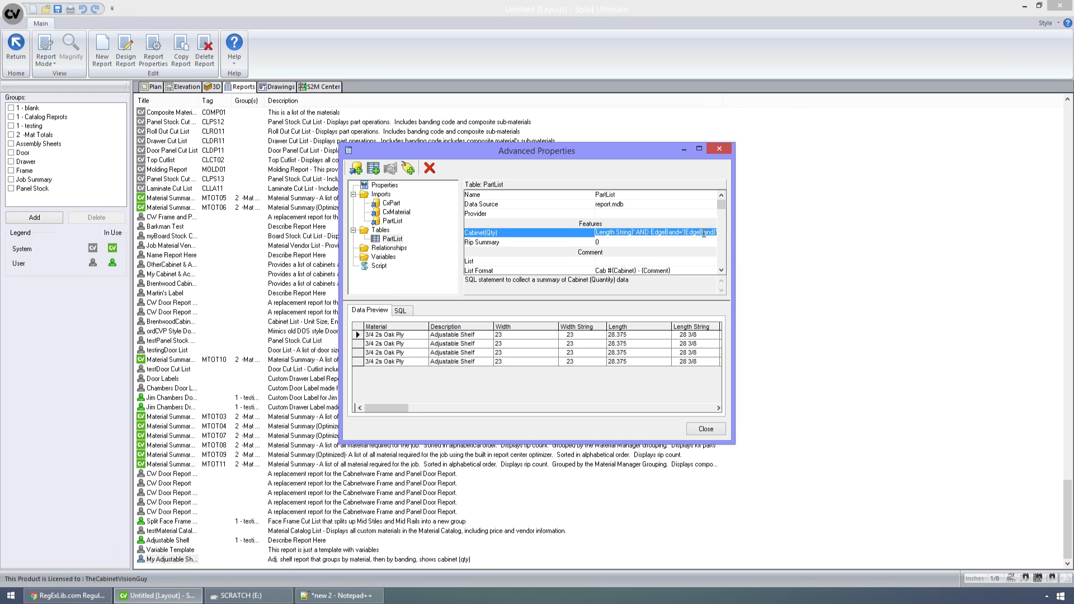
pyautogui.click(704, 233)
pyautogui.press('Home')
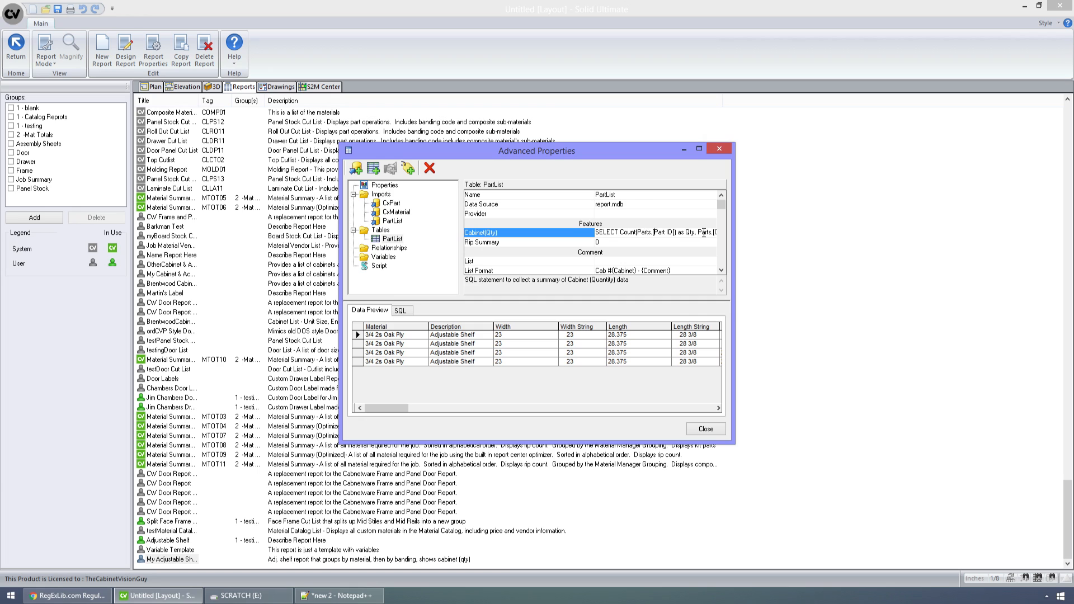
pyautogui.press('Right')
pyautogui.press('Right')
pyautogui.press('Right')
pyautogui.press('Right')
pyautogui.press('Right')
pyautogui.press('Right')
pyautogui.press('Right')
pyautogui.press('Right')
pyautogui.press('Right')
pyautogui.press('Right')
pyautogui.press('Right')
pyautogui.press('Right')
pyautogui.press('Right')
pyautogui.press('Right')
pyautogui.press('Right')
pyautogui.press('Right')
pyautogui.press('Right')
pyautogui.press('Right')
pyautogui.press('Right')
pyautogui.press('Right')
pyautogui.press('Right')
pyautogui.press('Right')
pyautogui.press('Right')
pyautogui.press('Right')
pyautogui.press('Right')
pyautogui.press('Right')
pyautogui.press('Right')
pyautogui.press('Right')
pyautogui.press('Right')
pyautogui.press('Right')
pyautogui.press('Right')
pyautogui.press('Right')
pyautogui.press('Right')
pyautogui.press('Right')
pyautogui.press('Right')
pyautogui.press('Right')
pyautogui.press('Right')
pyautogui.press('Right')
pyautogui.press('Right')
pyautogui.press('Right')
pyautogui.write('Par')
pyautogui.press('BackSpace')
pyautogui.press('BackSpace')
pyautogui.press('BackSpace')
pyautogui.write('[Cabinet ID')
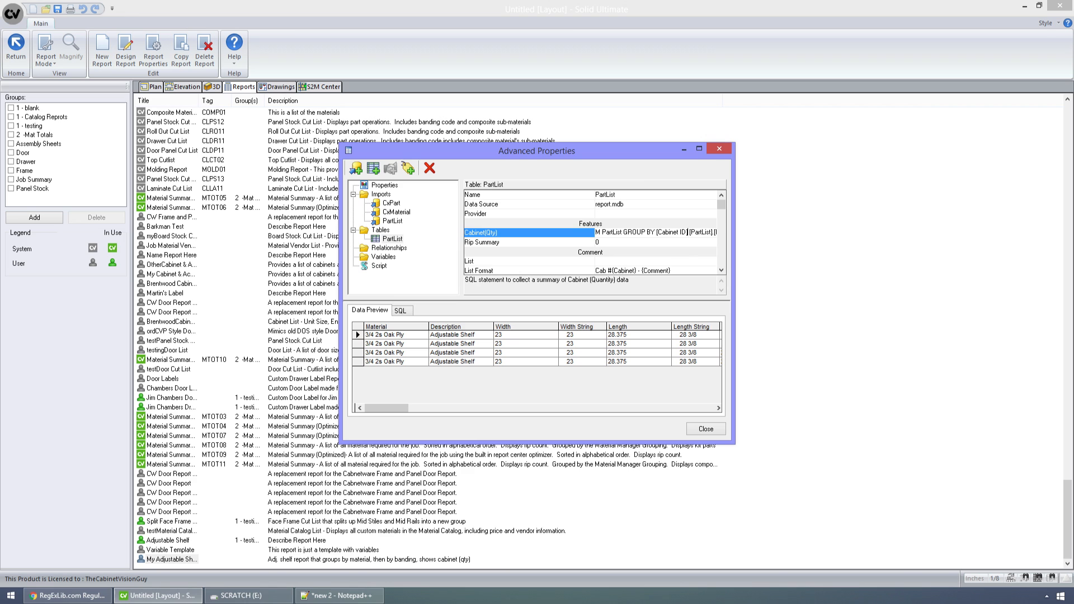
pyautogui.write('],')
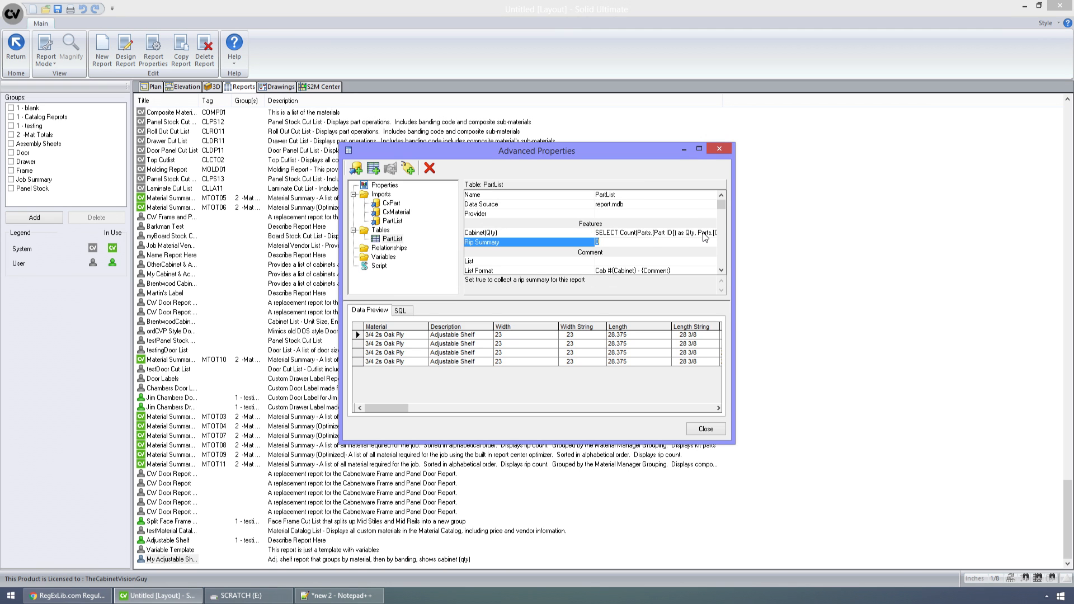
# Close the advanced properties, open the report in the designer and locate CabinetQtyList among the PartList fields
pyautogui.click(693, 432)
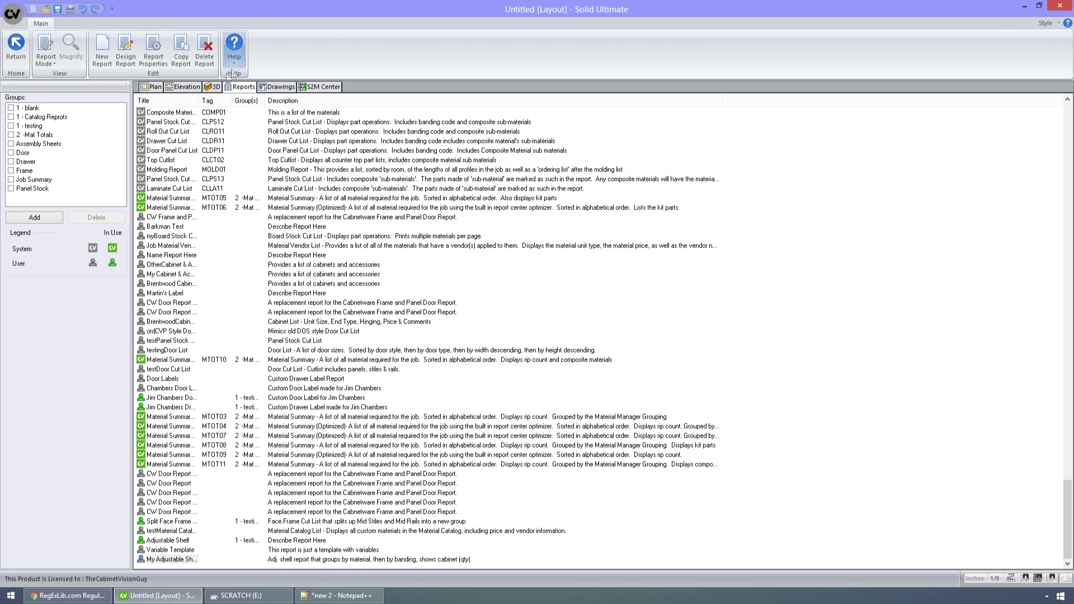
pyautogui.click(125, 50)
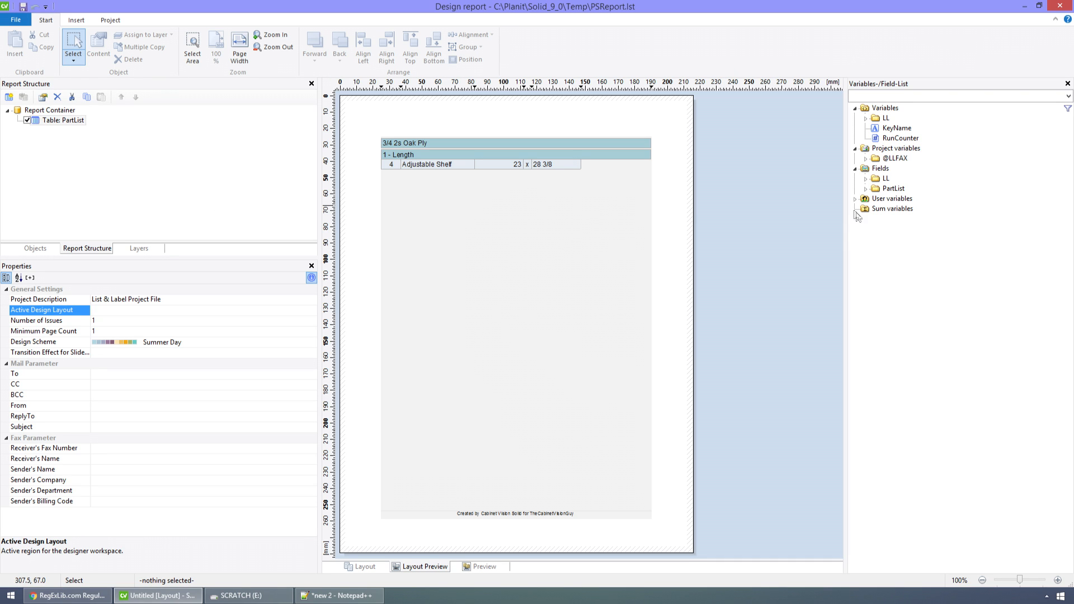
pyautogui.click(865, 189)
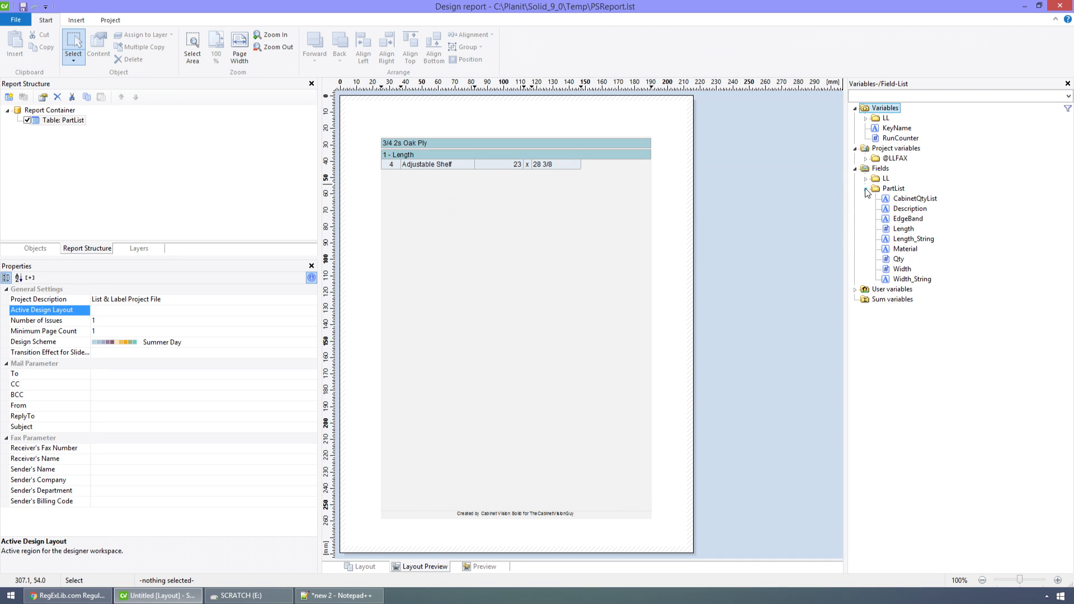
pyautogui.click(912, 199)
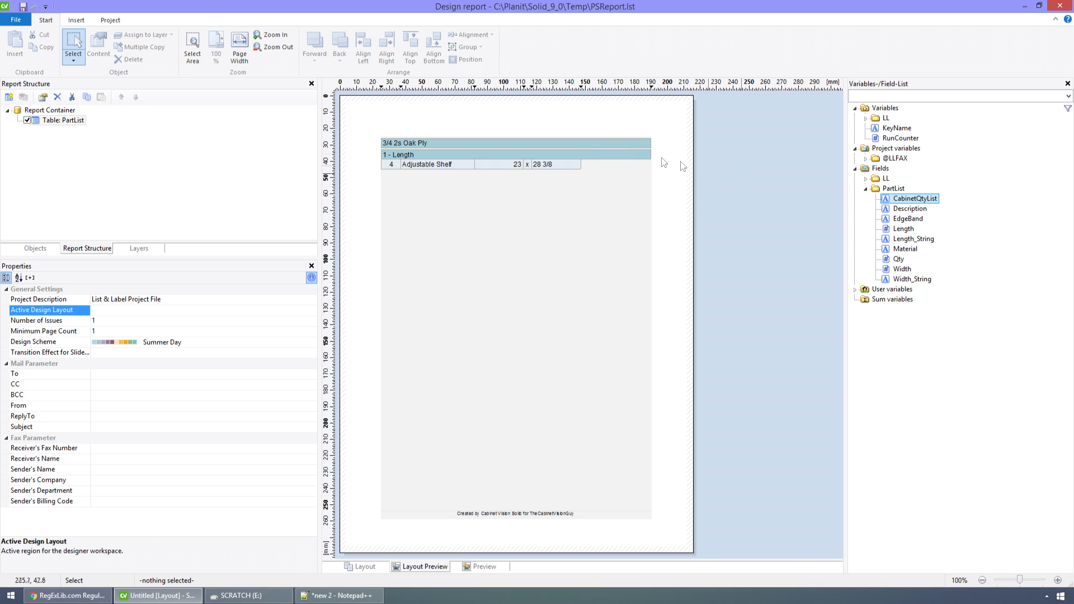
# Add PartList.CabinetQtyList as a data line column after PartList.Length_String, and save the layout while closing the designer
pyautogui.click(66, 121)
pyautogui.doubleClick(66, 121)
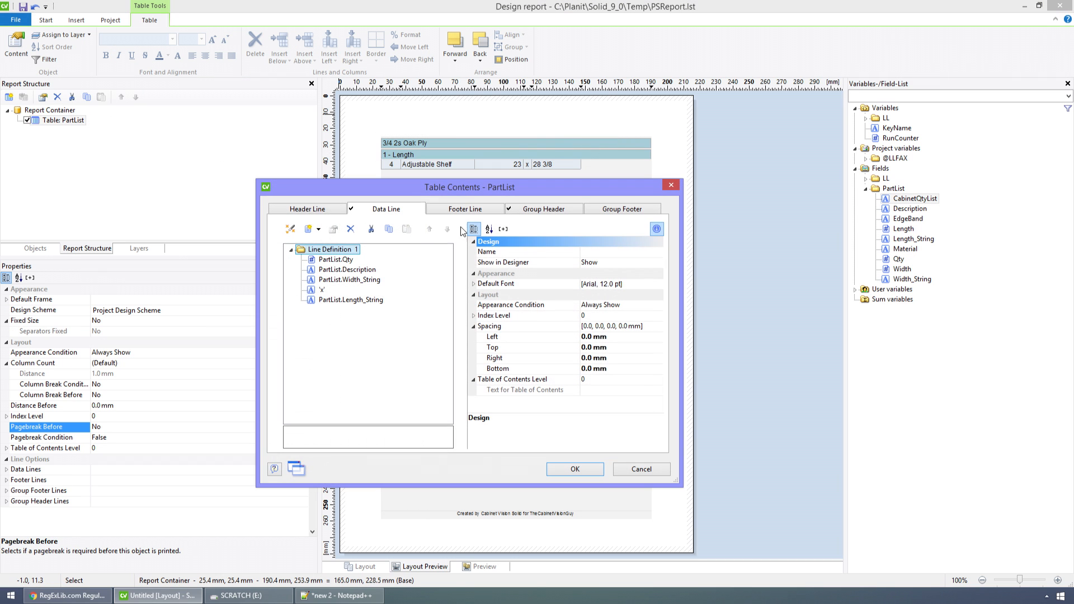
pyautogui.click(314, 302)
pyautogui.click(308, 229)
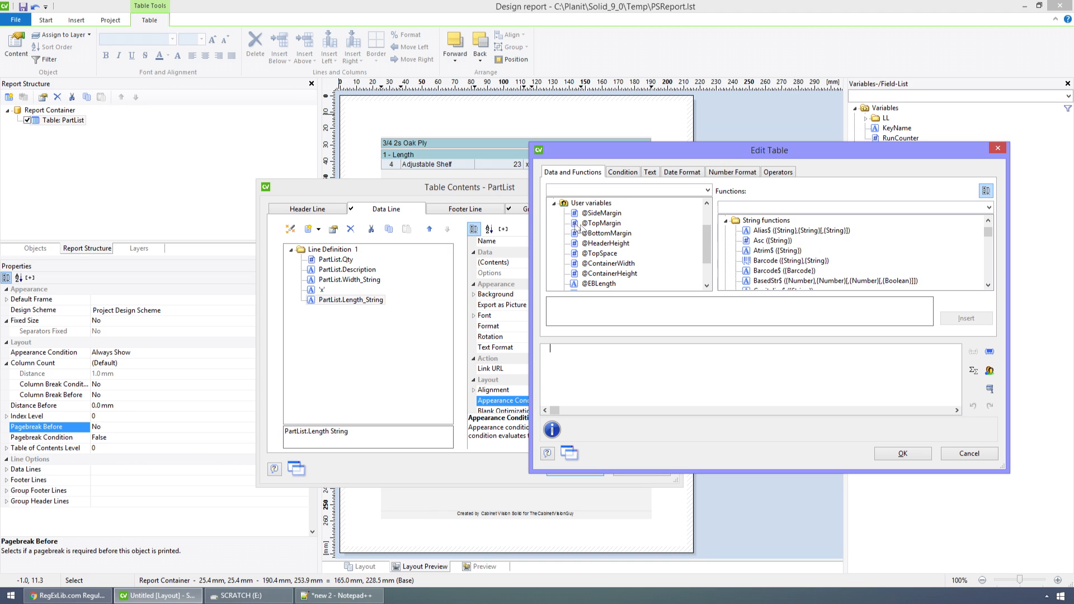
pyautogui.click(559, 203)
pyautogui.click(568, 230)
pyautogui.doubleClick(603, 217)
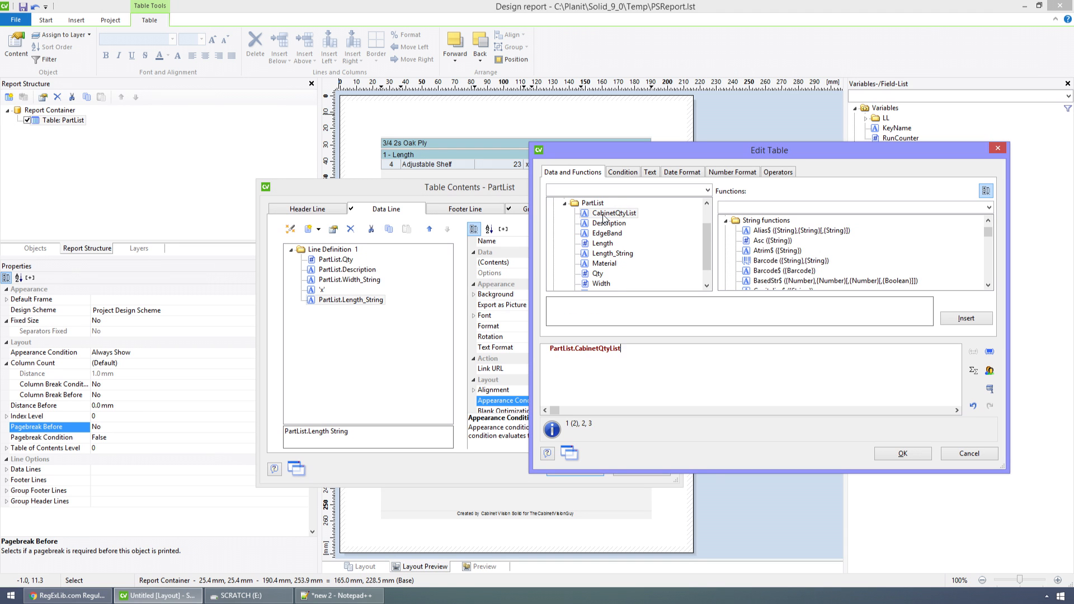
pyautogui.click(897, 455)
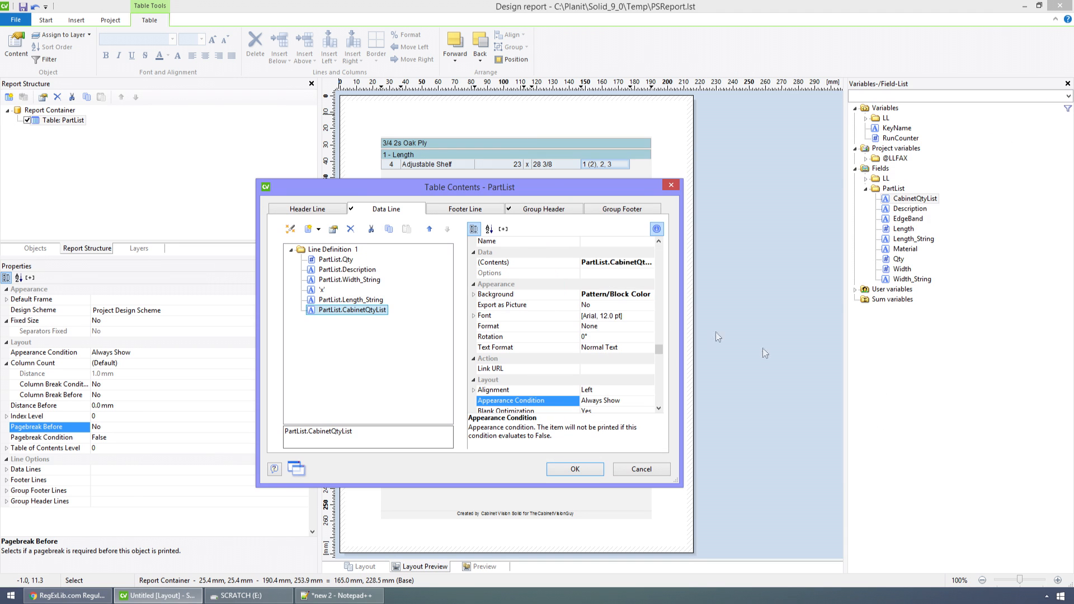
pyautogui.click(575, 469)
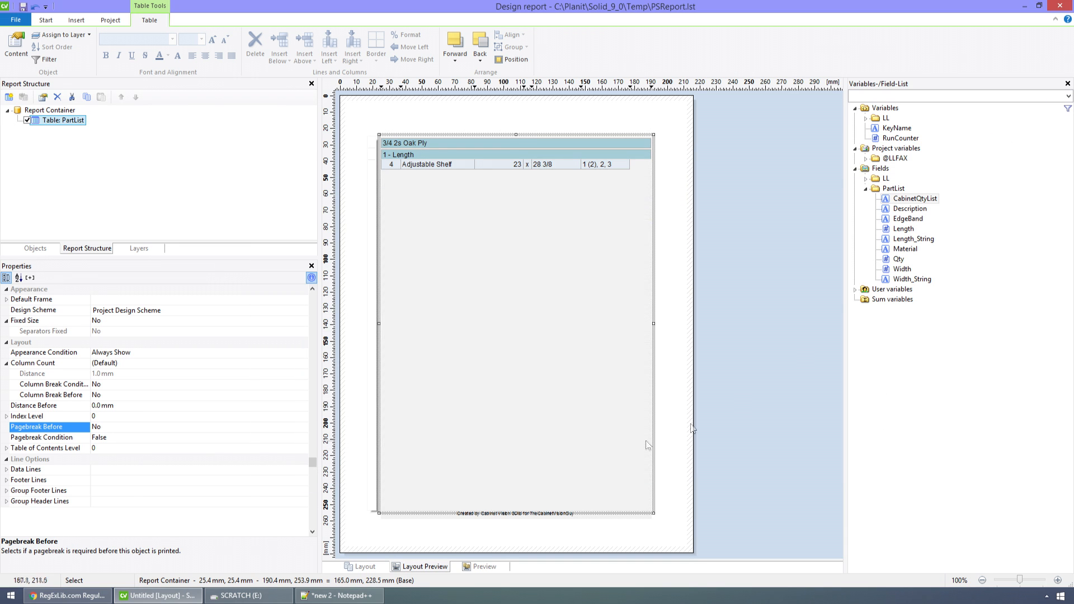
pyautogui.click(1060, 5)
pyautogui.click(535, 307)
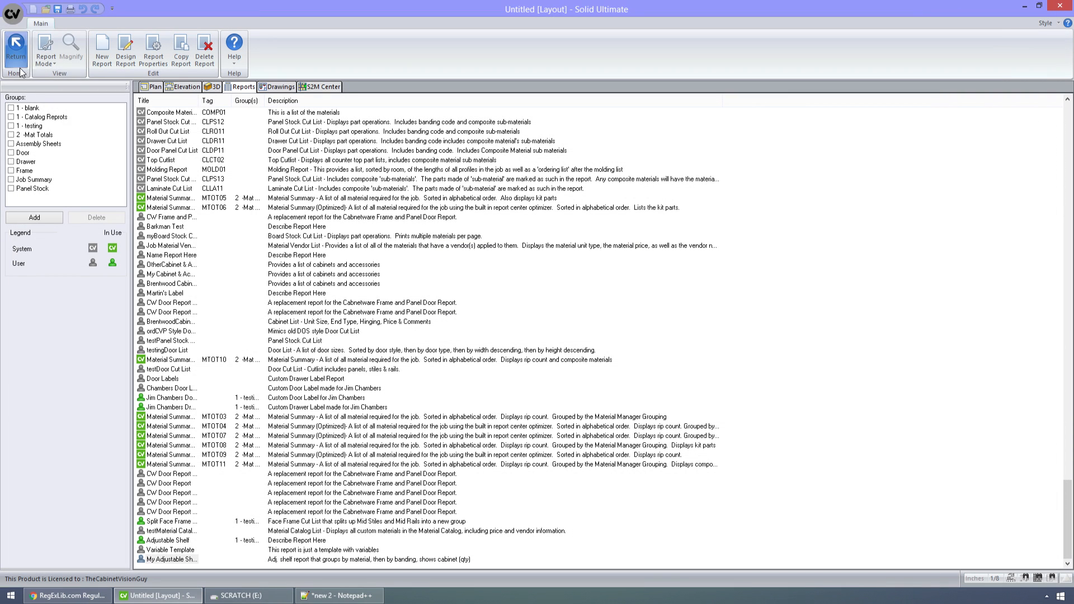
# Preview the full adjustable shelf report and magnify its grouped rows
pyautogui.click(46, 59)
pyautogui.click(46, 76)
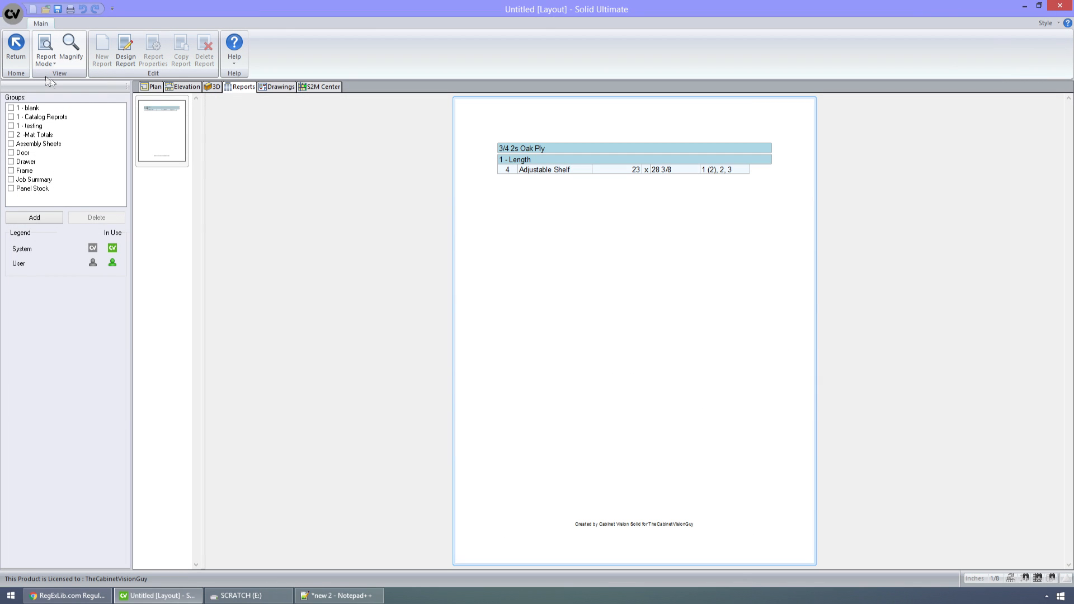
pyautogui.click(47, 60)
pyautogui.click(62, 79)
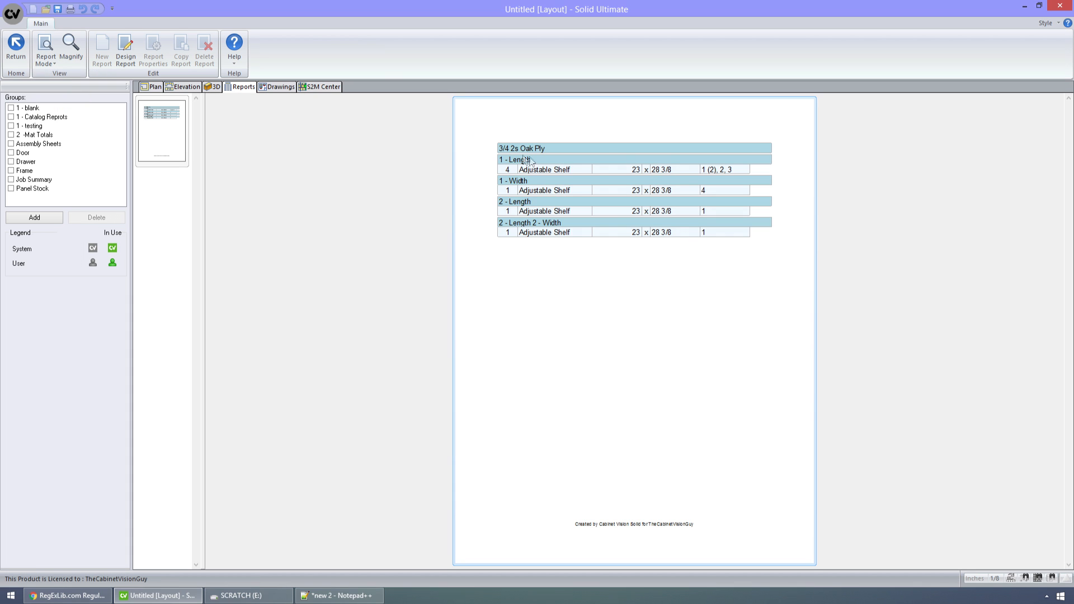
pyautogui.moveTo(466, 126); pyautogui.dragTo(818, 248)
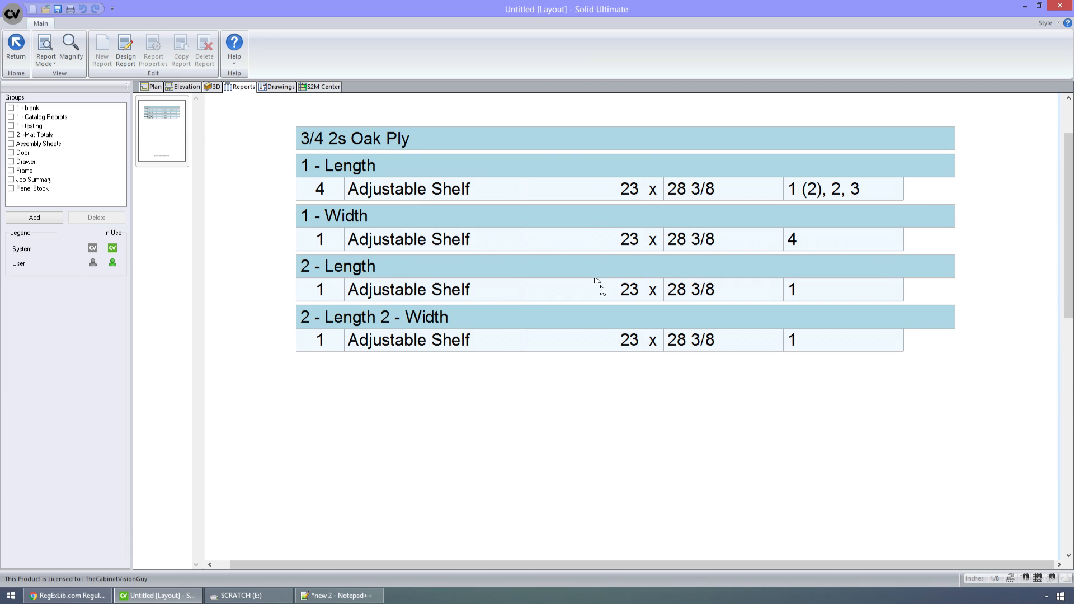
pyautogui.click(127, 56)
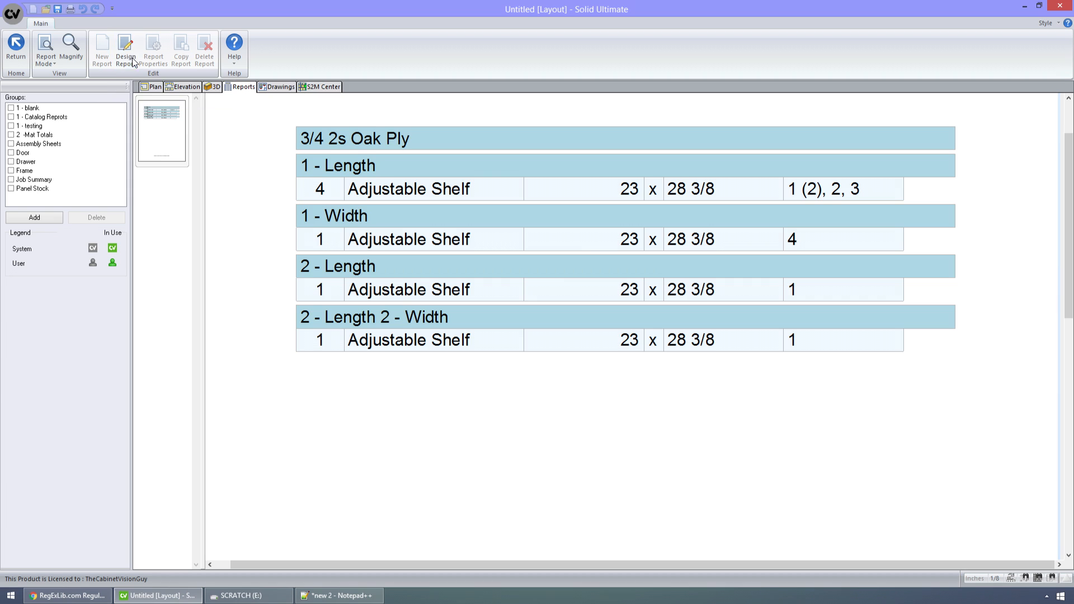
pyautogui.doubleClick(80, 120)
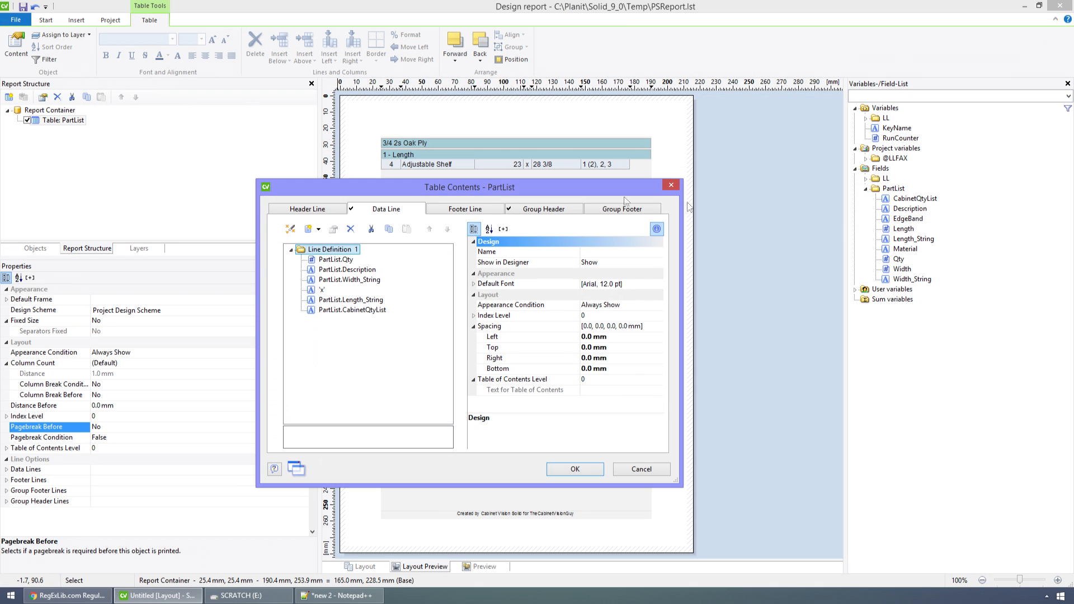
pyautogui.click(546, 215)
pyautogui.doubleClick(320, 278)
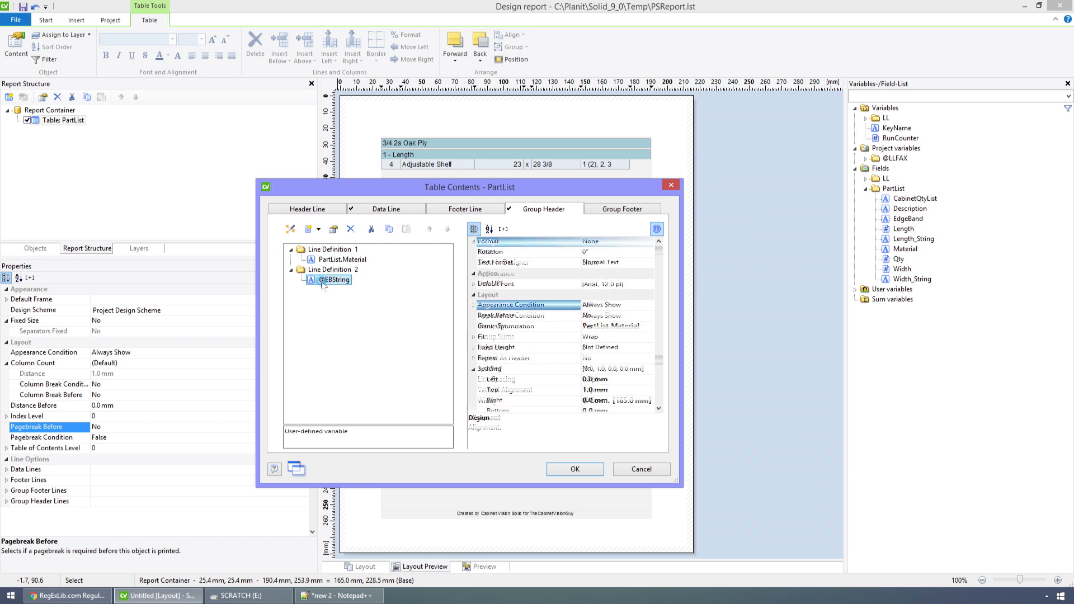
pyautogui.write("'Edgebanding")
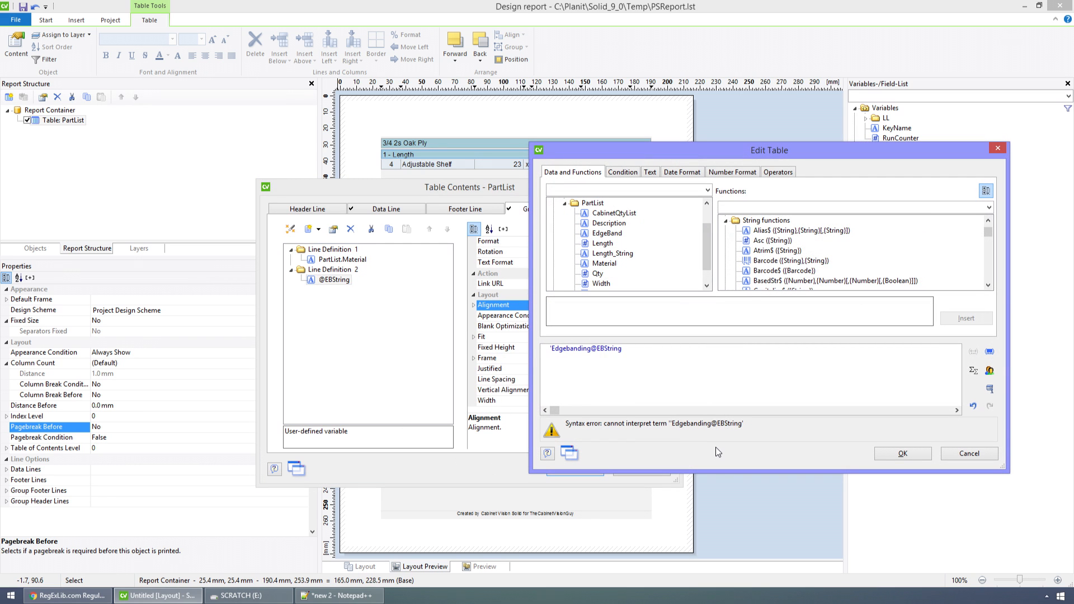
pyautogui.write(": ' +")
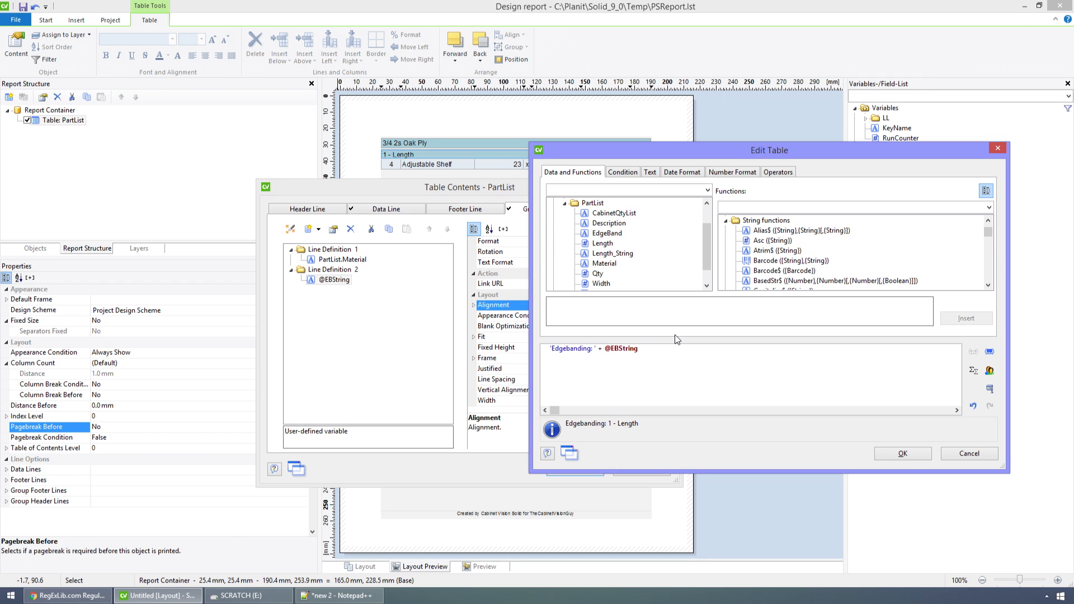
pyautogui.click(906, 456)
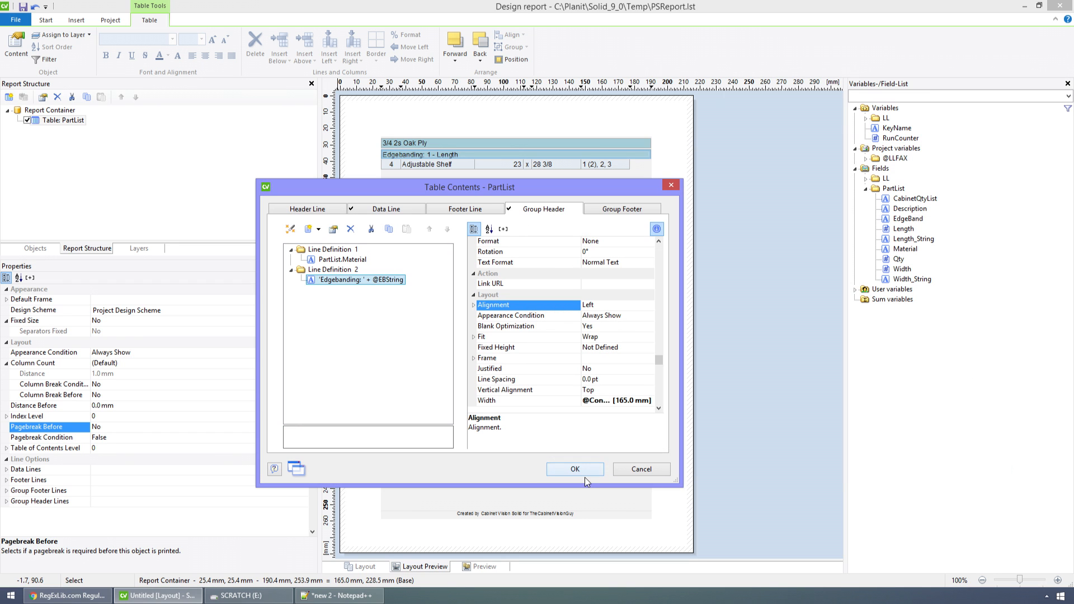
pyautogui.click(582, 473)
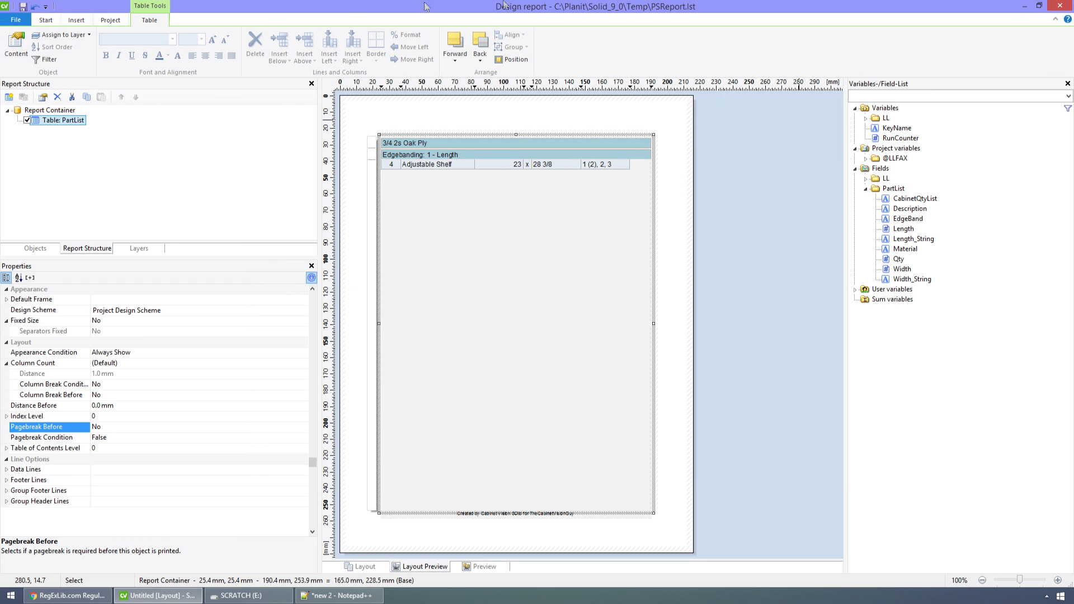
pyautogui.click(1060, 5)
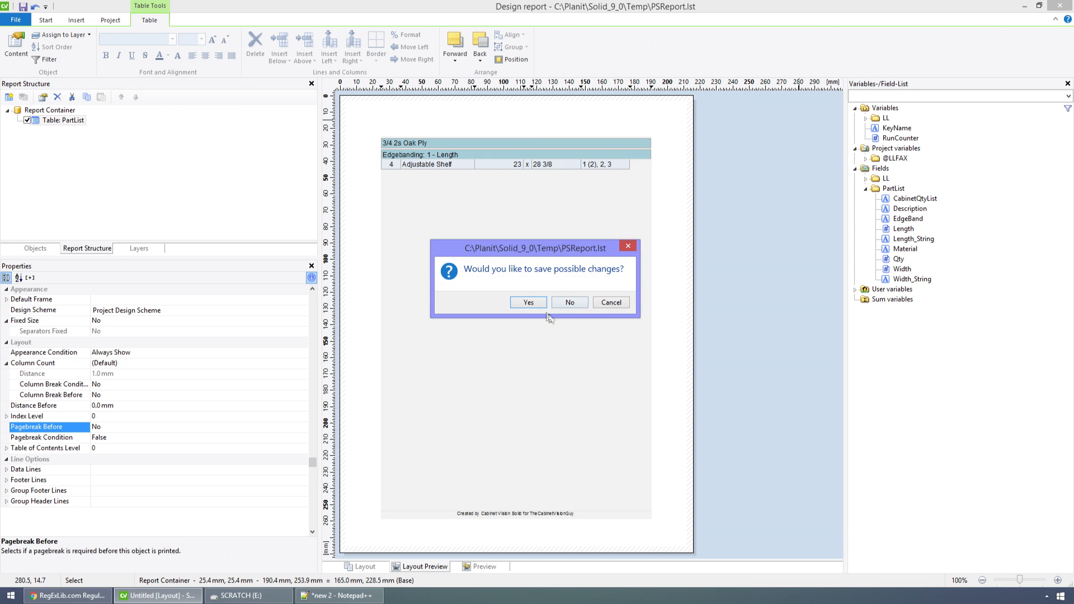
pyautogui.click(529, 303)
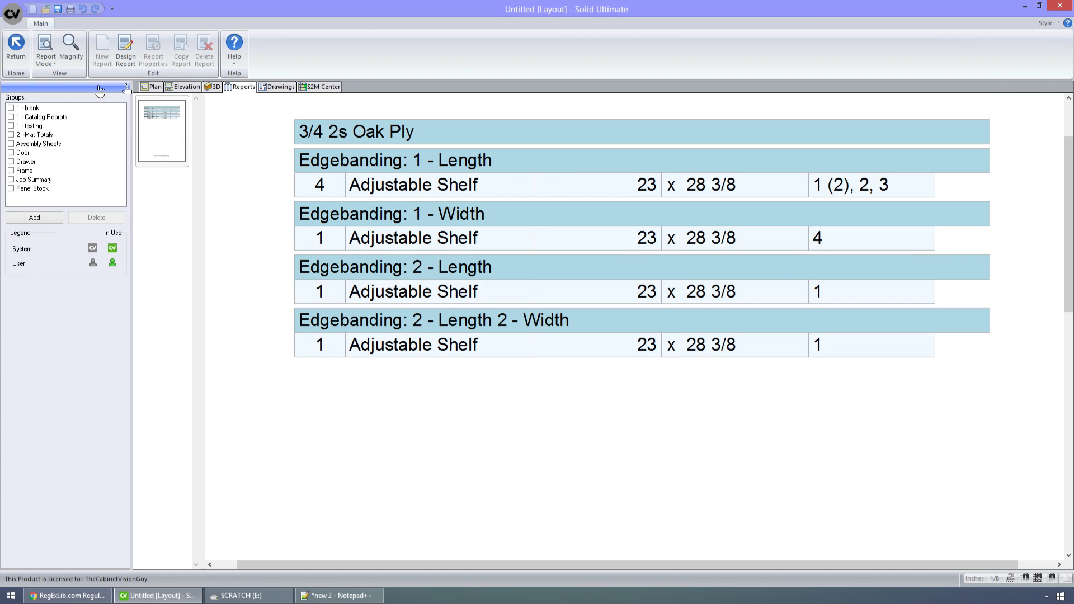
# Place a standard base cabinet in the plan on the opposite side of the wall from cabinet #2
pyautogui.click(159, 88)
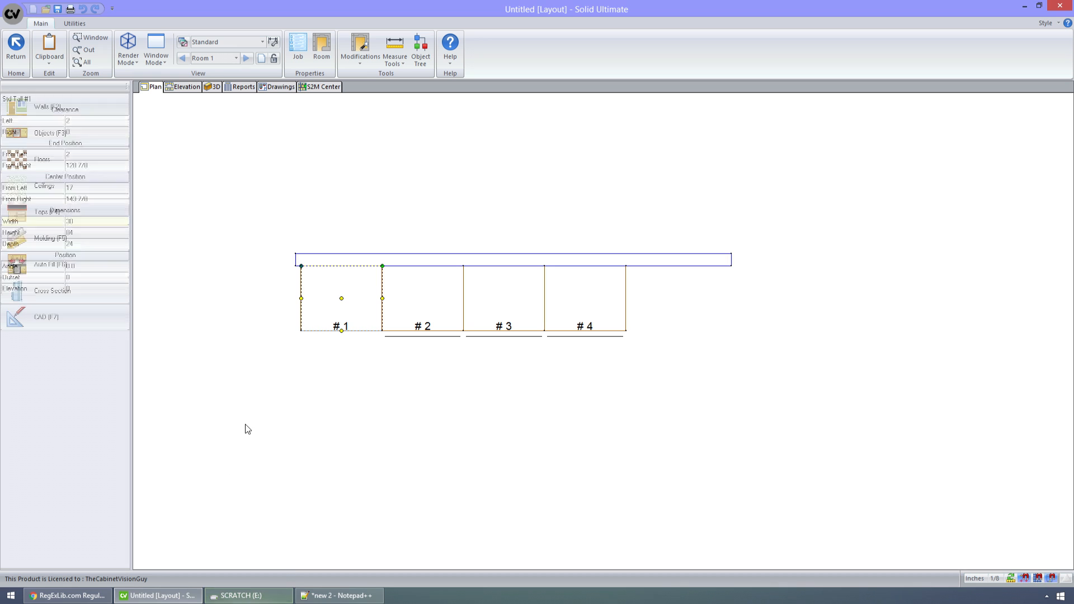
pyautogui.click(222, 578)
pyautogui.click(421, 238)
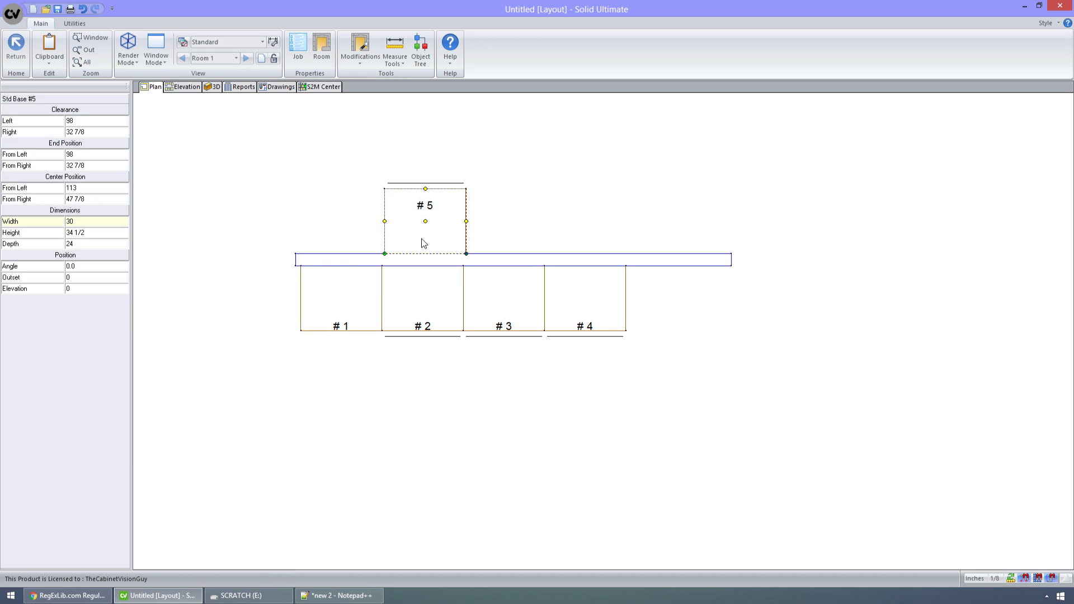
# Open the adjustable shelf of cabinet #5 for part editing and show its front view
pyautogui.doubleClick(421, 239)
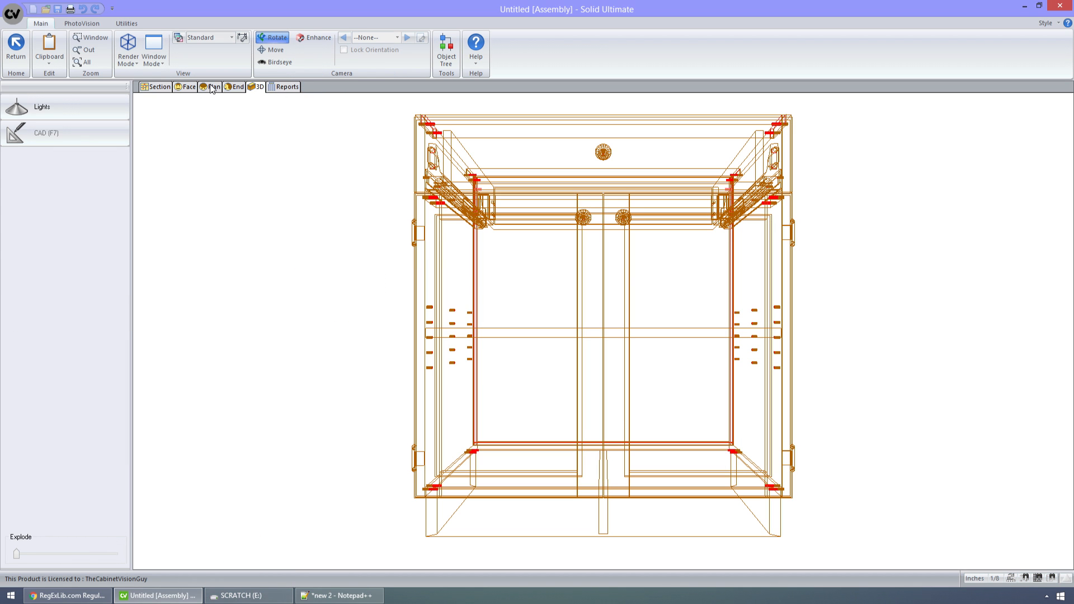
pyautogui.rightClick(479, 299)
pyautogui.click(538, 319)
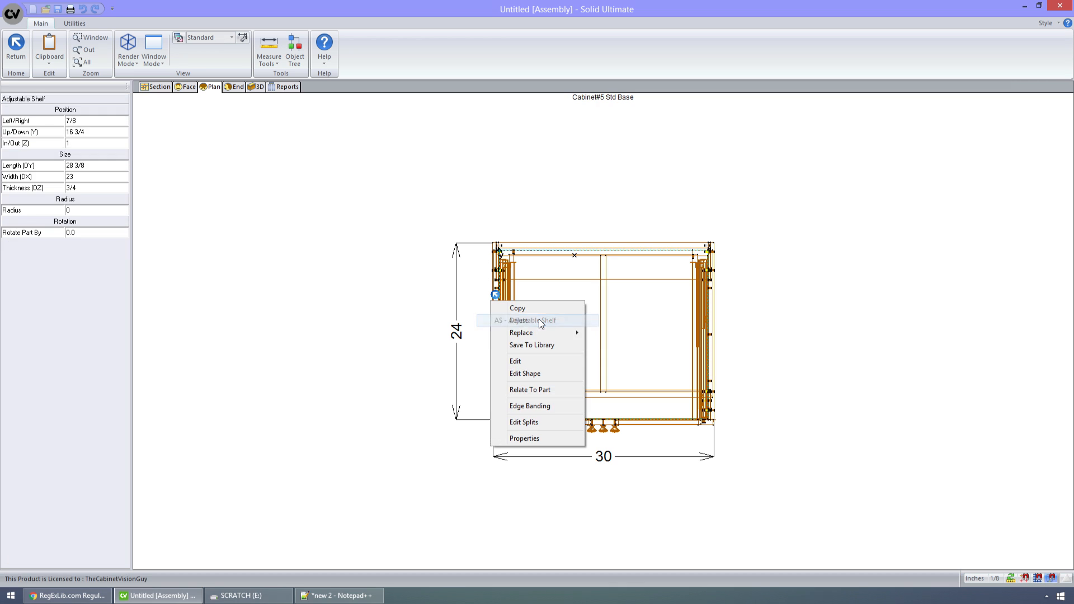
pyautogui.click(532, 362)
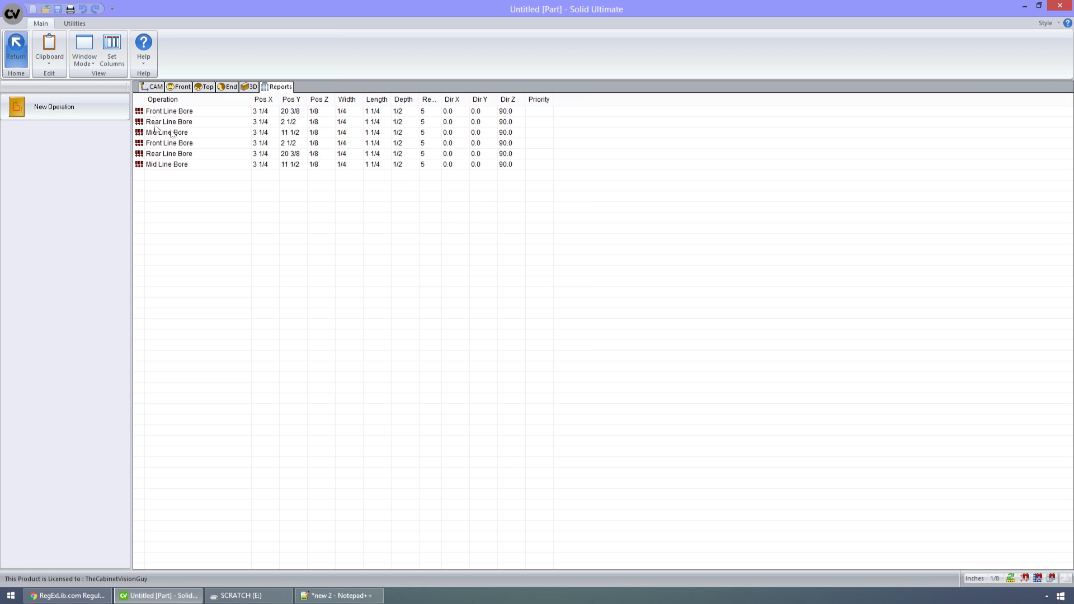
pyautogui.click(183, 86)
pyautogui.click(206, 87)
pyautogui.click(182, 87)
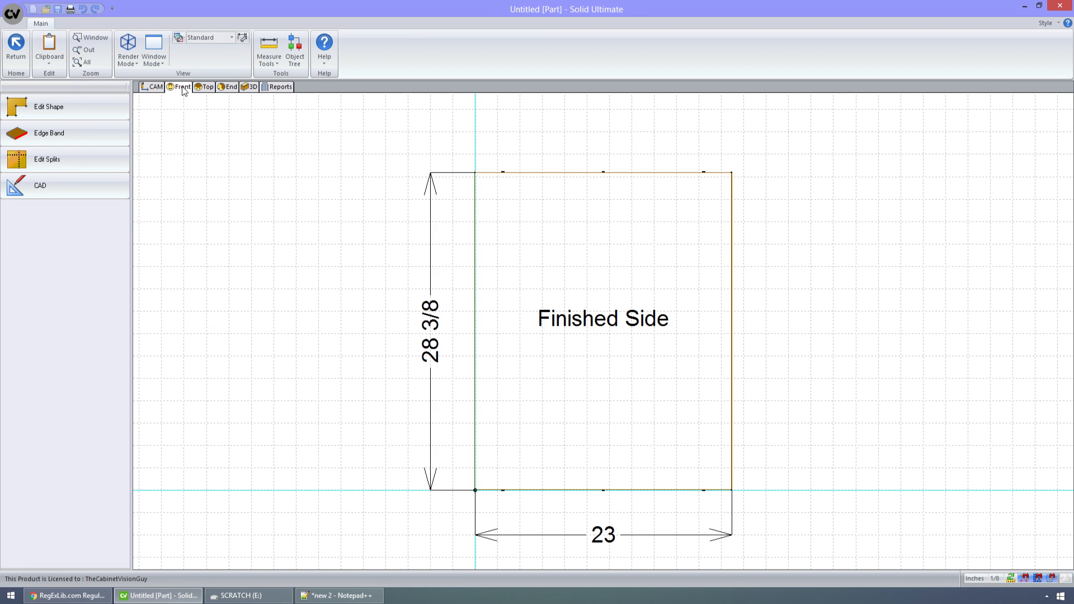
# Set the banding of the shelf's interior-banded 28 3/8 edge to None and return to the room plan
pyautogui.click(82, 134)
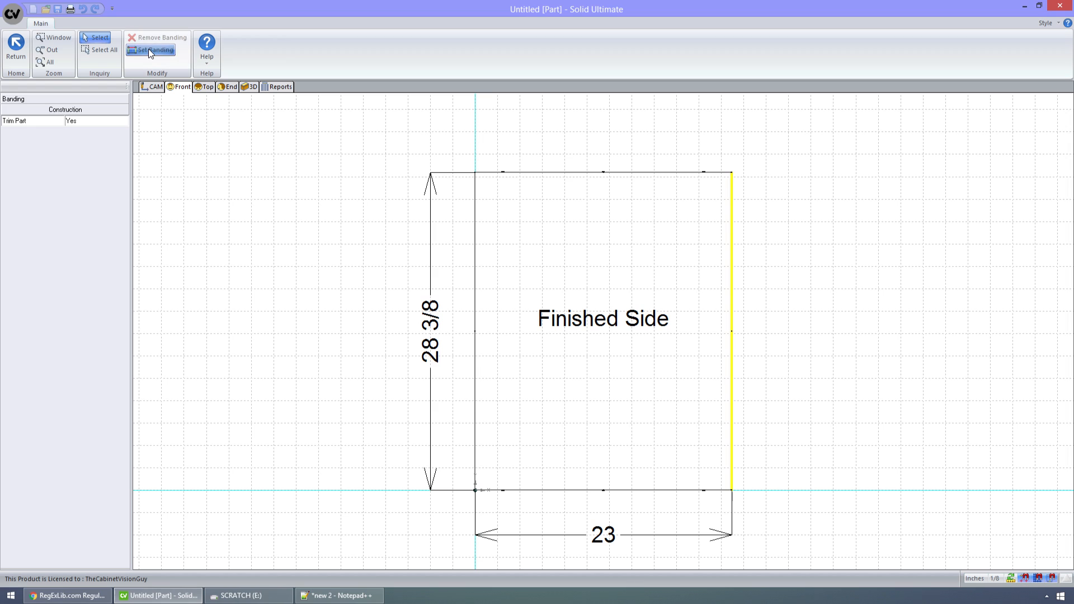
pyautogui.click(150, 50)
pyautogui.click(70, 109)
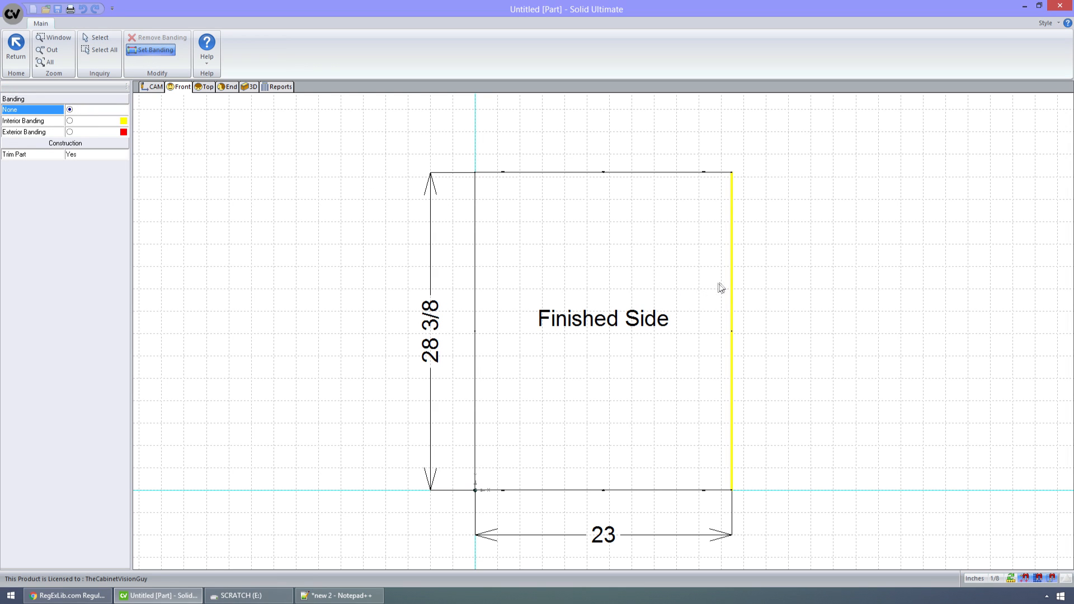
pyautogui.click(733, 285)
pyautogui.click(16, 49)
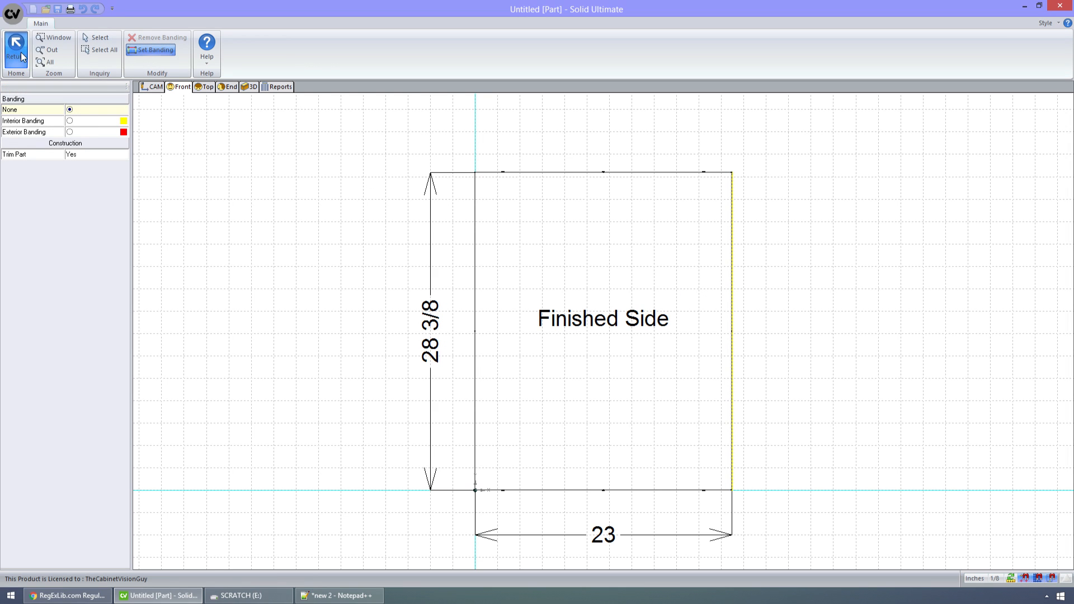
pyautogui.click(492, 324)
pyautogui.click(16, 50)
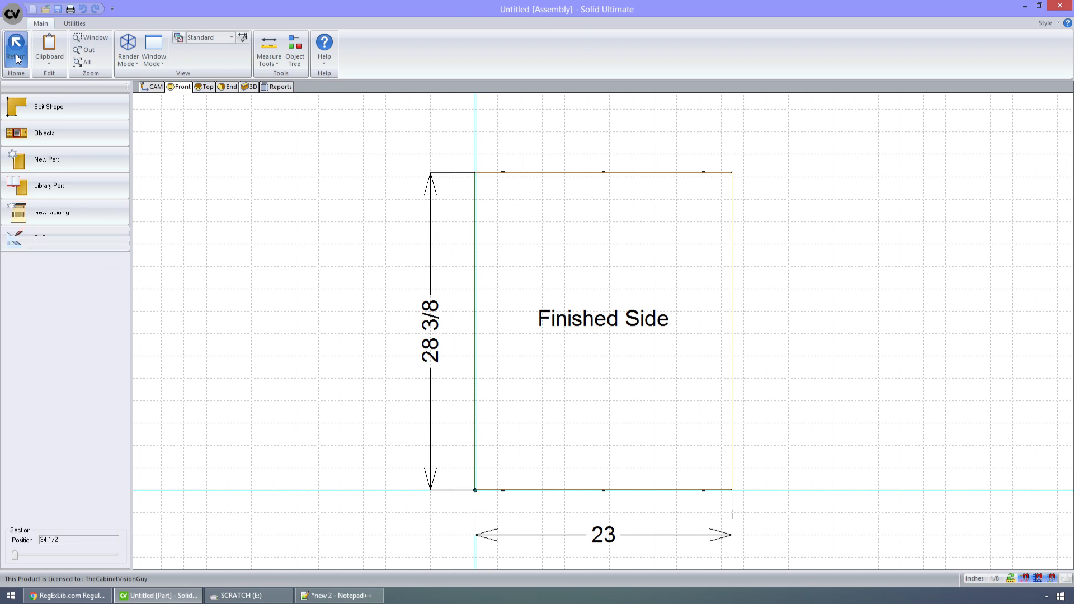
pyautogui.click(16, 49)
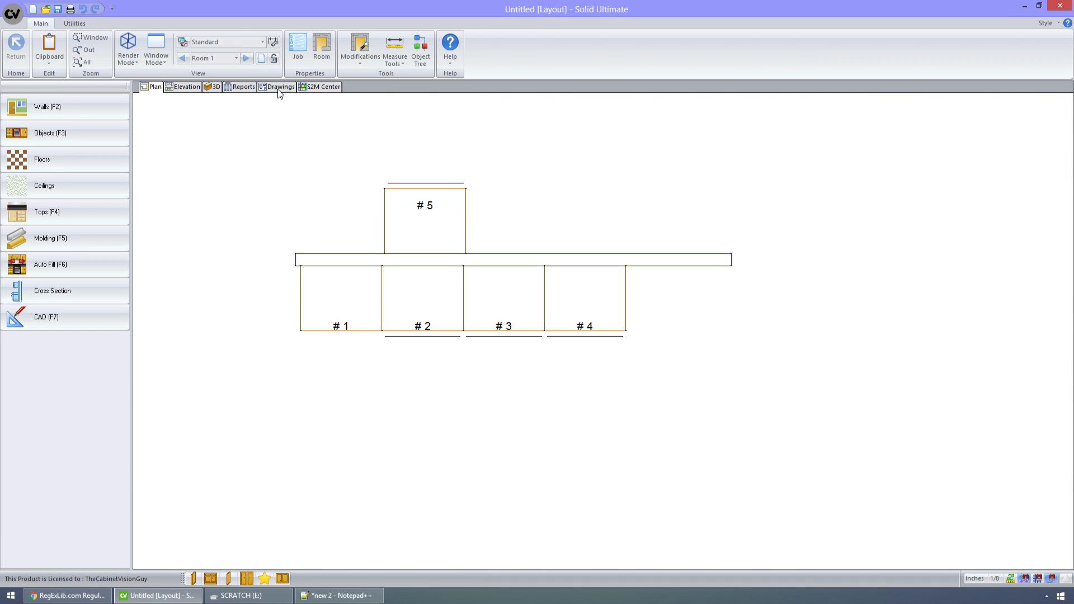
# Preview the custom adjustable shelf report that groups by material and banding from the report setup list
pyautogui.click(246, 88)
pyautogui.click(76, 158)
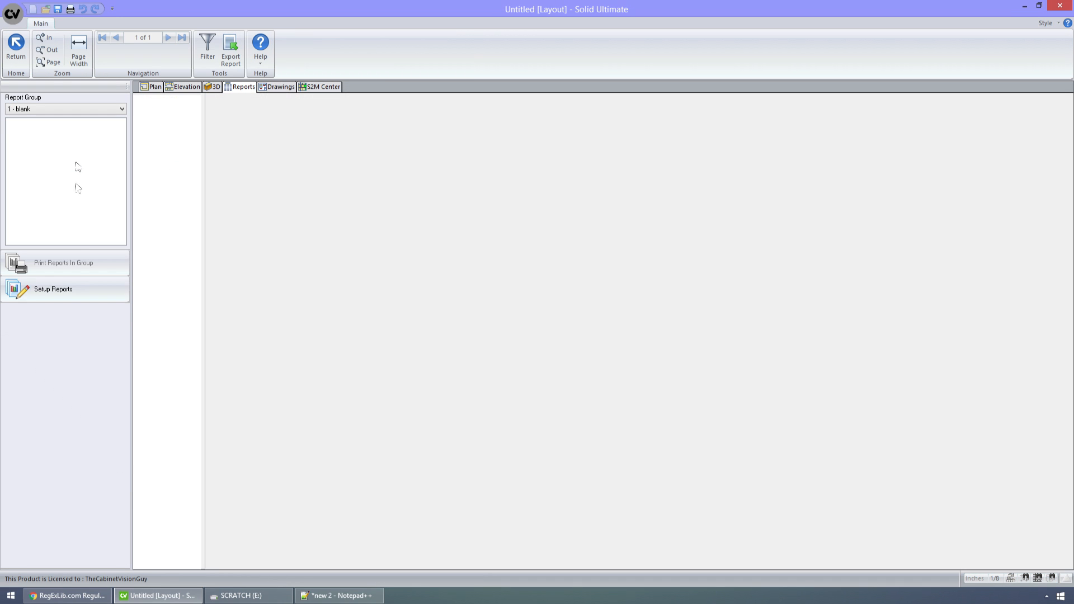
pyautogui.click(71, 297)
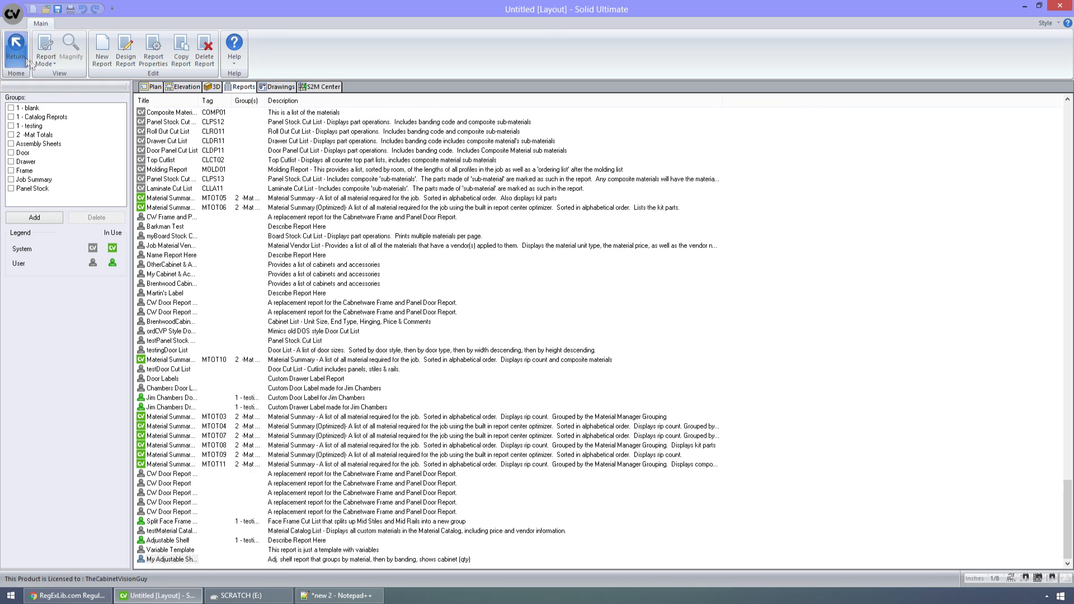
pyautogui.click(172, 559)
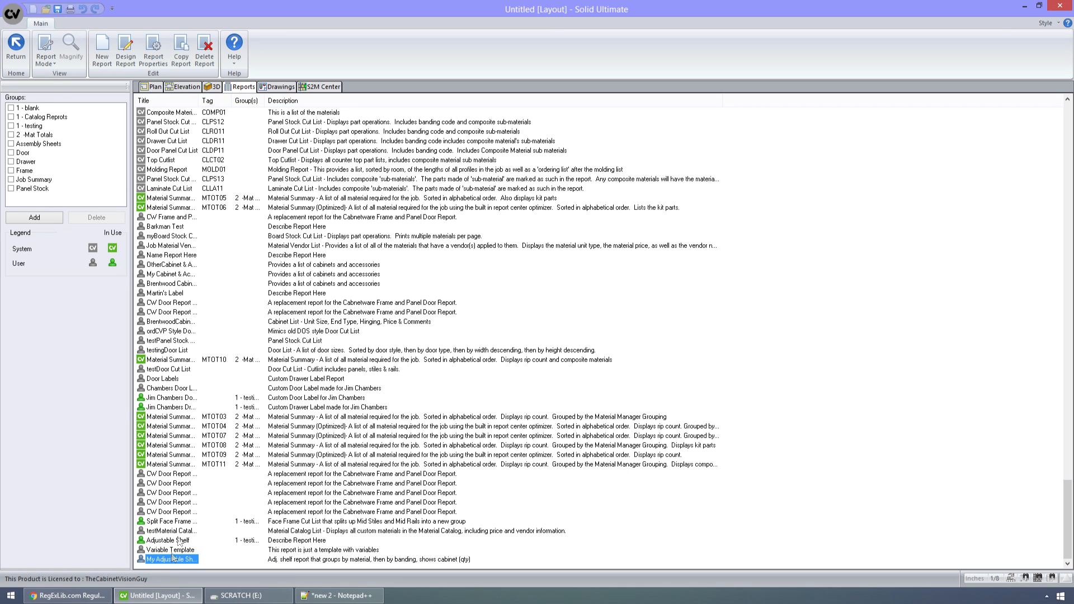
pyautogui.click(46, 56)
pyautogui.click(55, 81)
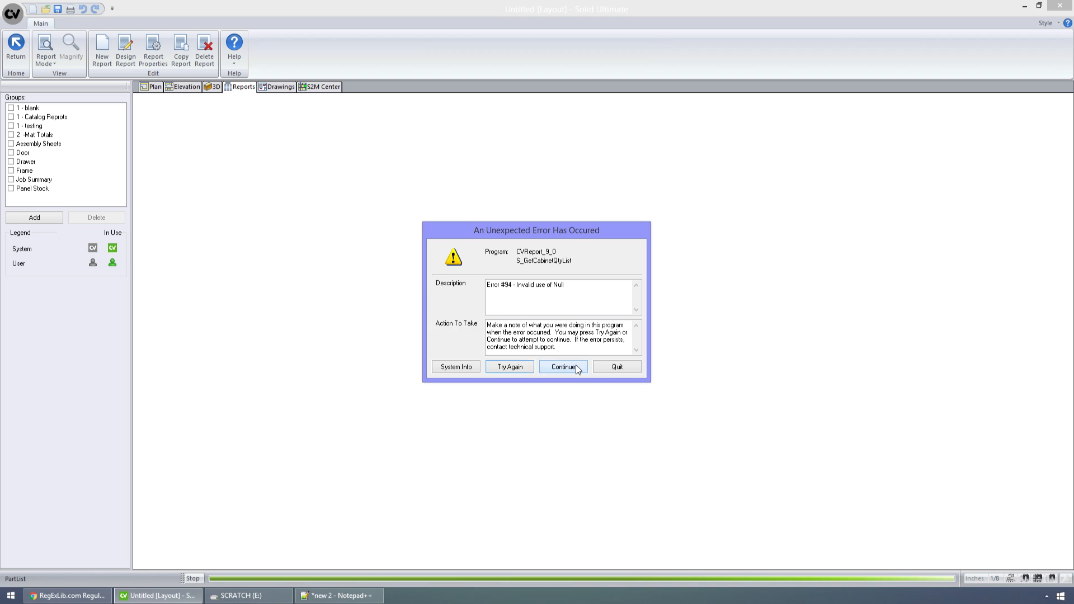
pyautogui.click(577, 368)
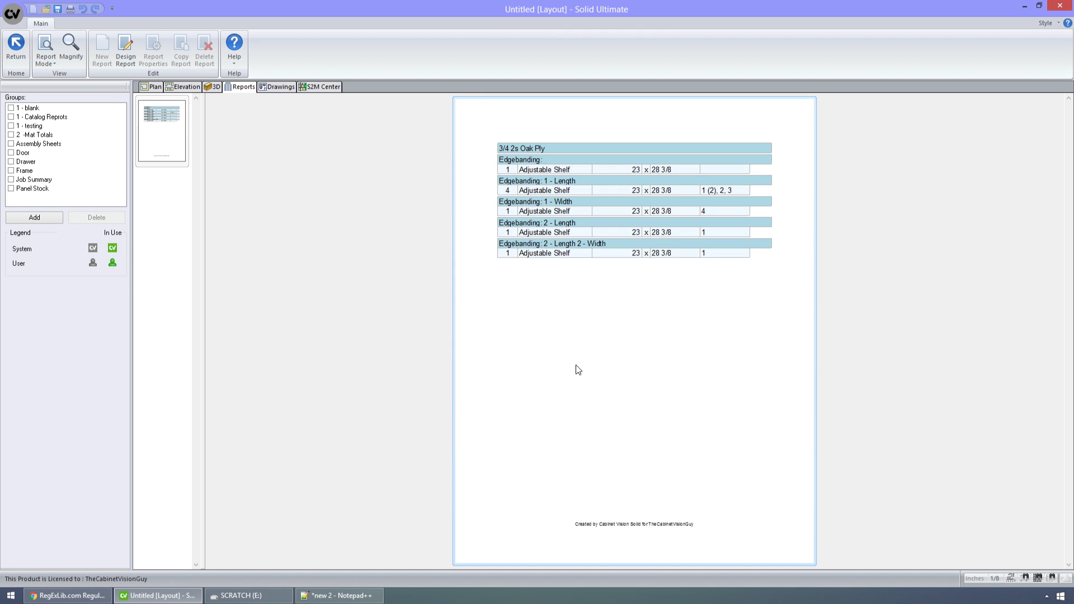